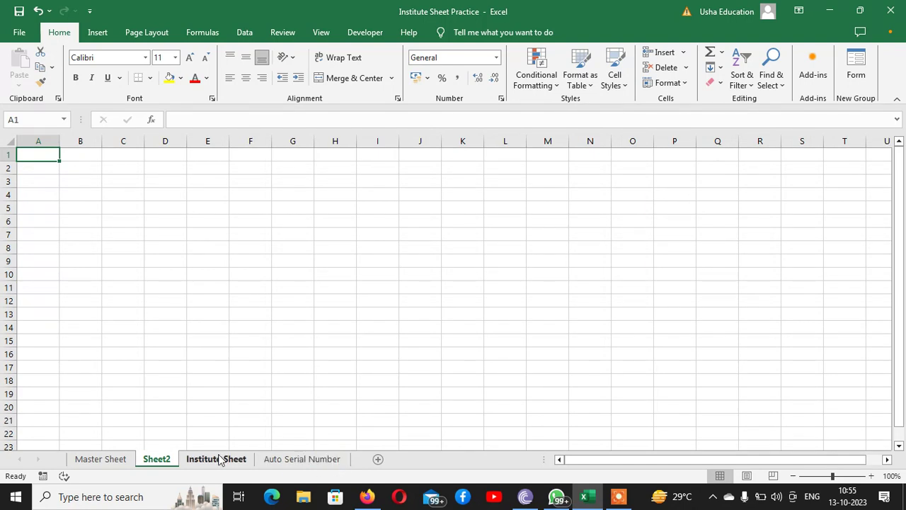
# Step: Rename the Sheet2 worksheet as Hospital Sheet
pyautogui.doubleClick(157, 460)
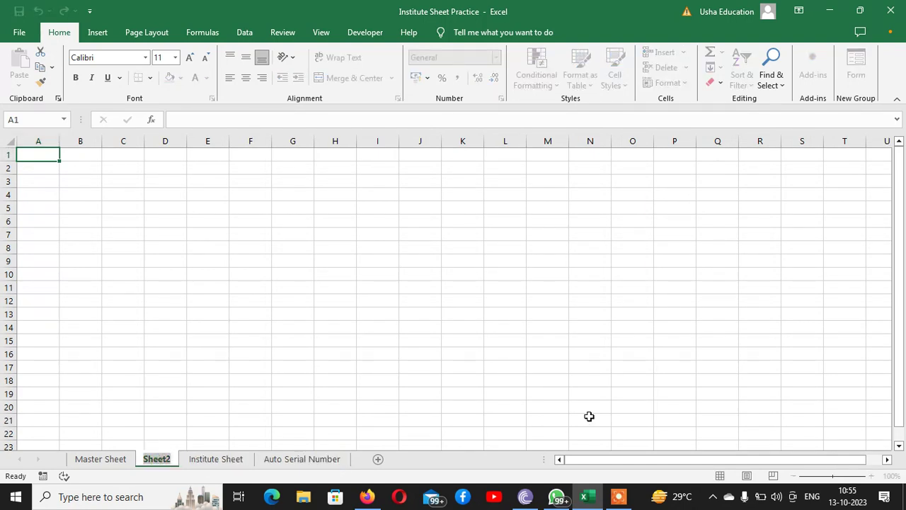
pyautogui.write('Hospi')
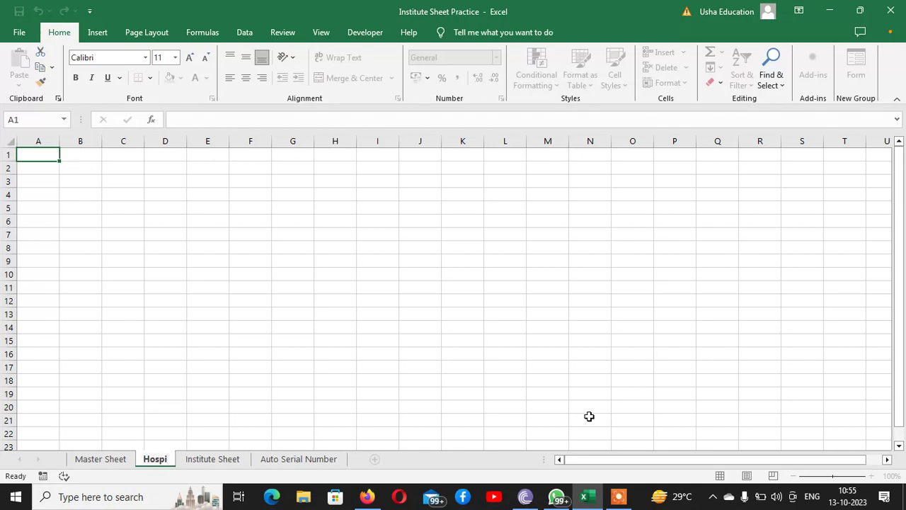
pyautogui.write('tal Sh')
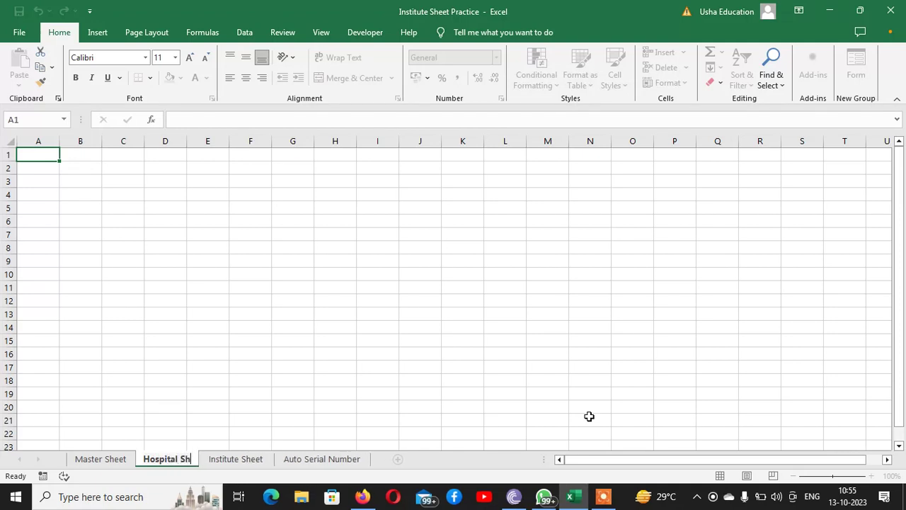
pyautogui.write('eet')
pyautogui.press('Return')
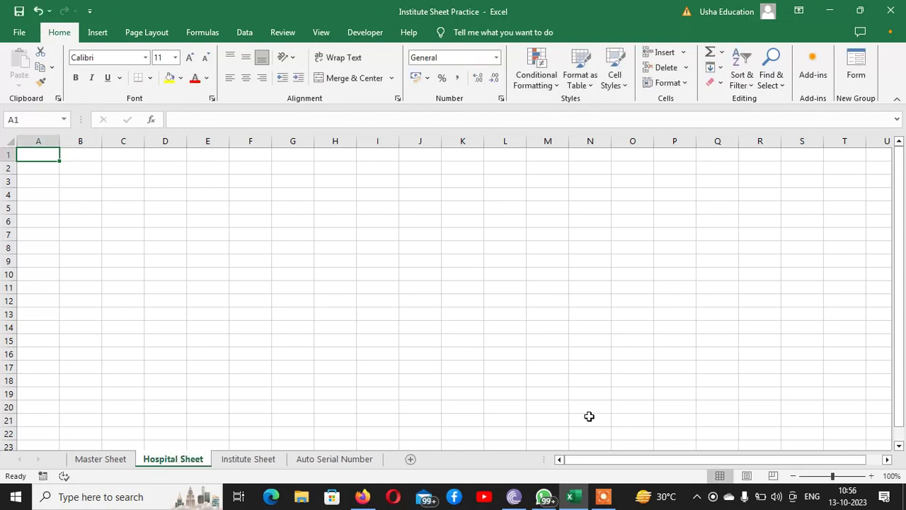
# Step: Enter the column headers Sno, Name and Ward in cells A1 to C1
pyautogui.write('Sno')
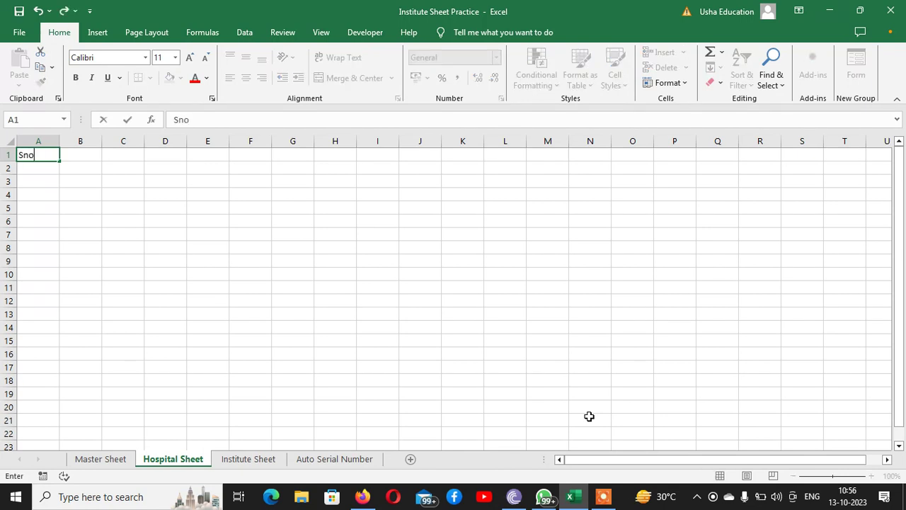
pyautogui.press('Tab')
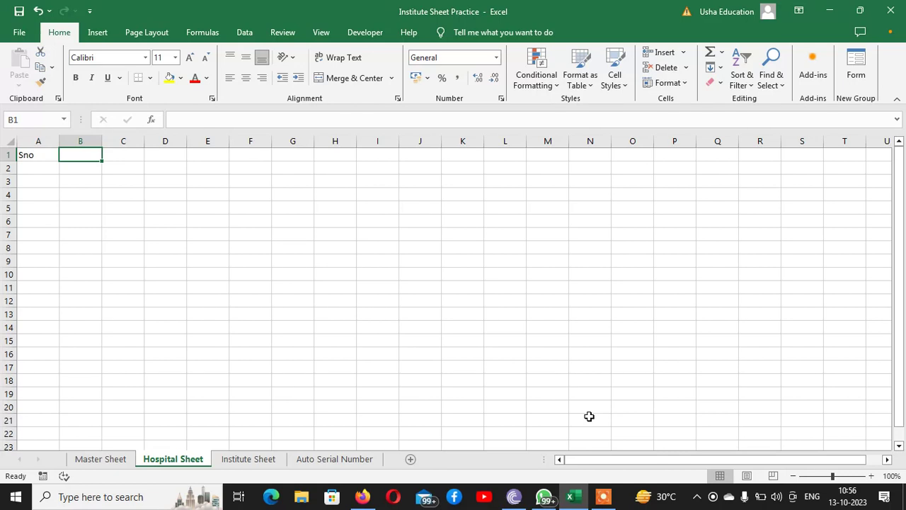
pyautogui.write('Name')
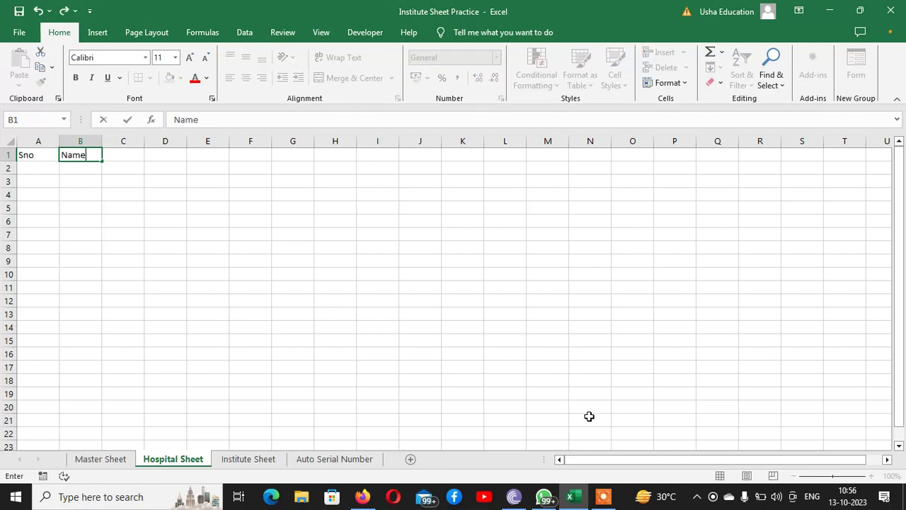
pyautogui.press('Tab')
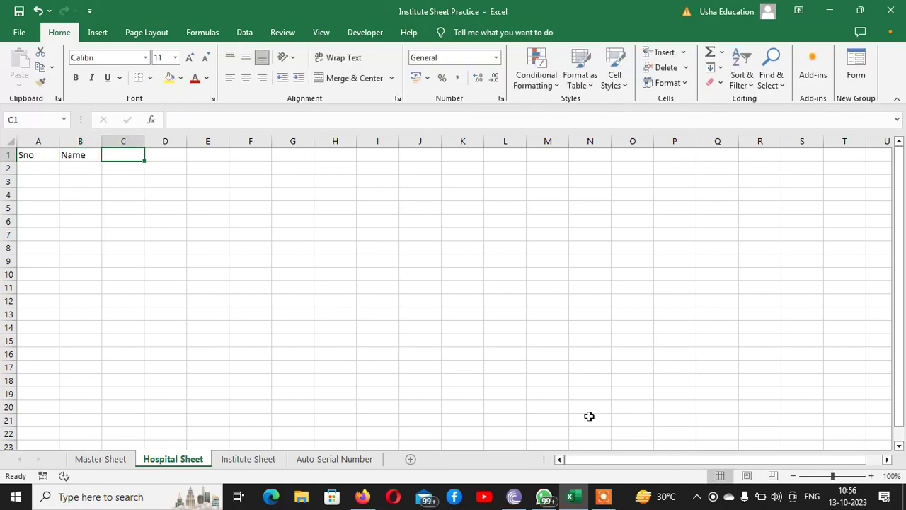
pyautogui.write('Ward')
pyautogui.press('Tab')
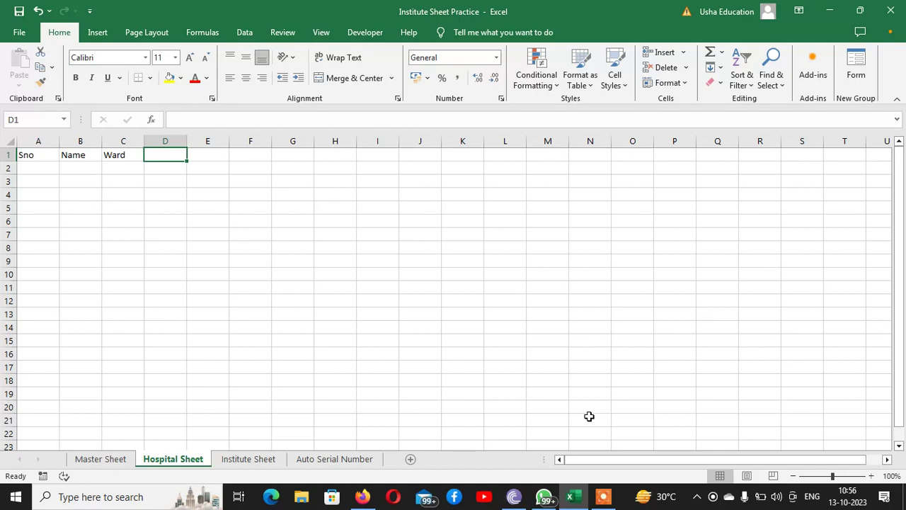
# Step: Enter the column headers DOA in D1 and DOD in E1
pyautogui.write('Date')
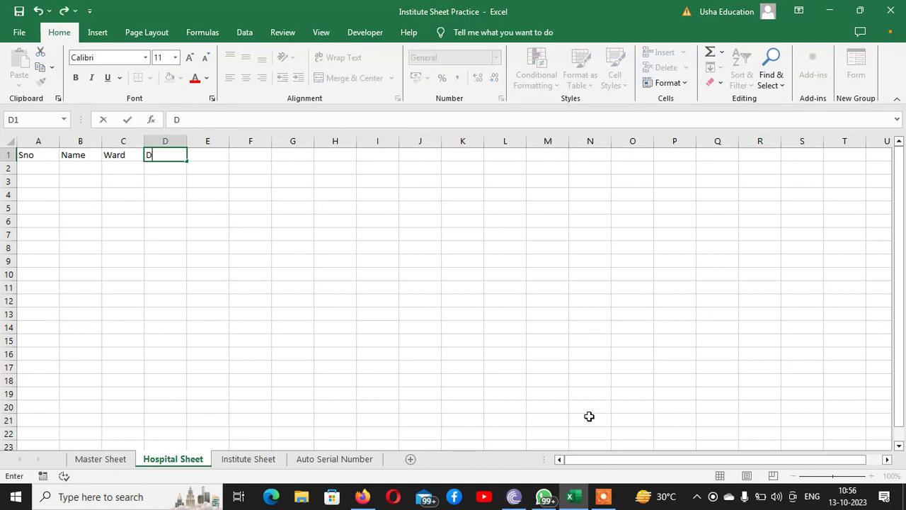
pyautogui.press('BackSpace')
pyautogui.press('BackSpace')
pyautogui.press('BackSpace')
pyautogui.write('OA')
pyautogui.press('Tab')
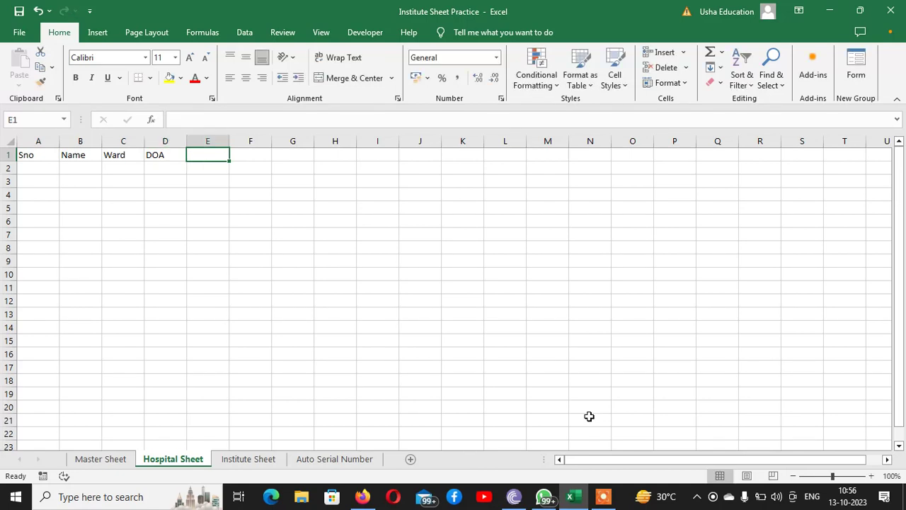
pyautogui.write('Do')
pyautogui.press('BackSpace')
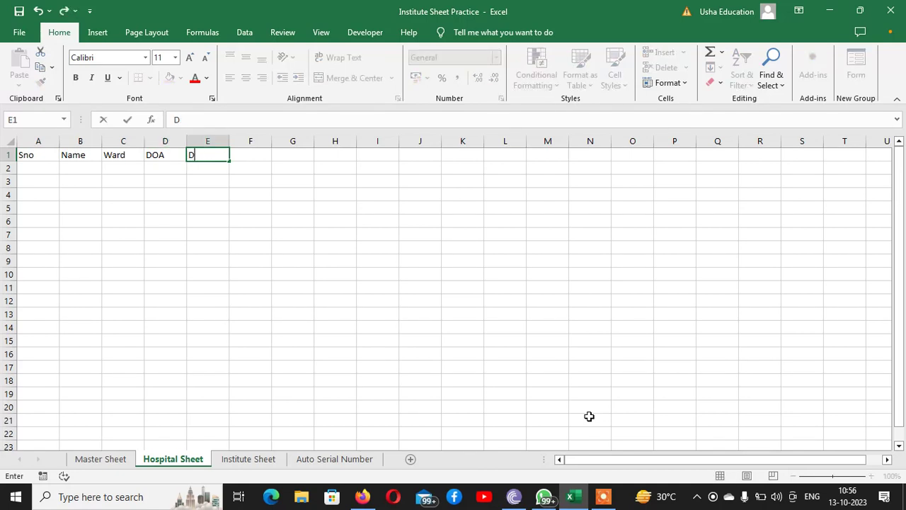
pyautogui.write('OD')
pyautogui.press('Tab')
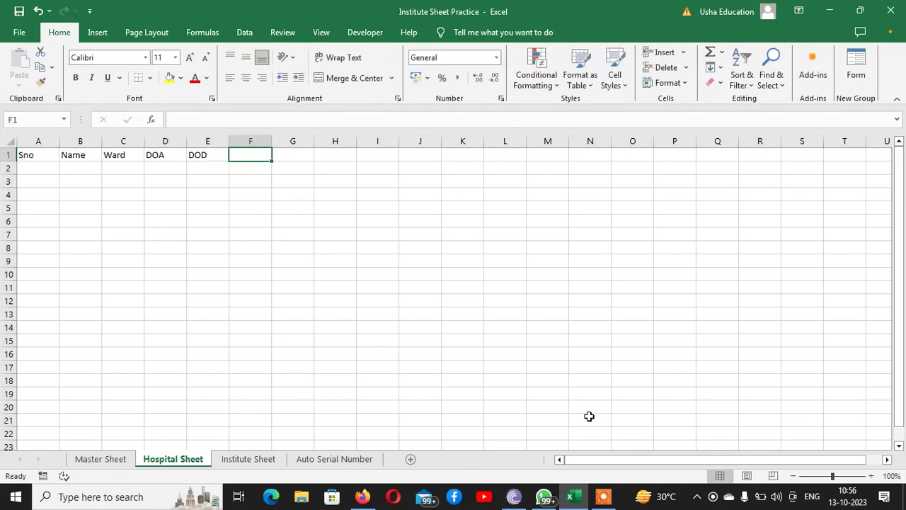
# Step: Enter the header Number Of Days in F1 and fit column F to its text
pyautogui.write('Nu')
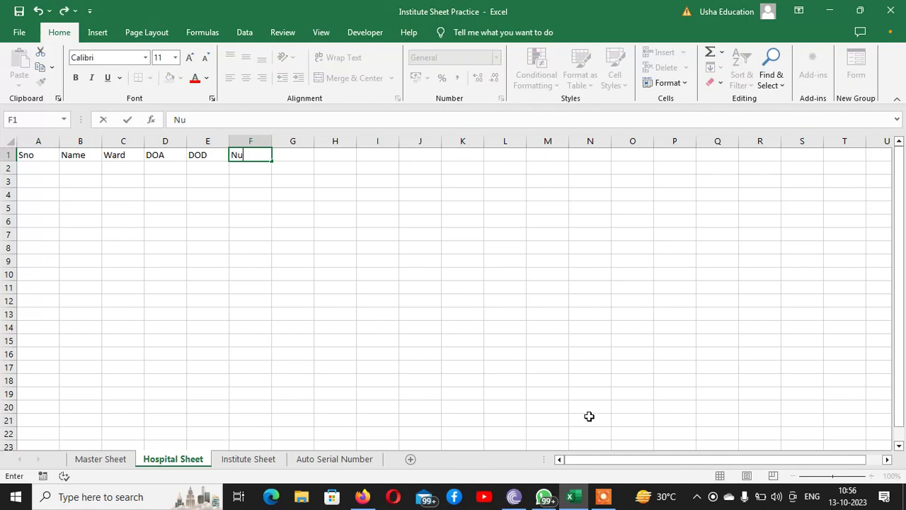
pyautogui.write('mber Of Days')
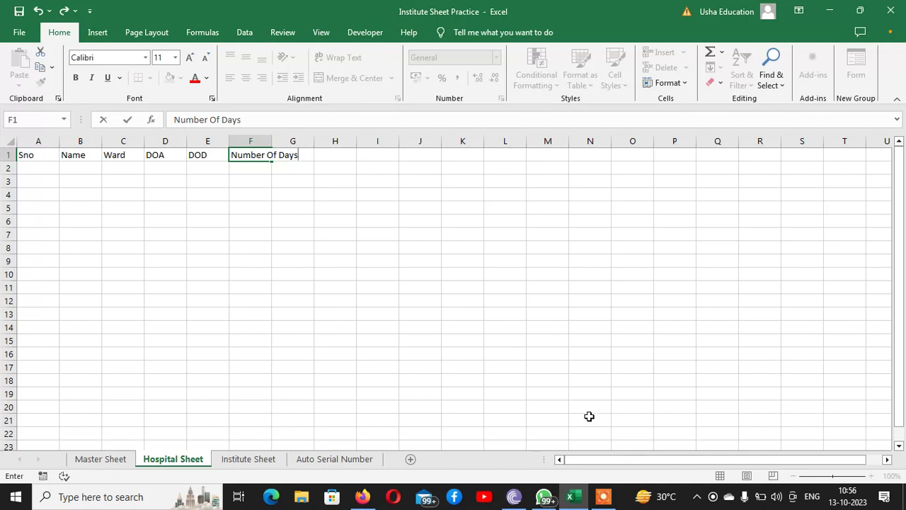
pyautogui.press('Return')
pyautogui.press('Up')
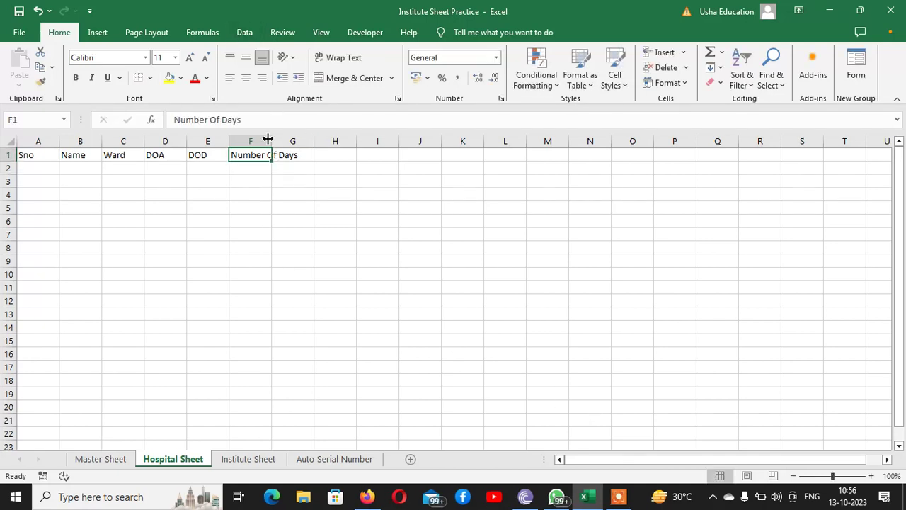
pyautogui.doubleClick(271, 140)
# Step: Enter the headers RoomRent in G1 and Total Room Rent in H1, fitting both columns to their text
pyautogui.click(328, 155)
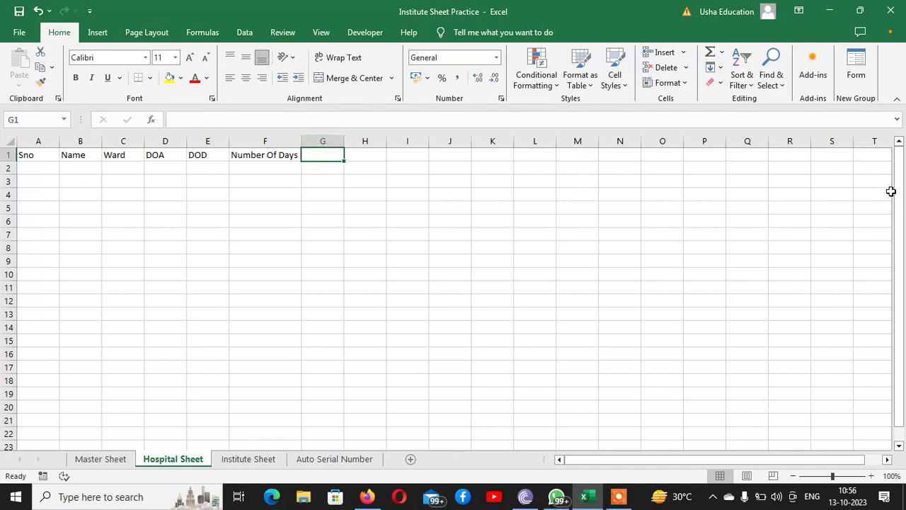
pyautogui.write('RoomRent')
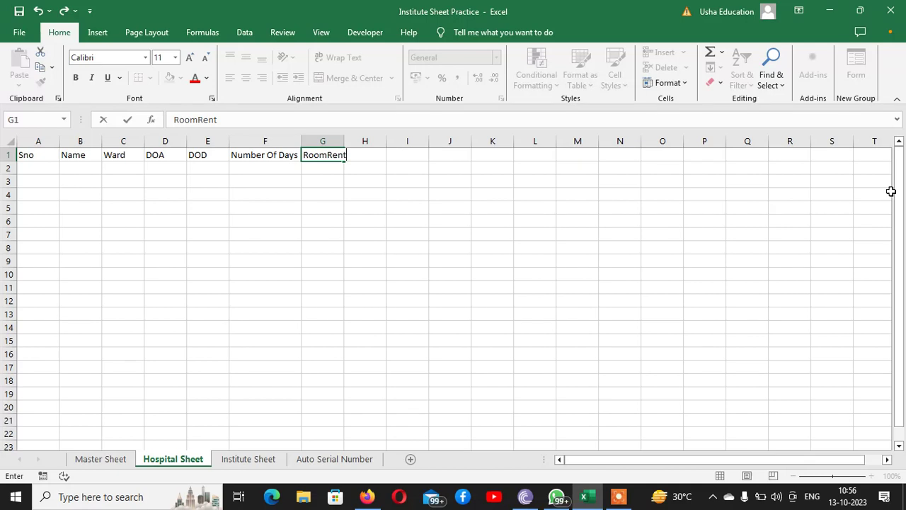
pyautogui.press('Tab')
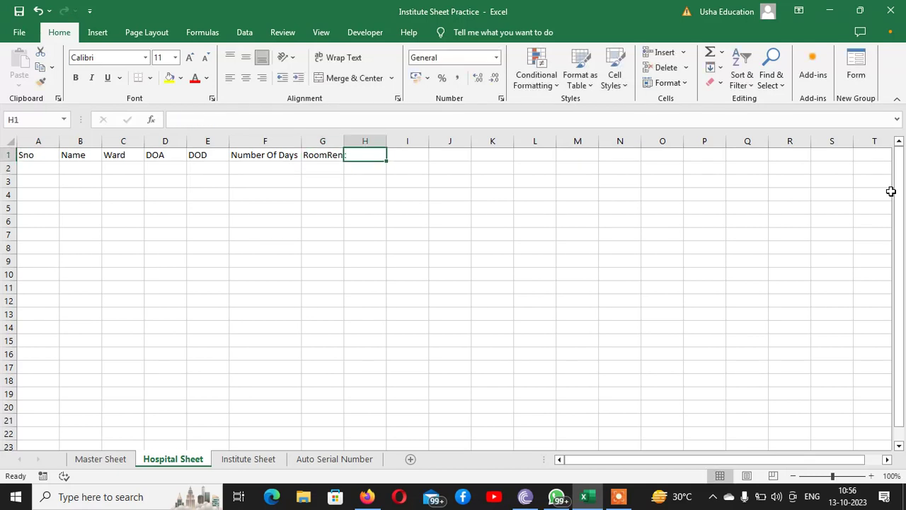
pyautogui.write('Total ')
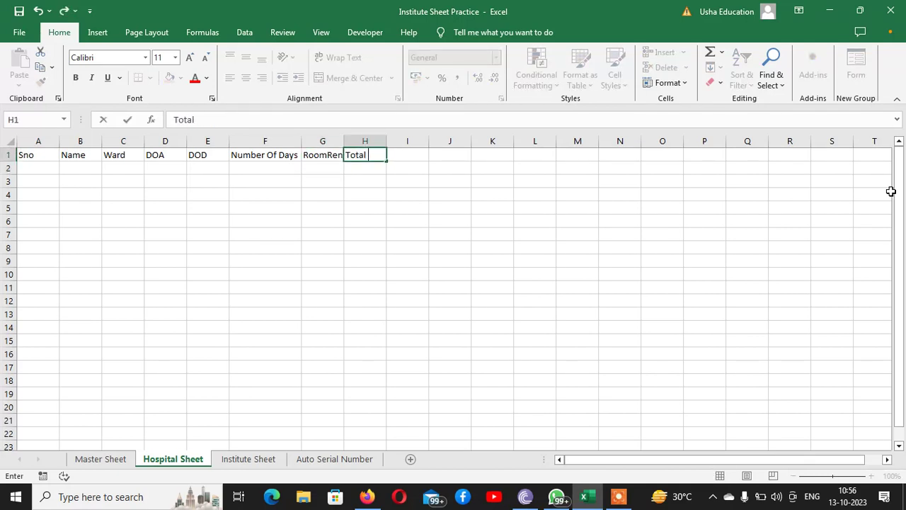
pyautogui.write('Room Rent')
pyautogui.hotkey('ctrl', 'Return')
pyautogui.press('Return')
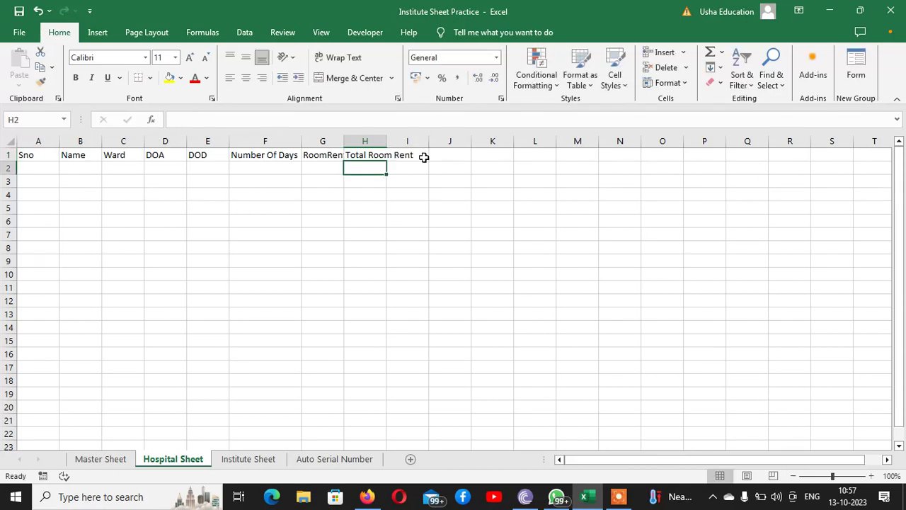
pyautogui.doubleClick(388, 136)
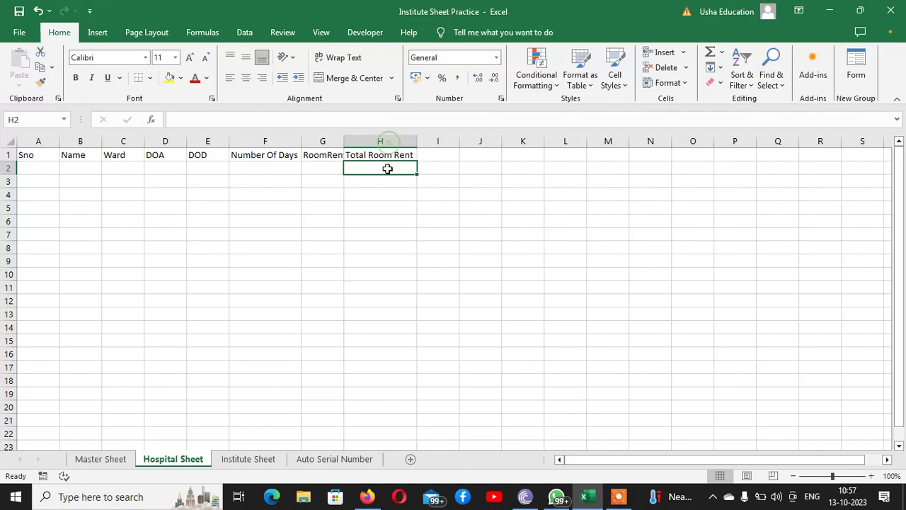
pyautogui.doubleClick(344, 140)
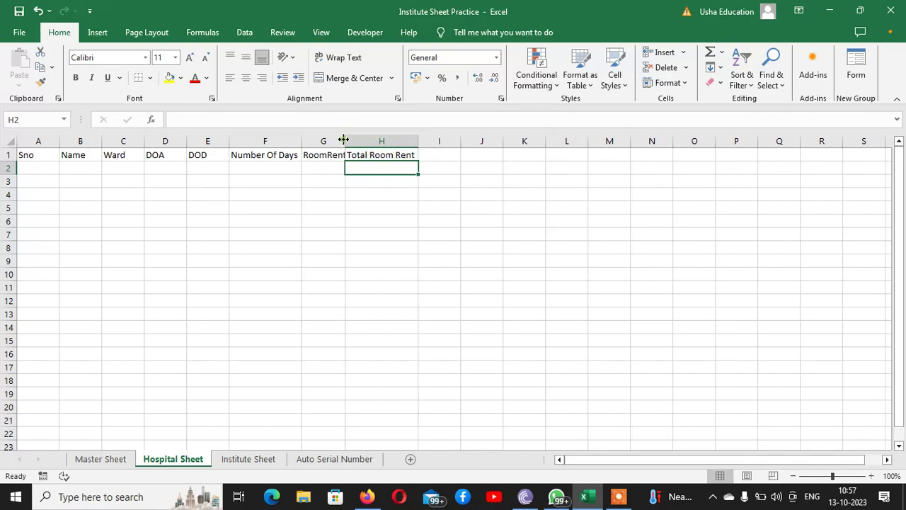
pyautogui.doubleClick(346, 139)
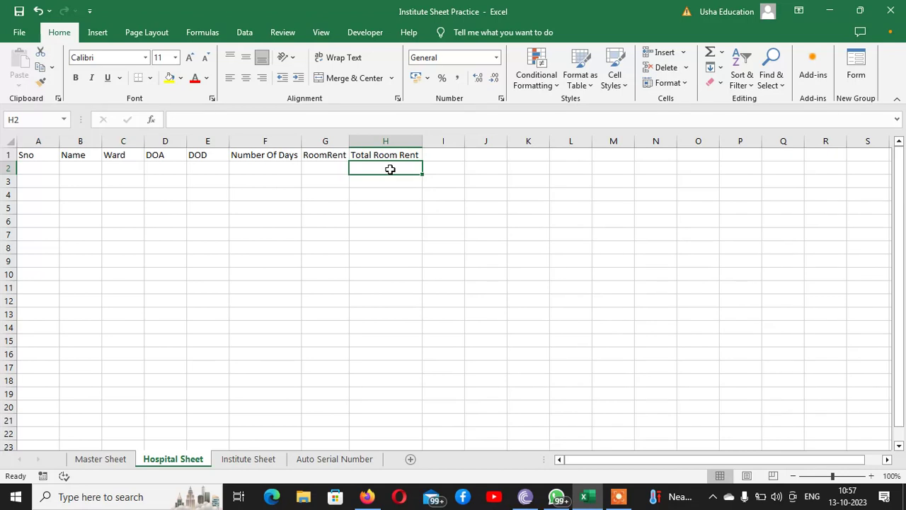
# Step: Enter the header Doctor Visit in I1 and fit column I to its text
pyautogui.press('Up')
pyautogui.press('Right')
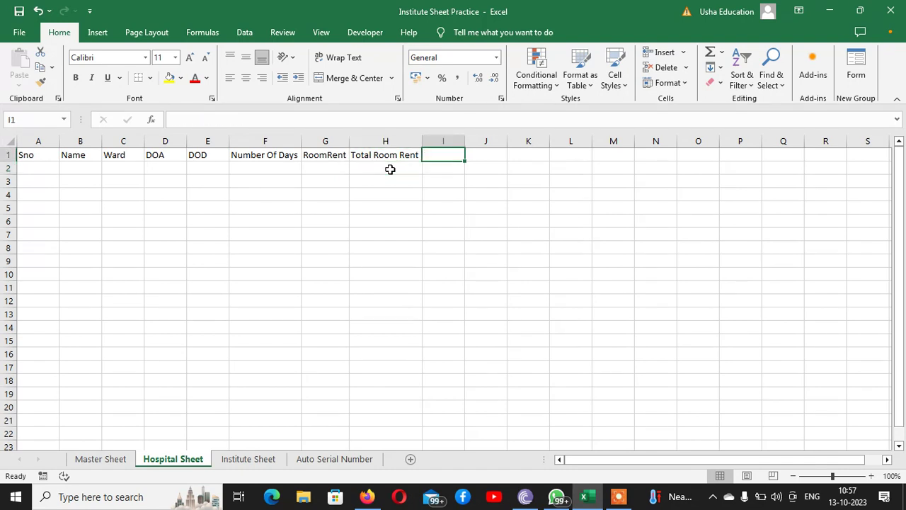
pyautogui.write('Doctor')
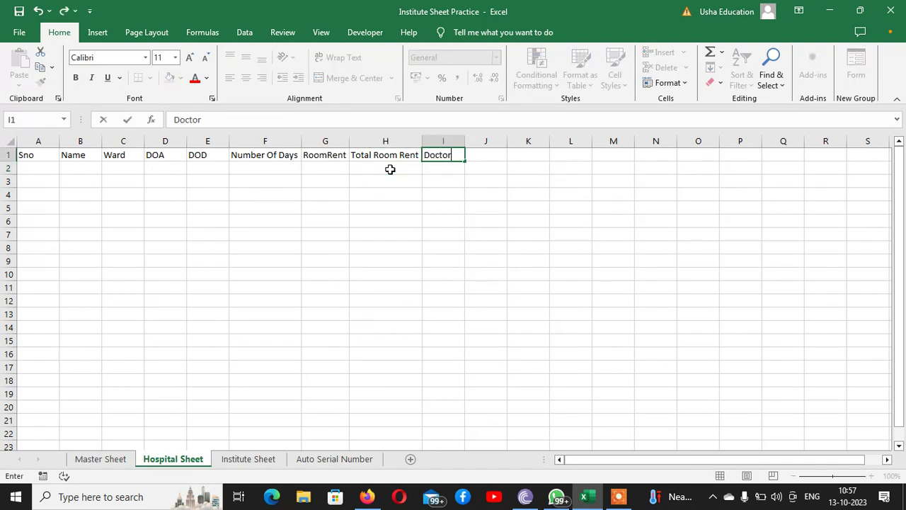
pyautogui.write(' Visit')
pyautogui.press('Return')
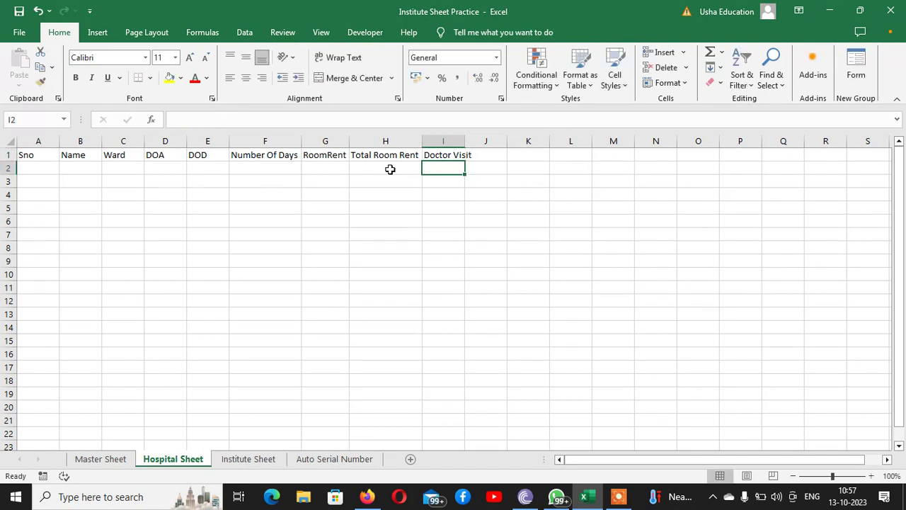
pyautogui.doubleClick(466, 142)
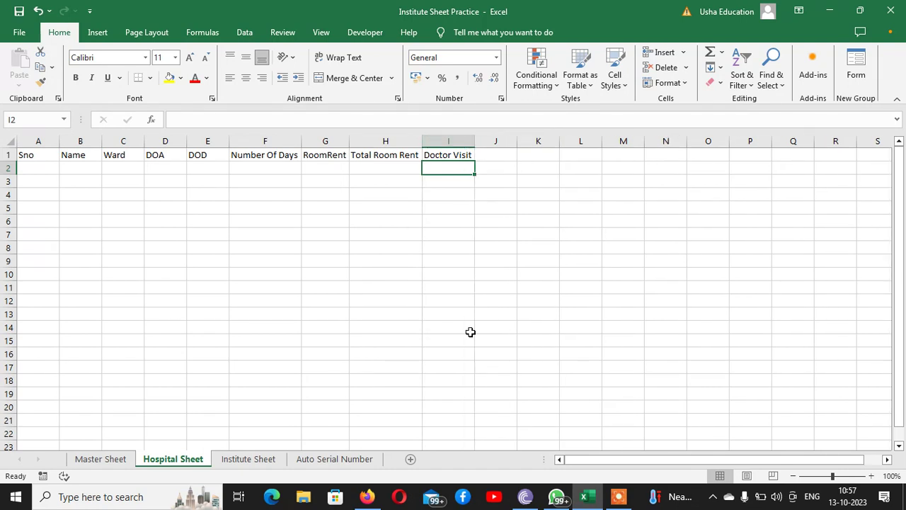
# Step: Enter the header No Of Doctor Visits in J1 and fit column J to its text
pyautogui.click(459, 154)
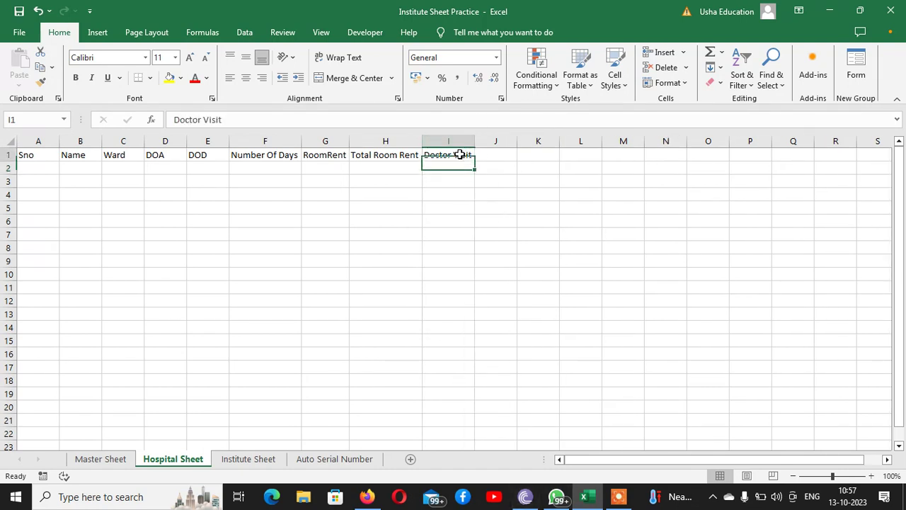
pyautogui.click(500, 153)
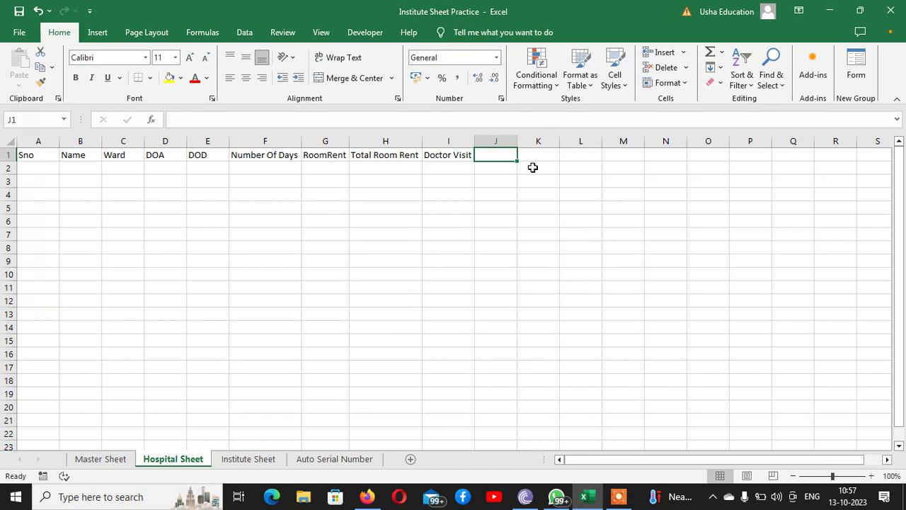
pyautogui.write('No Of D')
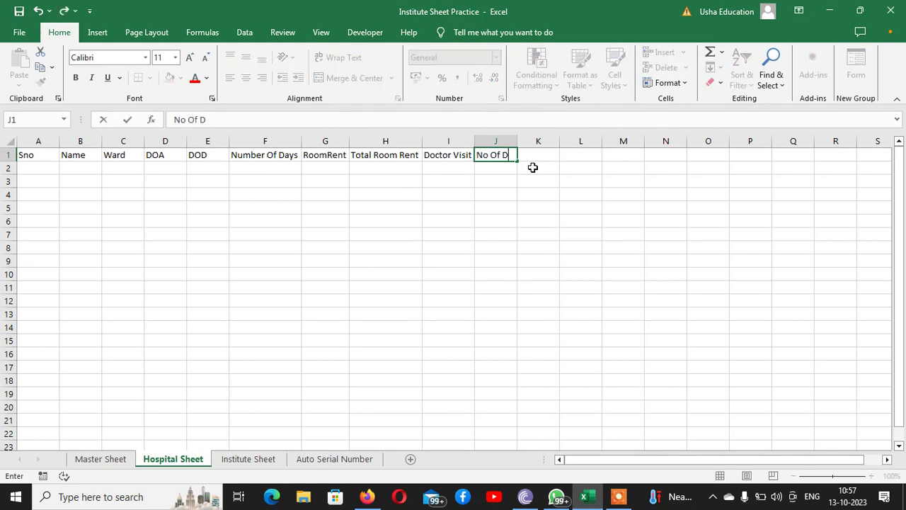
pyautogui.write('octor Visitr')
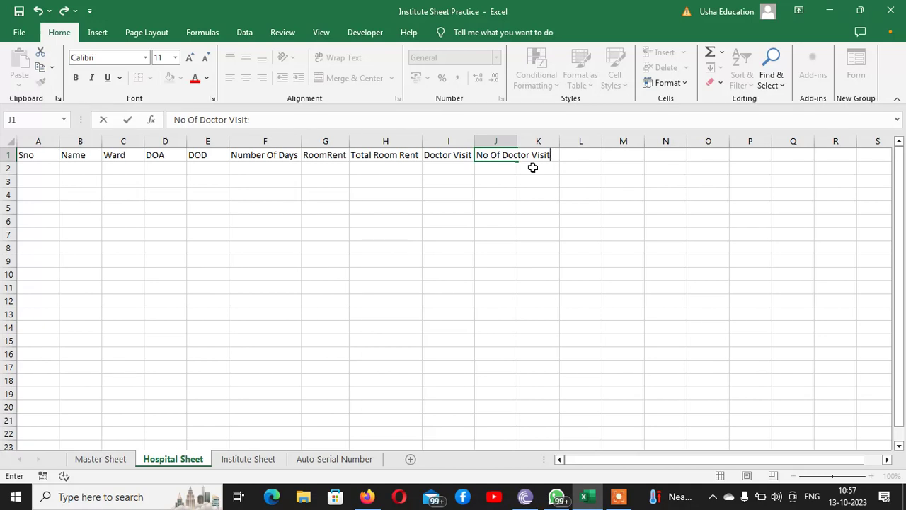
pyautogui.press('Return')
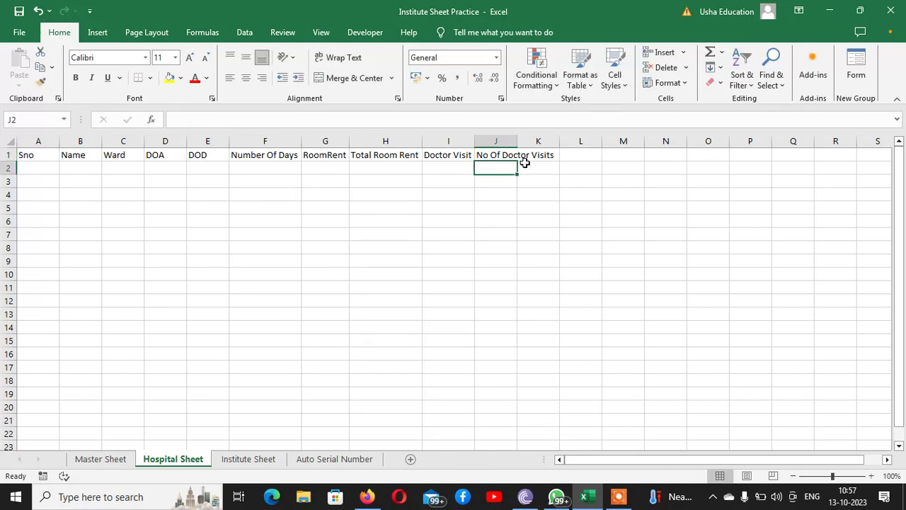
pyautogui.doubleClick(517, 139)
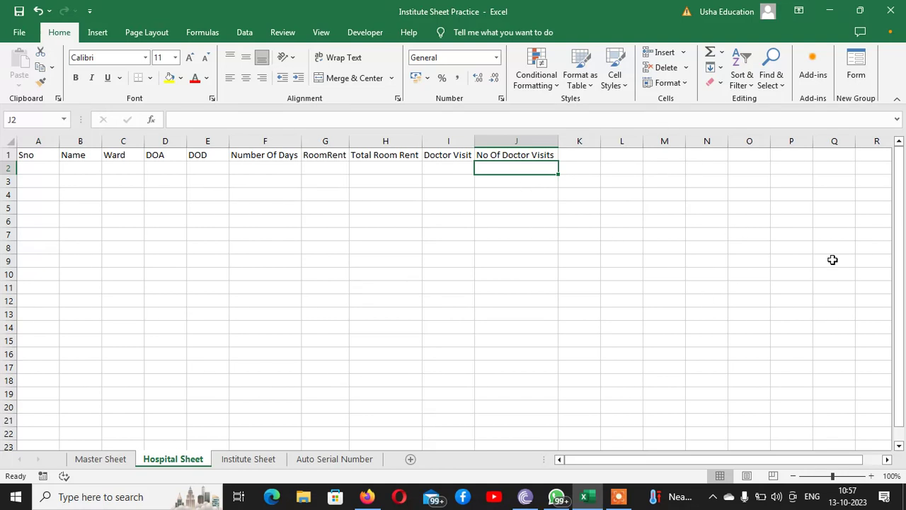
pyautogui.click(581, 156)
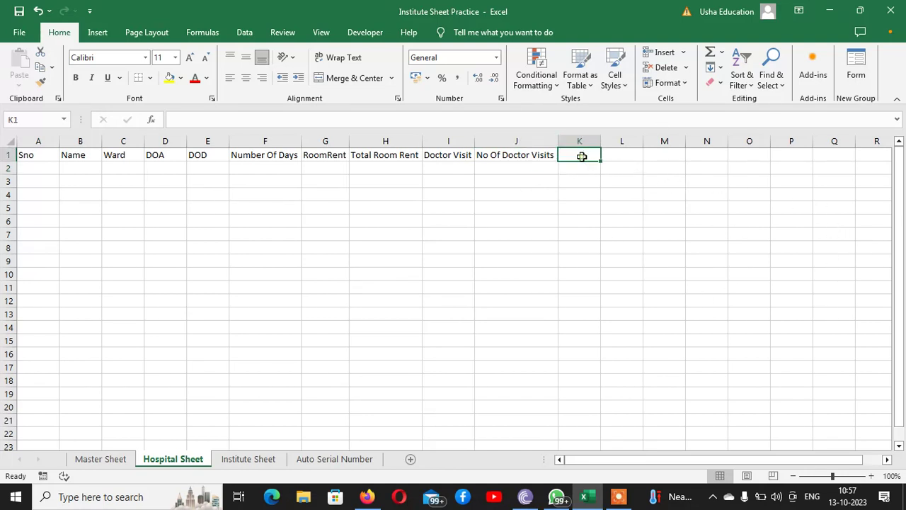
# Step: Enter the header Docotor Fees in K1 and fit column K to its text
pyautogui.write('Doco')
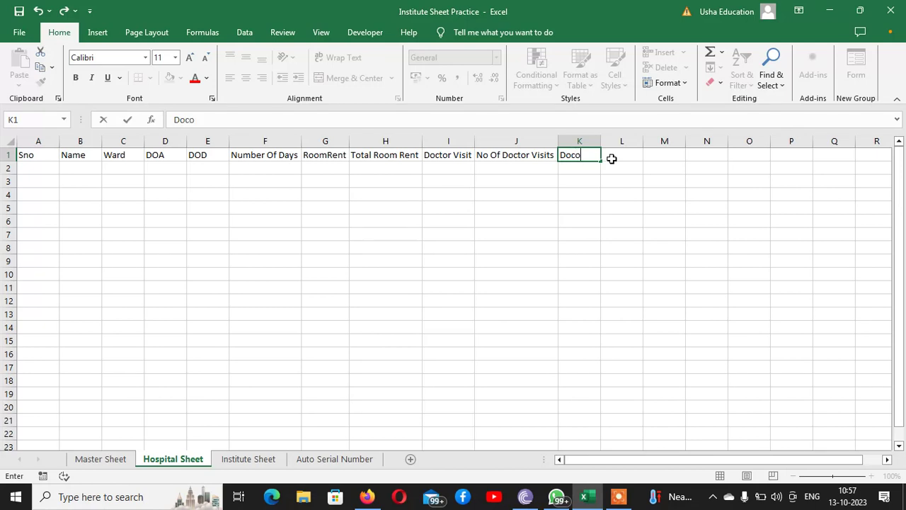
pyautogui.write('tor Fees')
pyautogui.press('Return')
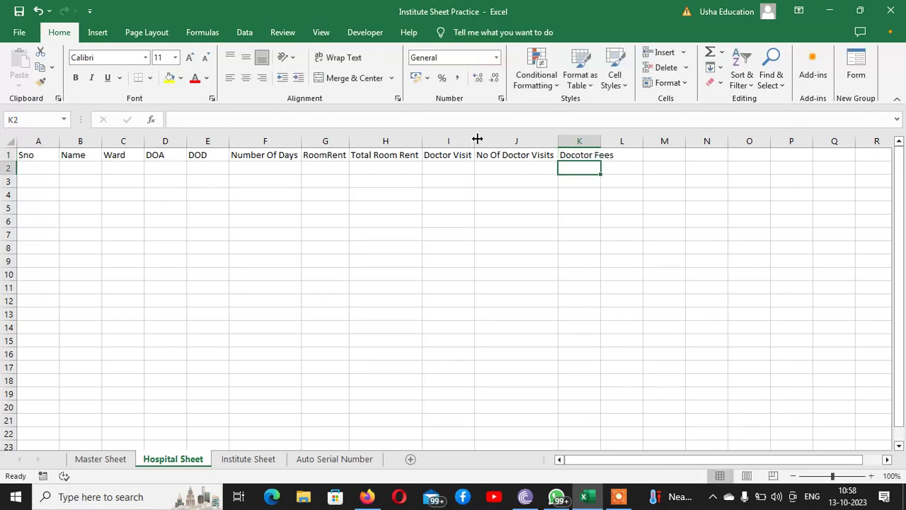
pyautogui.doubleClick(601, 139)
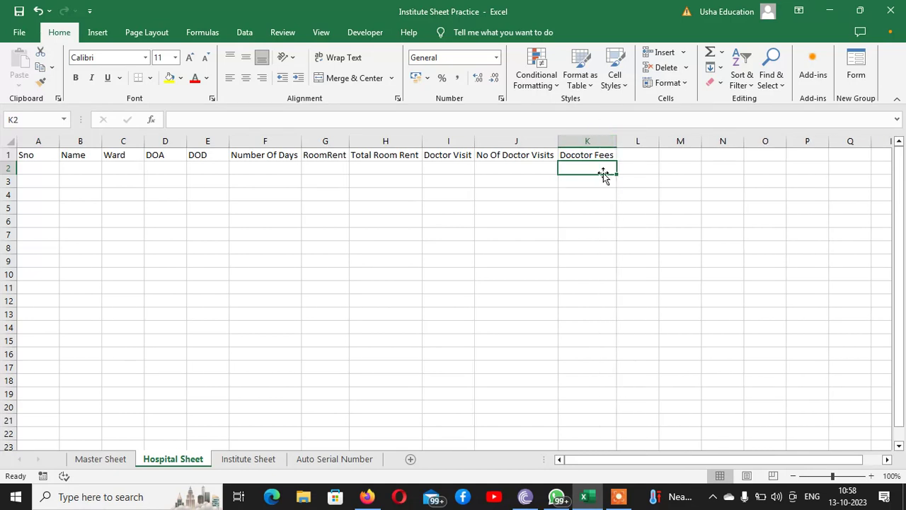
# Step: Enter the header Medicine in L1
pyautogui.click(637, 160)
pyautogui.write('M')
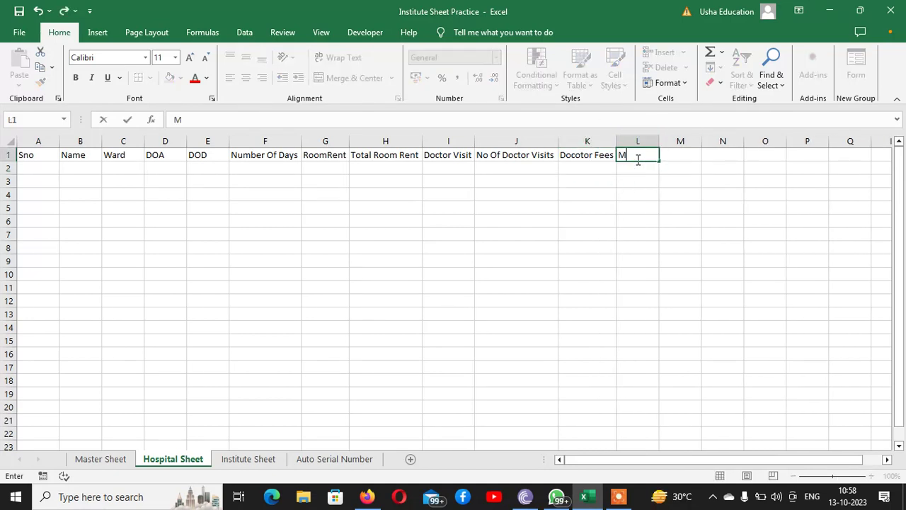
pyautogui.write('edicine')
pyautogui.press('Return')
pyautogui.click(638, 157)
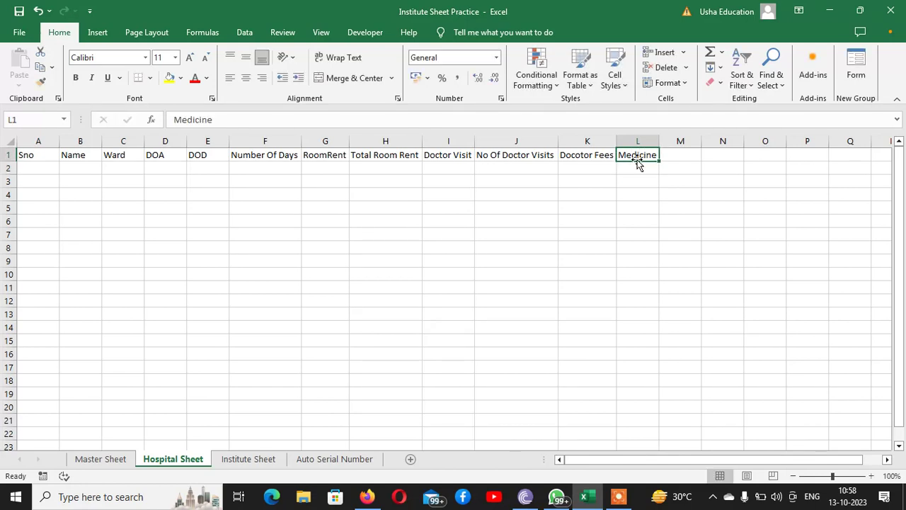
pyautogui.press('Return')
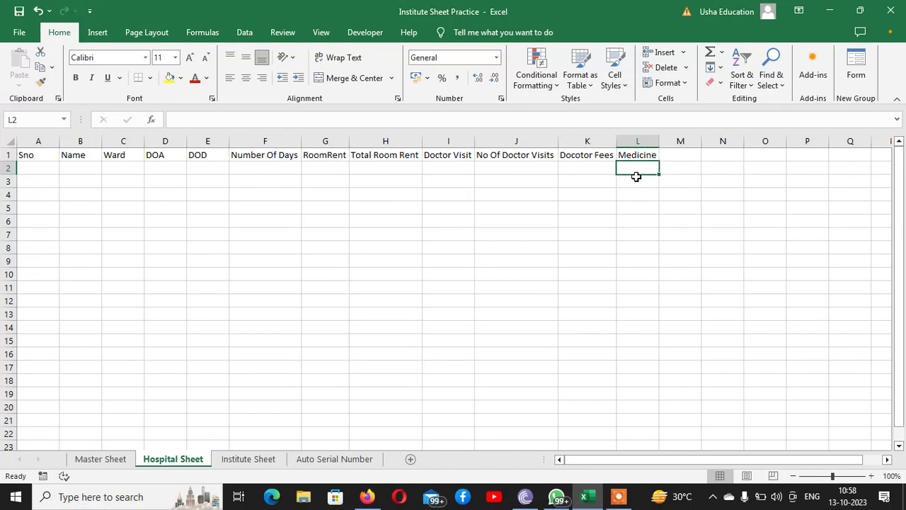
# Step: Enter the header Total Amount in M1 and fit column M to its text
pyautogui.click(680, 156)
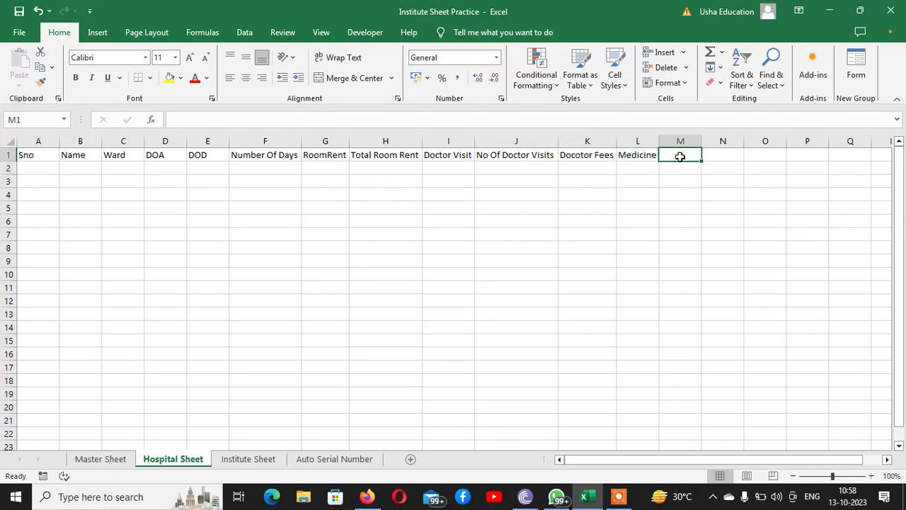
pyautogui.write('Total')
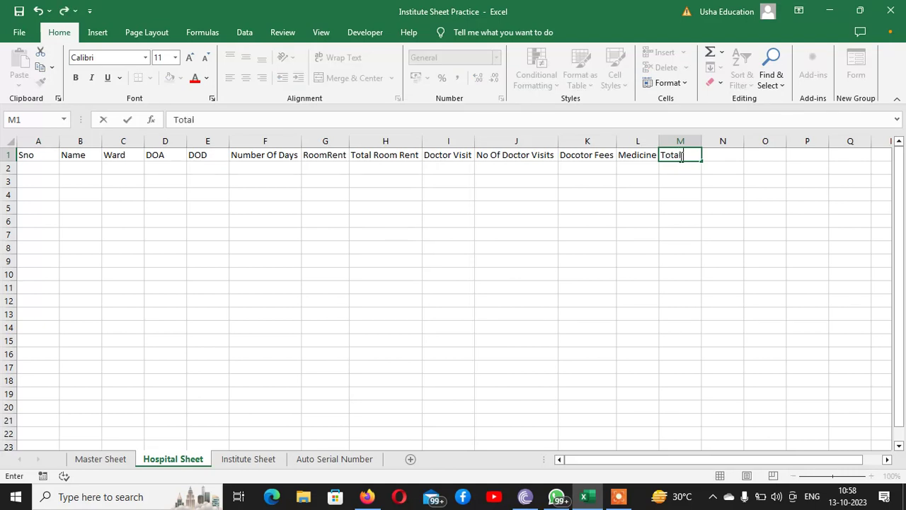
pyautogui.write(' Amount')
pyautogui.press('Return')
pyautogui.doubleClick(701, 141)
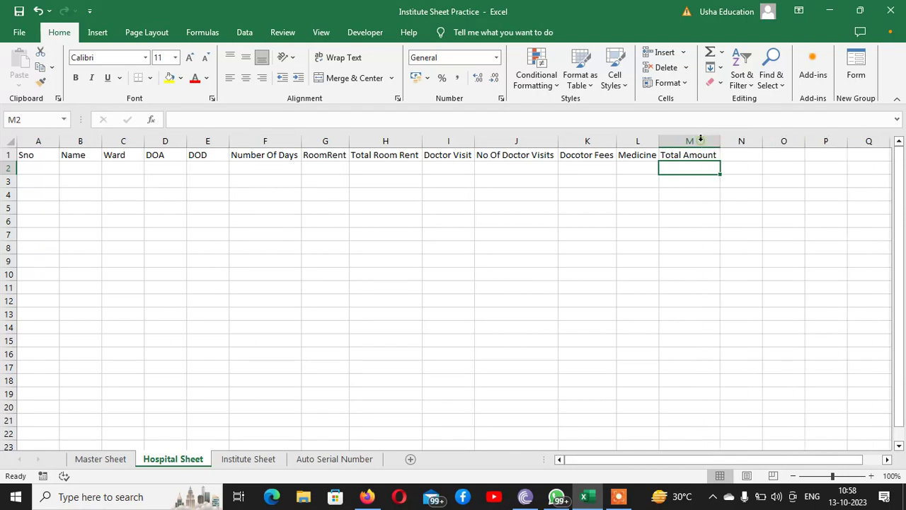
# Step: Make the header row A1:M1 bold and set its font size to 12
pyautogui.click(37, 158)
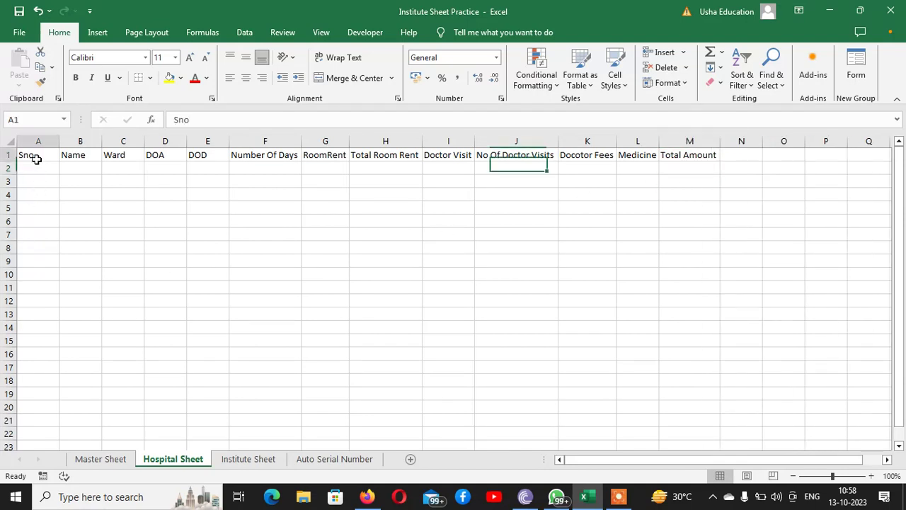
pyautogui.moveTo(37, 159); pyautogui.dragTo(710, 159)
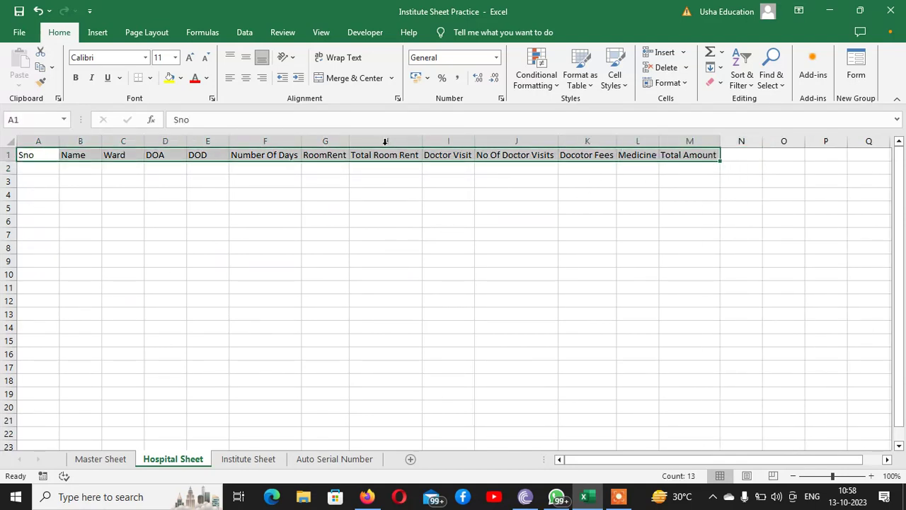
pyautogui.click(76, 78)
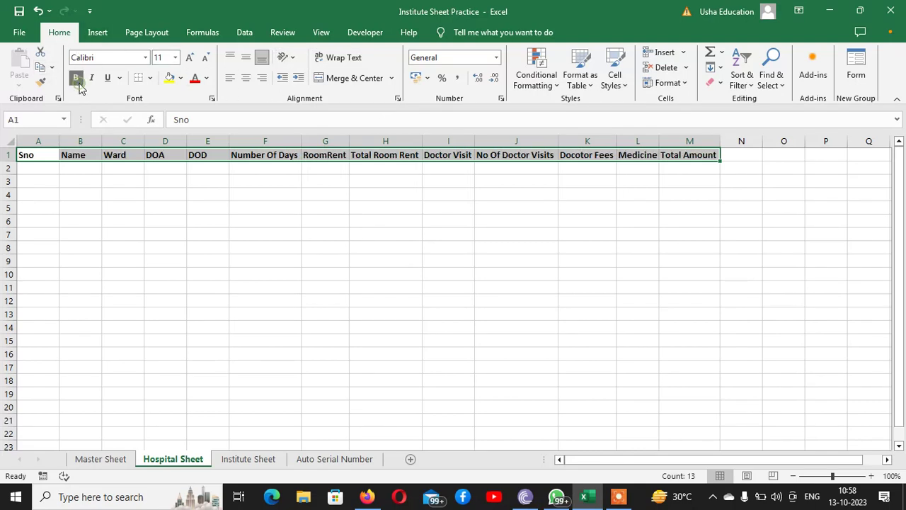
pyautogui.click(194, 60)
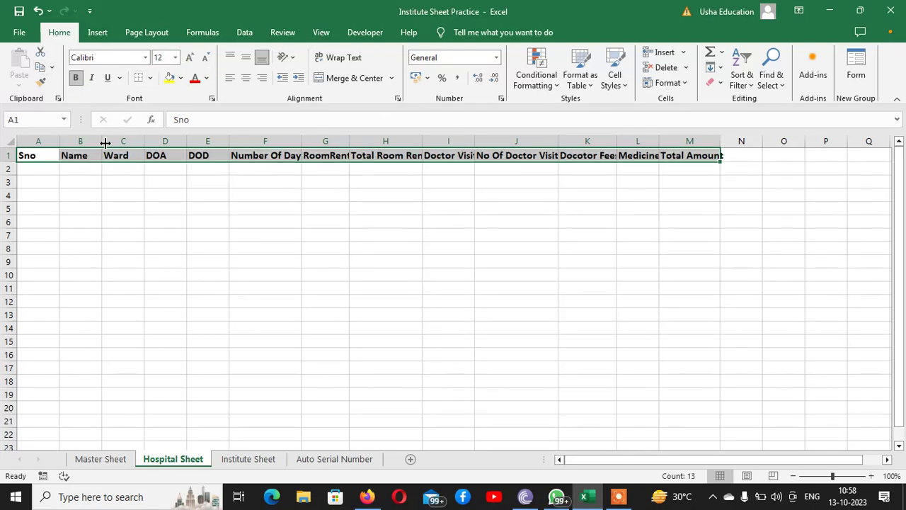
# Step: Widen the Name and Ward columns and fit columns F through M to their enlarged header text
pyautogui.moveTo(104, 143); pyautogui.dragTo(128, 143)
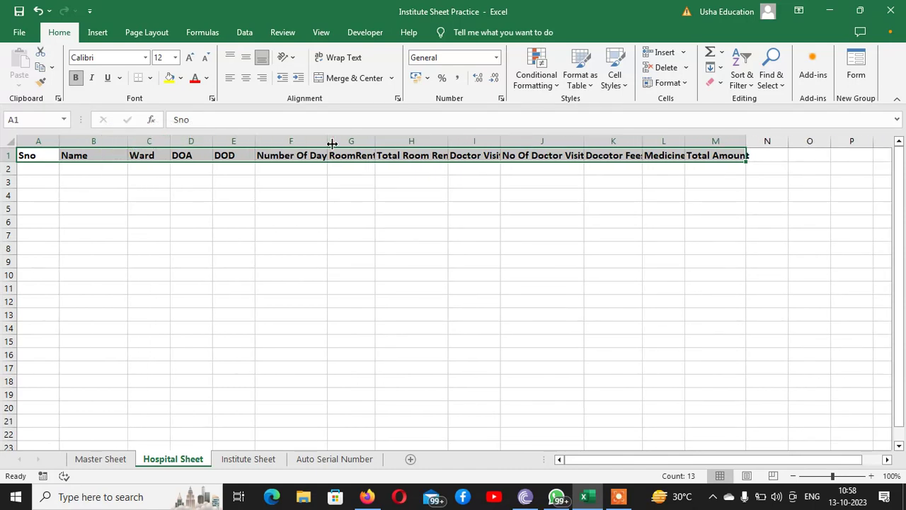
pyautogui.moveTo(327, 144); pyautogui.dragTo(388, 143)
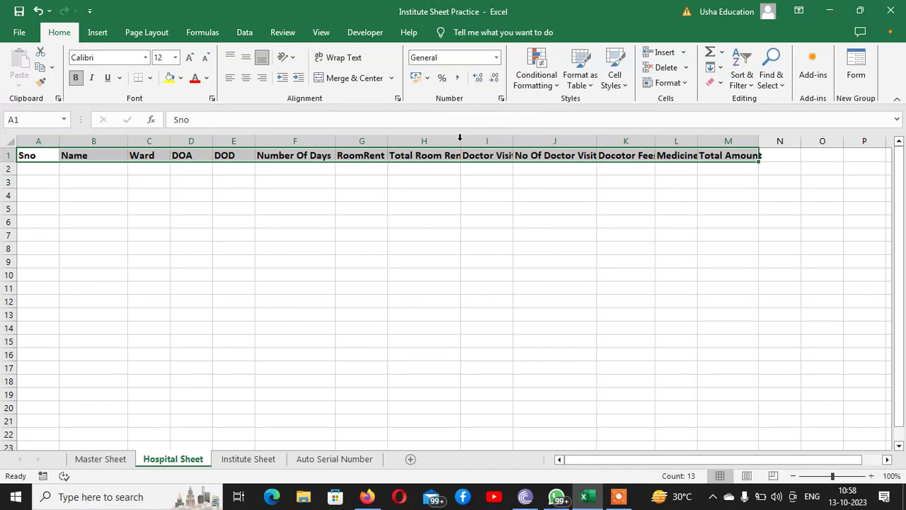
pyautogui.moveTo(459, 137); pyautogui.dragTo(527, 141)
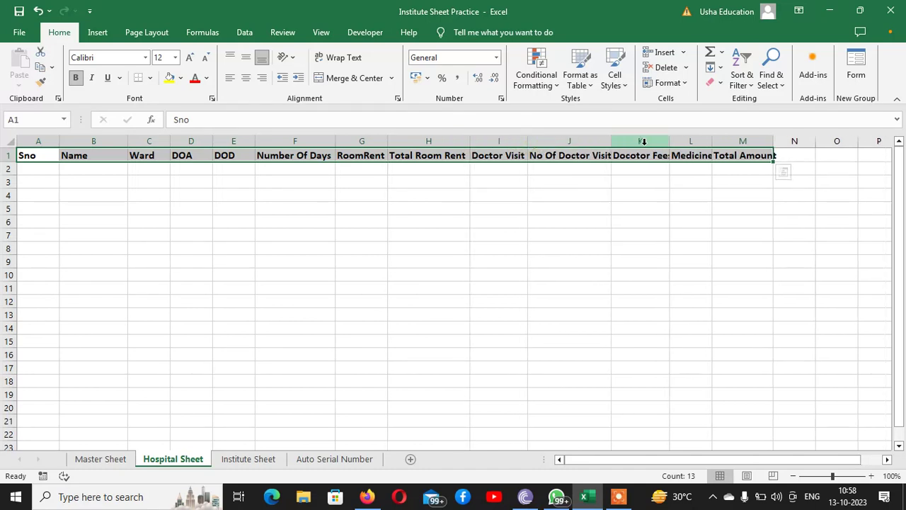
pyautogui.doubleClick(610, 141)
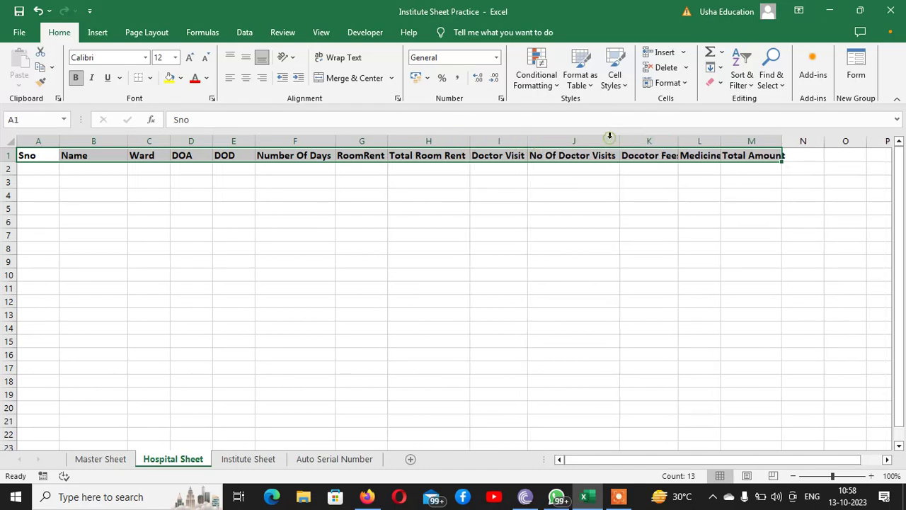
pyautogui.doubleClick(678, 142)
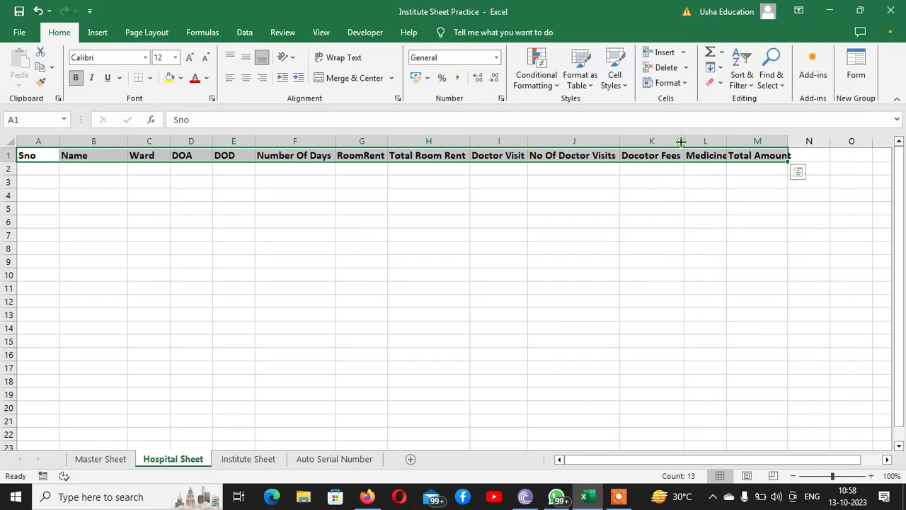
pyautogui.doubleClick(728, 140)
pyautogui.moveTo(789, 141); pyautogui.dragTo(788, 141)
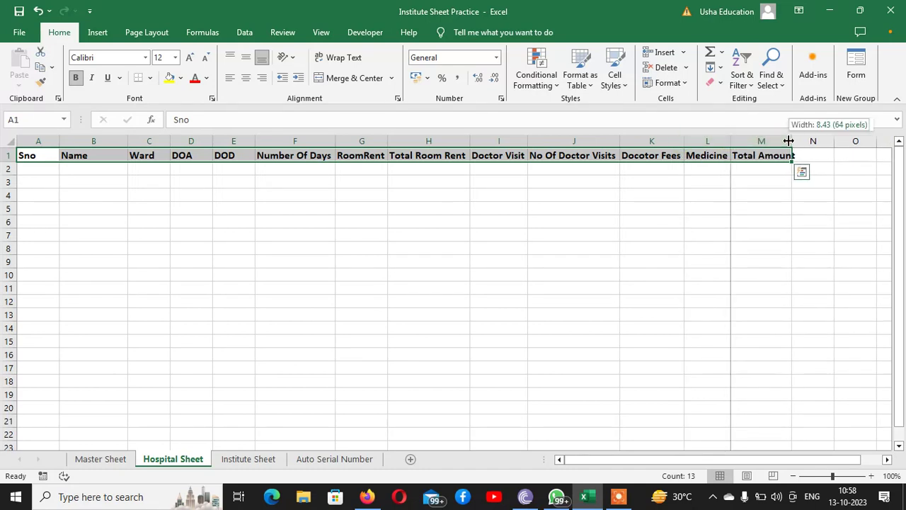
pyautogui.doubleClick(788, 141)
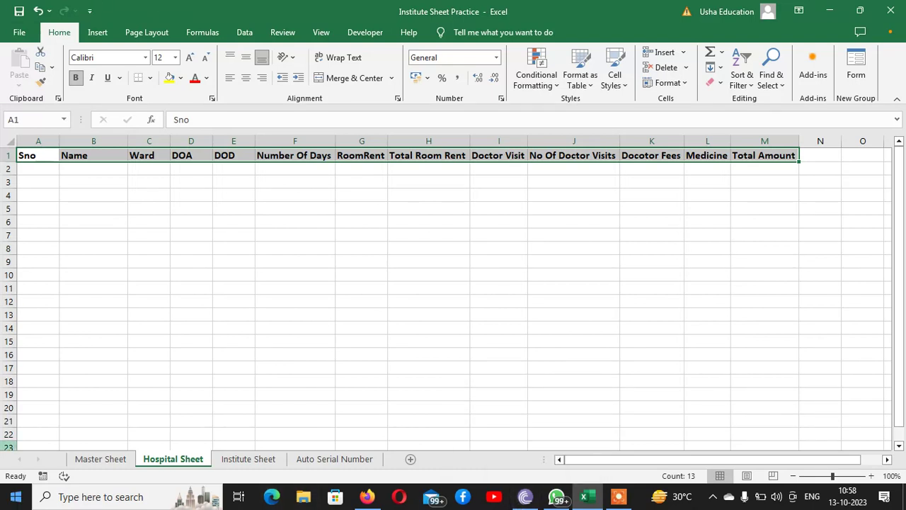
pyautogui.click(143, 169)
pyautogui.moveTo(171, 141); pyautogui.dragTo(189, 141)
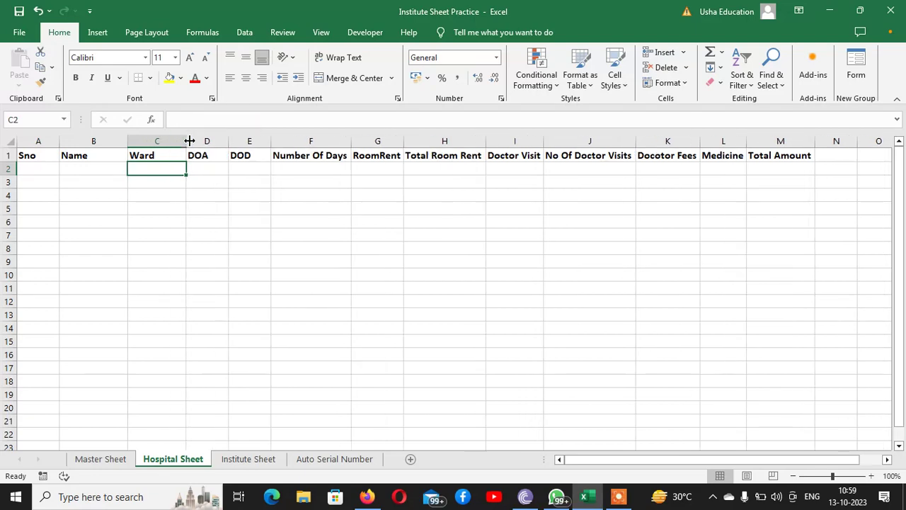
# Step: Examine the wards, charges and doctor fees listed on the Master Sheet, and return to the Hospital Sheet
pyautogui.click(108, 458)
pyautogui.moveTo(298, 170); pyautogui.dragTo(483, 321)
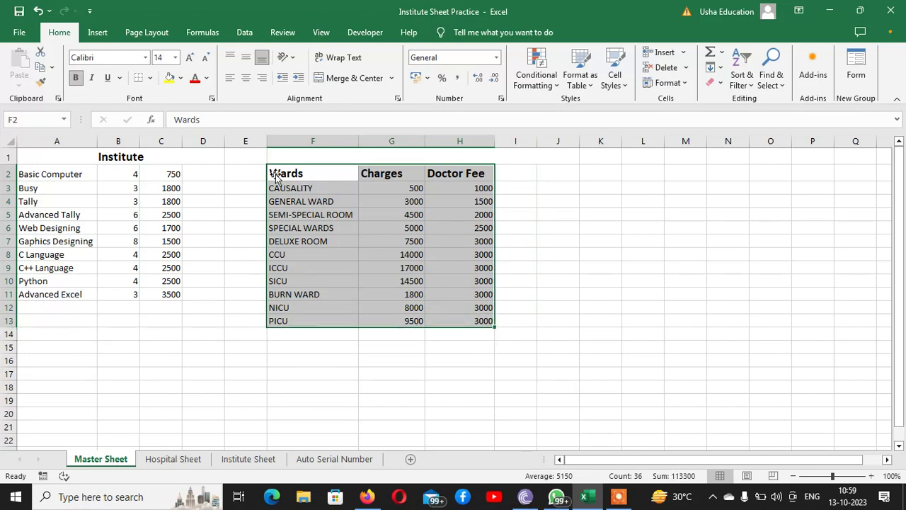
pyautogui.click(296, 189)
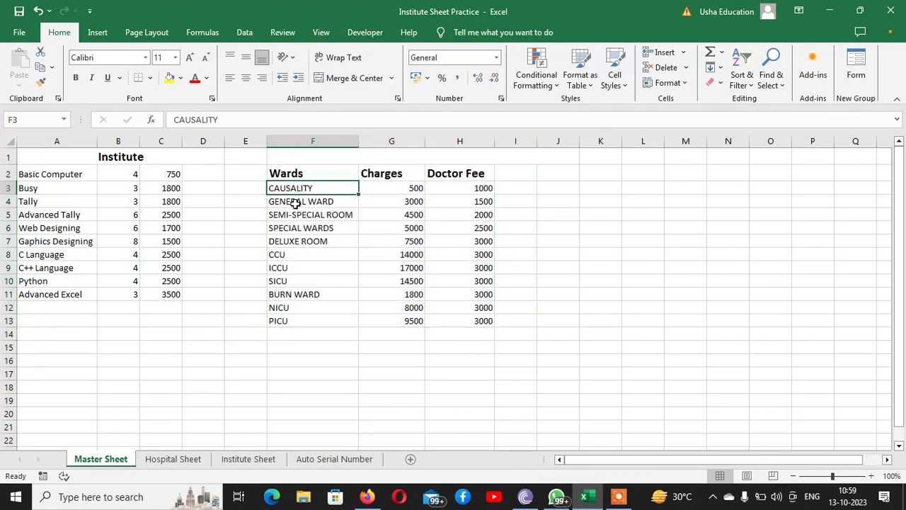
pyautogui.click(295, 202)
pyautogui.click(306, 215)
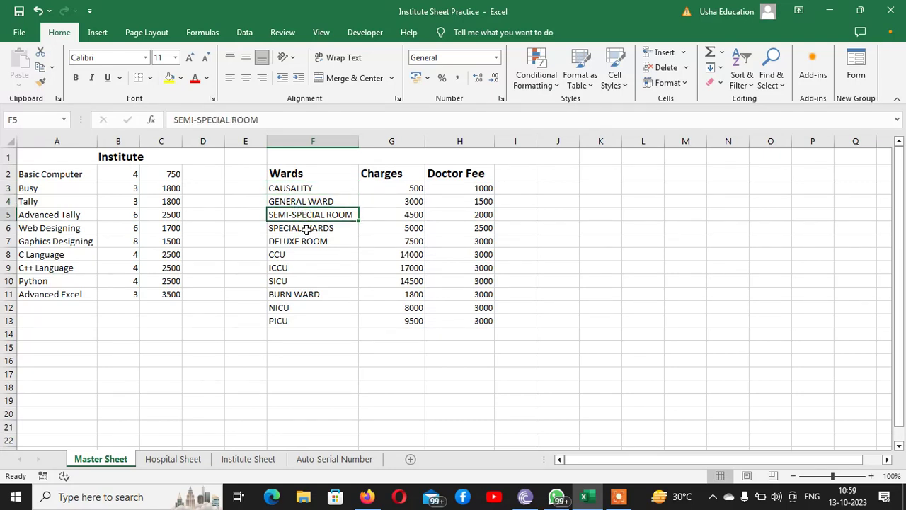
pyautogui.click(307, 227)
pyautogui.click(307, 241)
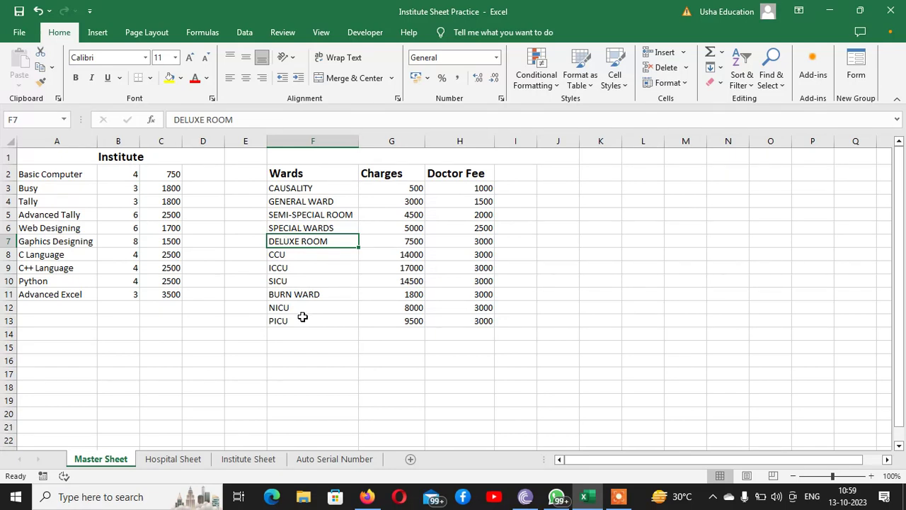
pyautogui.click(290, 190)
pyautogui.click(394, 190)
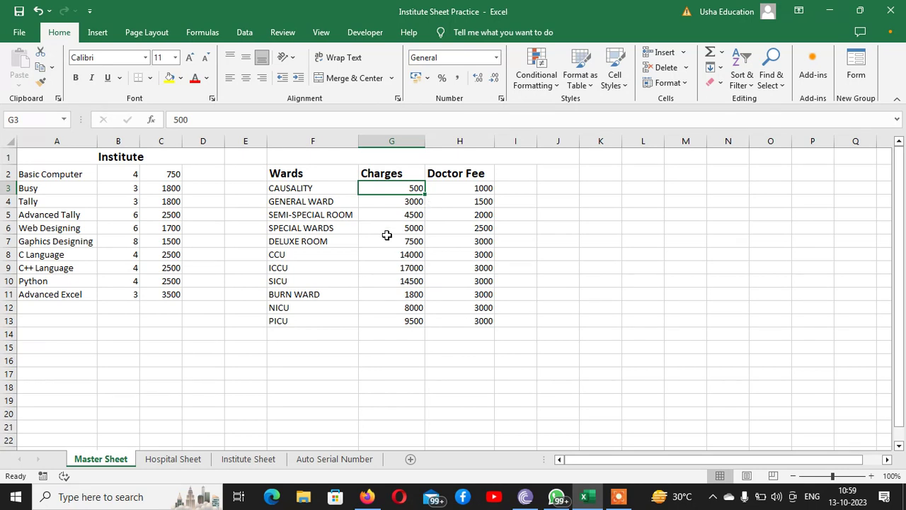
pyautogui.moveTo(480, 184); pyautogui.dragTo(457, 257)
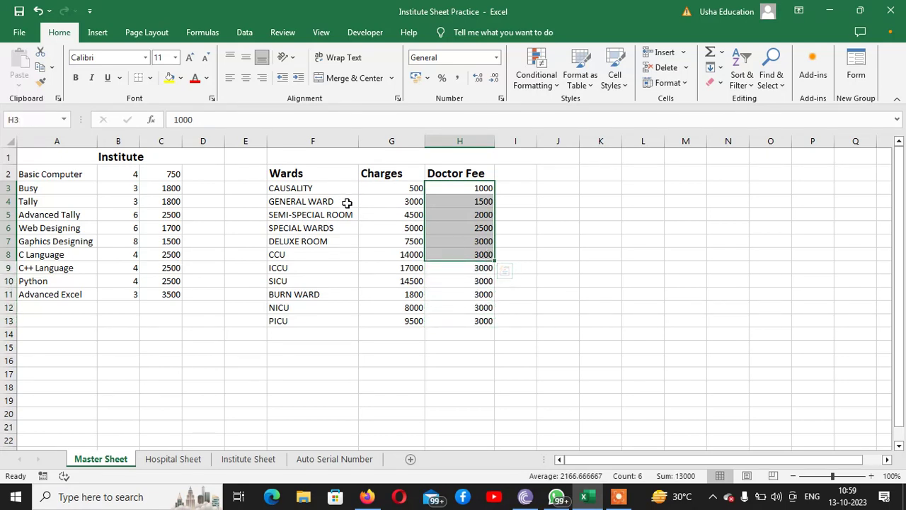
pyautogui.click(484, 189)
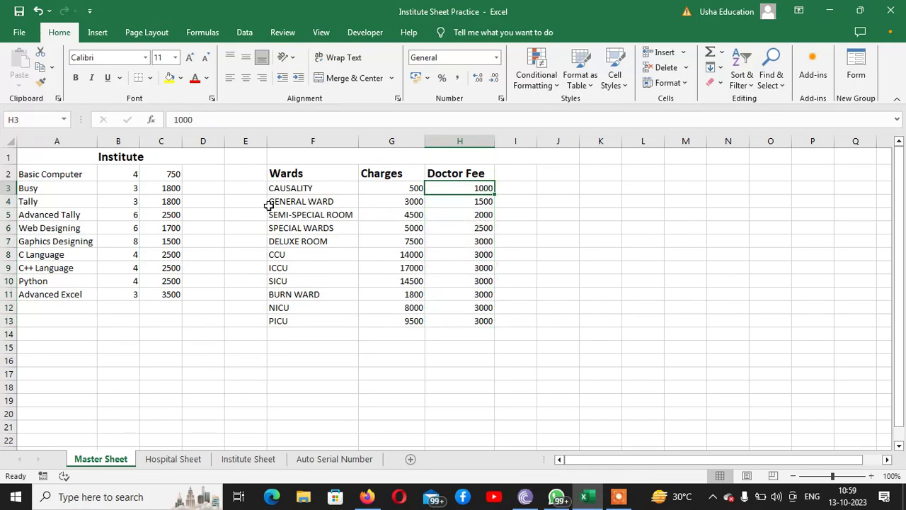
pyautogui.click(487, 202)
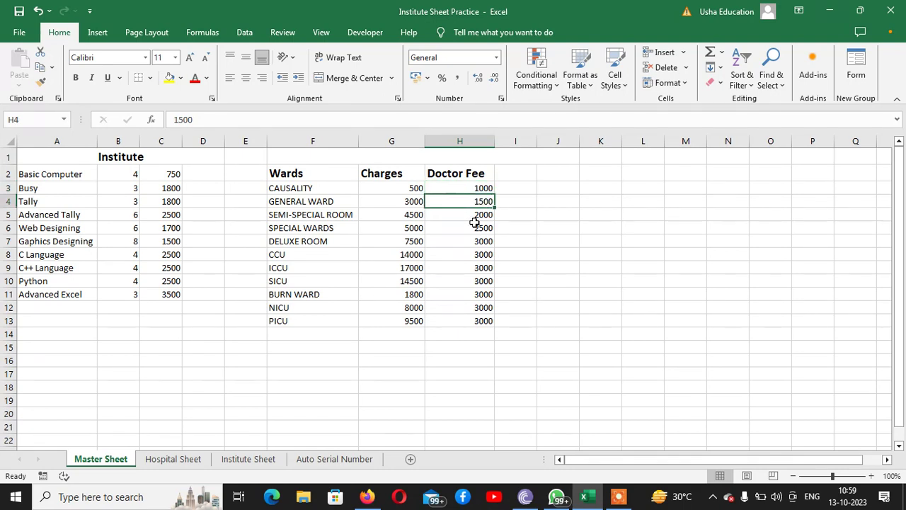
pyautogui.click(481, 217)
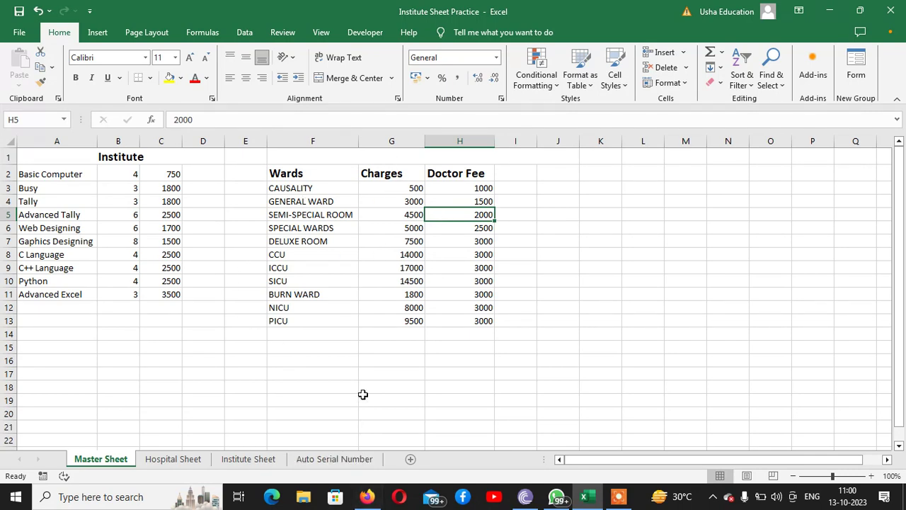
pyautogui.click(172, 460)
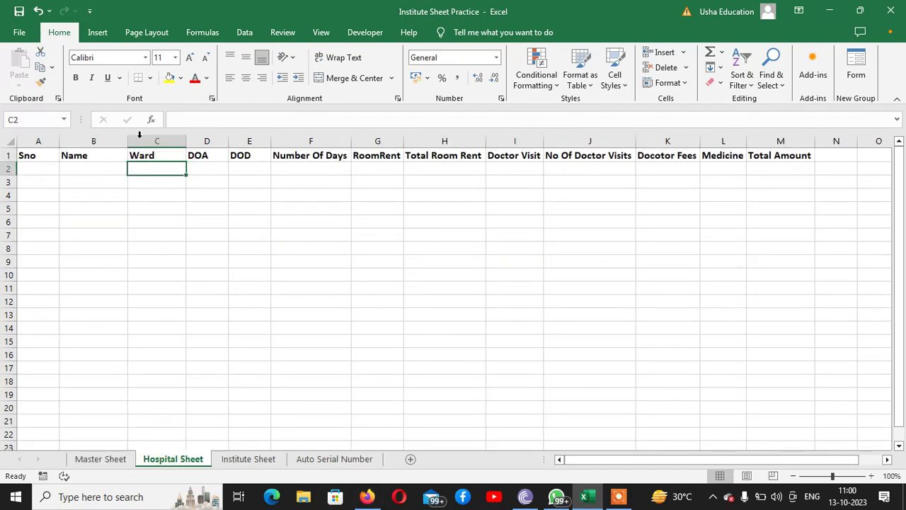
# Step: Try to define the workbook name Wards for the ward list F3:F13 on the Master Sheet
pyautogui.click(90, 461)
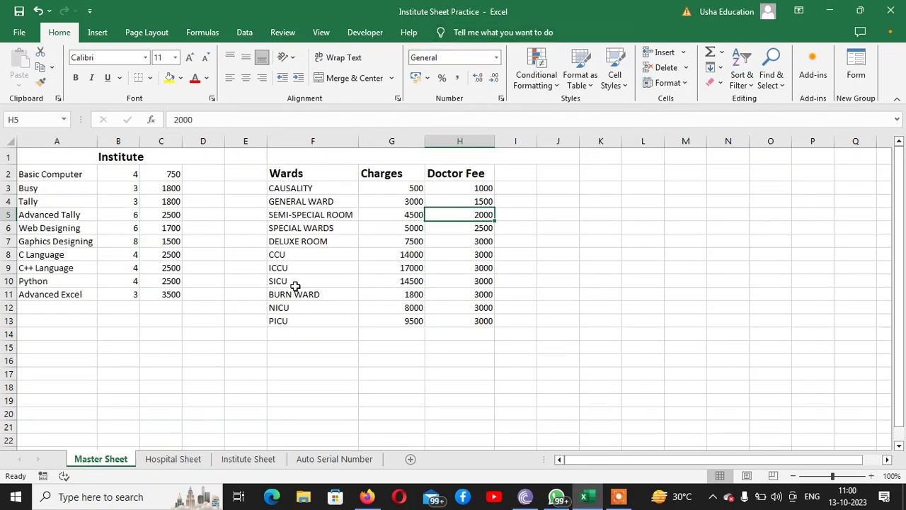
pyautogui.moveTo(283, 188); pyautogui.dragTo(290, 318)
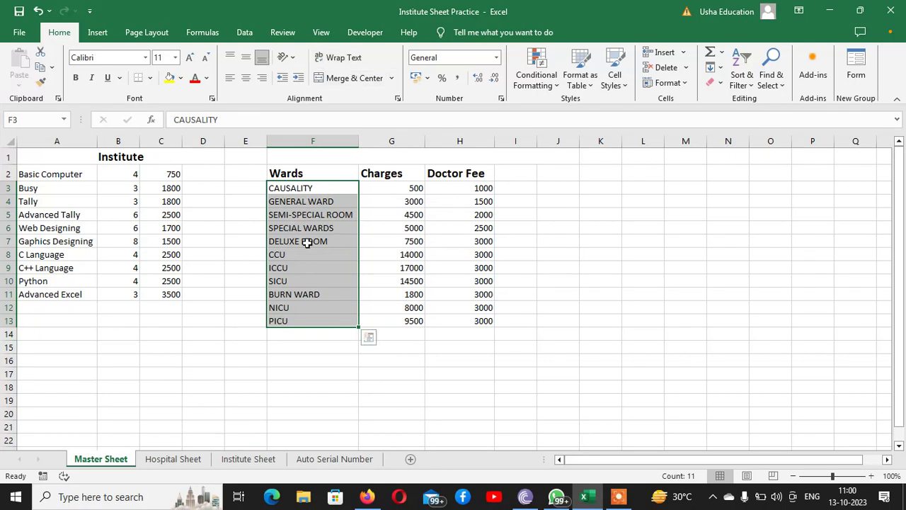
pyautogui.click(206, 32)
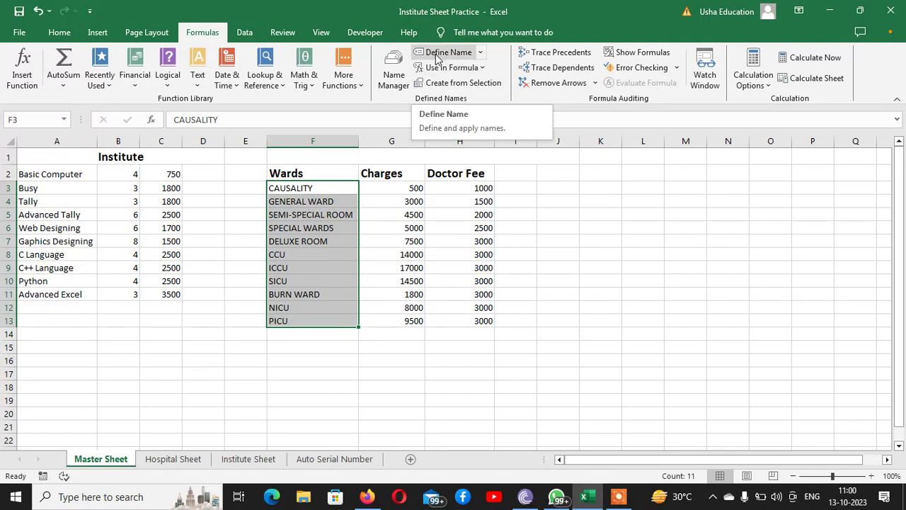
pyautogui.click(437, 53)
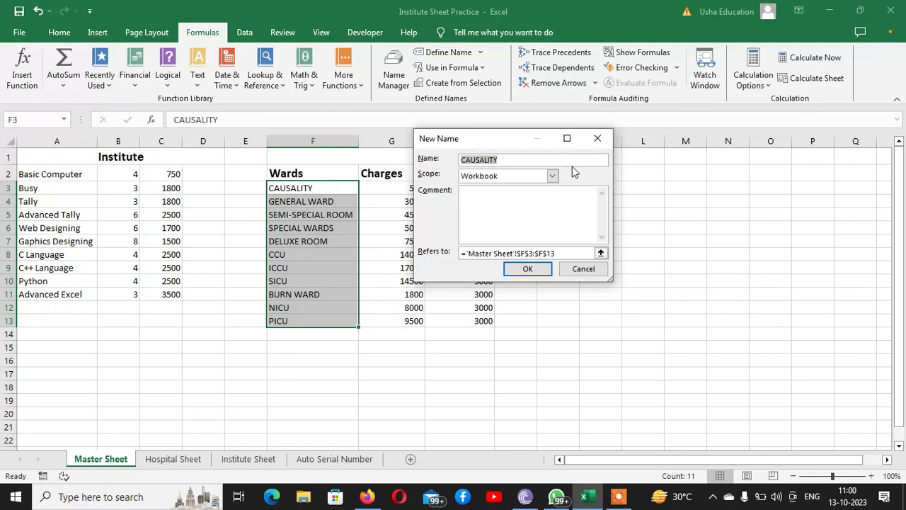
pyautogui.write('Wards')
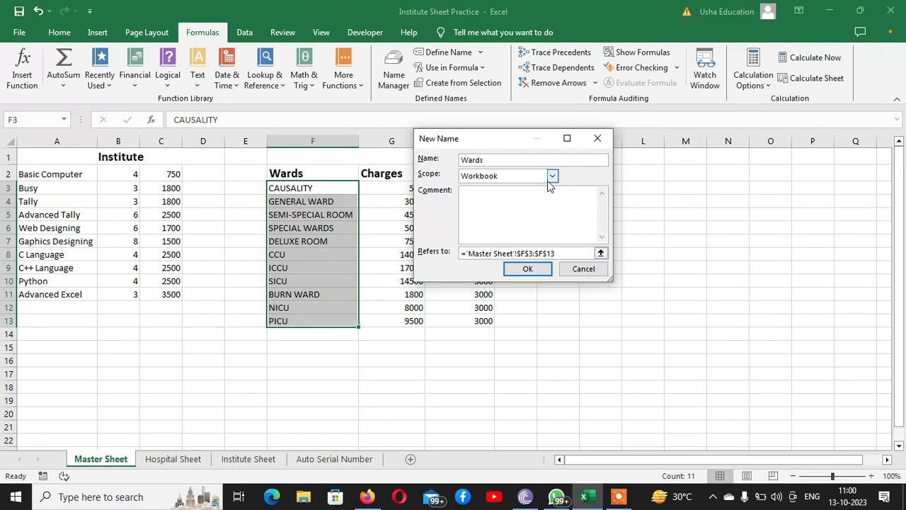
pyautogui.click(542, 271)
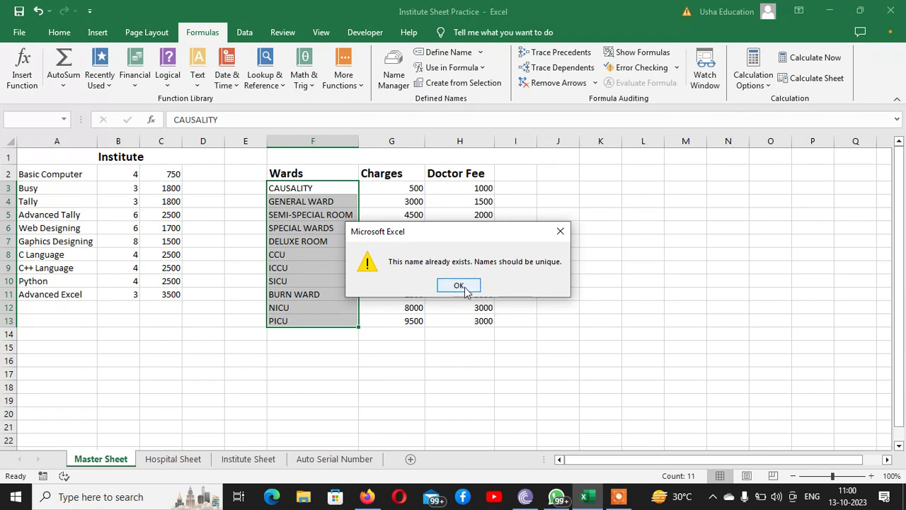
pyautogui.click(465, 288)
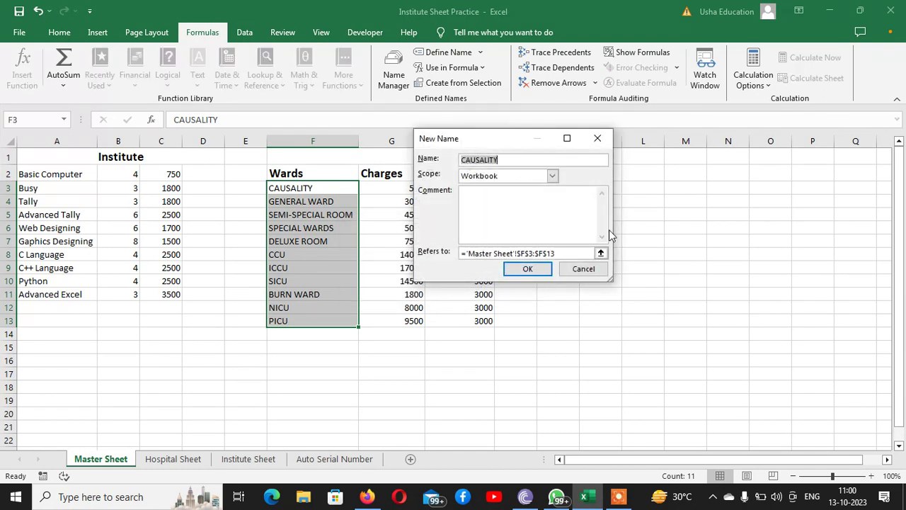
# Step: Define the name HospitalWards for the ward list F3:F13, and return to the Hospital Sheet
pyautogui.write('HospitalWards')
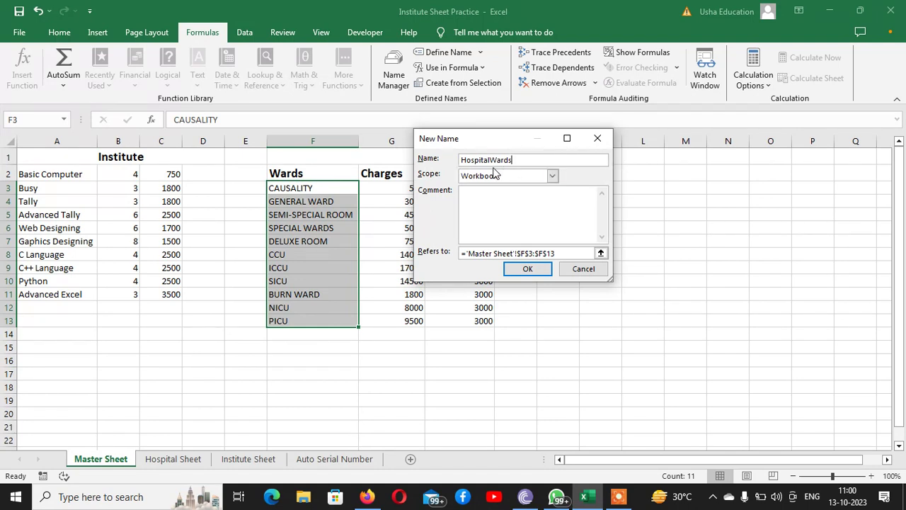
pyautogui.click(527, 269)
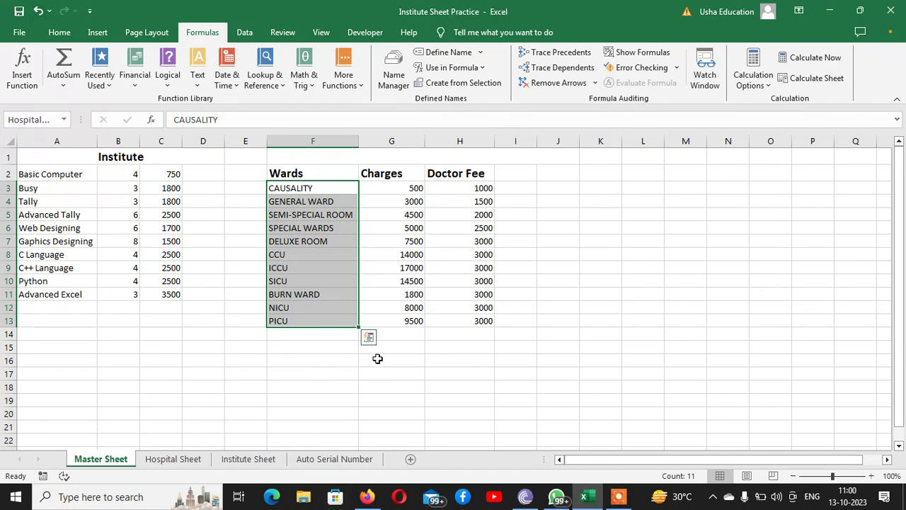
pyautogui.click(172, 458)
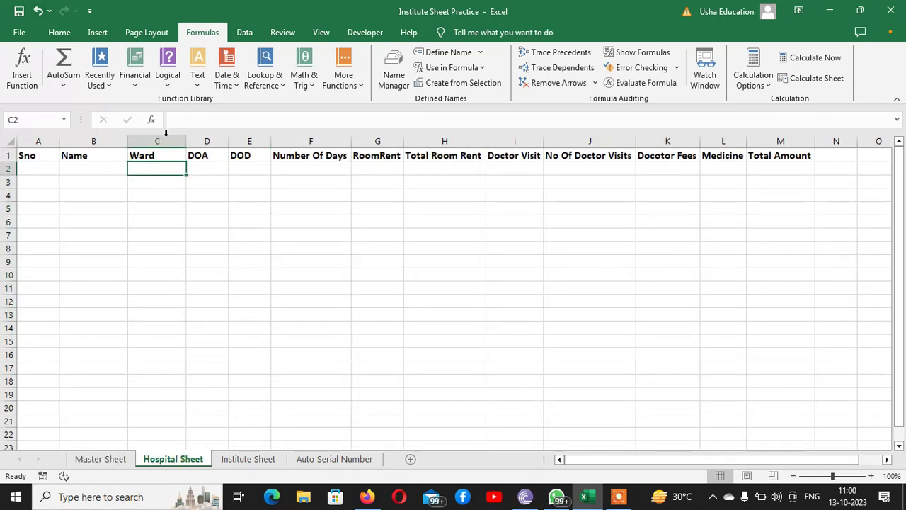
pyautogui.moveTo(155, 167); pyautogui.dragTo(165, 326)
pyautogui.click(160, 167)
pyautogui.press('Left')
pyautogui.hotkey('shift', 'Down')
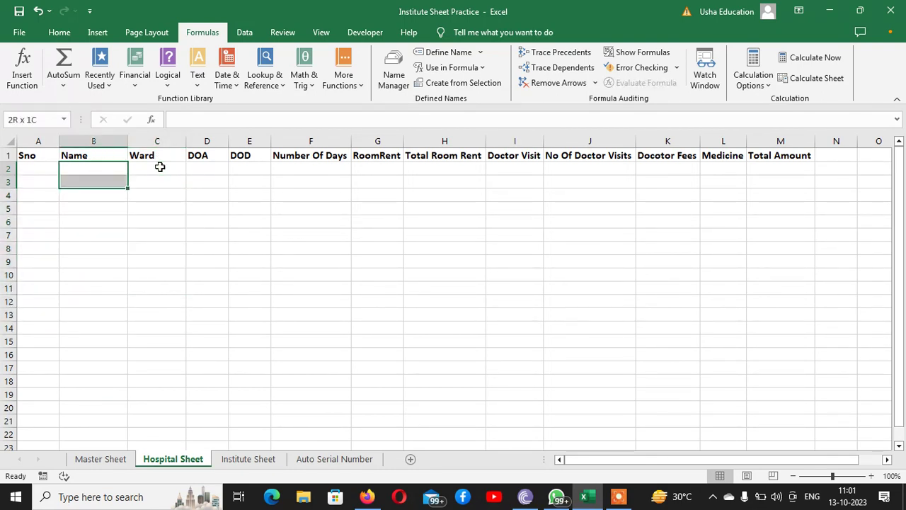
pyautogui.hotkey('ctrl', 'shift', 'Down')
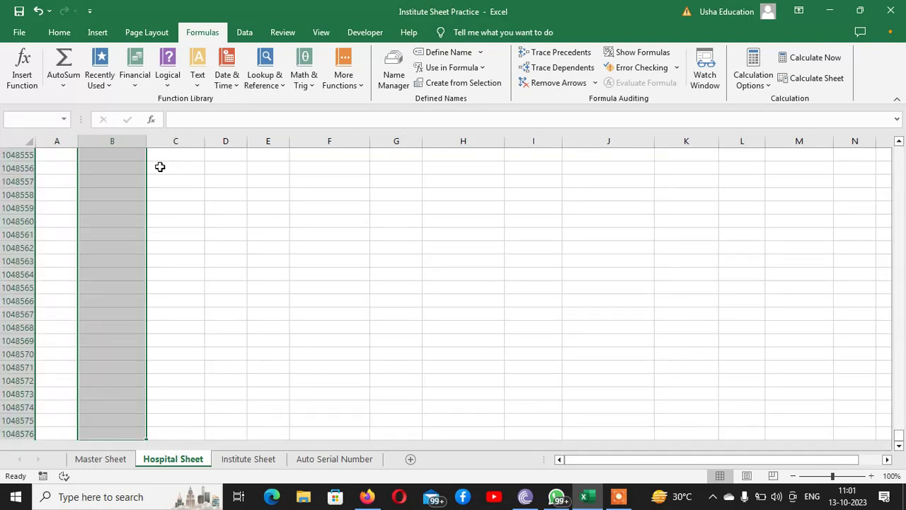
pyautogui.scroll(16, 160, 167)
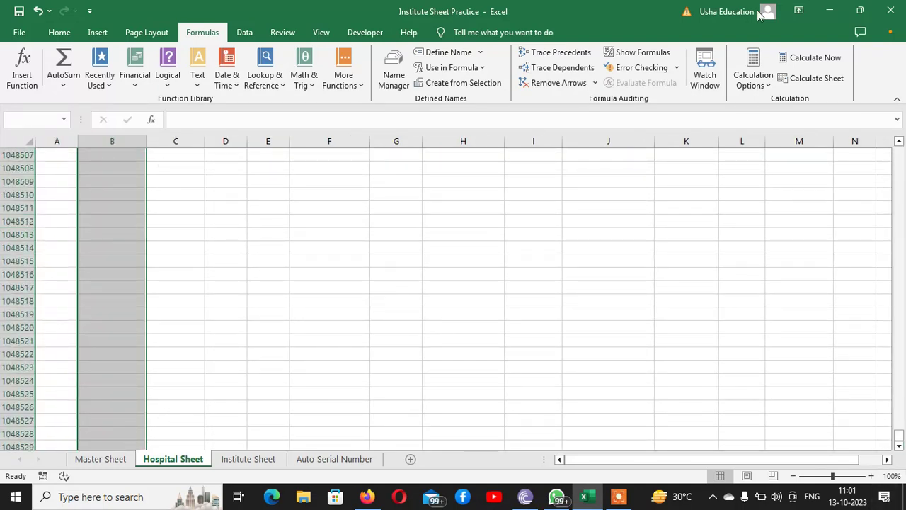
pyautogui.click(243, 33)
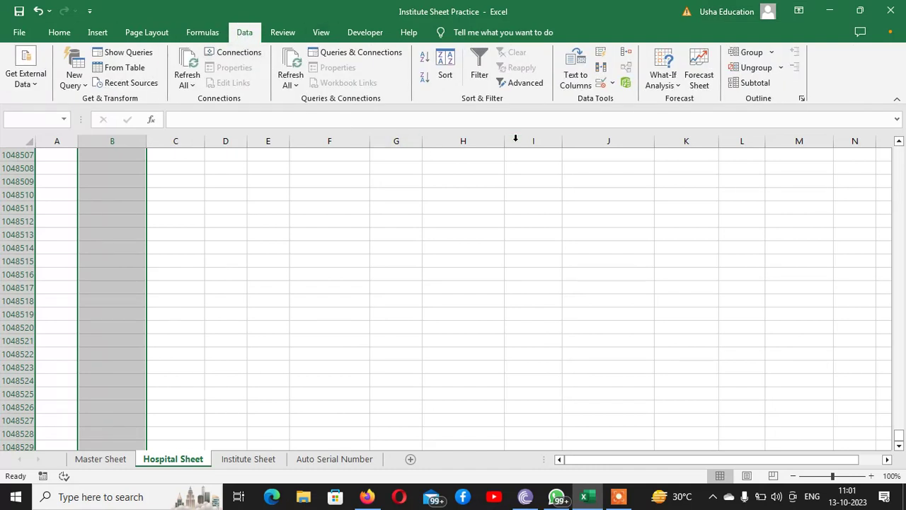
pyautogui.moveTo(607, 460); pyautogui.dragTo(557, 464)
pyautogui.scroll(9, 248, 259)
pyautogui.hotkey('ctrl', 'Up')
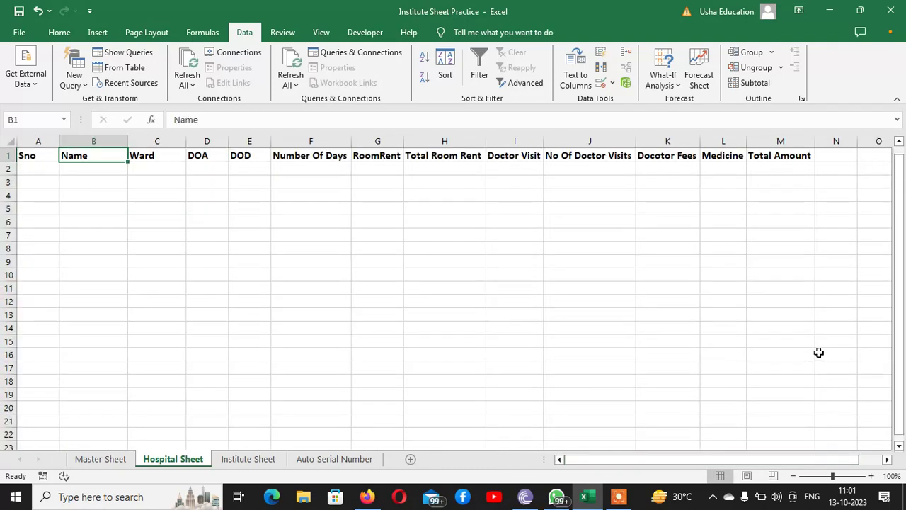
# Step: Apply list data validation with the source =HospitalWards to the whole Ward column from C2 down
pyautogui.press('Right')
pyautogui.press('Down')
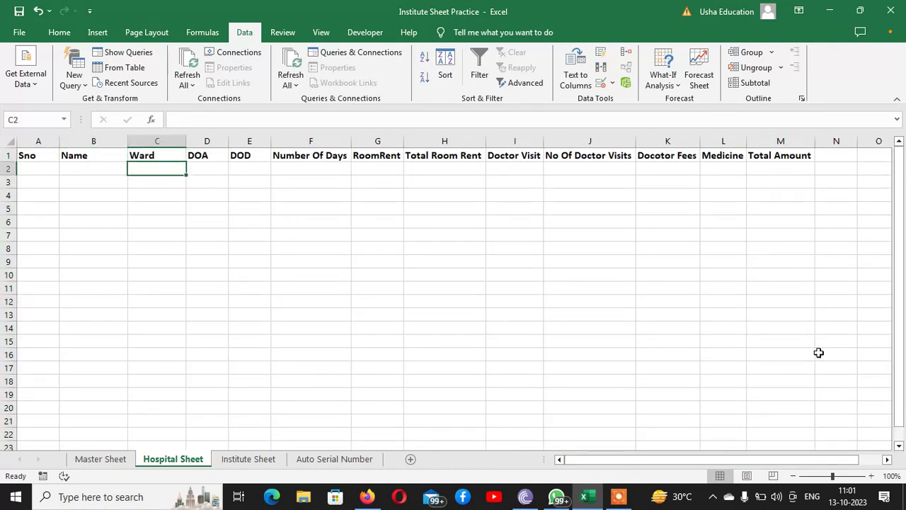
pyautogui.hotkey('ctrl', 'shift', 'Down')
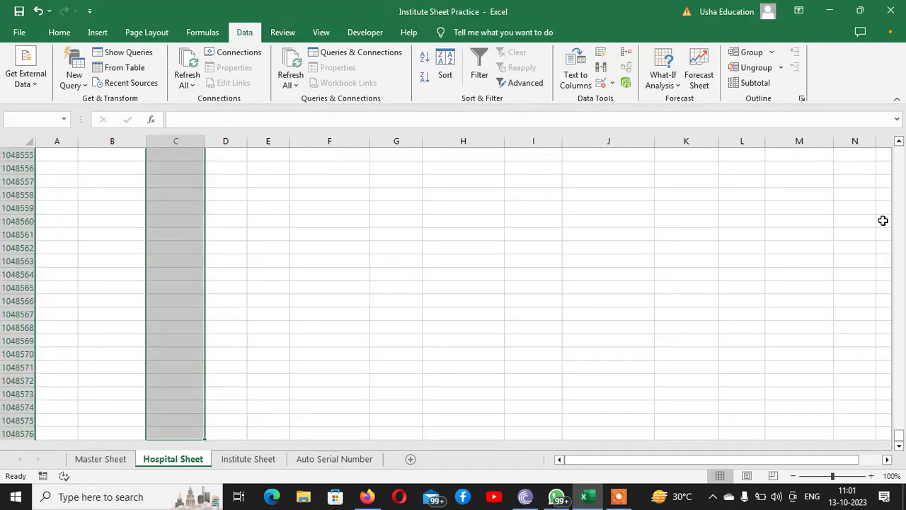
pyautogui.click(600, 85)
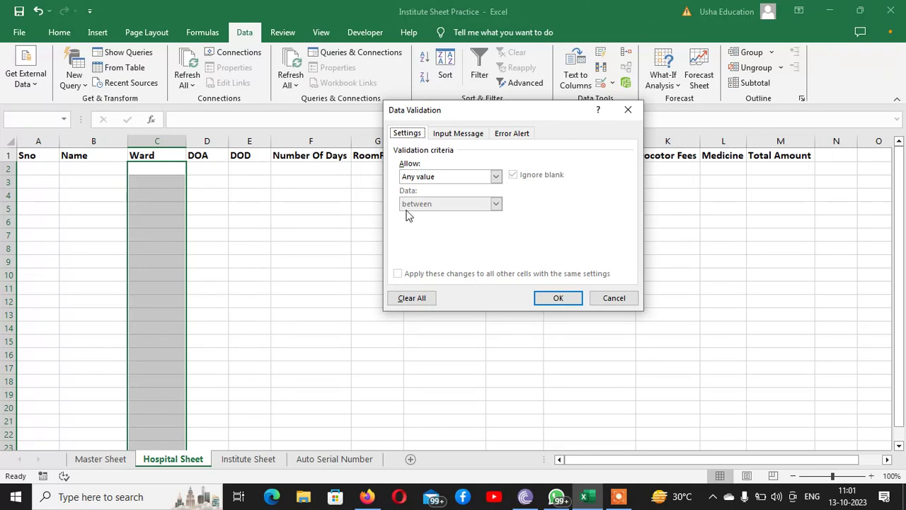
pyautogui.click(445, 177)
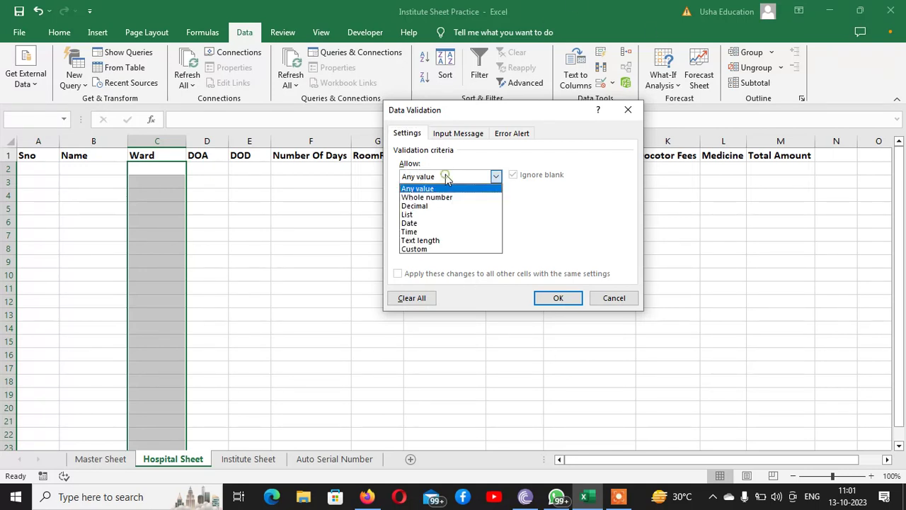
pyautogui.click(429, 215)
pyautogui.click(416, 231)
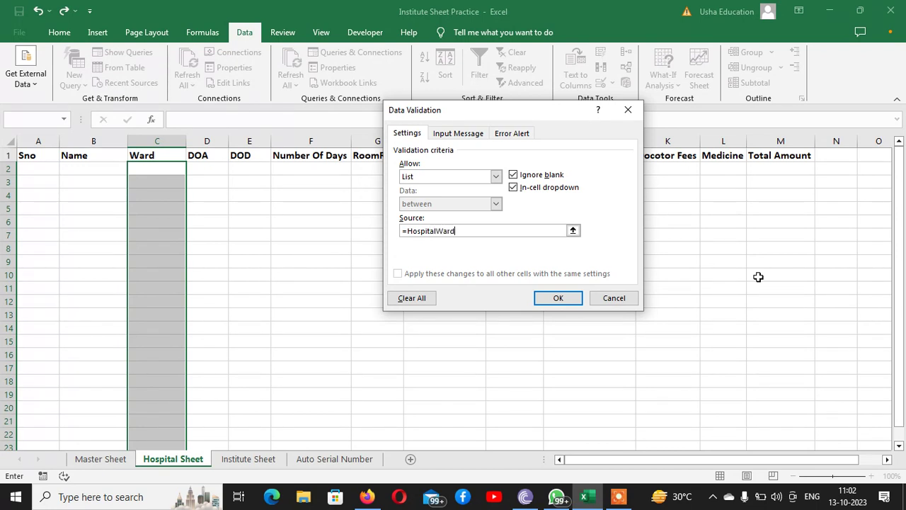
pyautogui.click(549, 298)
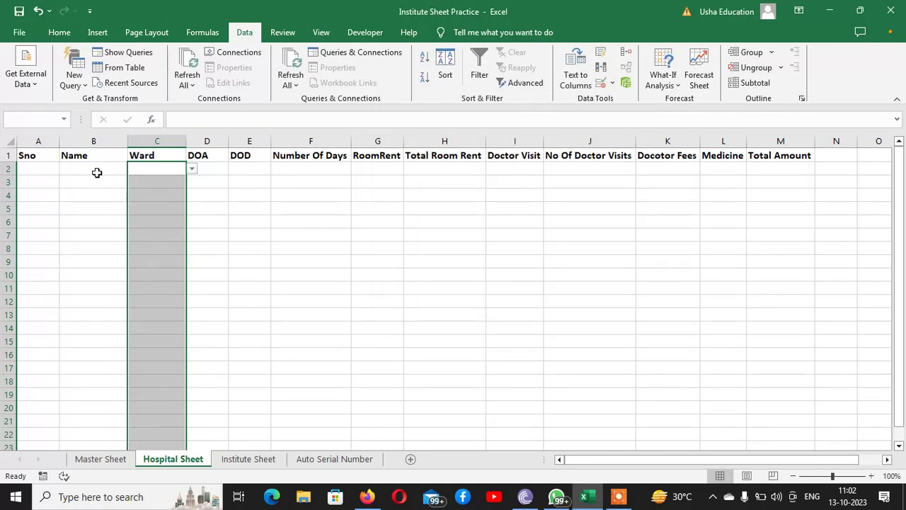
# Step: Check that the Ward cells C2 to C4 offer the ward list, and choose CCU in C2
pyautogui.click(234, 194)
pyautogui.click(168, 172)
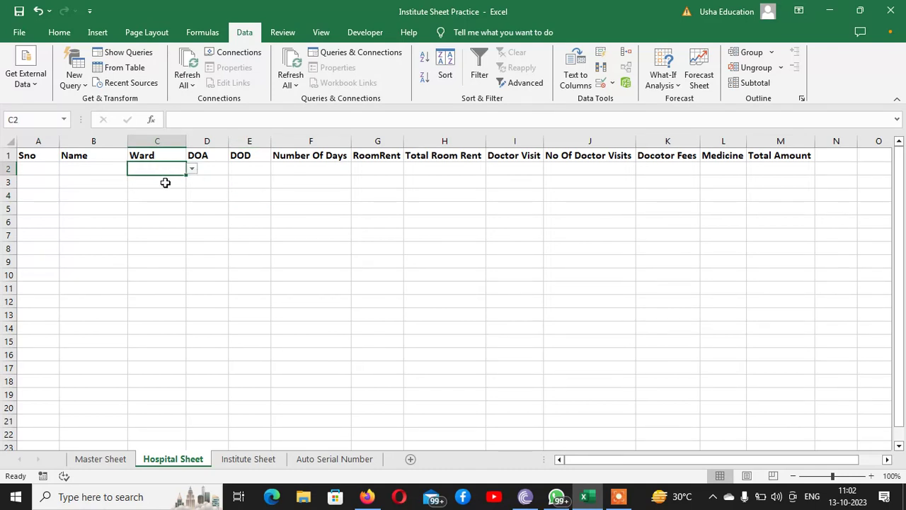
pyautogui.click(161, 185)
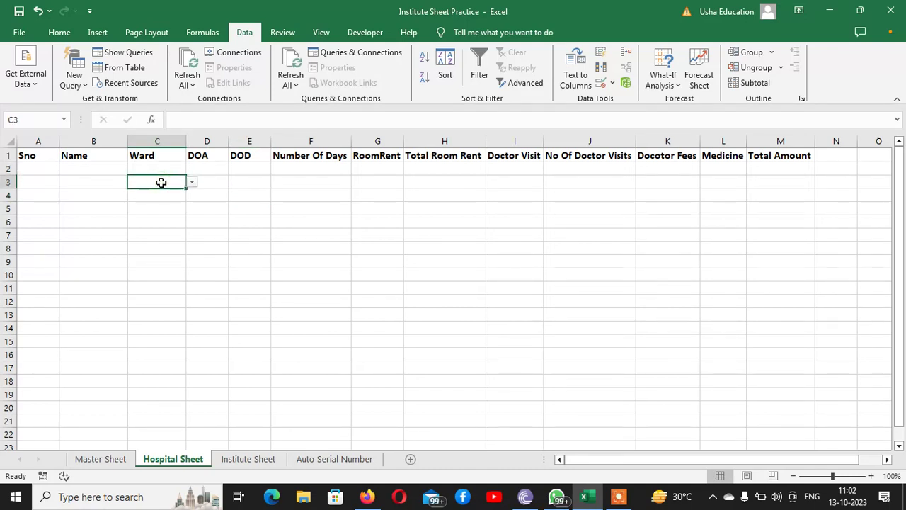
pyautogui.click(162, 195)
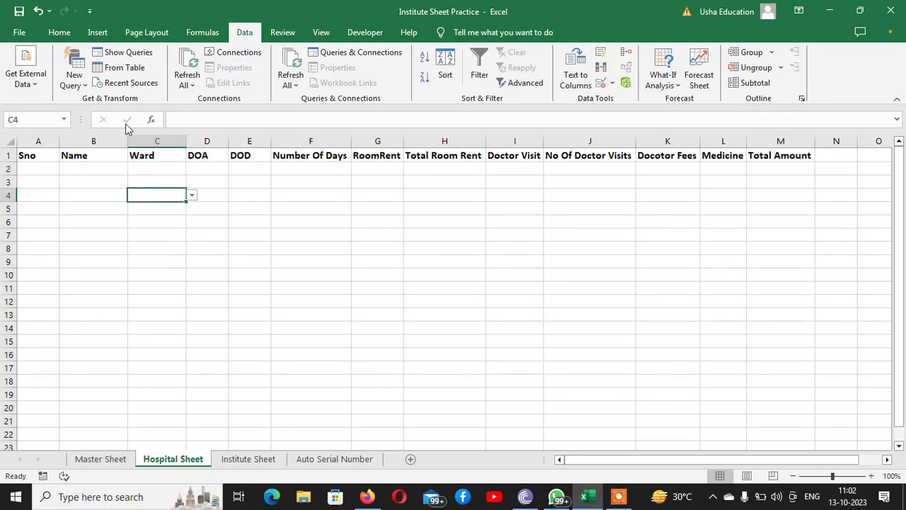
pyautogui.click(148, 164)
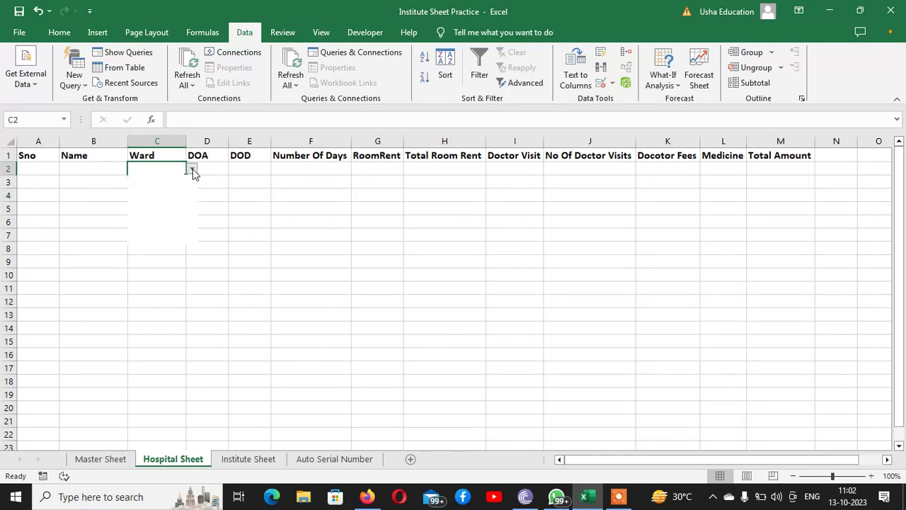
pyautogui.click(192, 168)
pyautogui.moveTo(190, 203)
pyautogui.mouseDown()
pyautogui.moveTo(190, 234)
pyautogui.moveTo(191, 199)
pyautogui.mouseUp()
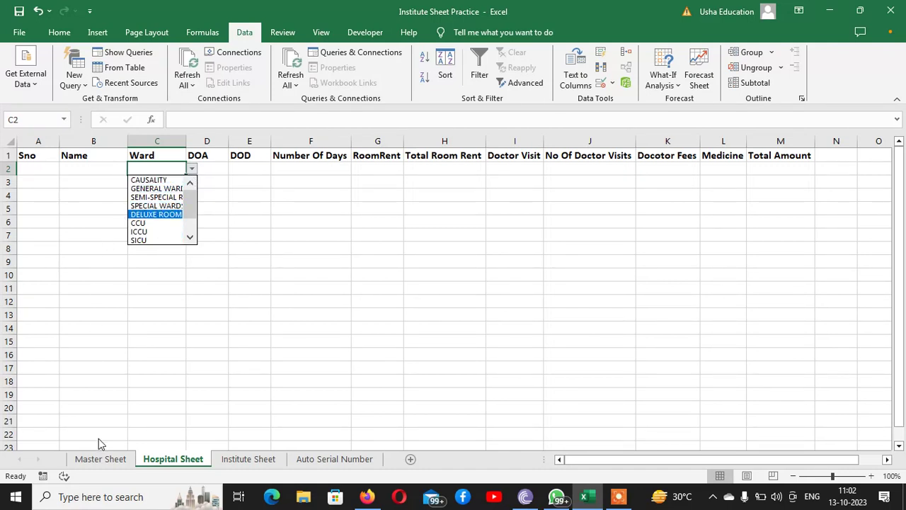
pyautogui.click(158, 223)
# Step: Choose SPECIAL WARDS in C3 and DELUXE ROOM in C4 from the ward list
pyautogui.click(162, 183)
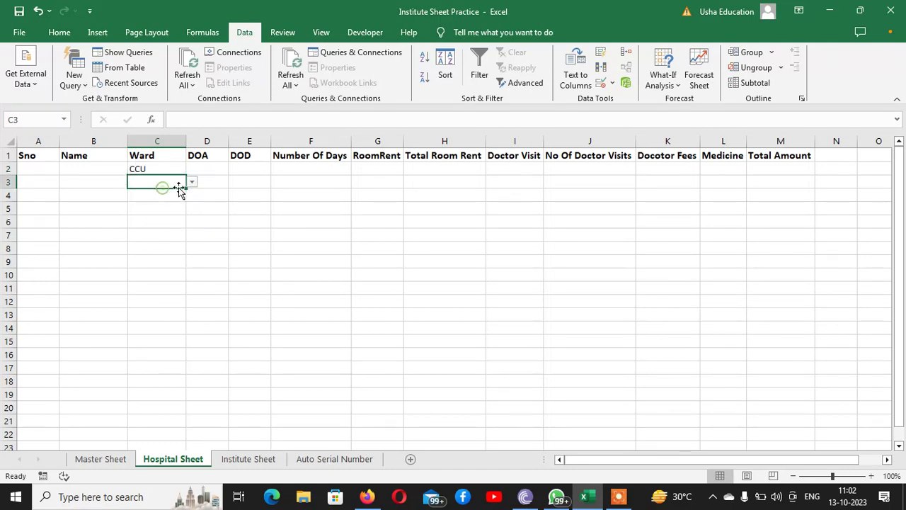
pyautogui.click(191, 183)
pyautogui.click(155, 219)
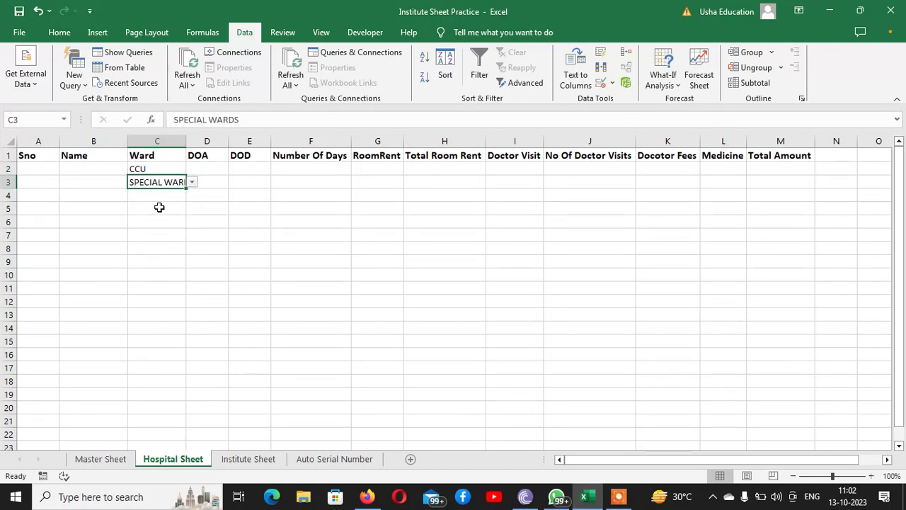
pyautogui.click(158, 195)
pyautogui.click(192, 196)
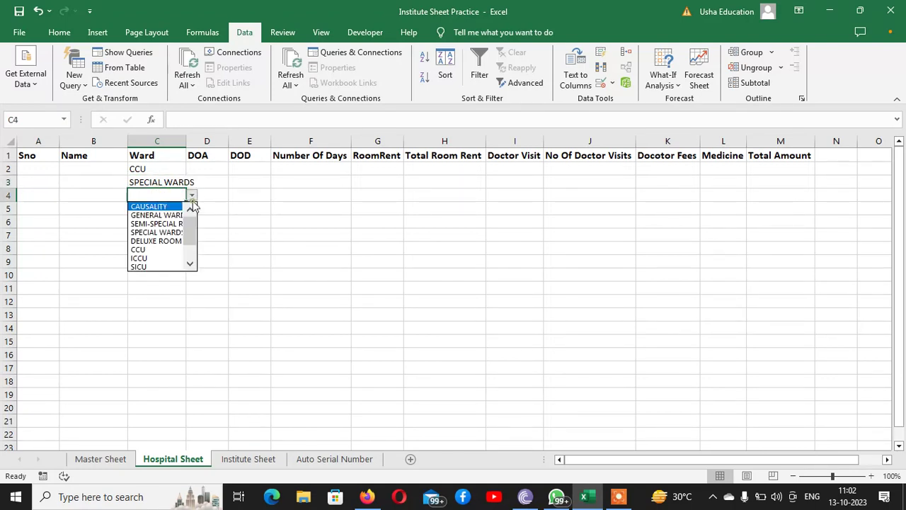
pyautogui.click(159, 240)
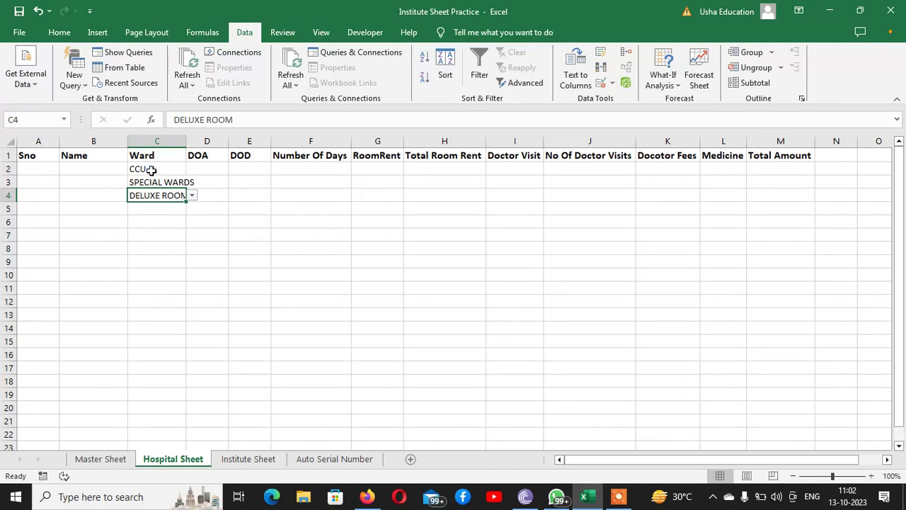
pyautogui.moveTo(148, 170); pyautogui.dragTo(149, 191)
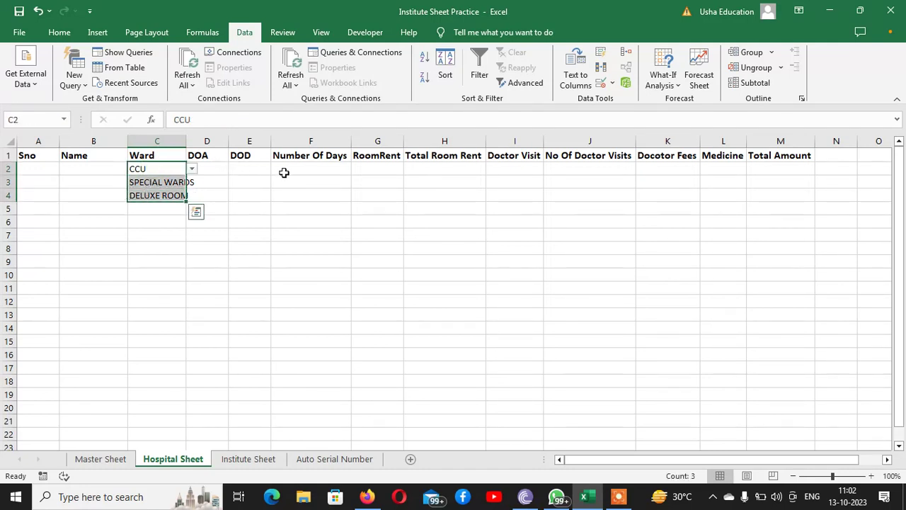
pyautogui.click(259, 171)
pyautogui.click(374, 170)
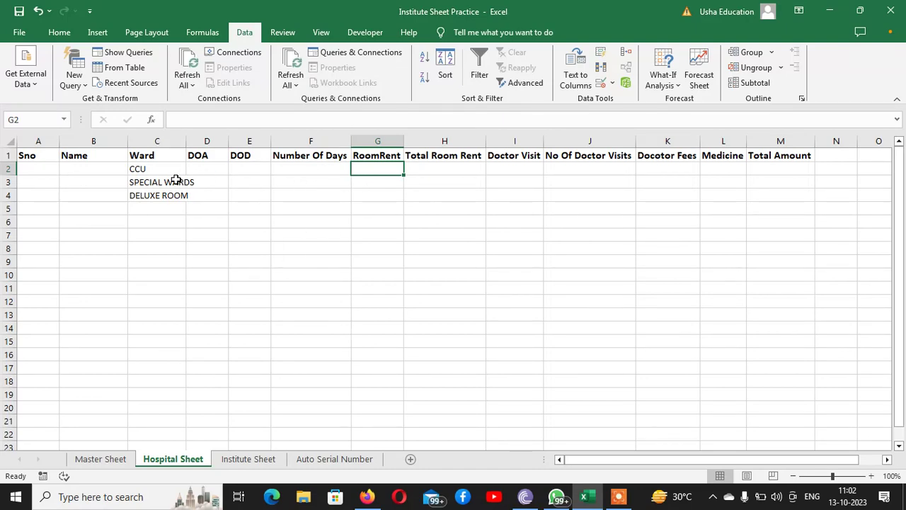
pyautogui.click(144, 170)
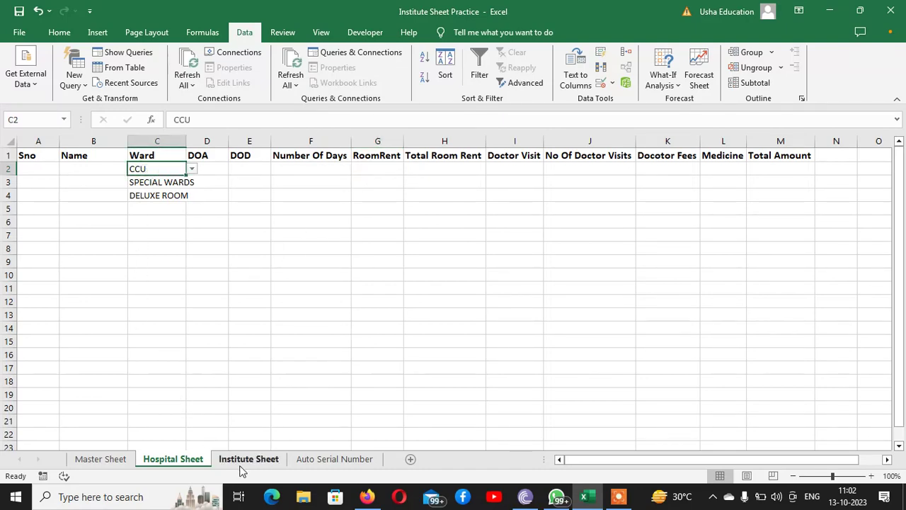
# Step: Copy the ward table F2:H13 from the Master Sheet to J11 of the Hospital Sheet, and fit column L's width to its contents
pyautogui.click(99, 459)
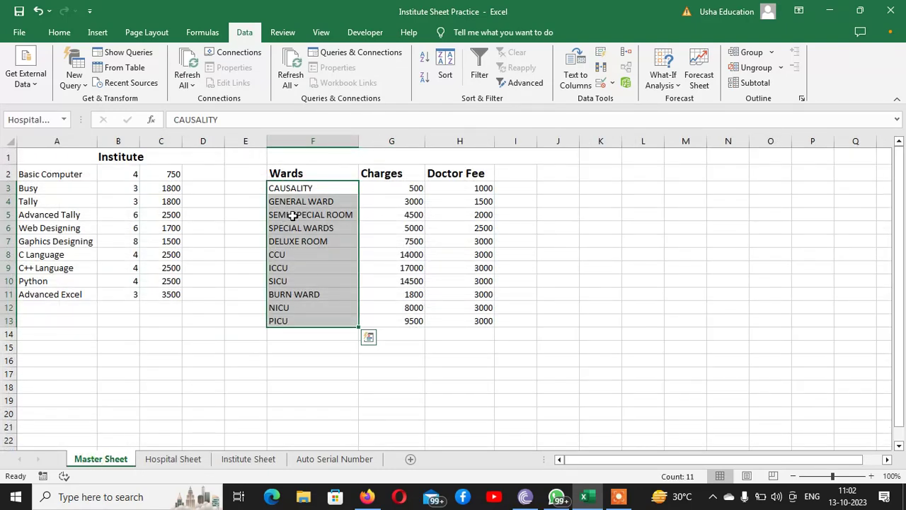
pyautogui.moveTo(318, 188); pyautogui.dragTo(475, 320)
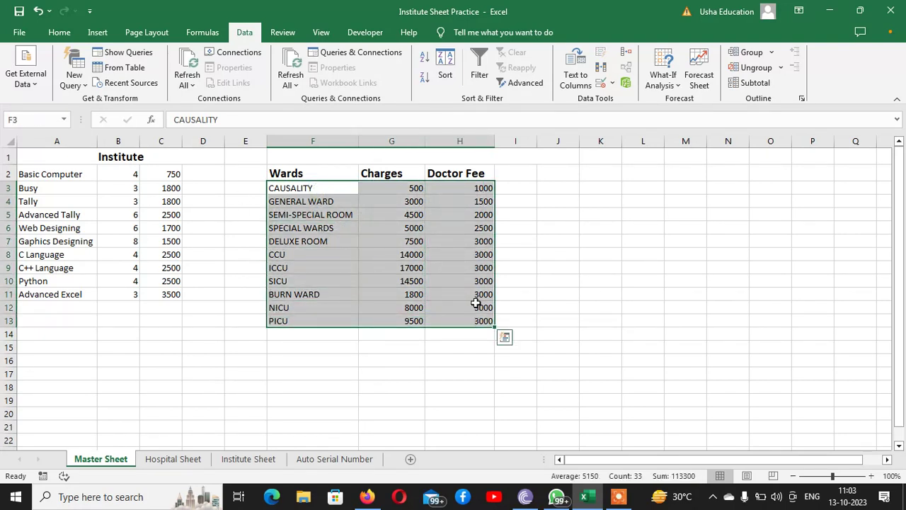
pyautogui.moveTo(320, 173); pyautogui.dragTo(485, 322)
pyautogui.hotkey('ctrl', 'c')
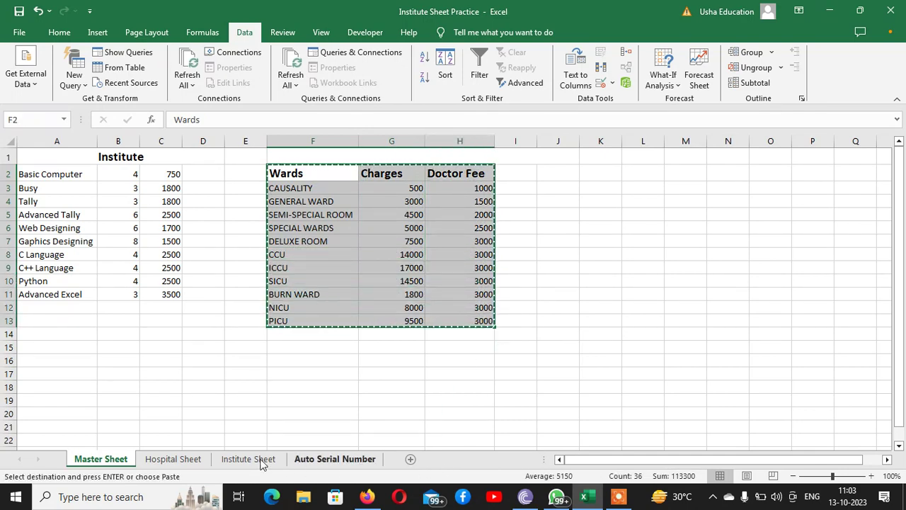
pyautogui.click(163, 461)
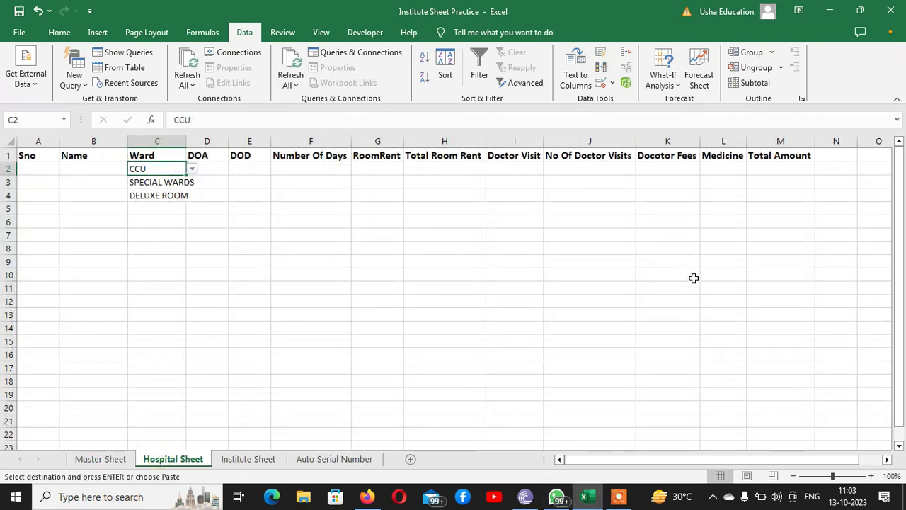
pyautogui.click(574, 290)
pyautogui.hotkey('ctrl', 'v')
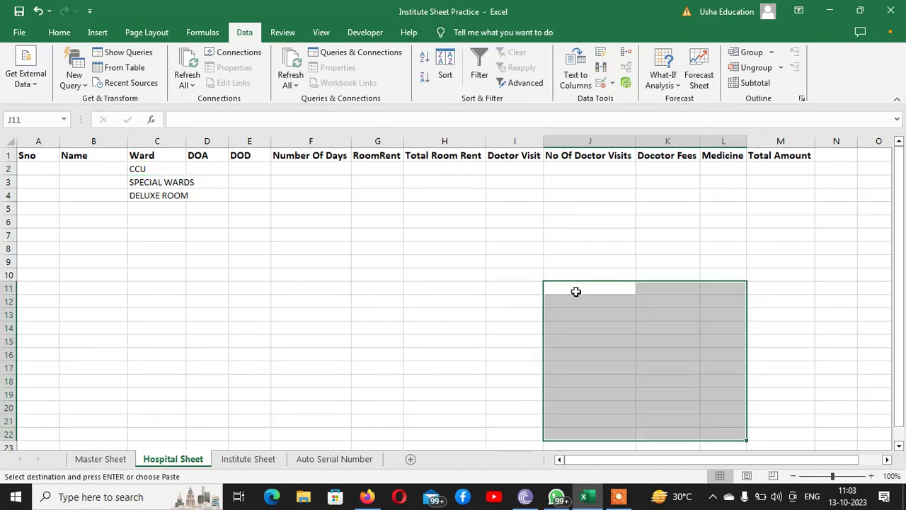
pyautogui.click(701, 142)
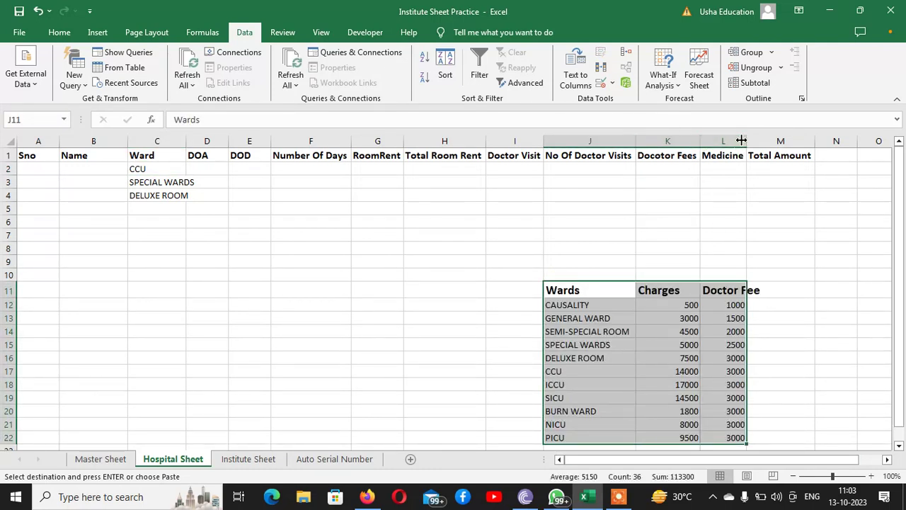
pyautogui.doubleClick(749, 140)
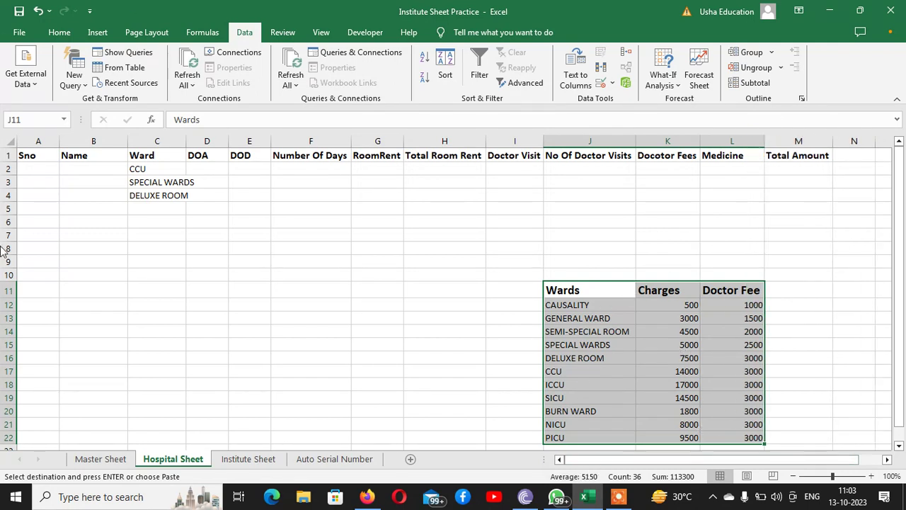
# Step: Begin an IF formula in RoomRent cell G2 that returns 500 when C2 equals "CAUSALITY"
pyautogui.click(378, 165)
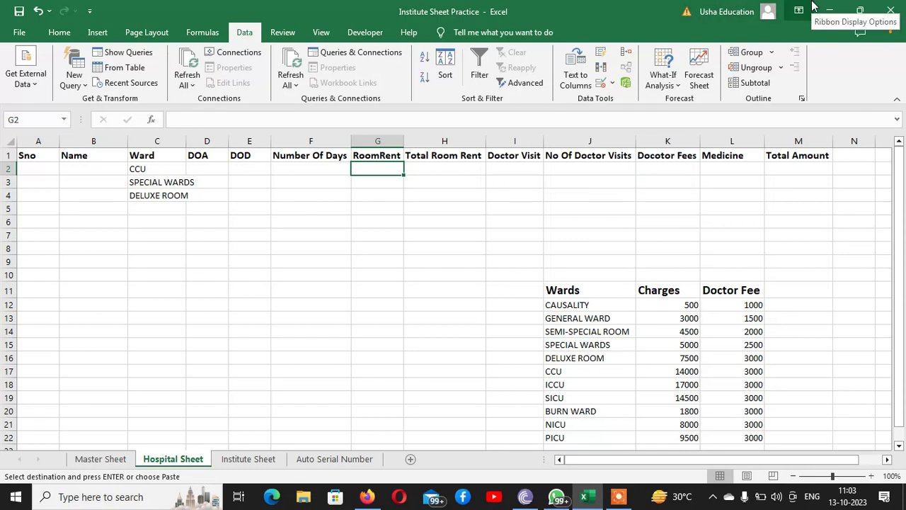
pyautogui.write('=')
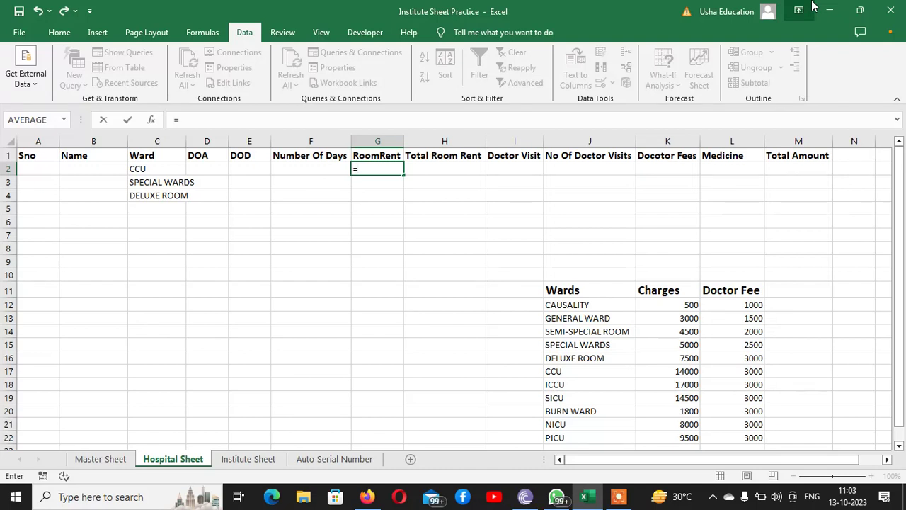
pyautogui.write('if')
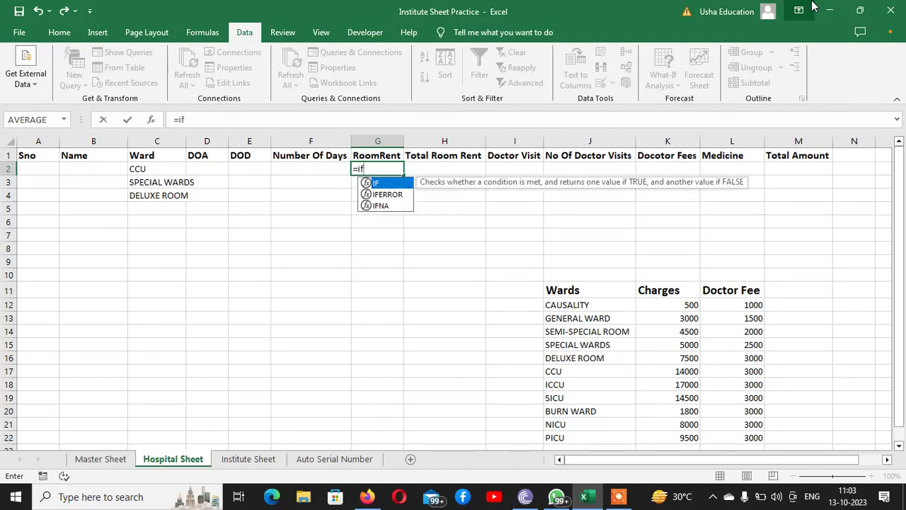
pyautogui.write('(')
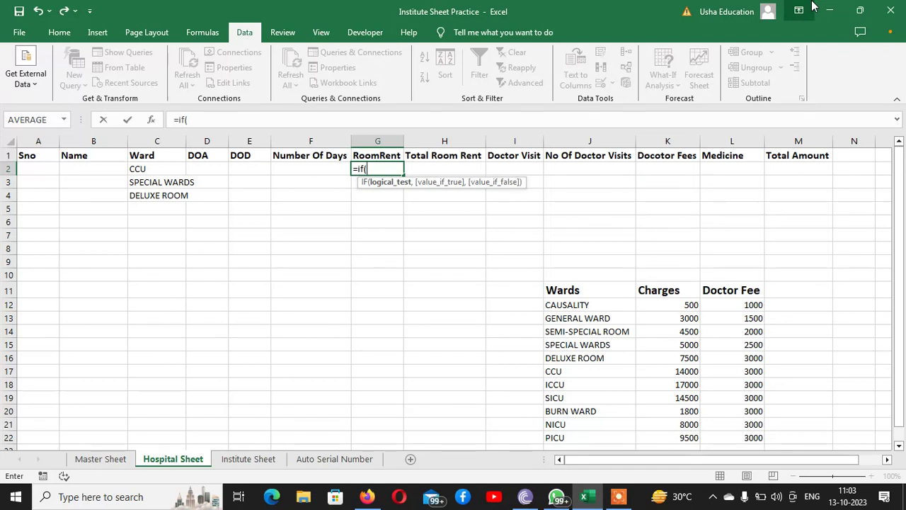
pyautogui.write('c2="')
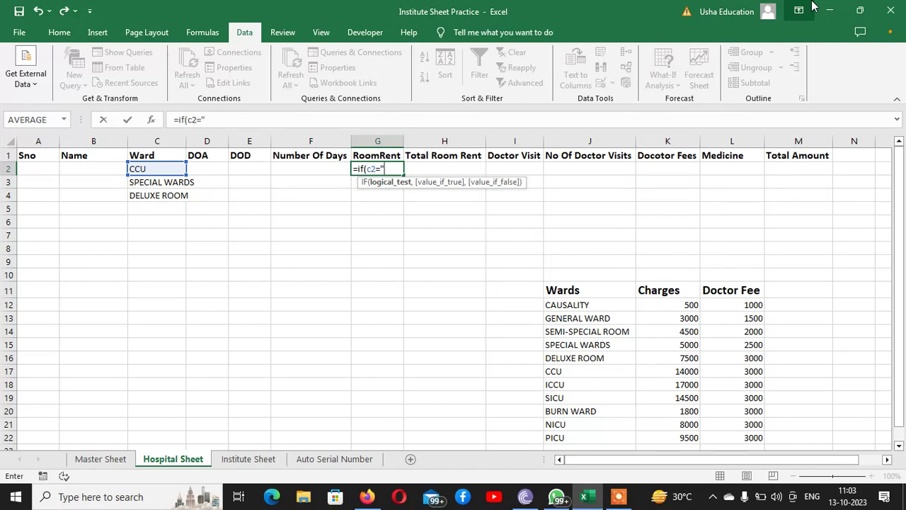
pyautogui.write('CAUSALIT')
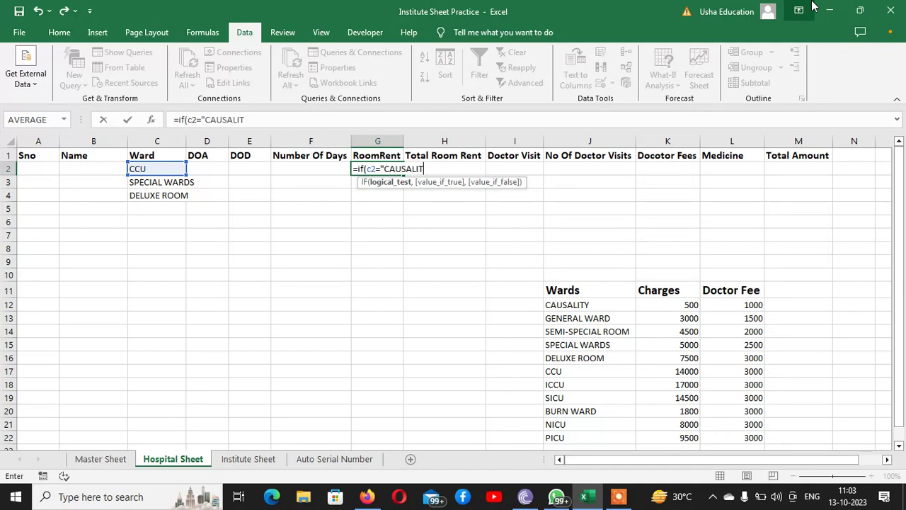
pyautogui.write('Y",')
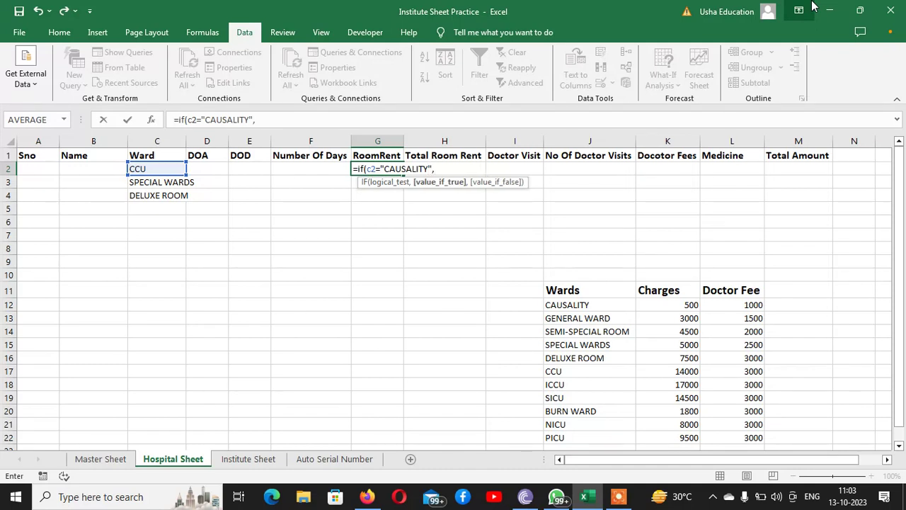
pyautogui.write('500')
pyautogui.write(',')
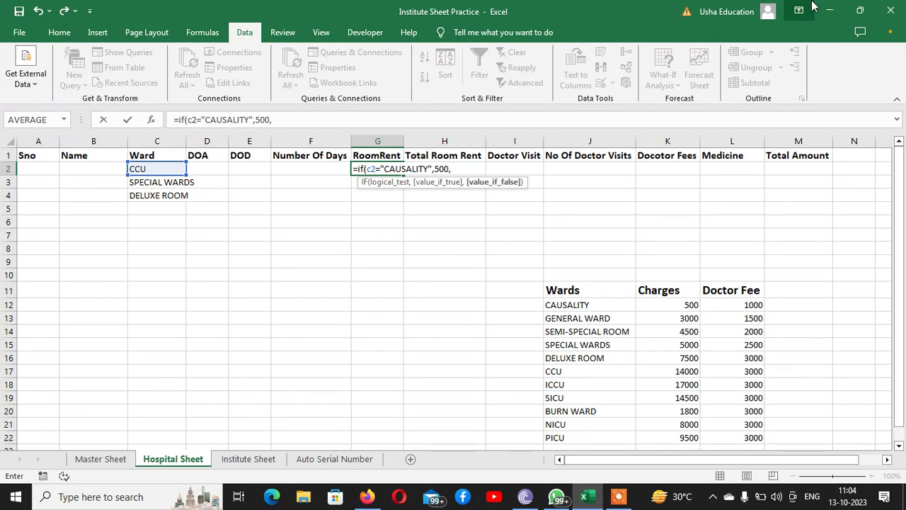
# Step: Add a nested IF to the G2 formula that returns 3000 when C2 equals "GENERAL WARD", with the ward name in capitals
pyautogui.write('if')
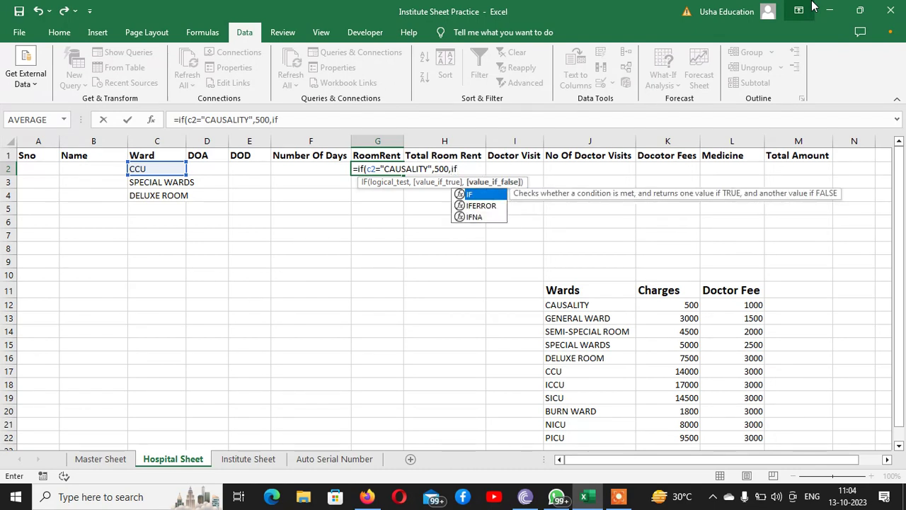
pyautogui.write('(')
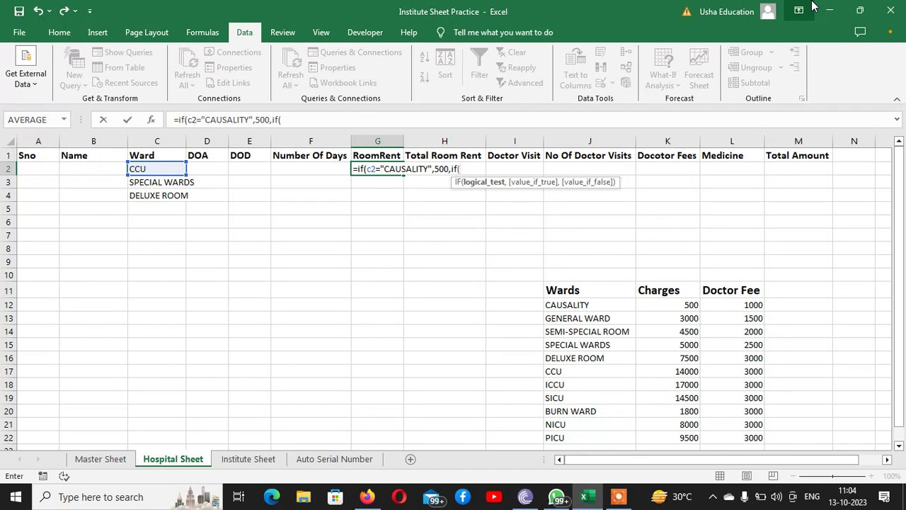
pyautogui.write('c2')
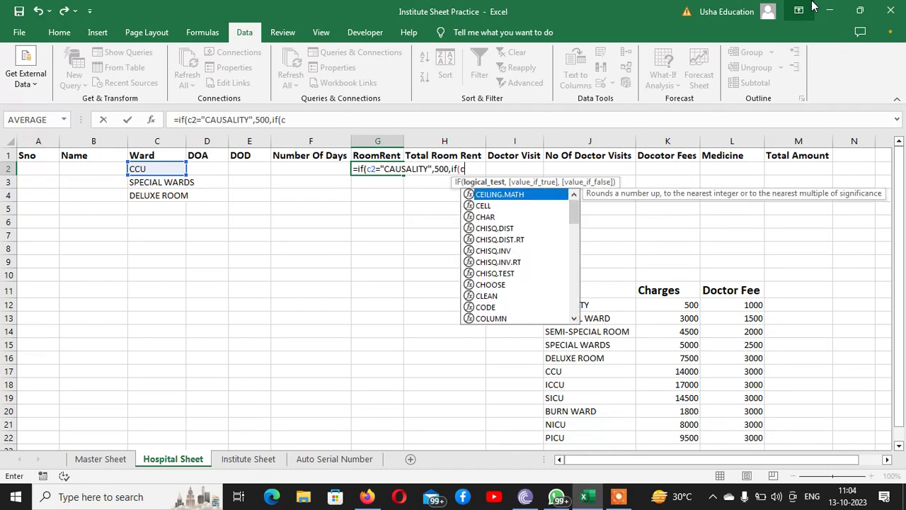
pyautogui.write('=')
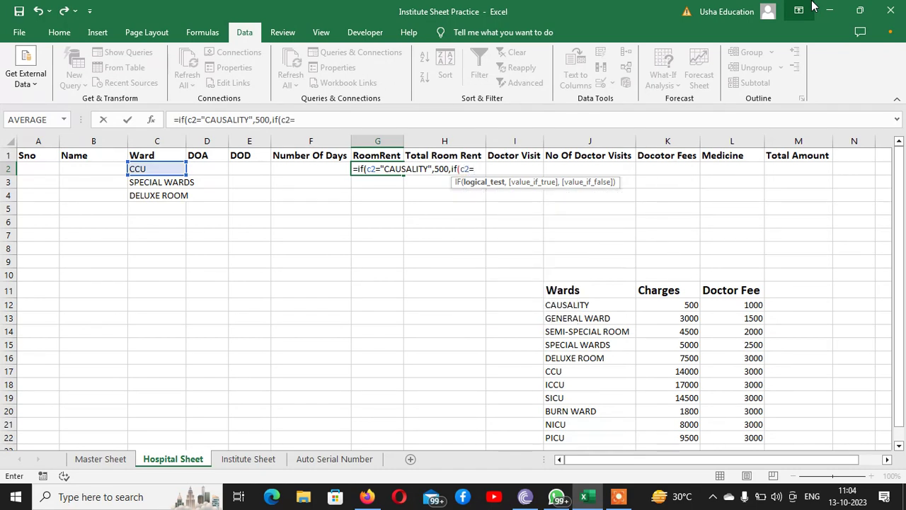
pyautogui.write('"General Ward')
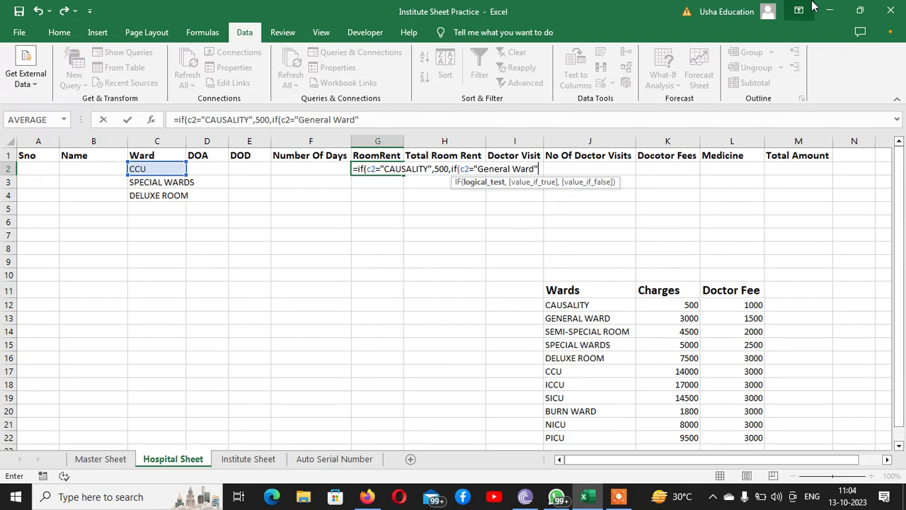
pyautogui.press('BackSpace')
pyautogui.press('BackSpace')
pyautogui.press('BackSpace')
pyautogui.press('BackSpace')
pyautogui.press('BackSpace')
pyautogui.press('BackSpace')
pyautogui.press('BackSpace')
pyautogui.press('BackSpace')
pyautogui.press('BackSpace')
pyautogui.press('BackSpace')
pyautogui.press('BackSpace')
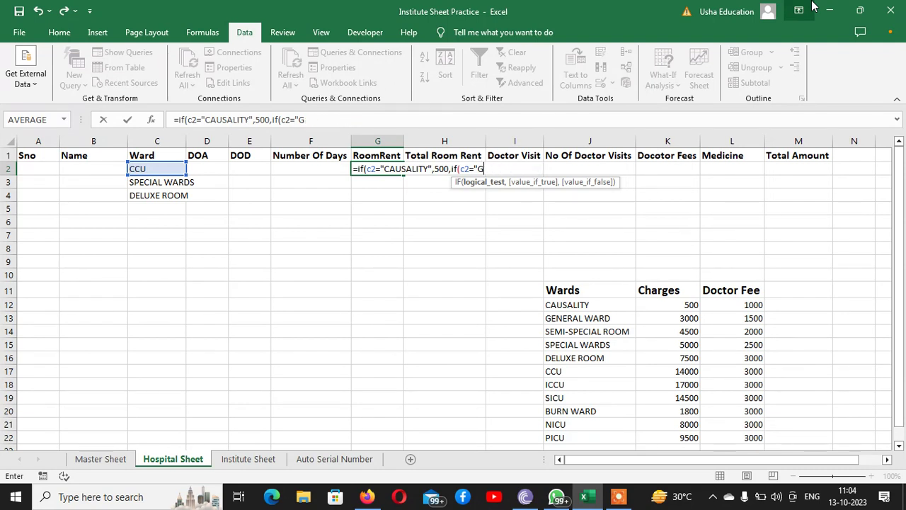
pyautogui.write('ENERAL WARD')
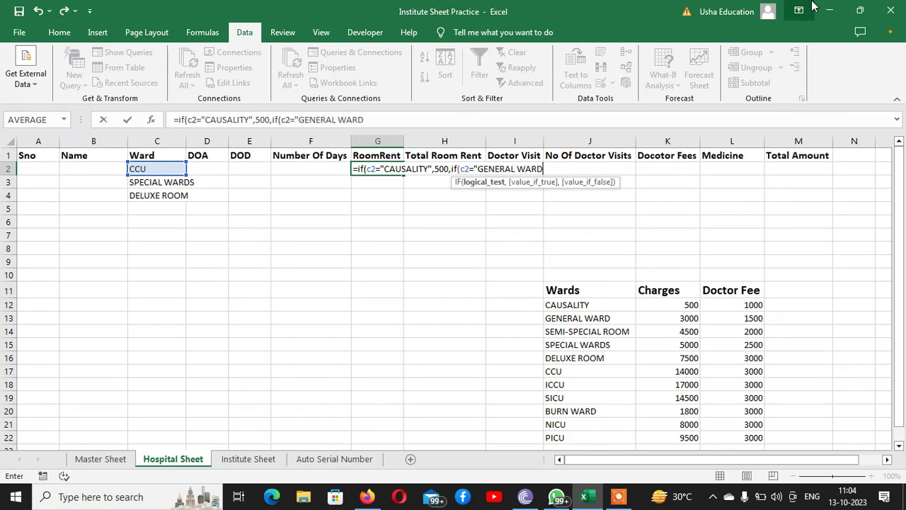
pyautogui.write('",')
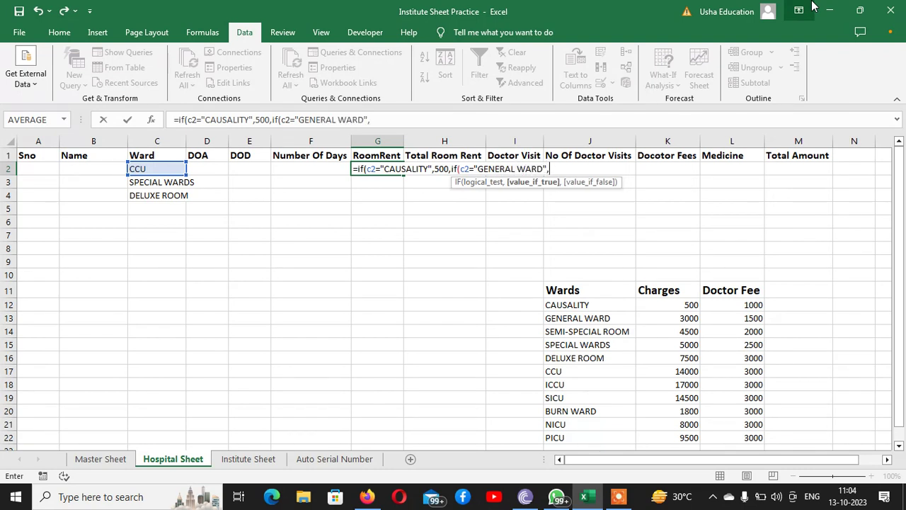
pyautogui.write('3000,')
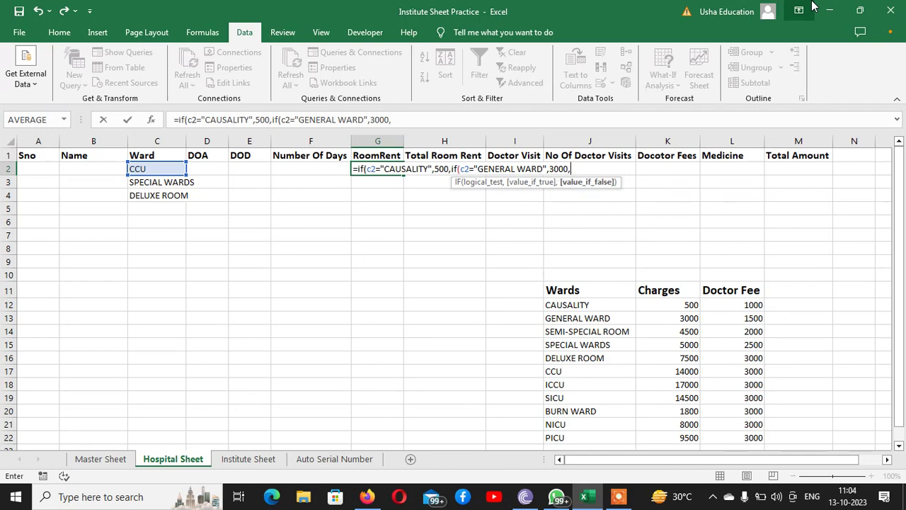
# Step: Add a third nested IF to the G2 formula that returns 4500 when C2 equals "SEMI-SPECIAL ROOM"
pyautogui.write('IF')
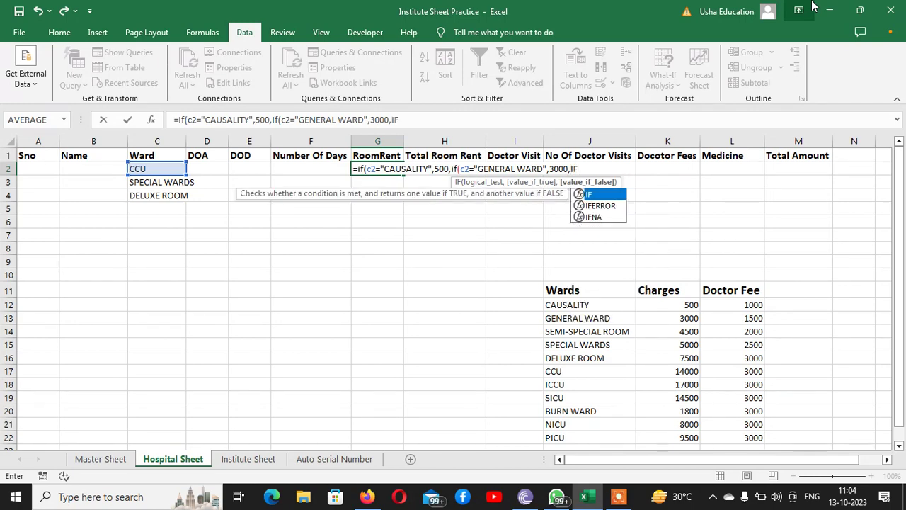
pyautogui.write('(C2=')
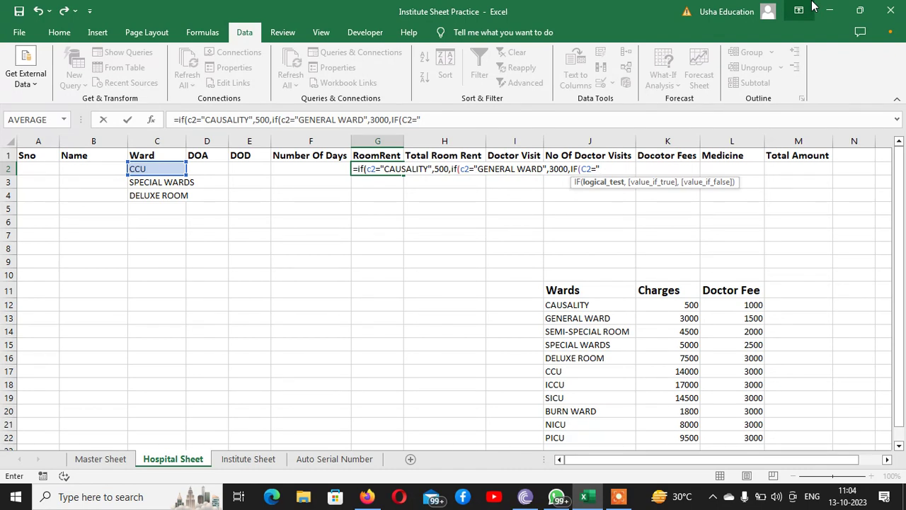
pyautogui.write('SEMI-SPECIA')
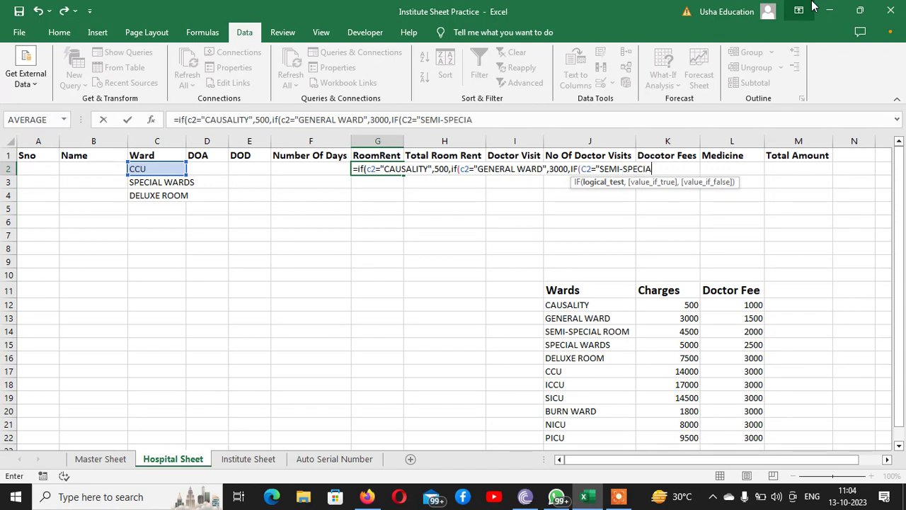
pyautogui.write('L ROOM"')
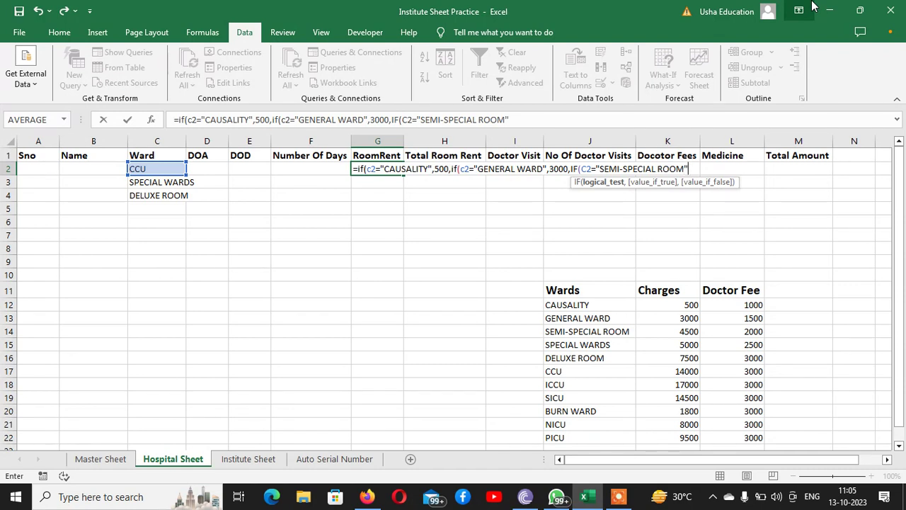
pyautogui.write(',45')
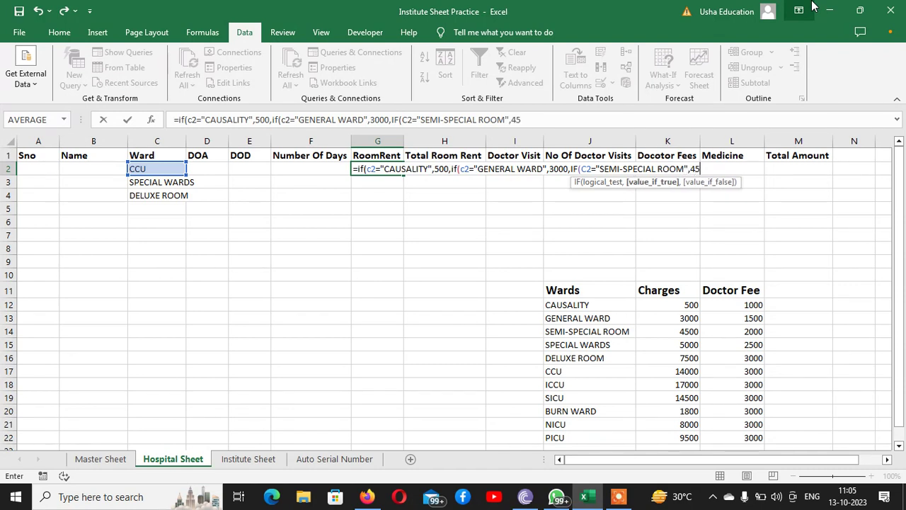
pyautogui.write('00,')
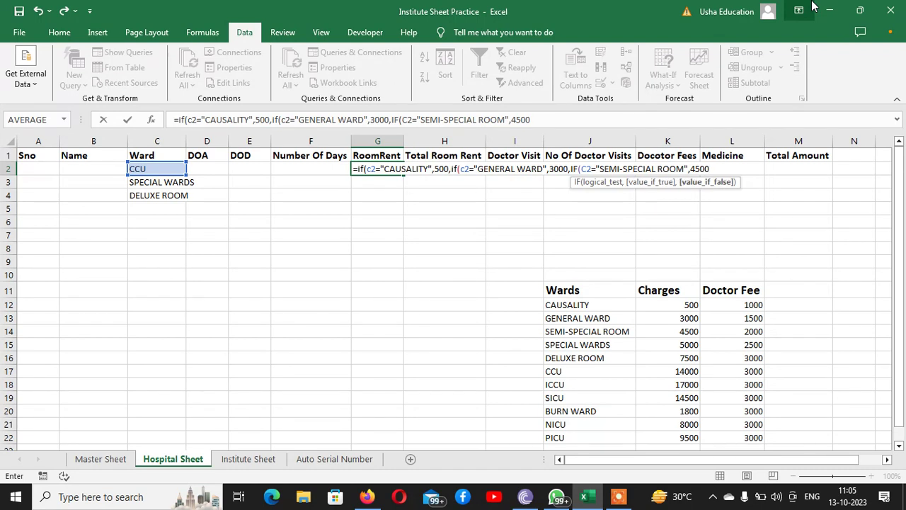
# Step: Add a nested IF to the G2 formula that returns 5000 when C2 equals "SPECIAL WARDS"
pyautogui.write('IF')
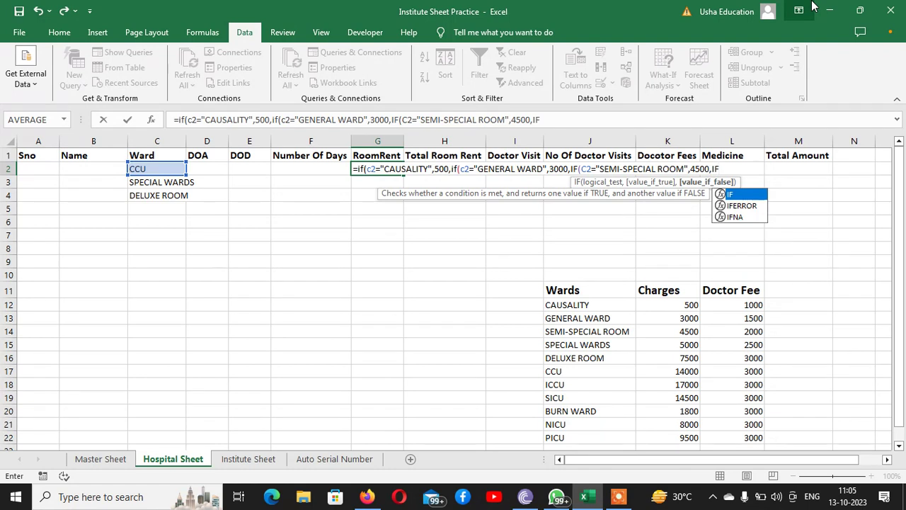
pyautogui.write('(C2=')
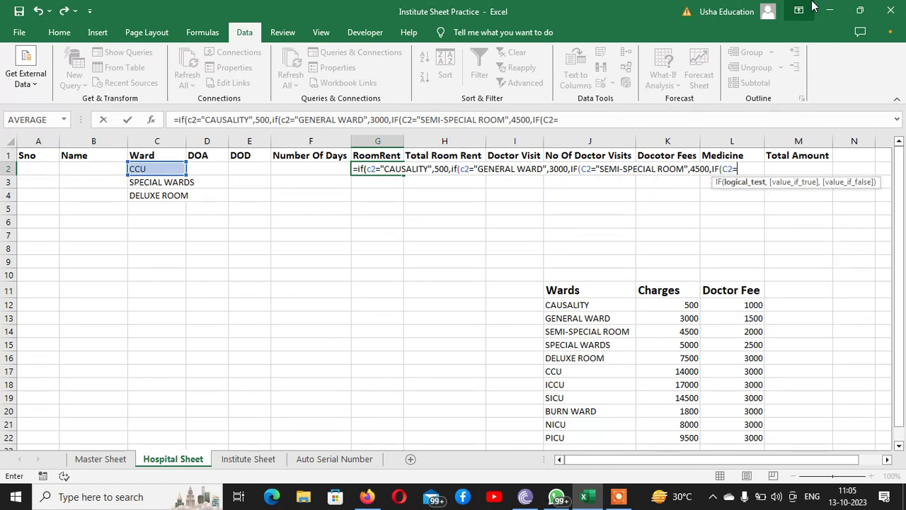
pyautogui.write('"')
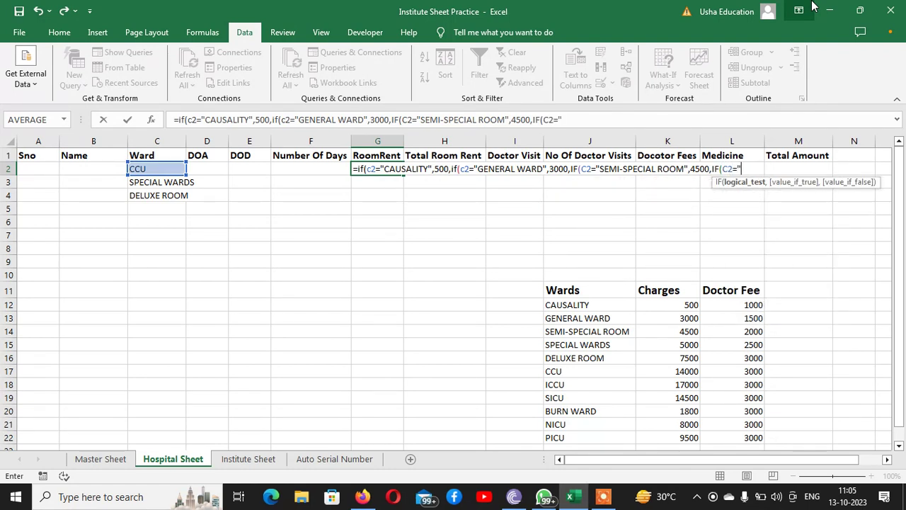
pyautogui.write('SPECIAL')
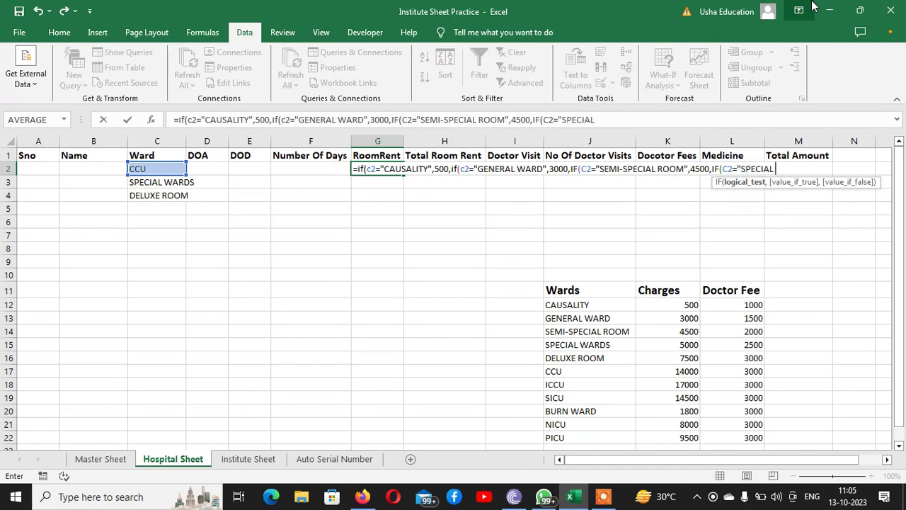
pyautogui.write(' WARDS')
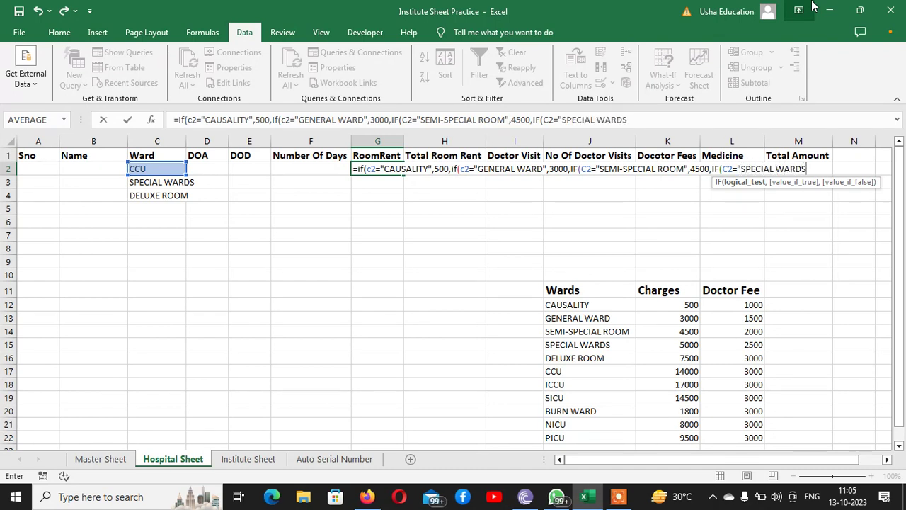
pyautogui.write('",5000')
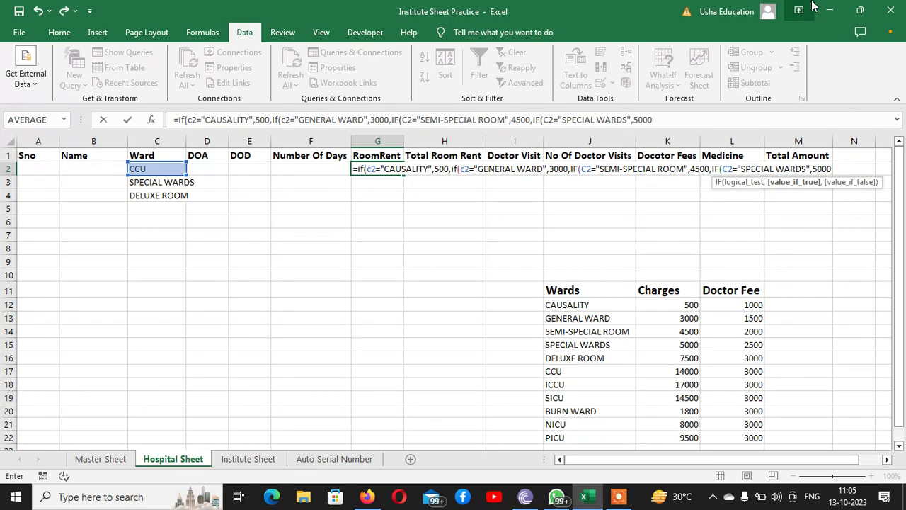
# Step: Add a nested IF to the G2 formula that returns 7500 when C2 equals "DELUXE ROOM"
pyautogui.write(',IF(C')
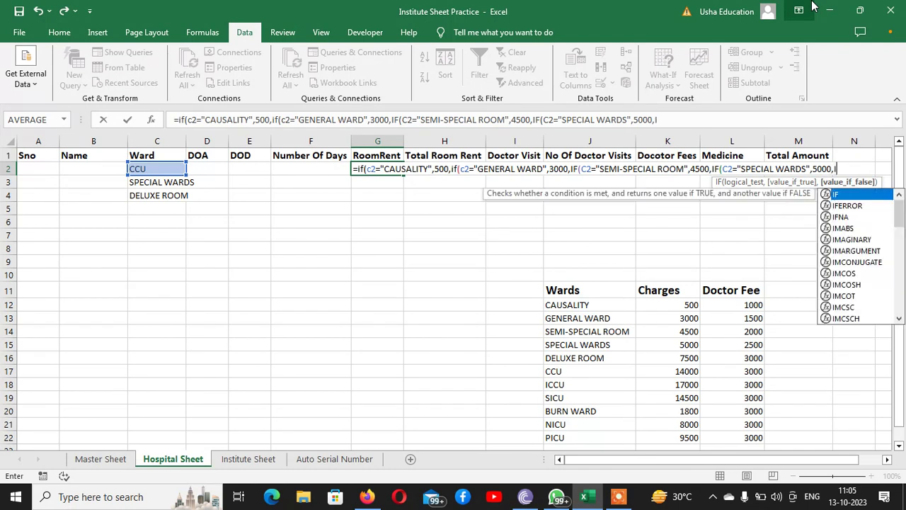
pyautogui.write('2=')
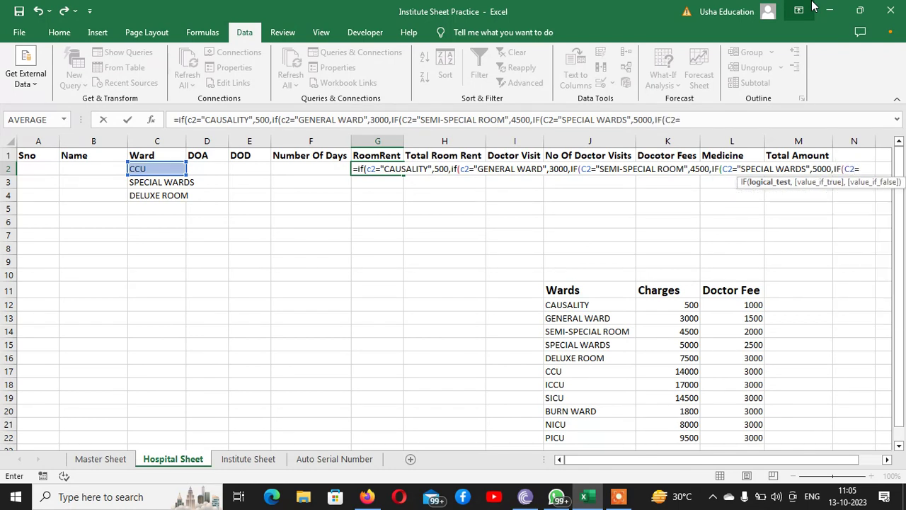
pyautogui.write('"DELU')
pyautogui.write('X')
pyautogui.write('E')
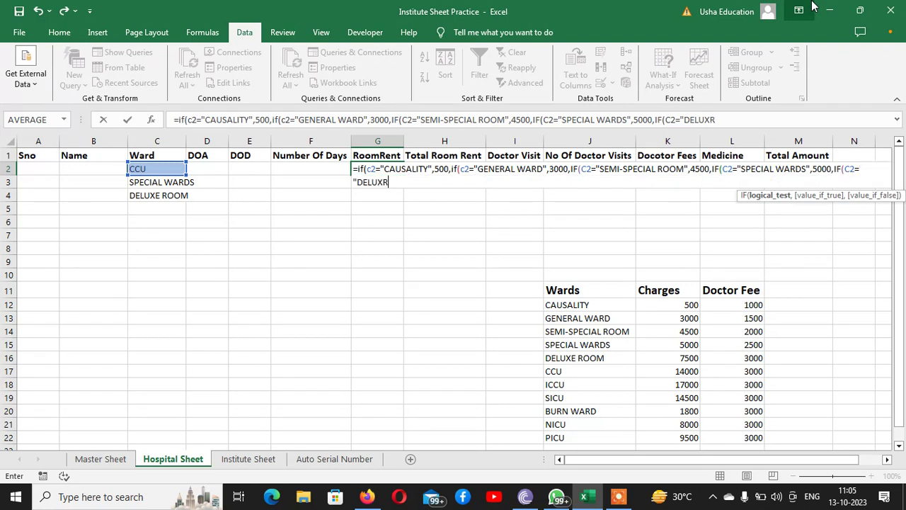
pyautogui.write(' ROOM",7500')
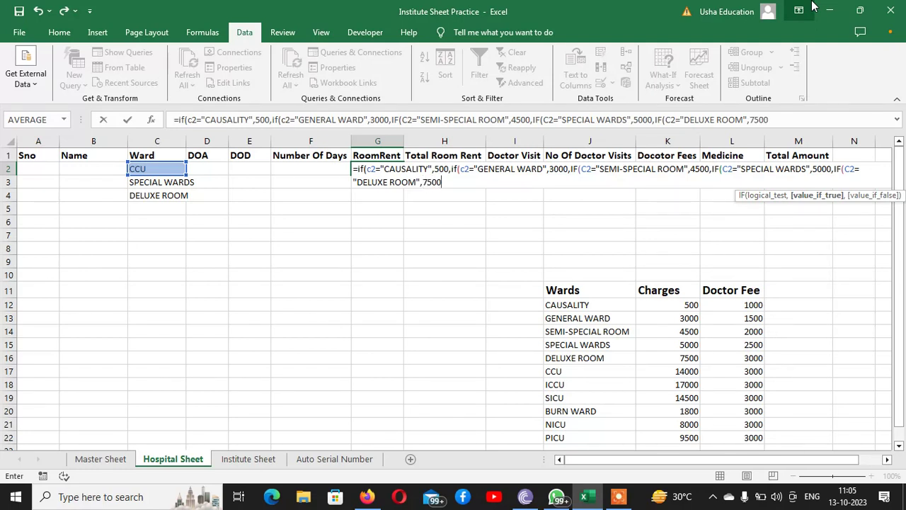
# Step: Add two nested IFs to the G2 formula, returning 14000 when C2 equals "CCU" and 17000 when it equals "ICCU"
pyautogui.write(',IF(C2')
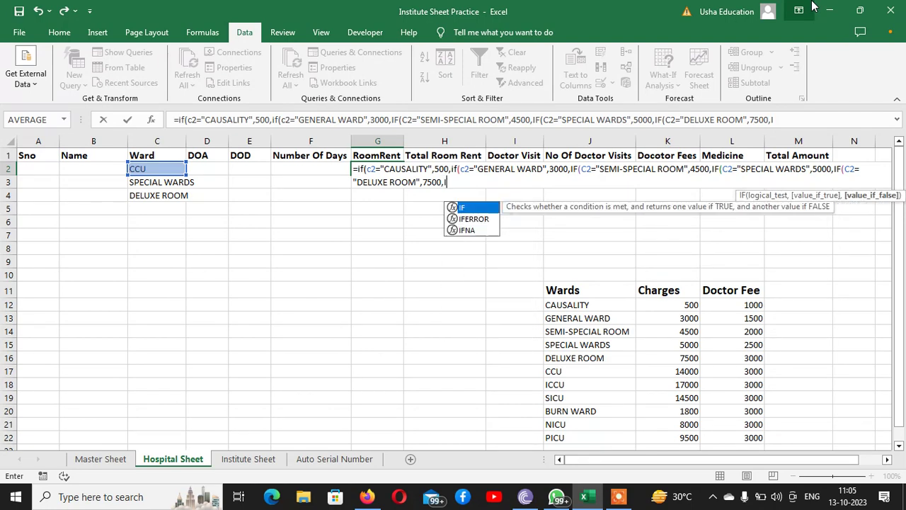
pyautogui.write('=')
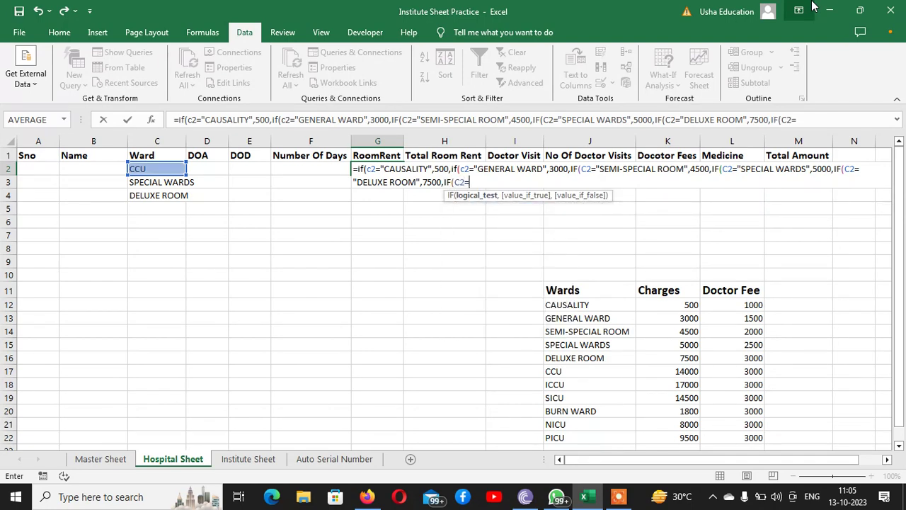
pyautogui.write('"CCU",1400')
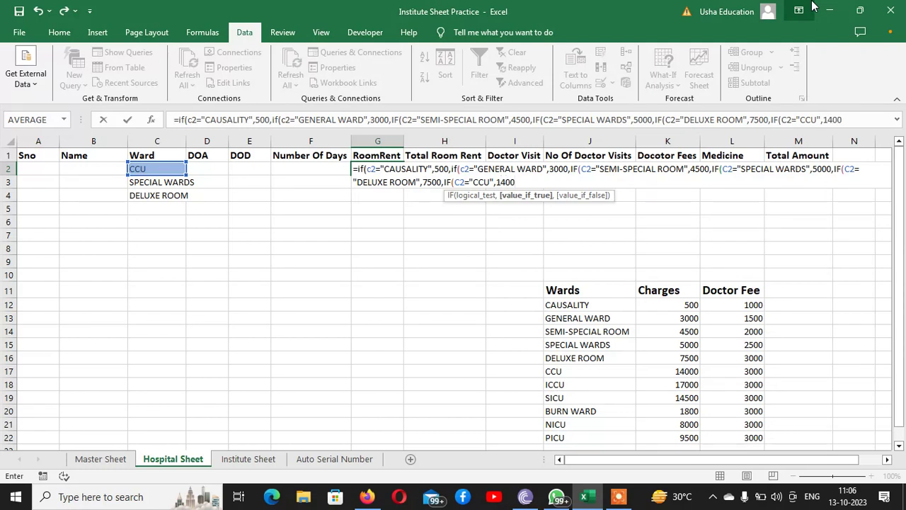
pyautogui.write('0,')
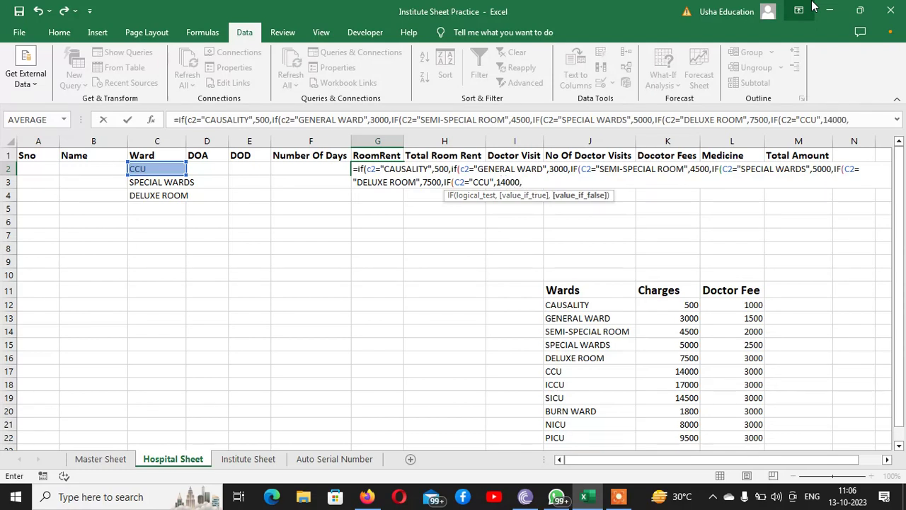
pyautogui.write('IF(')
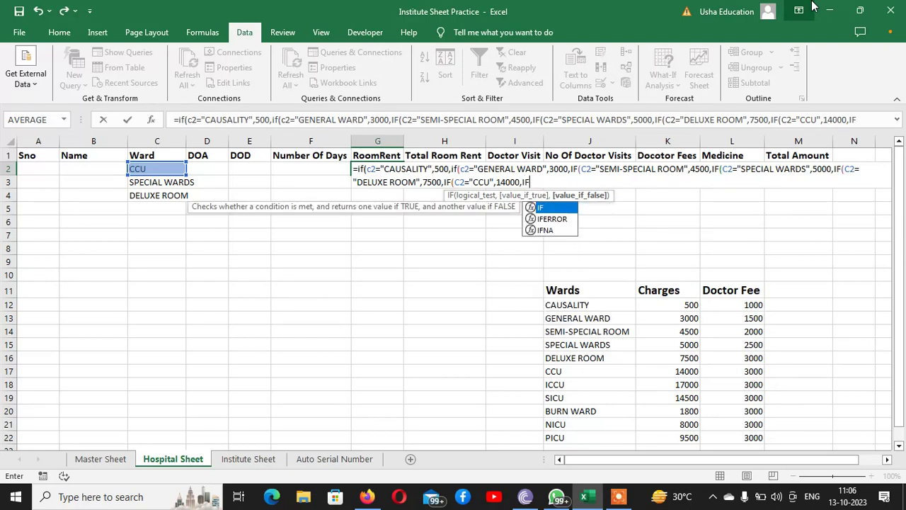
pyautogui.write('C2=')
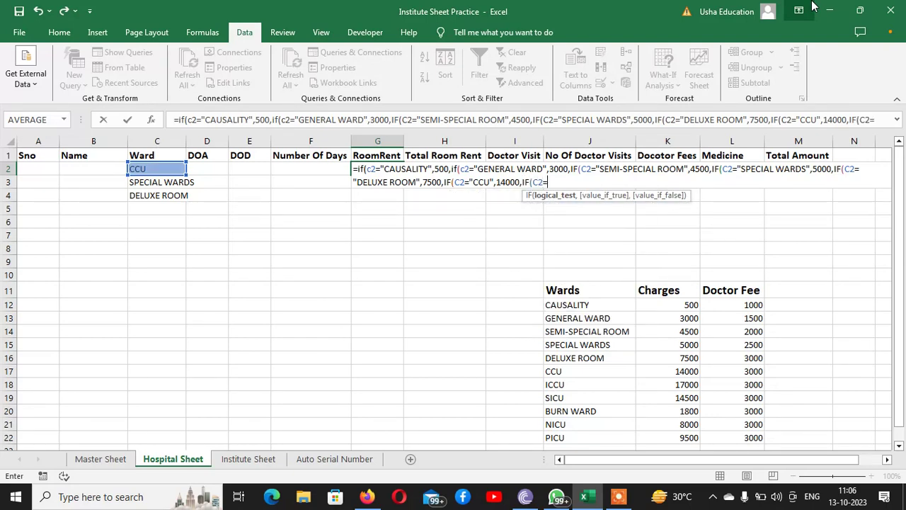
pyautogui.write('"ICCU",')
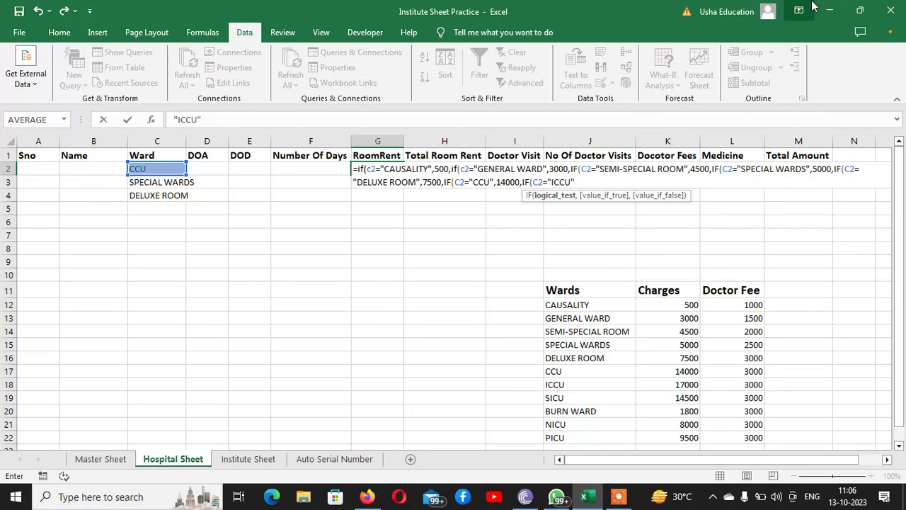
pyautogui.write('17000')
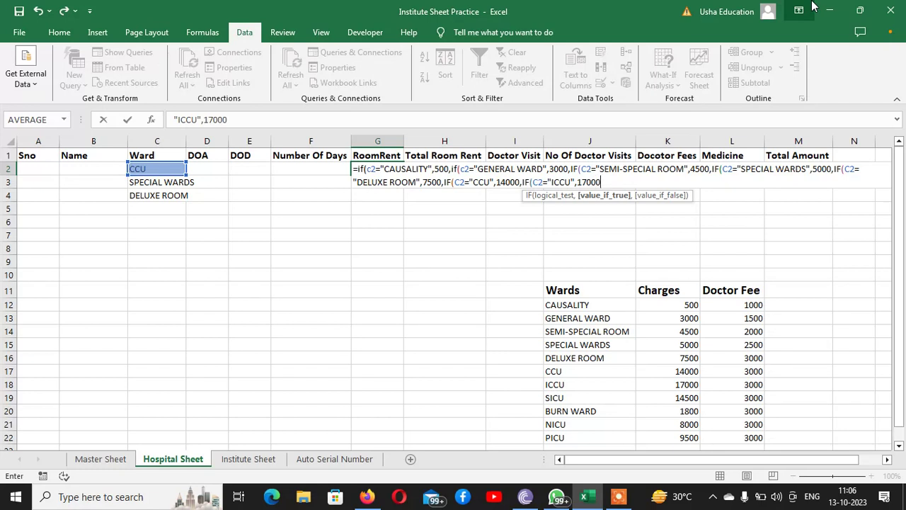
# Step: Add two nested IFs to the G2 formula, returning 14500 when C2 equals "SICU" and 1800 when it equals "BURN WARD"
pyautogui.write(',')
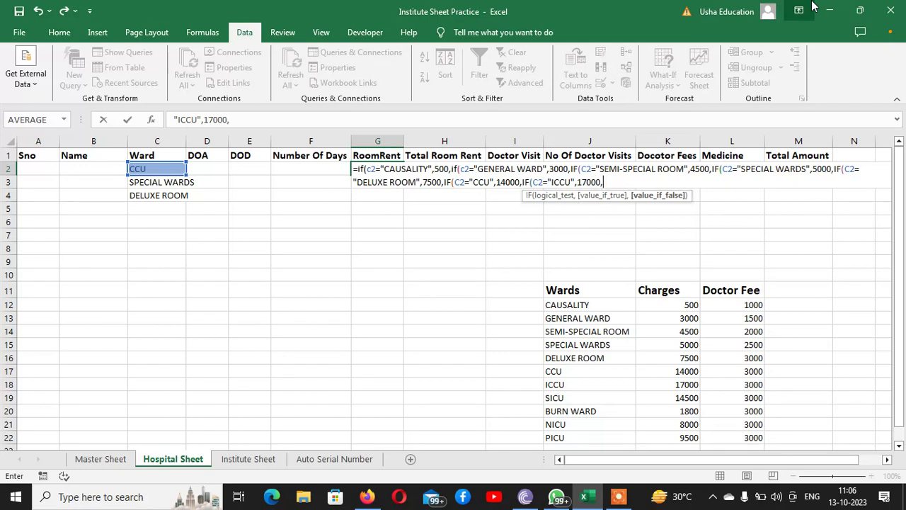
pyautogui.write('IF')
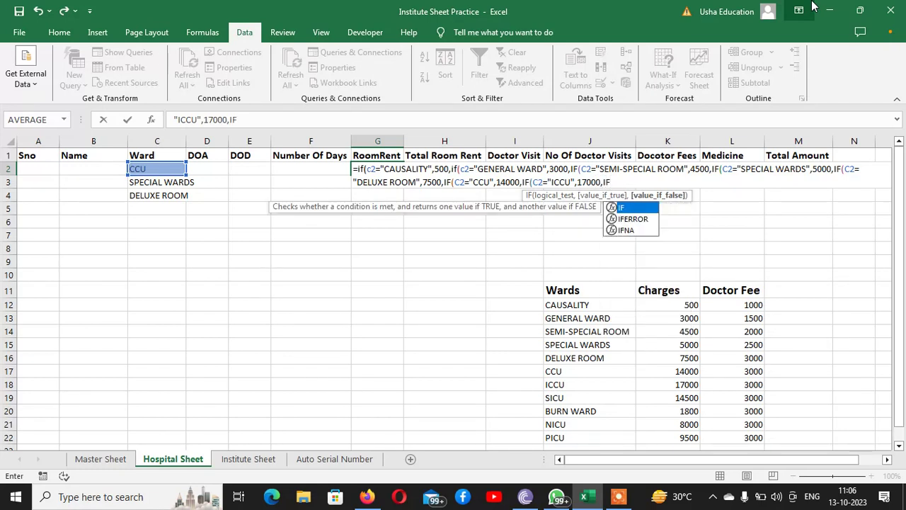
pyautogui.write('(C2=')
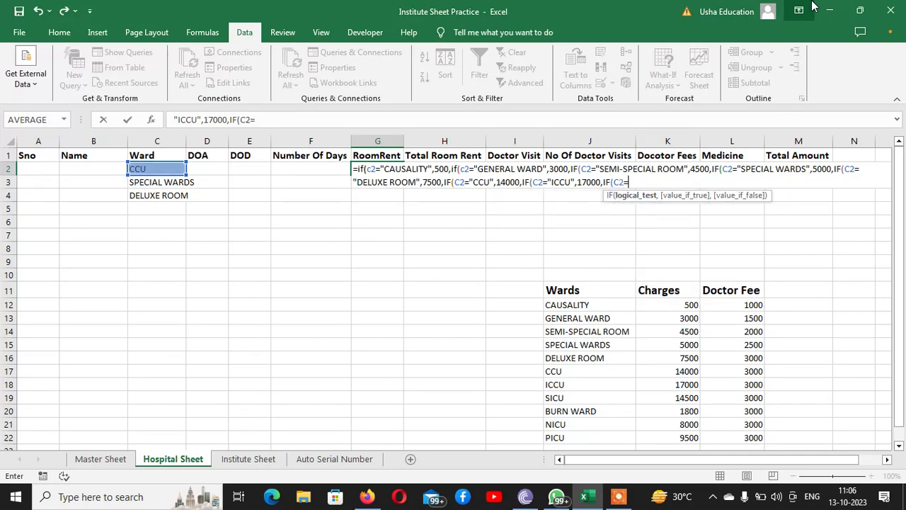
pyautogui.write('"SICU",14500')
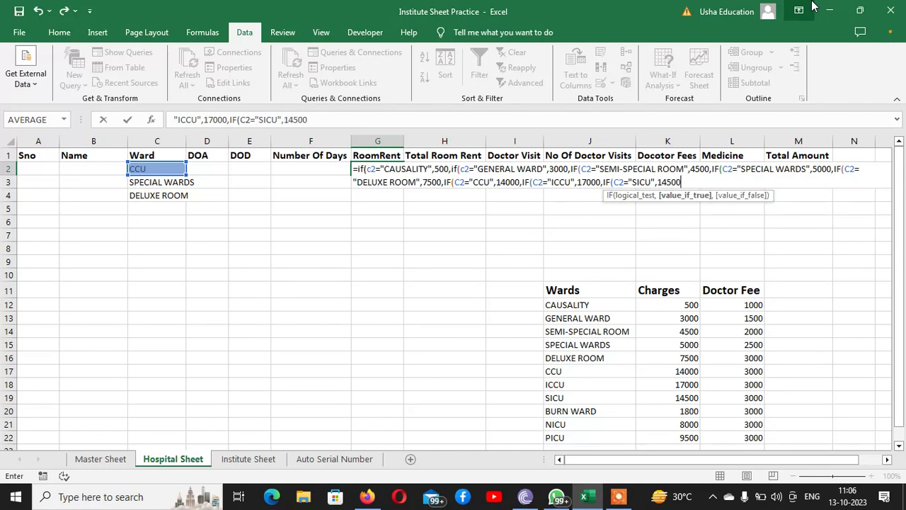
pyautogui.write(',')
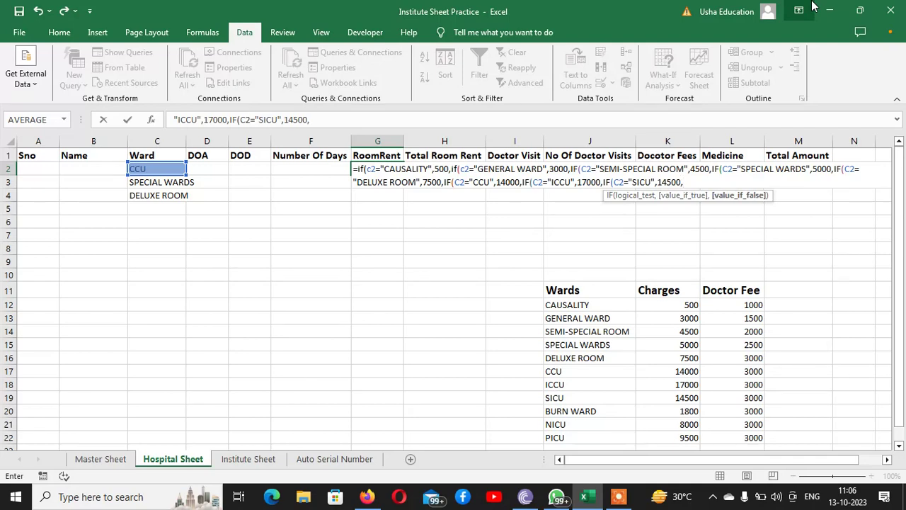
pyautogui.write('IF(C2')
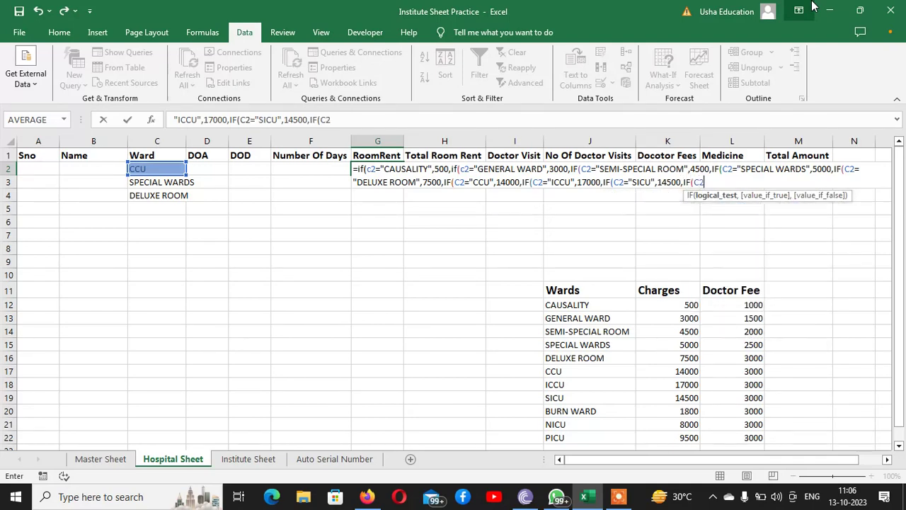
pyautogui.write('="BURN')
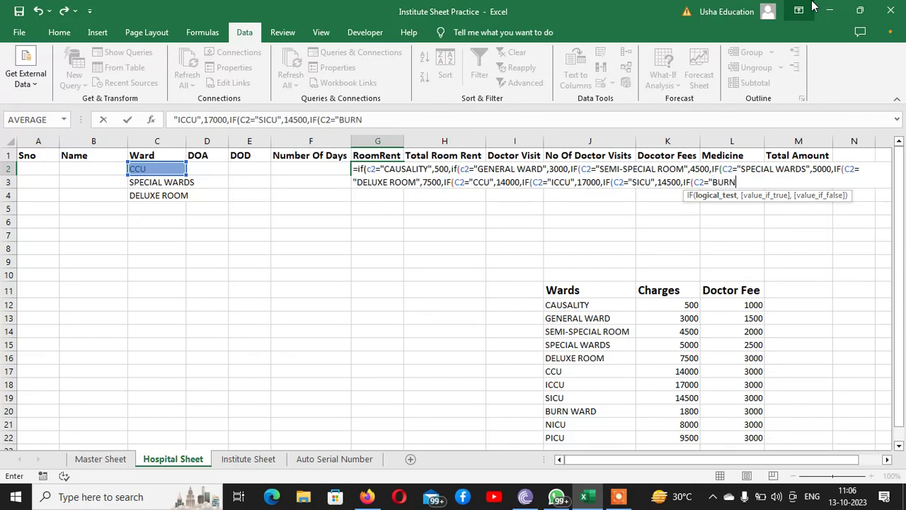
pyautogui.write(' WARD",1800')
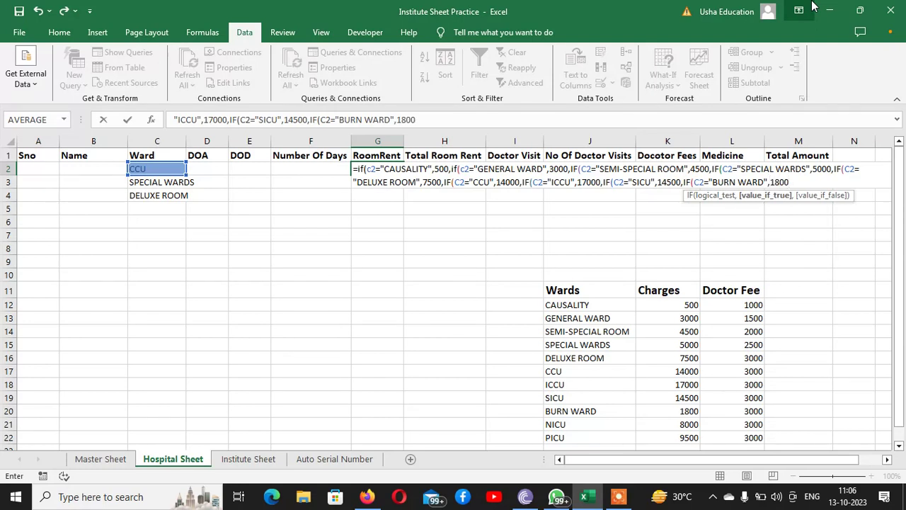
# Step: Add a nested IF to the G2 formula that returns 8000 when C2 equals "NICU"
pyautogui.write(',IF')
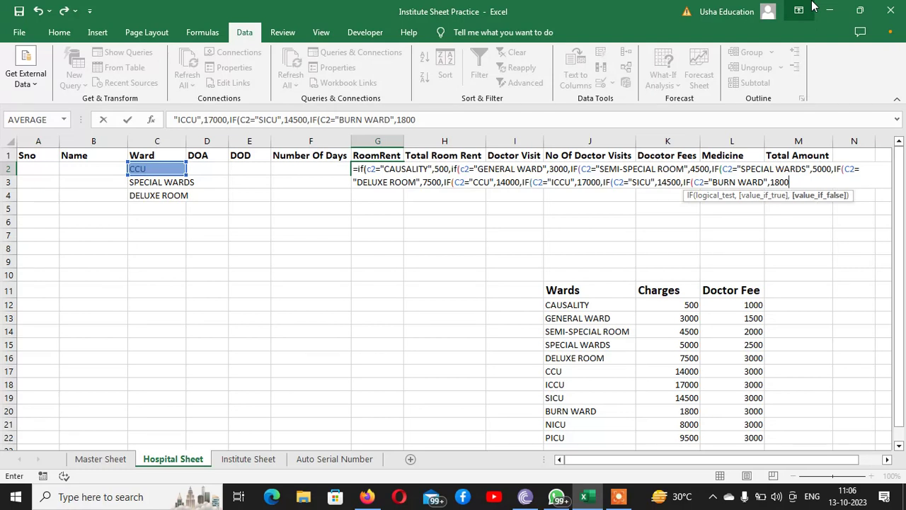
pyautogui.write('(C2=')
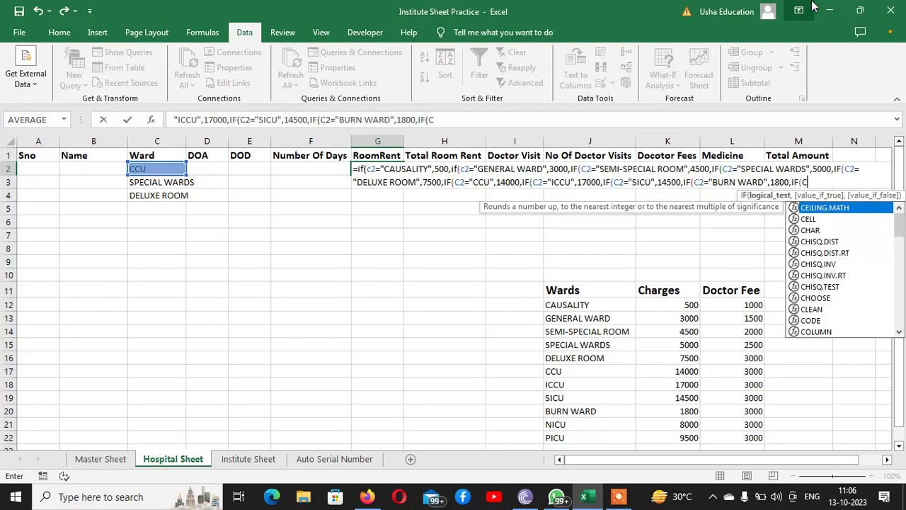
pyautogui.write('"NIC')
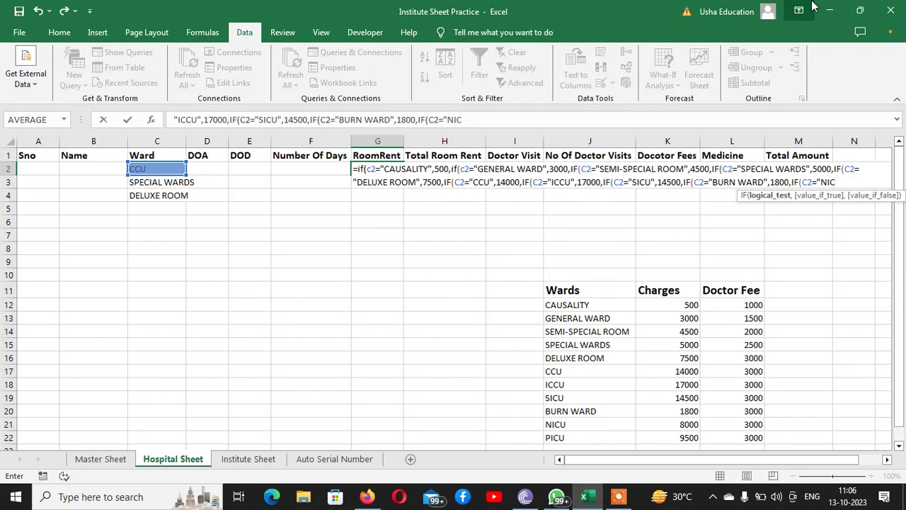
pyautogui.write('U",')
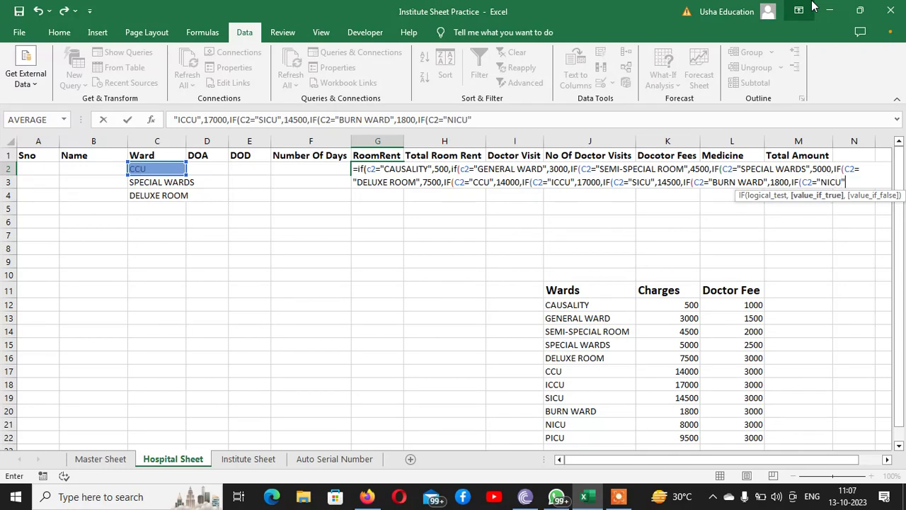
pyautogui.write('8000')
# Step: Add a nested IF to the G2 formula that returns 9500 when C2 equals "PICU"
pyautogui.write(',')
pyautogui.write('IF')
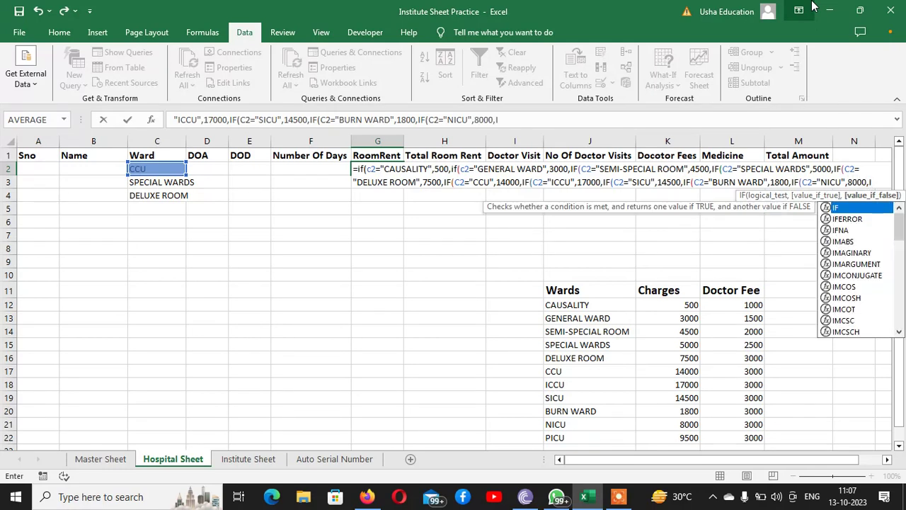
pyautogui.write('(C')
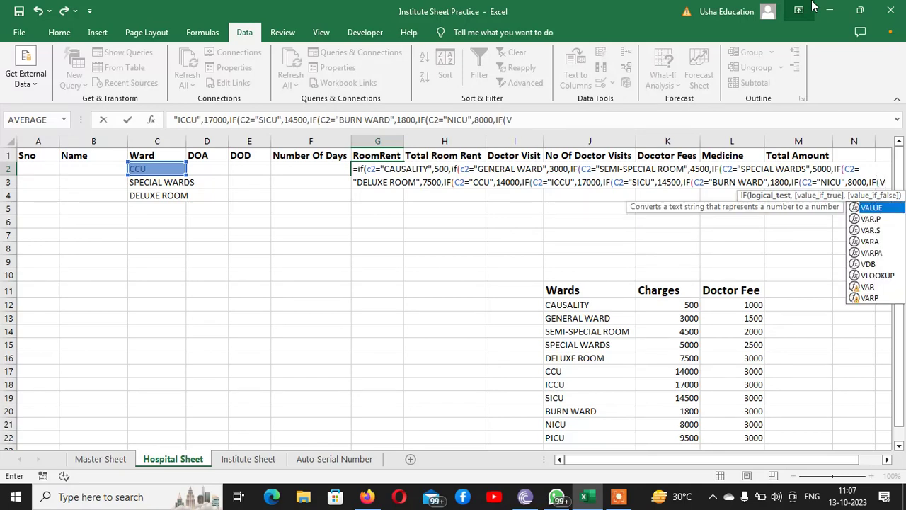
pyautogui.write('2="')
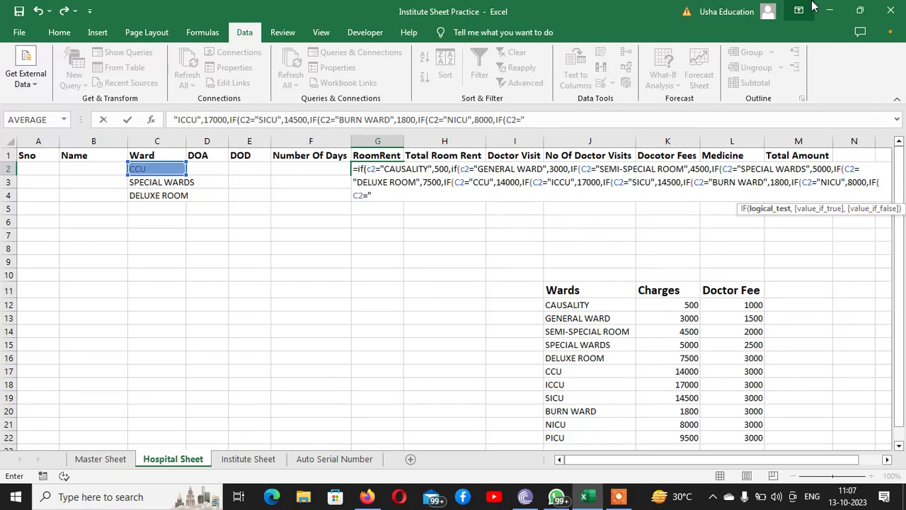
pyautogui.write('PICU",')
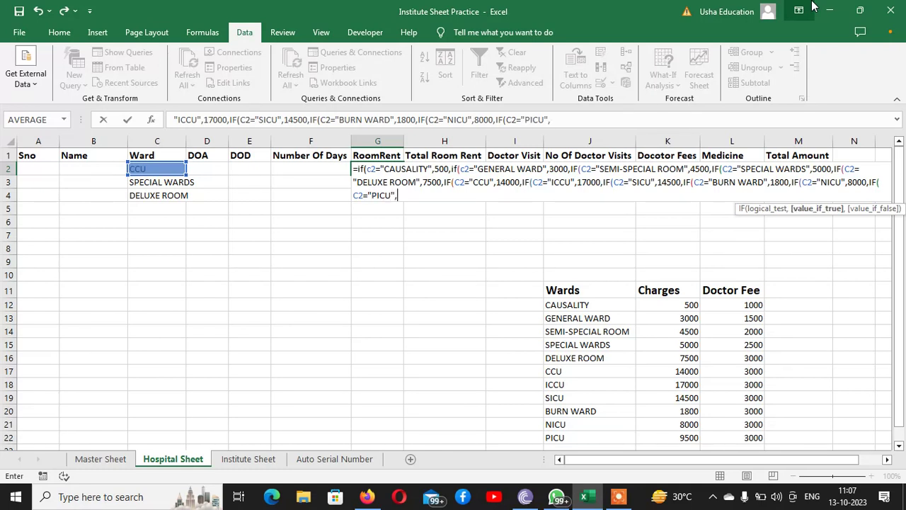
pyautogui.write('9500')
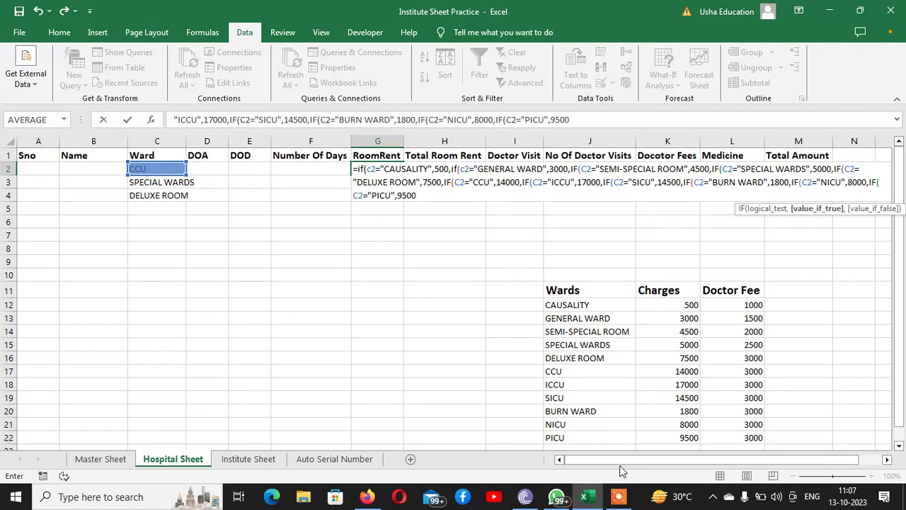
# Step: Finish the G2 formula with an empty text ("") as the last false value and close all eleven nested IFs
pyautogui.write(',')
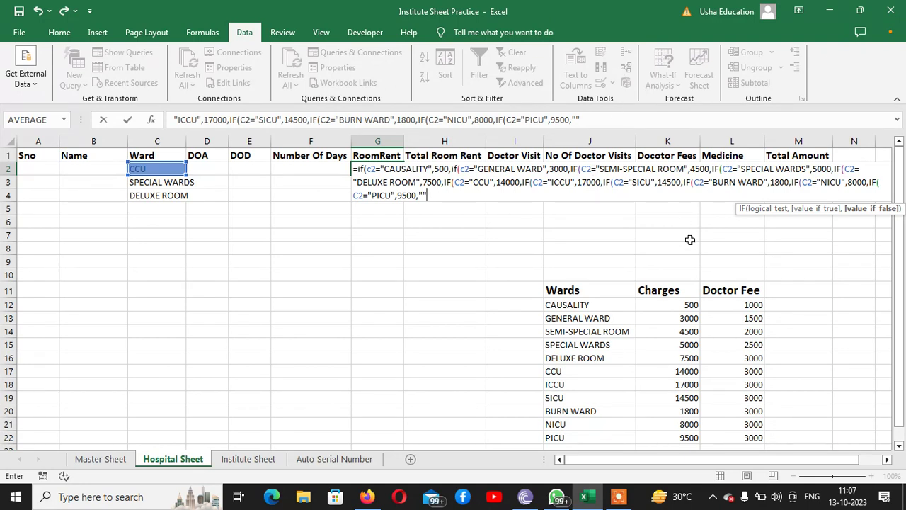
pyautogui.write('))')
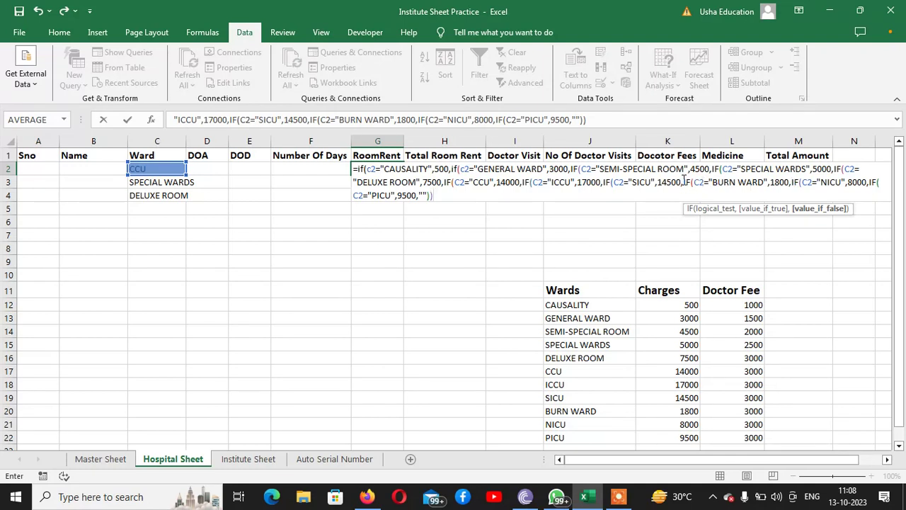
pyautogui.write('))')
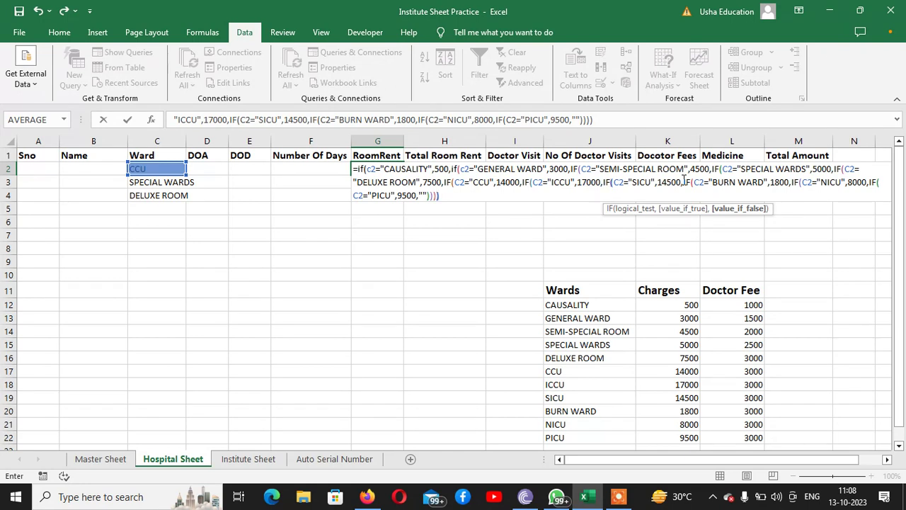
pyautogui.write('))')
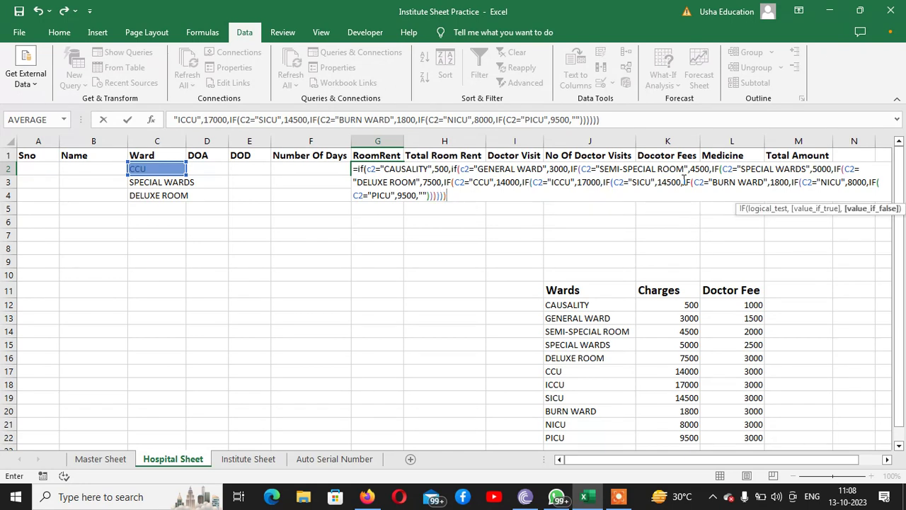
pyautogui.write(')))')
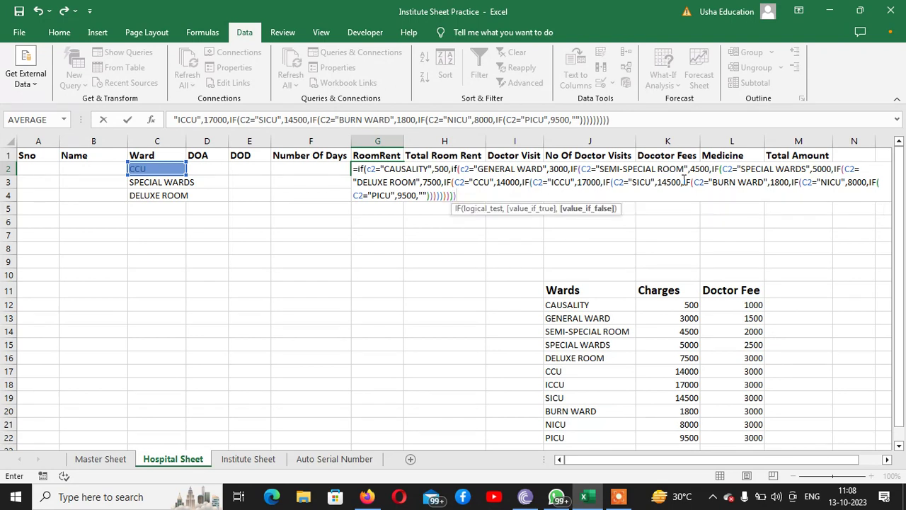
pyautogui.write(')))')
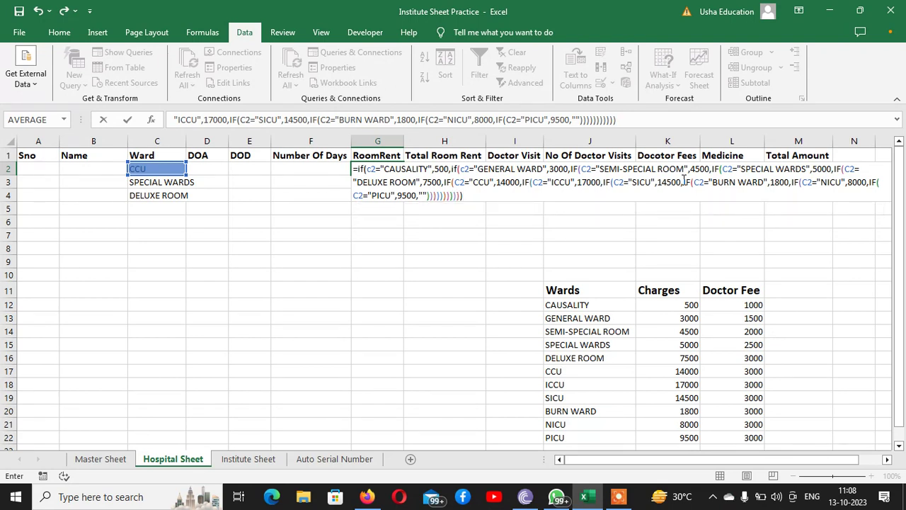
pyautogui.press('Return')
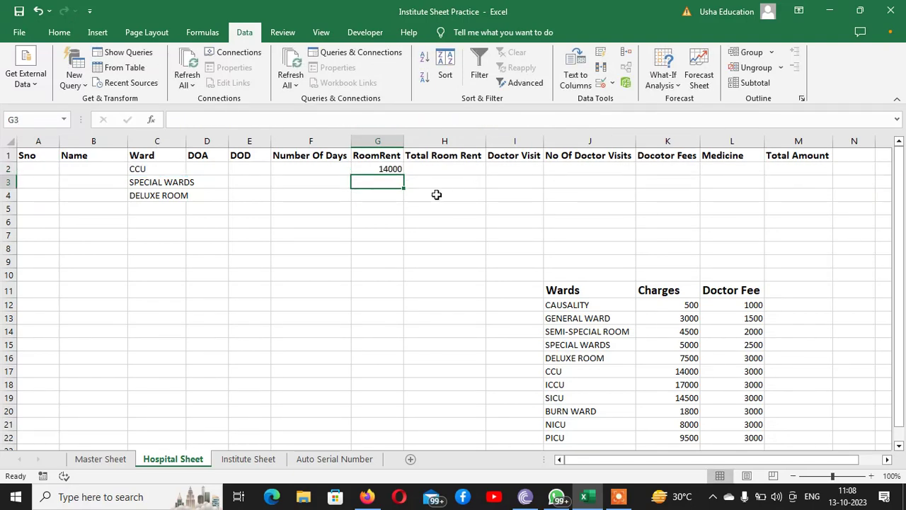
# Step: Test the room rent formula by setting the ward in C2 to SICU and then to SPECIAL WARDS
pyautogui.click(161, 170)
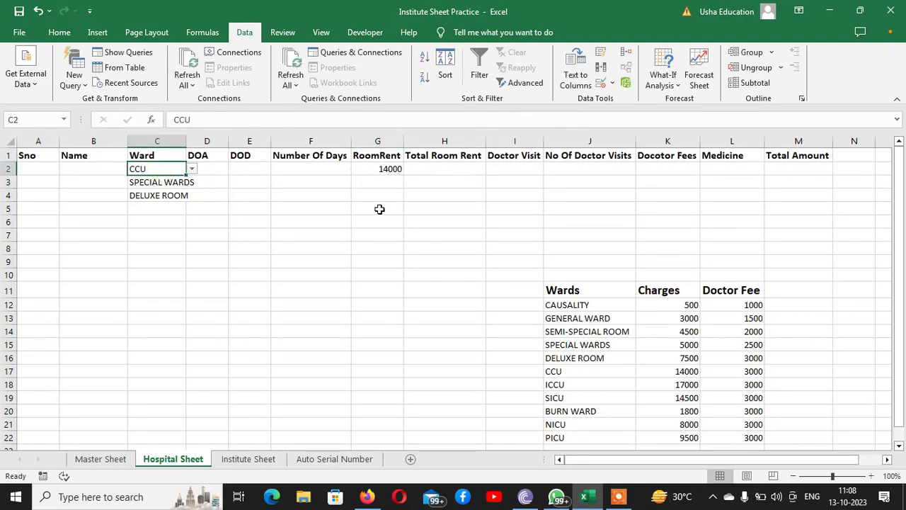
pyautogui.click(192, 170)
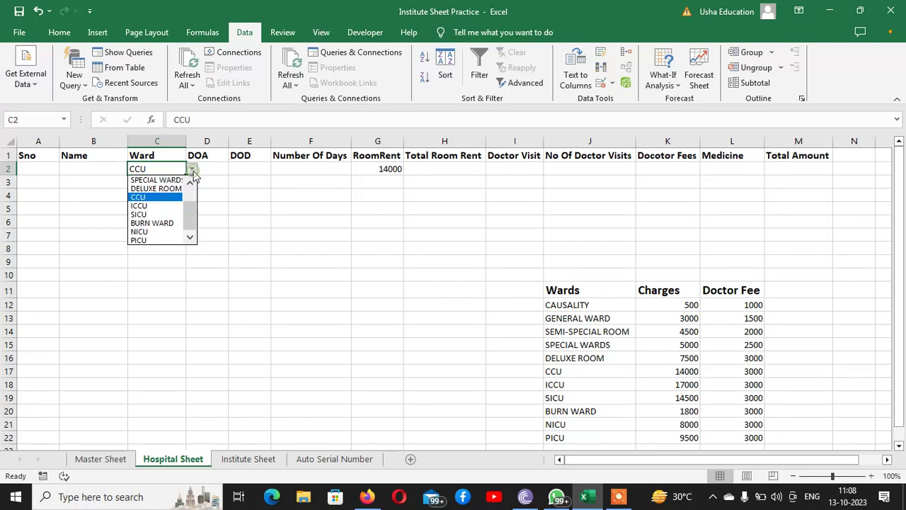
pyautogui.click(142, 213)
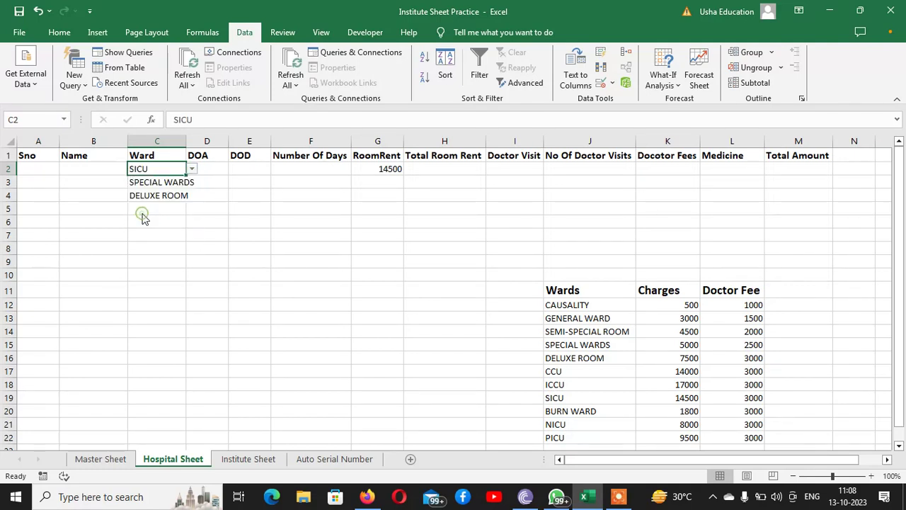
pyautogui.click(191, 170)
pyautogui.click(168, 180)
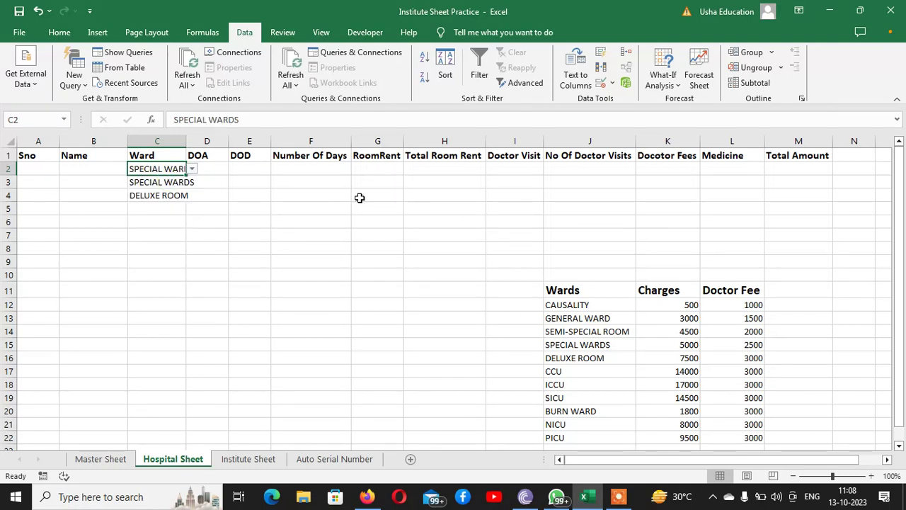
# Step: Check the G2 formula against the SPECIAL WARDS entry in J15 of the ward table and the ward chosen in C2
pyautogui.click(362, 168)
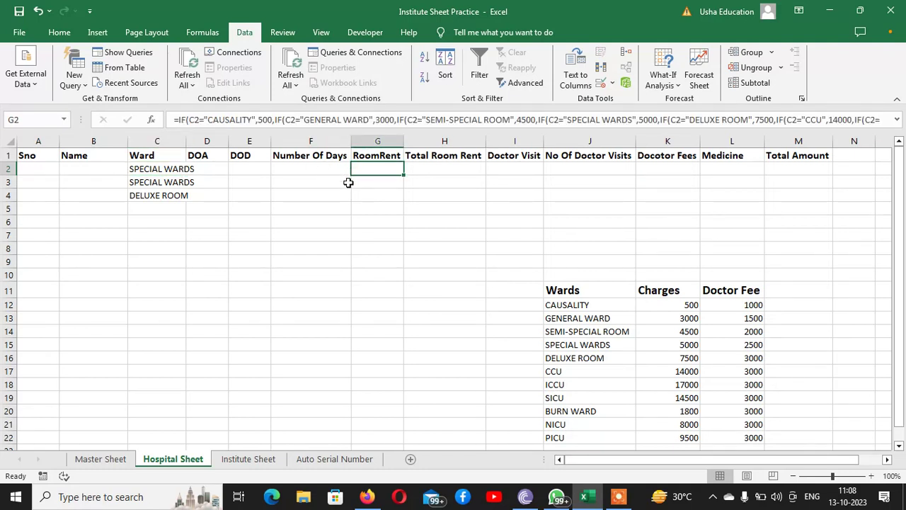
pyautogui.doubleClick(354, 171)
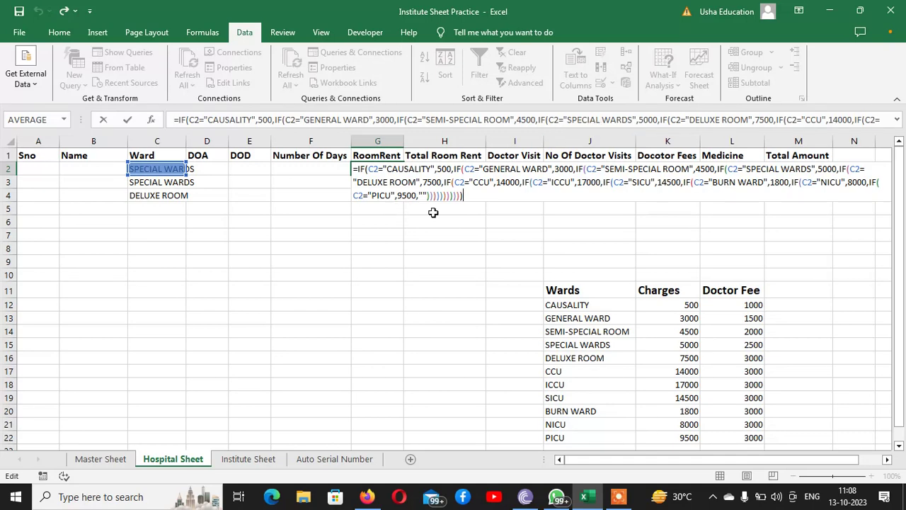
pyautogui.press('Return')
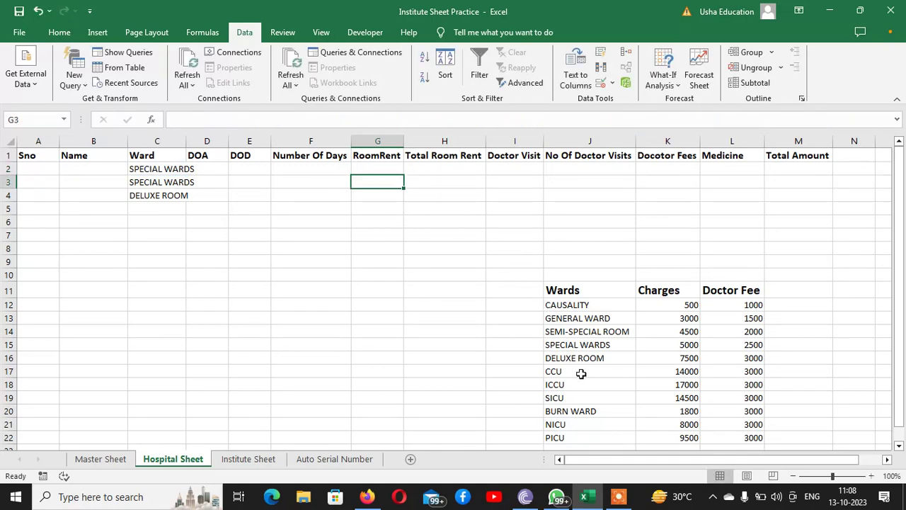
pyautogui.click(583, 343)
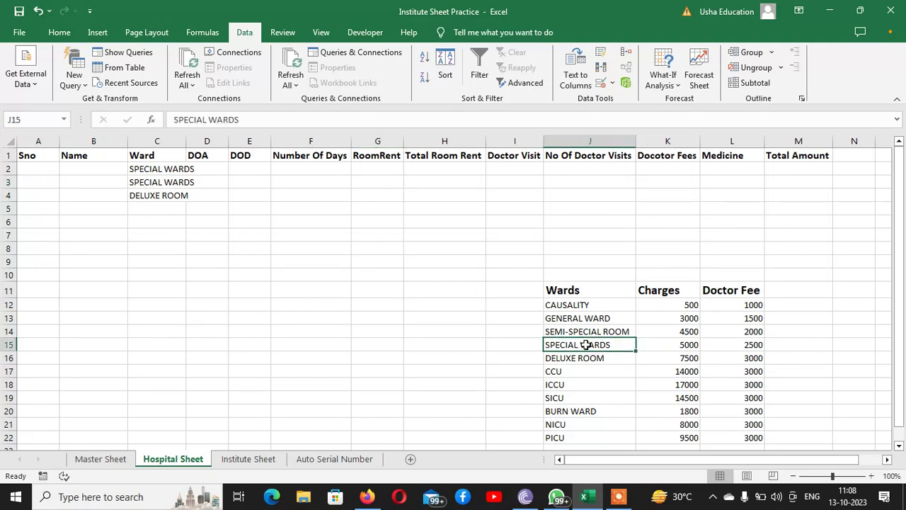
pyautogui.press('F2')
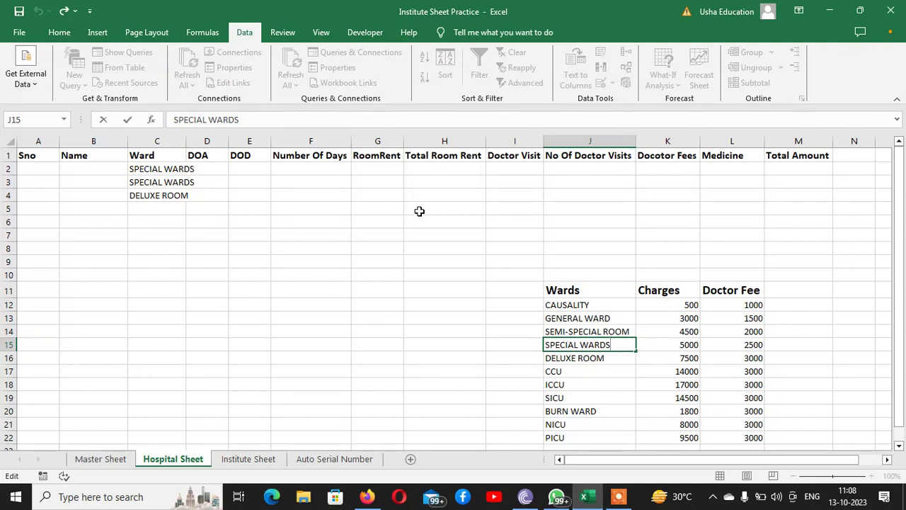
pyautogui.click(173, 172)
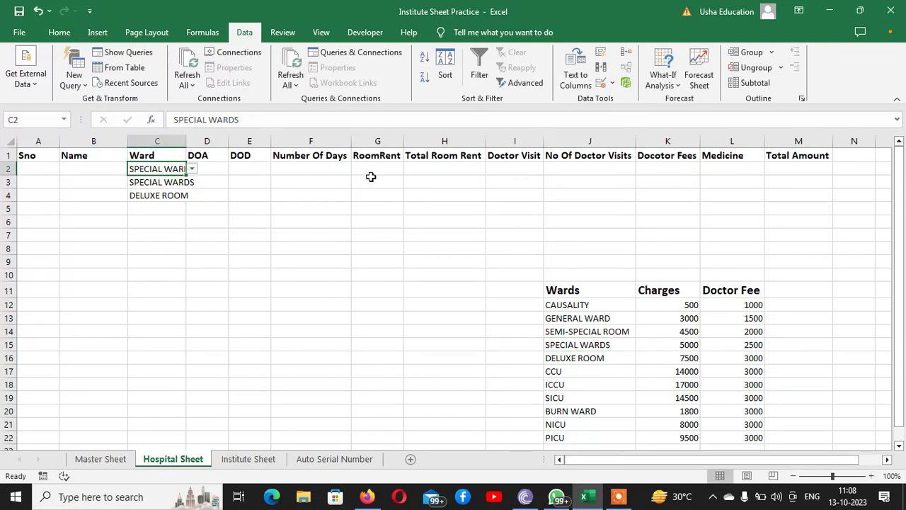
# Step: Remove the trailing space from the SPECIAL WARDS entry in F6 of the Master Sheet
pyautogui.click(105, 459)
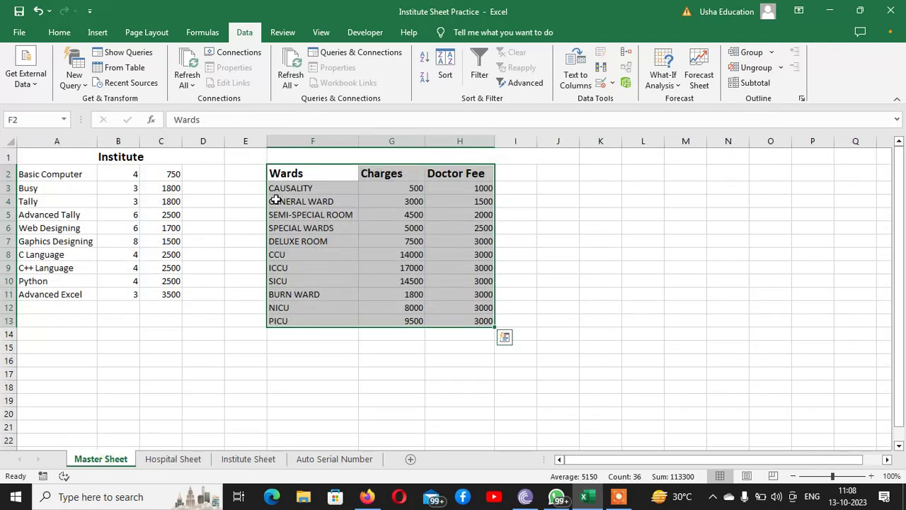
pyautogui.click(315, 232)
pyautogui.press('F2')
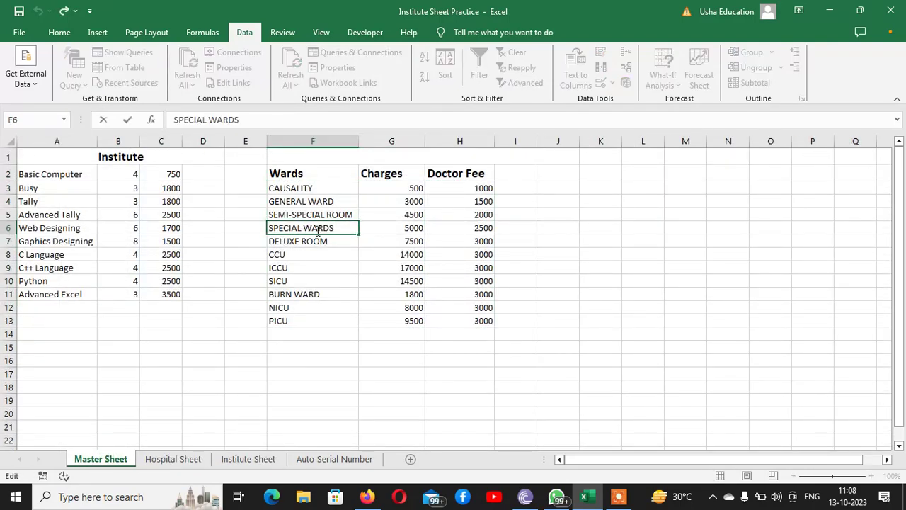
pyautogui.press('Return')
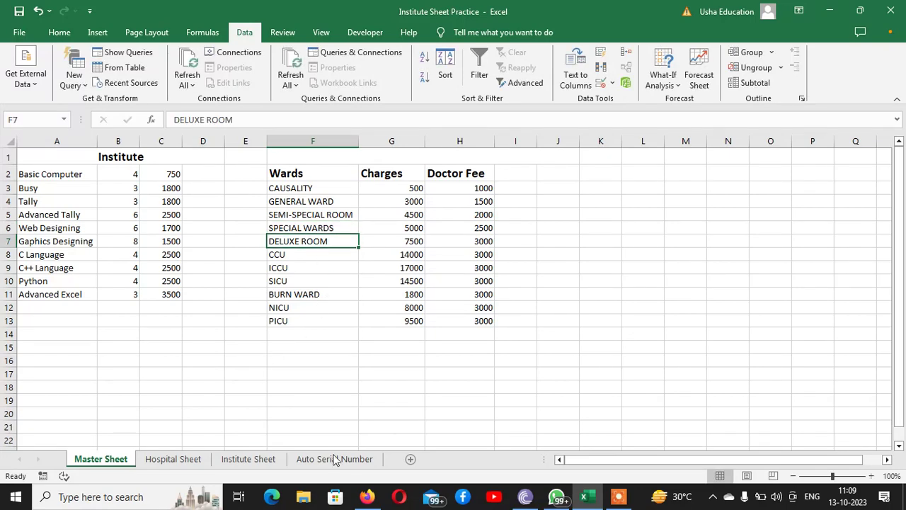
# Step: Return to the Hospital Sheet and reselect SPECIAL WARDS as the ward in C2 to retest the room rent
pyautogui.click(186, 462)
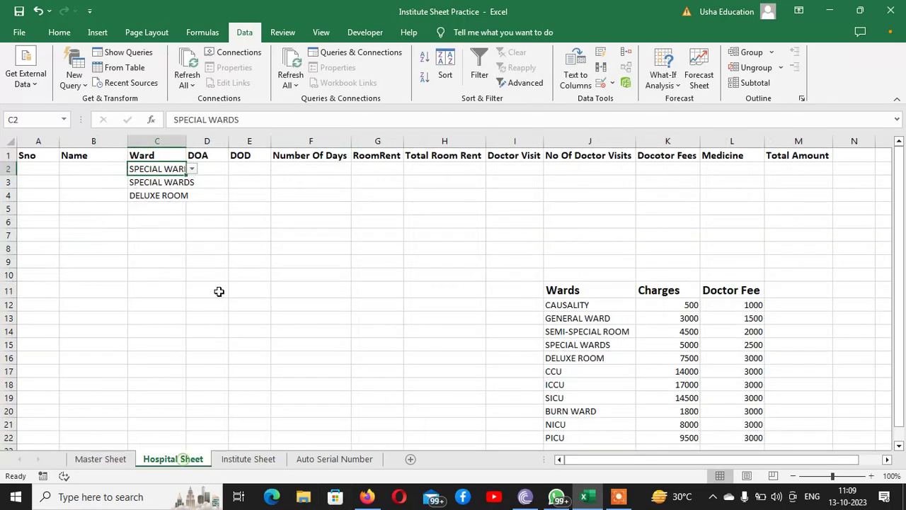
pyautogui.click(192, 169)
pyautogui.click(155, 206)
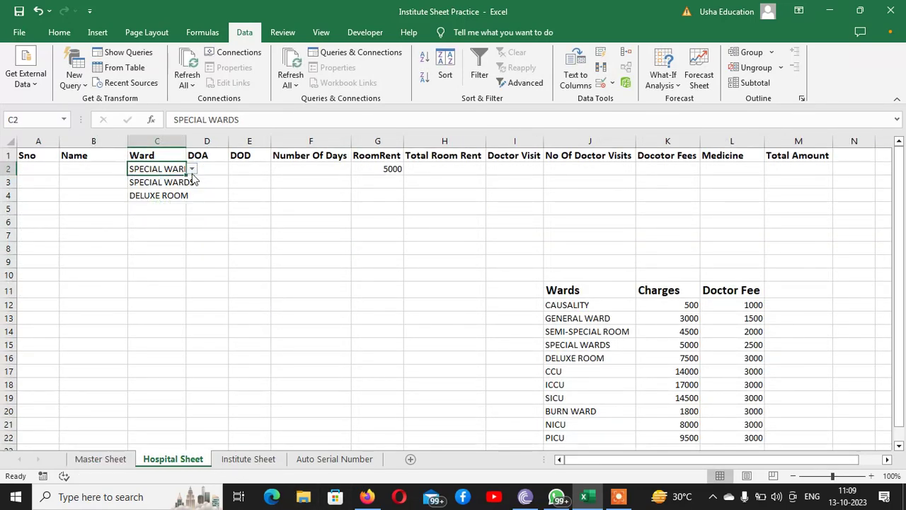
pyautogui.click(192, 169)
pyautogui.click(168, 179)
# Step: Set the ward in C2 to CAUSALITY to test its room rent
pyautogui.click(192, 170)
pyautogui.moveTo(190, 221); pyautogui.dragTo(190, 177)
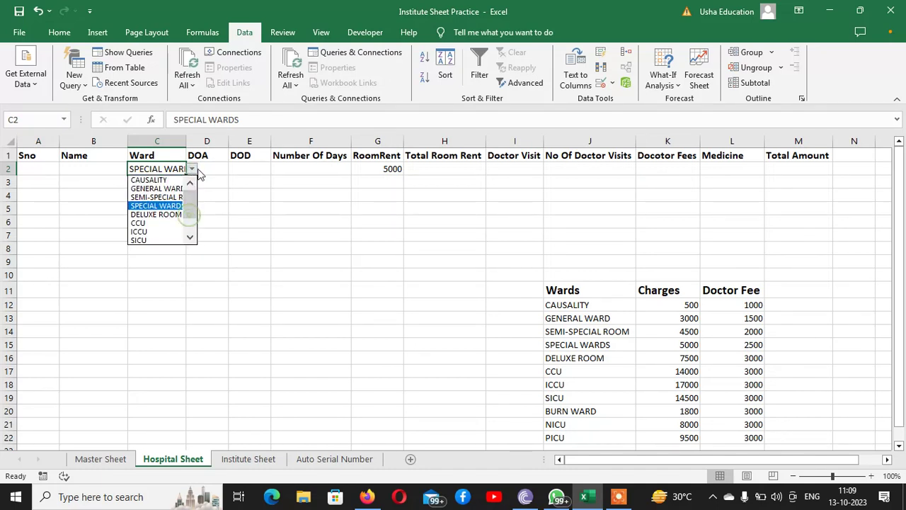
pyautogui.click(147, 178)
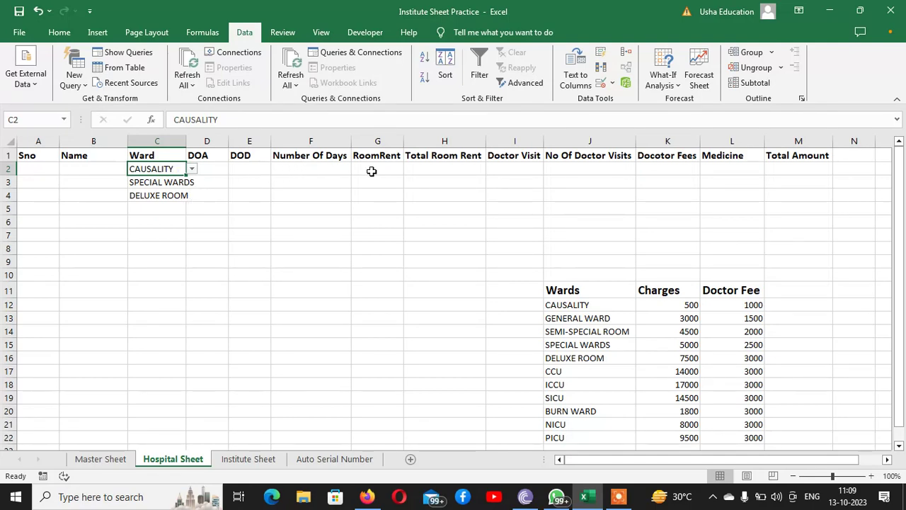
# Step: Remove the trailing space from the CAUSALITY entry in F3 of the Master Sheet
pyautogui.click(233, 460)
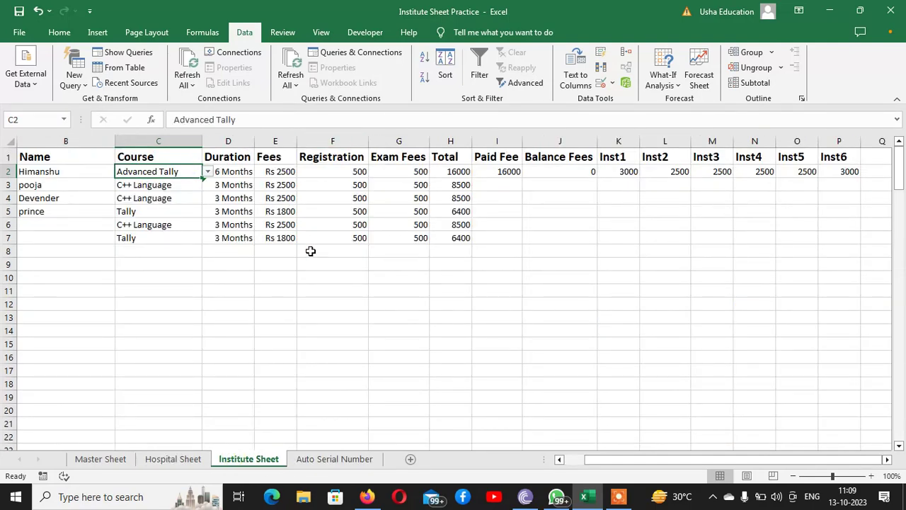
pyautogui.click(103, 460)
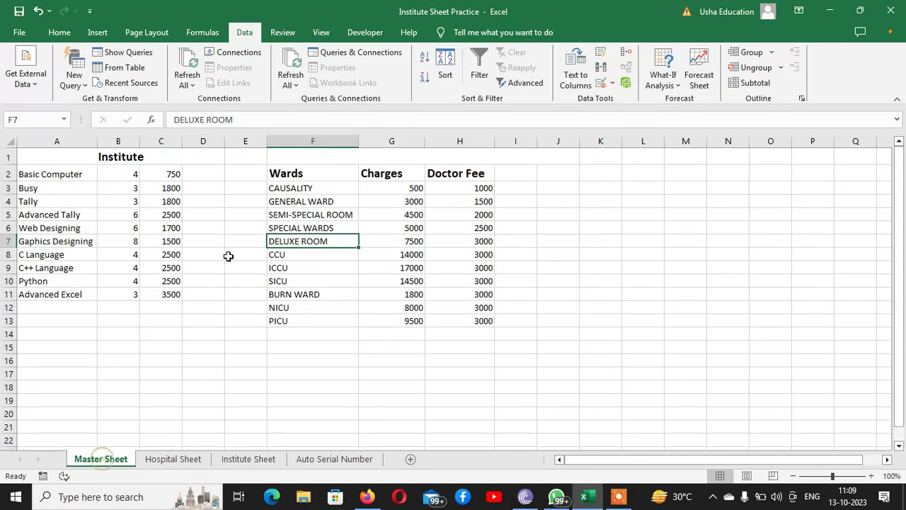
pyautogui.click(281, 188)
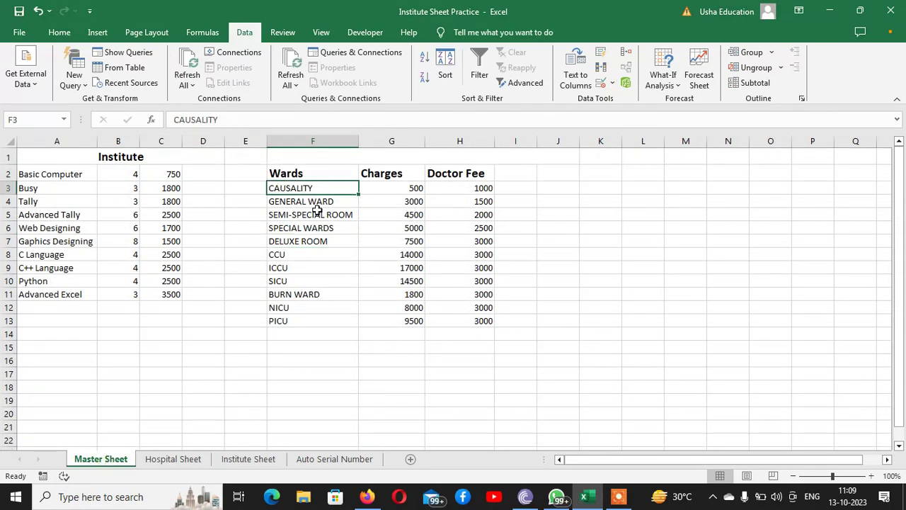
pyautogui.press('F2')
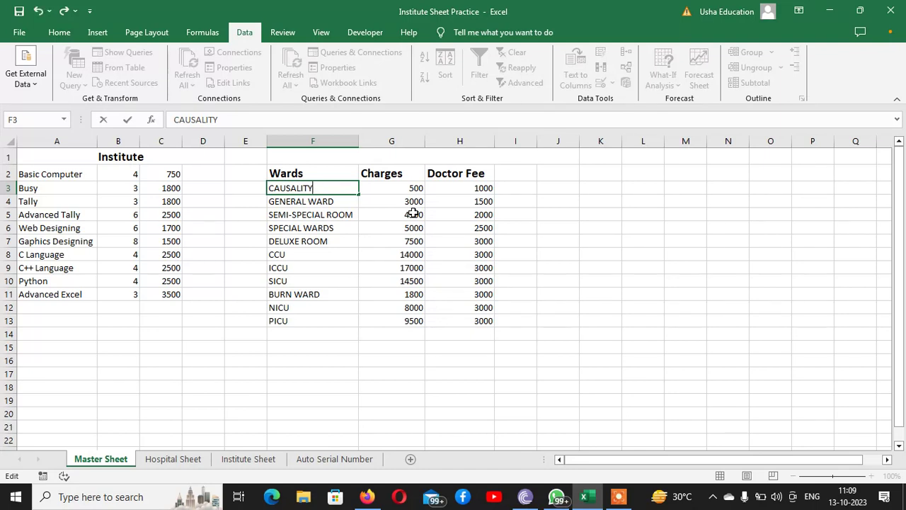
pyautogui.press('Return')
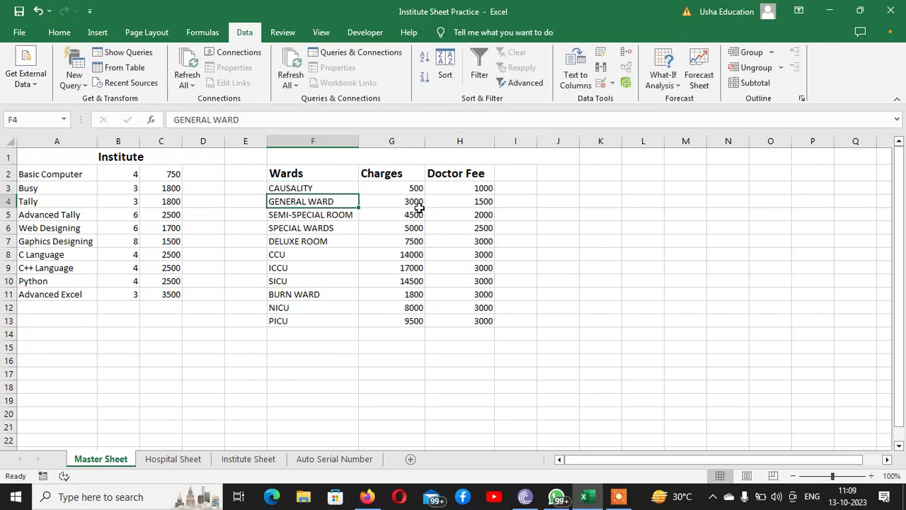
# Step: On the Hospital Sheet, test the room rent with SEMI-SPECIAL ROOM and then CAUSALITY as the ward in C2
pyautogui.click(170, 460)
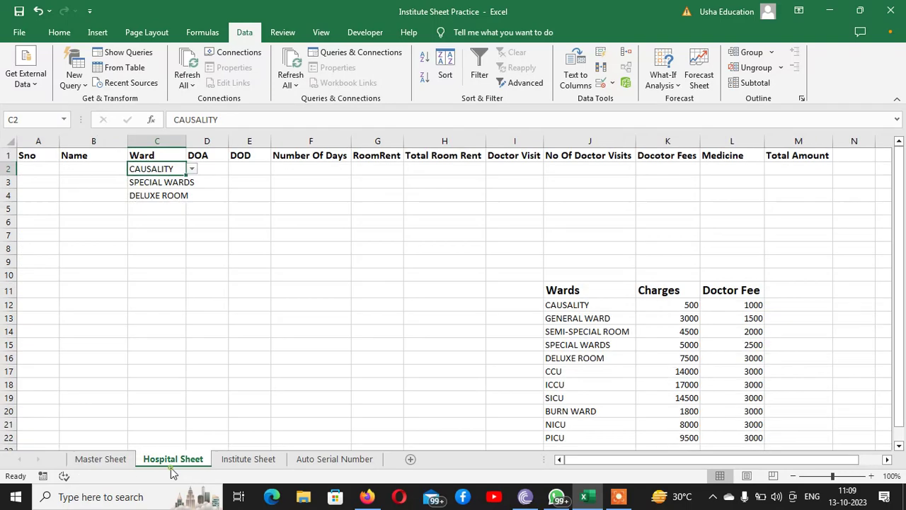
pyautogui.click(192, 168)
pyautogui.click(156, 197)
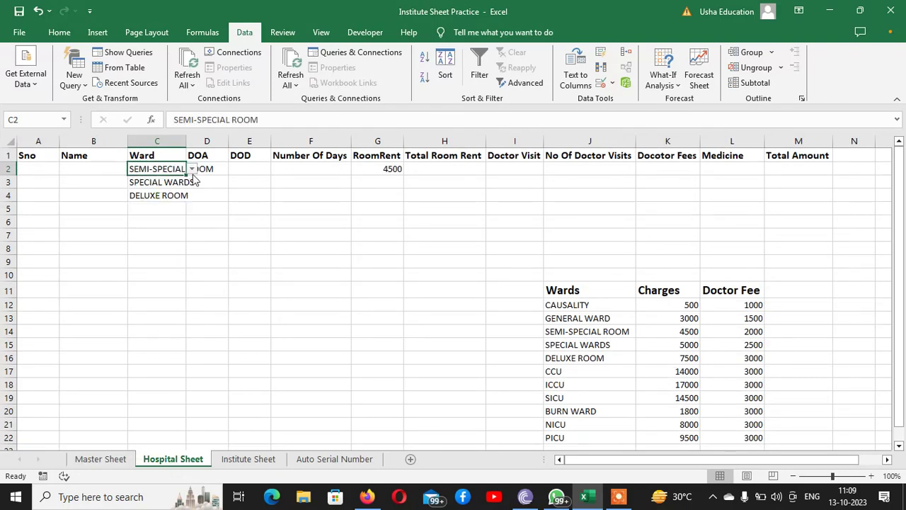
pyautogui.click(192, 168)
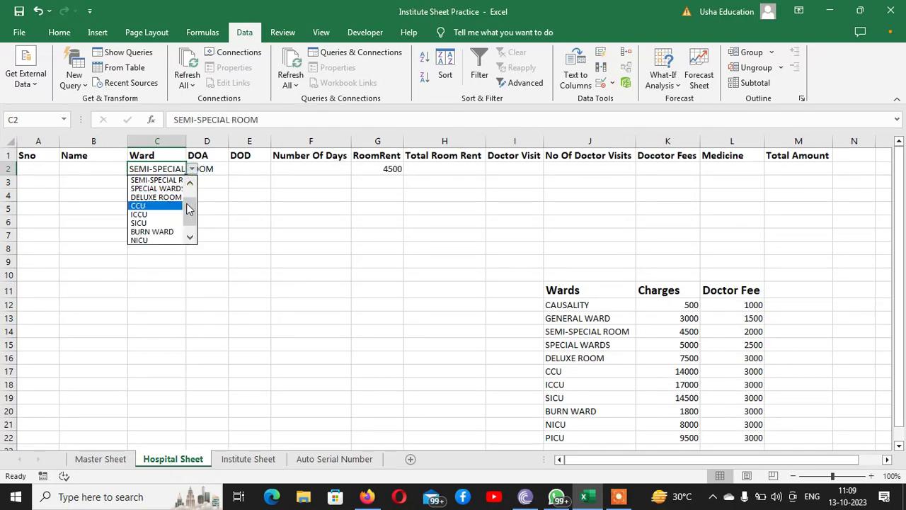
pyautogui.scroll(1, 171, 205)
pyautogui.click(150, 177)
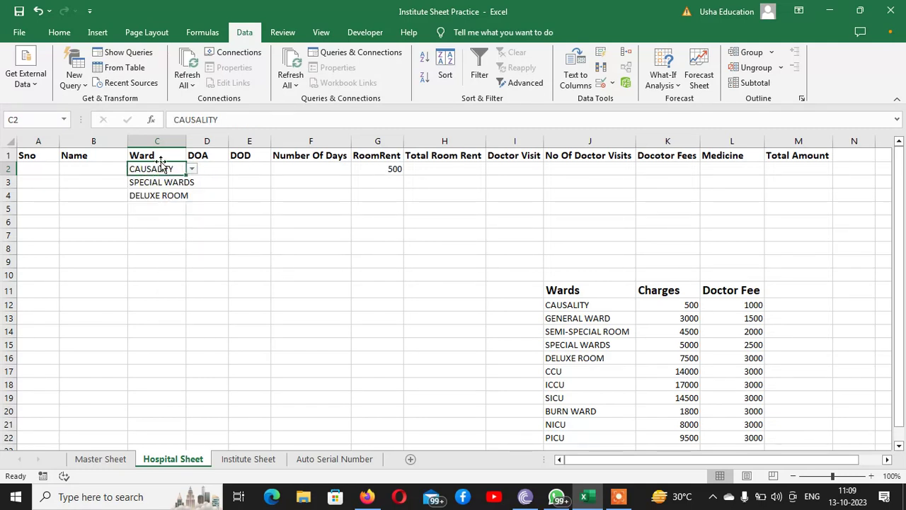
# Step: Test the room rent with GENERAL WARD in C2, then set the ward to SEMI-SPECIAL ROOM
pyautogui.click(192, 169)
pyautogui.click(174, 188)
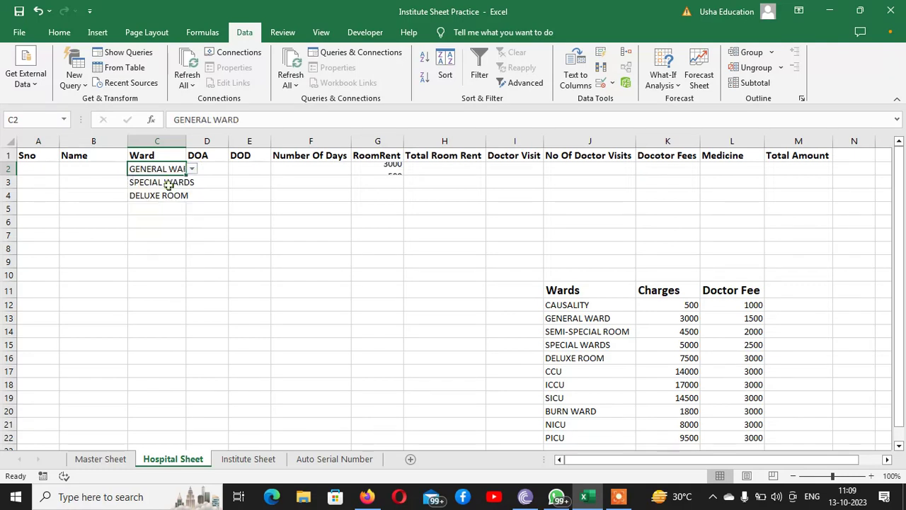
pyautogui.click(192, 169)
pyautogui.click(156, 188)
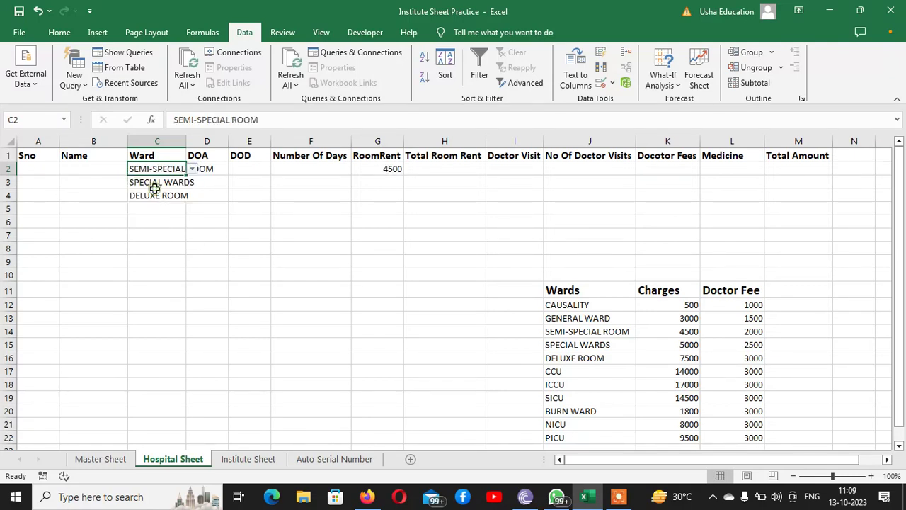
# Step: Test the room rent with SPECIAL WARDS, DELUXE ROOM, CCU and ICCU in turn as the ward in C2
pyautogui.click(193, 171)
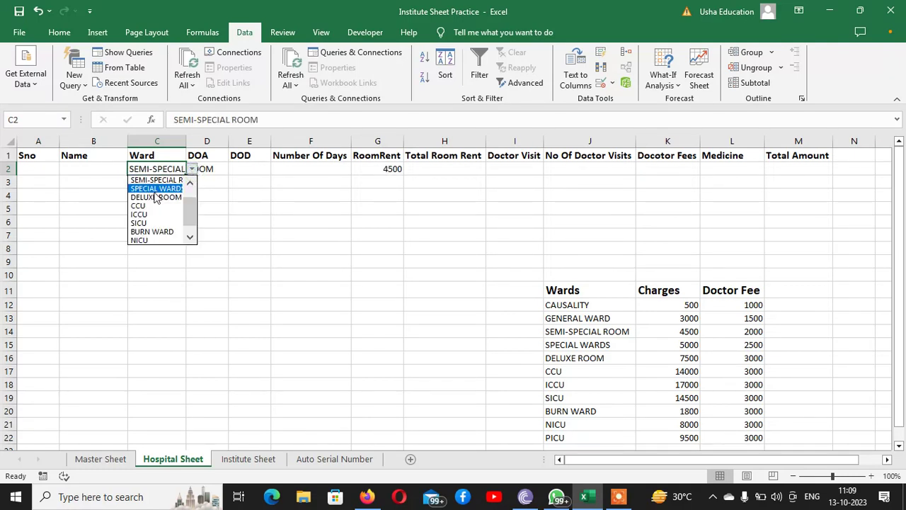
pyautogui.click(170, 186)
pyautogui.click(192, 169)
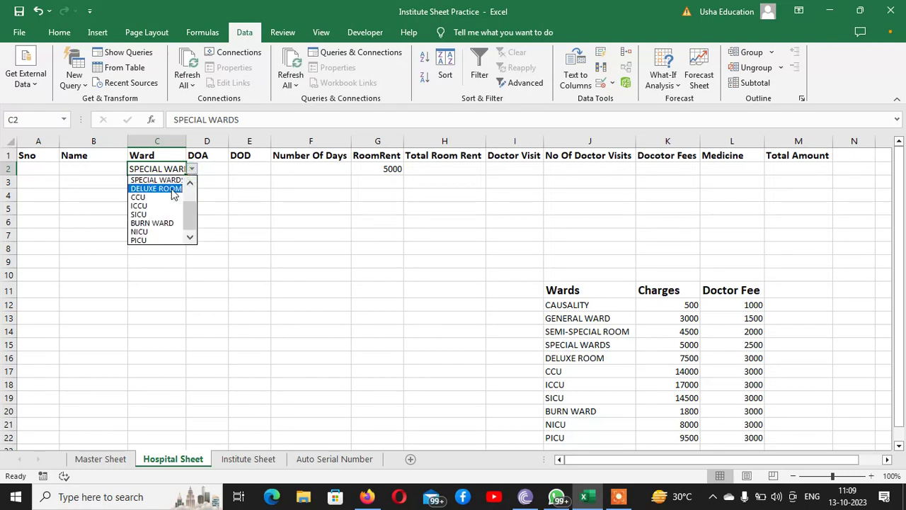
pyautogui.click(172, 188)
pyautogui.click(193, 170)
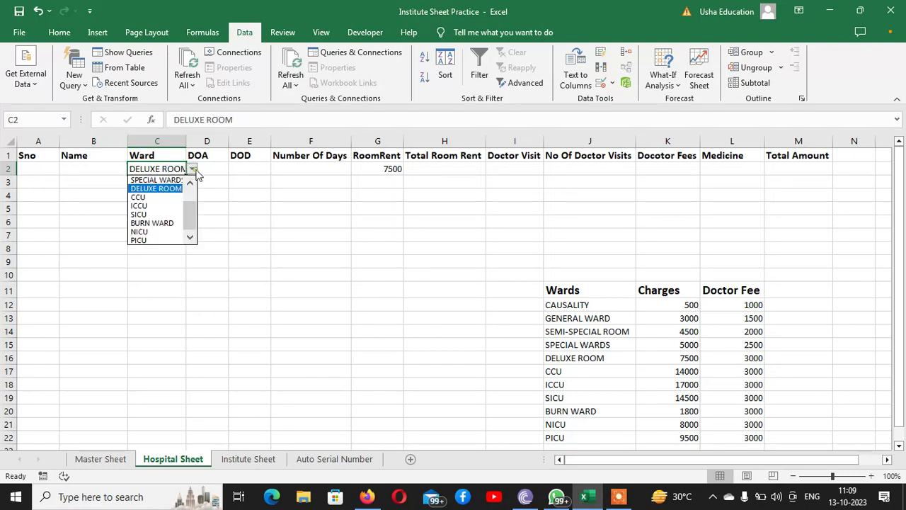
pyautogui.click(155, 198)
pyautogui.click(191, 170)
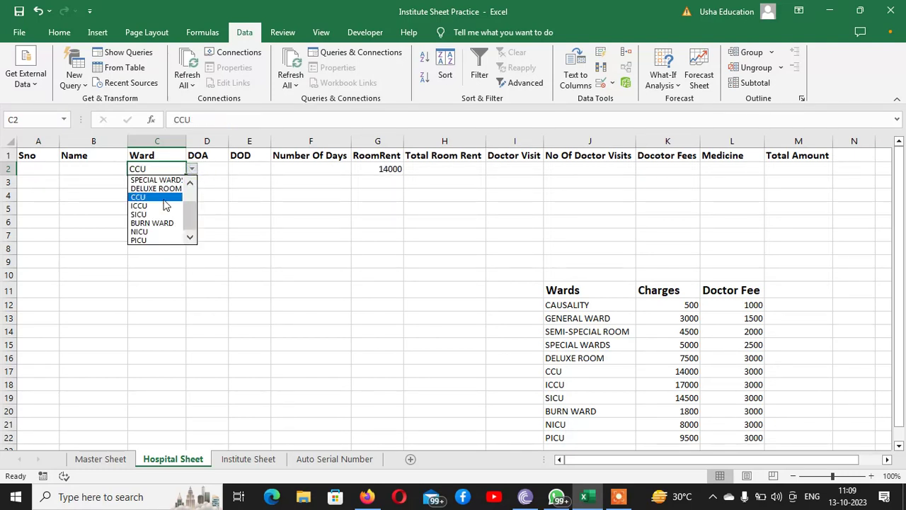
pyautogui.click(157, 205)
# Step: Test the room rent with BURN WARD and SICU in C2, then set the ward to PICU
pyautogui.click(192, 170)
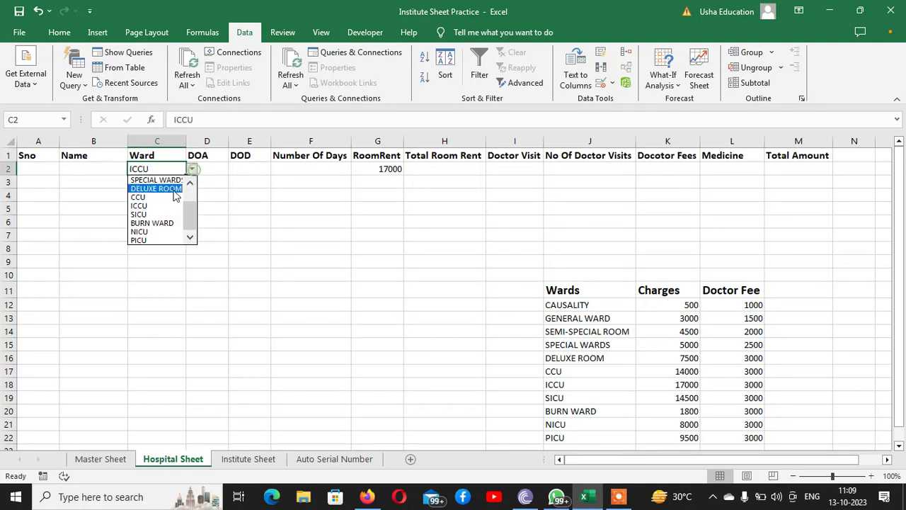
pyautogui.click(153, 224)
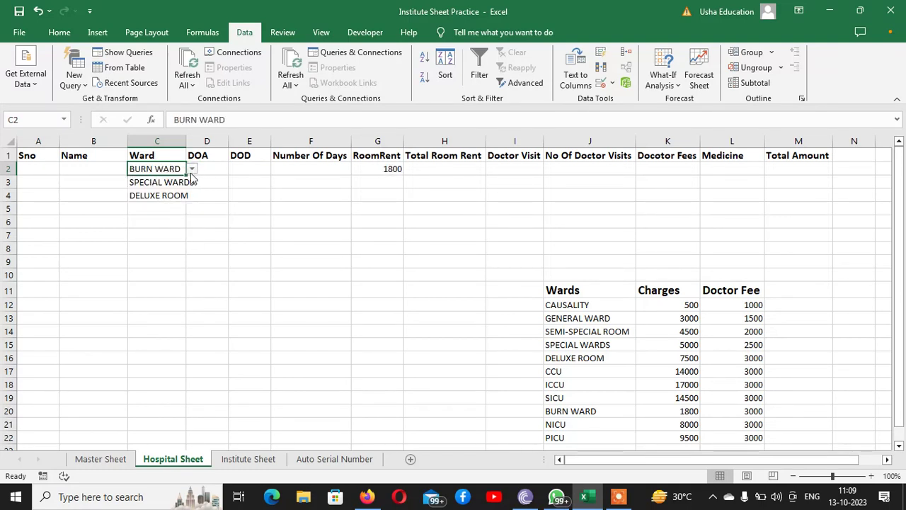
pyautogui.click(192, 170)
pyautogui.click(156, 214)
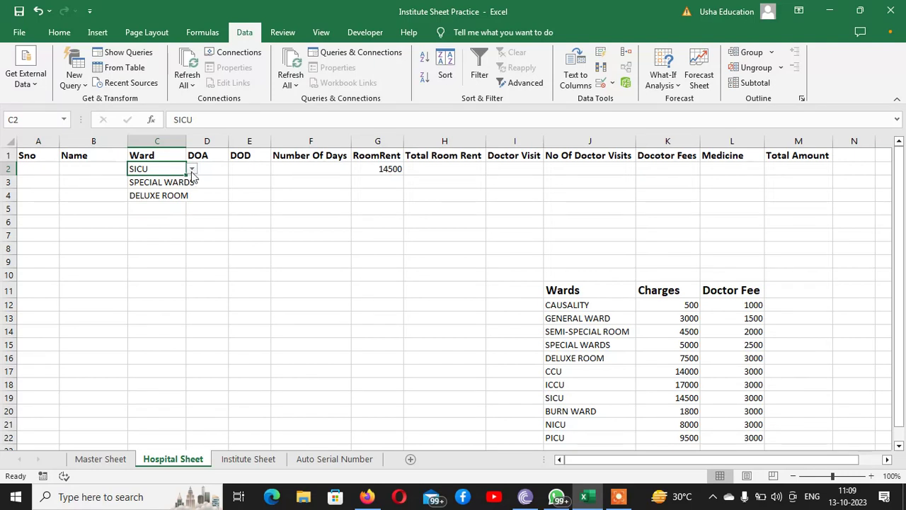
pyautogui.click(191, 170)
pyautogui.click(159, 234)
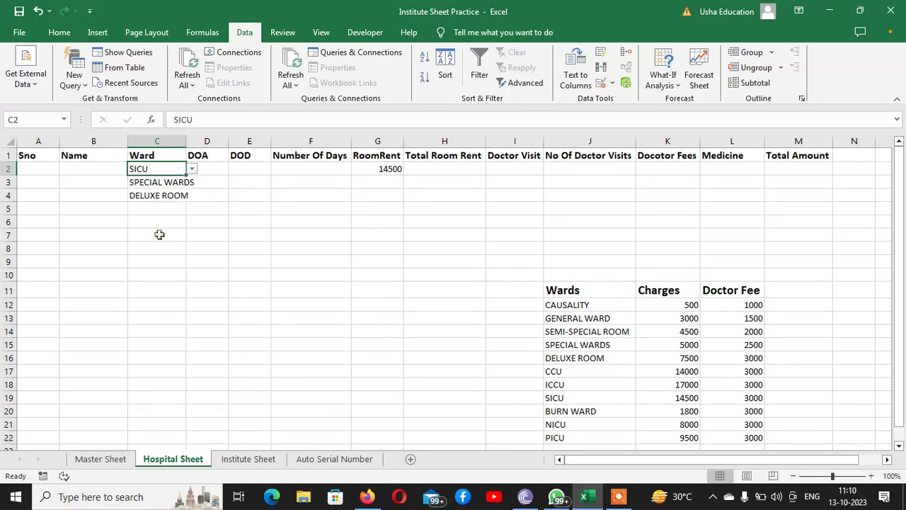
pyautogui.click(192, 169)
pyautogui.click(162, 235)
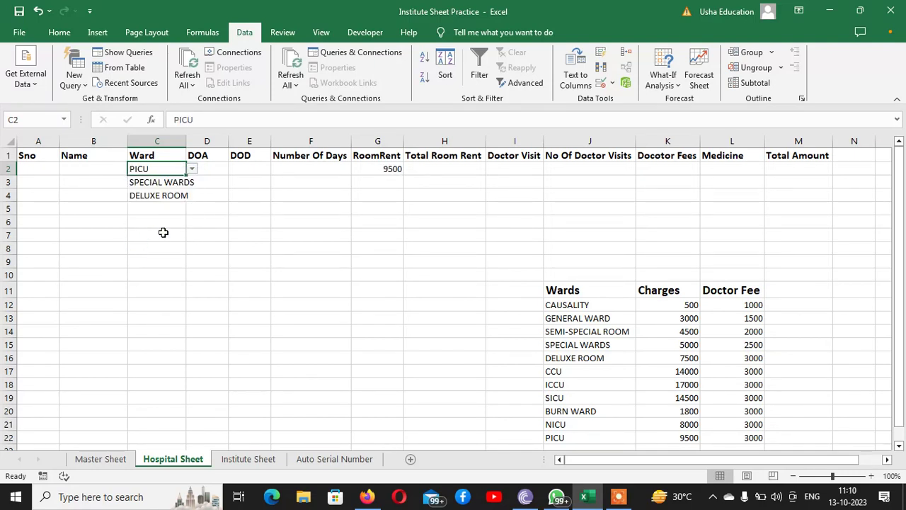
# Step: Select the nested IF formula cell G2 in the RoomRent column
pyautogui.click(380, 168)
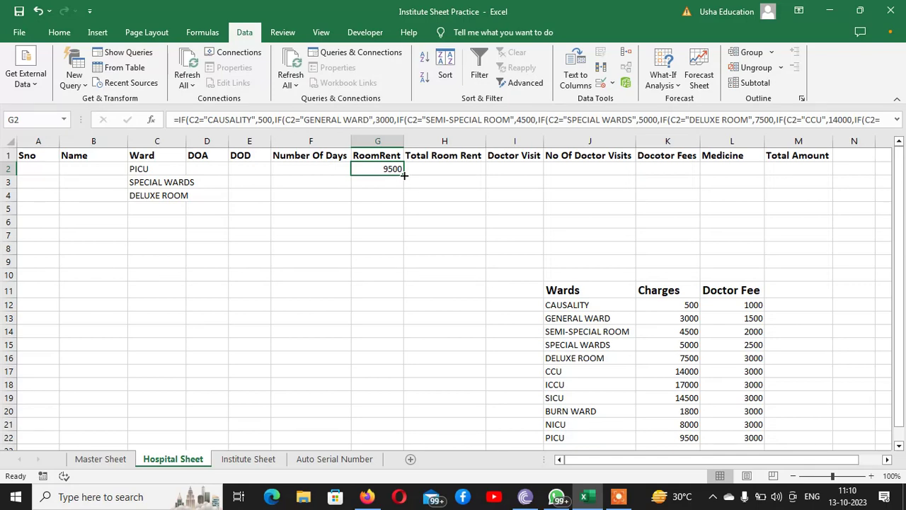
# Step: Fill the RoomRent formula from G2 down column G to about row 104
pyautogui.moveTo(404, 175); pyautogui.dragTo(422, 499)
pyautogui.scroll(7, 418, 357)
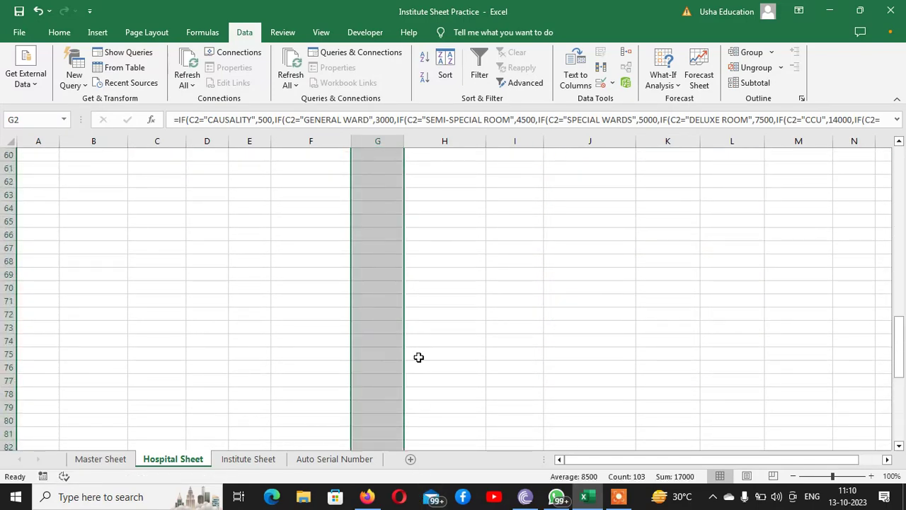
pyautogui.scroll(20, 418, 357)
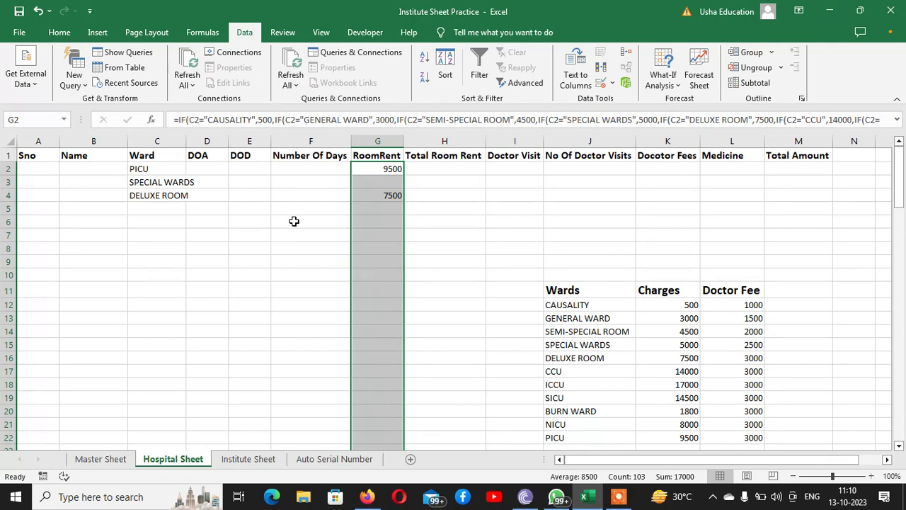
# Step: Reselect SPECIAL WARDS as the ward in C3 from its list, after briefly choosing DELUXE ROOM
pyautogui.click(174, 182)
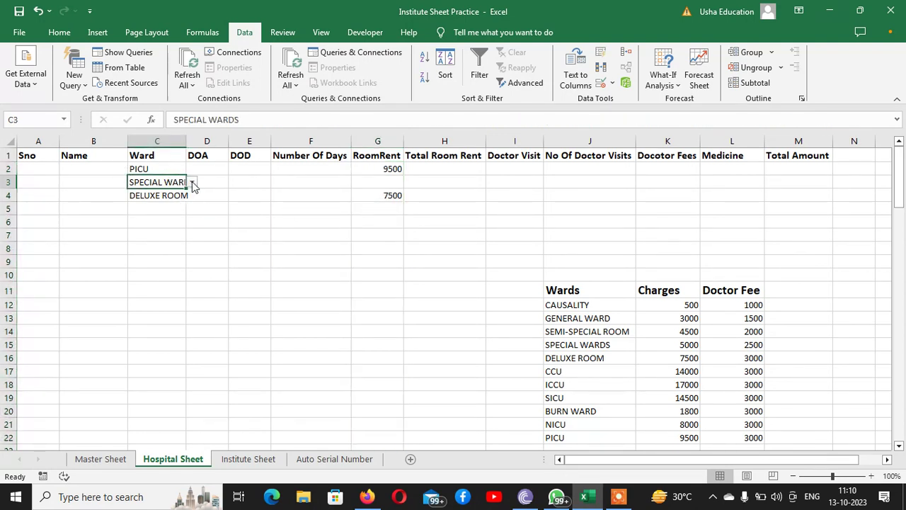
pyautogui.click(192, 181)
pyautogui.click(157, 226)
pyautogui.click(192, 181)
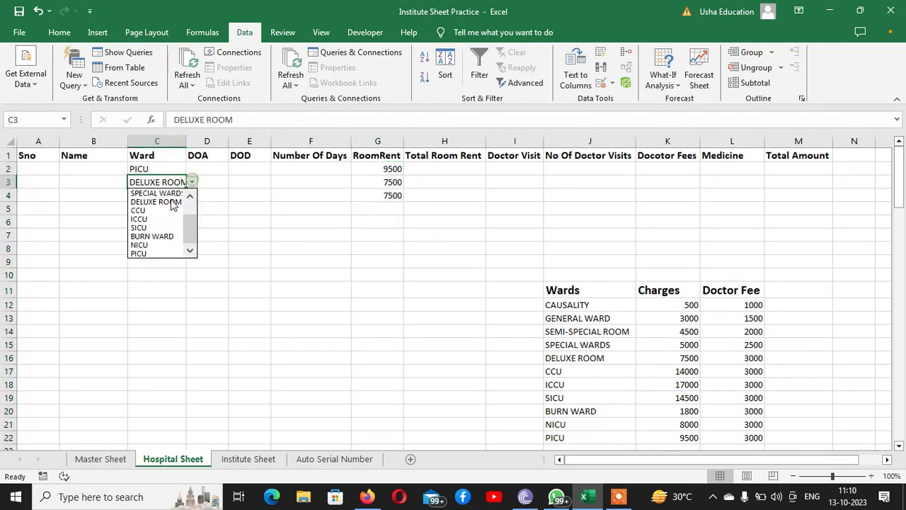
pyautogui.click(165, 191)
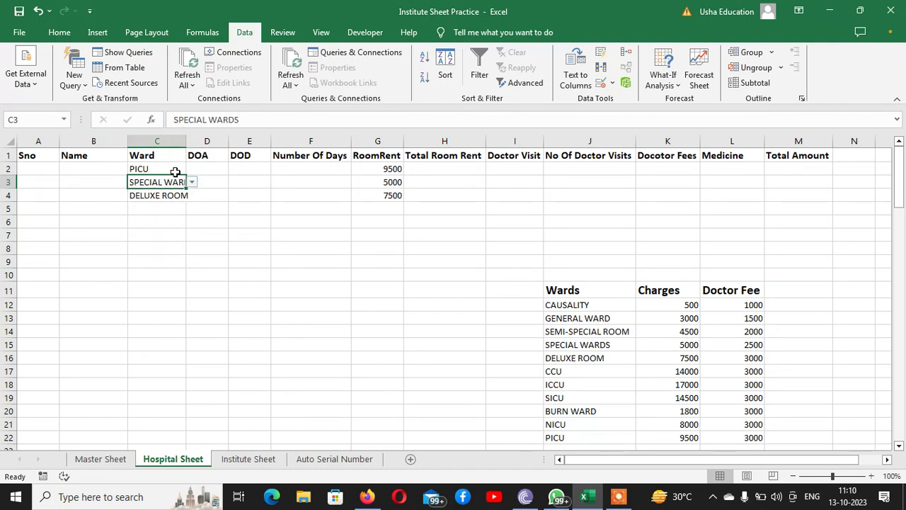
# Step: Choose SEMI-SPECIAL ROOM as the ward in C5 and CCU as the ward in C7
pyautogui.click(168, 208)
pyautogui.click(192, 210)
pyautogui.click(160, 233)
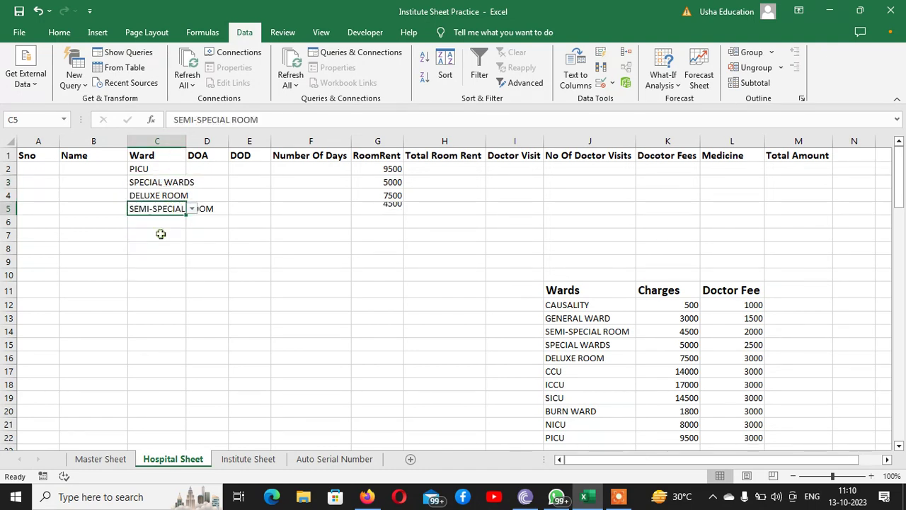
pyautogui.click(149, 230)
pyautogui.click(192, 235)
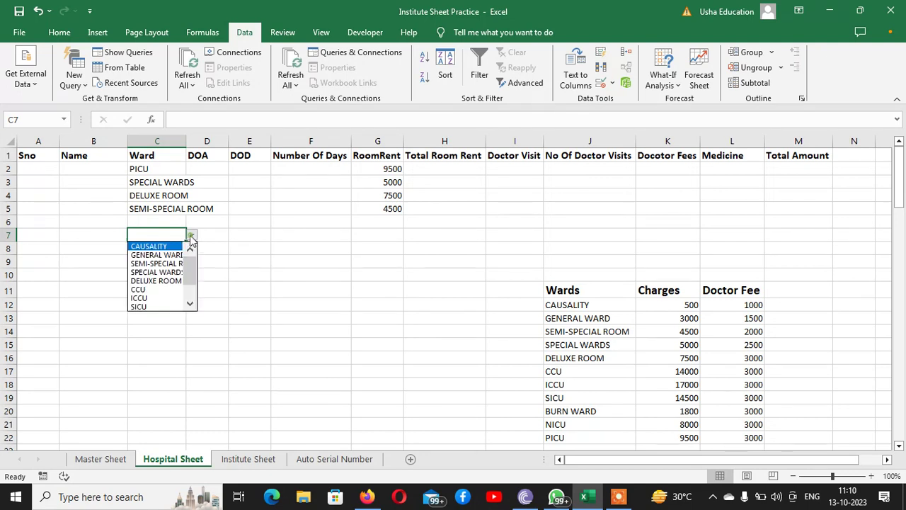
pyautogui.click(155, 287)
# Step: Choose ICCU as the ward in C6 and CCU as the ward in C8
pyautogui.click(161, 222)
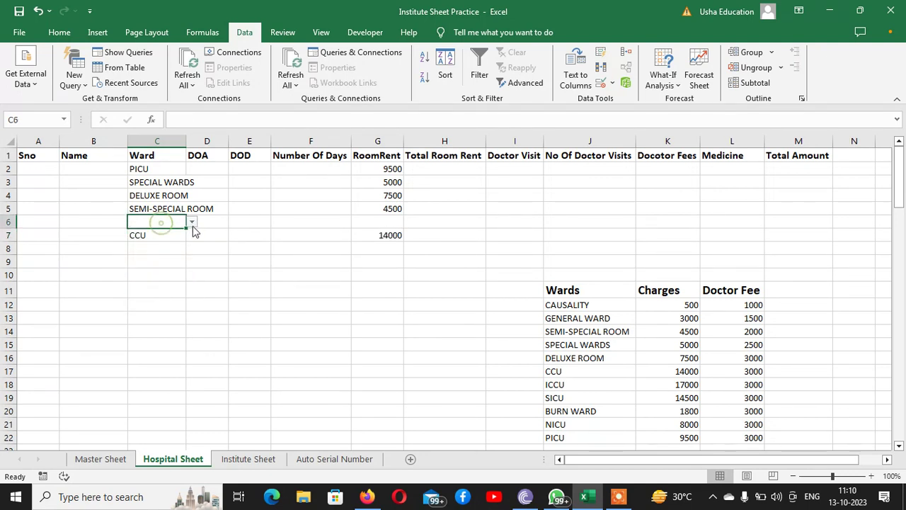
pyautogui.click(192, 222)
pyautogui.click(148, 281)
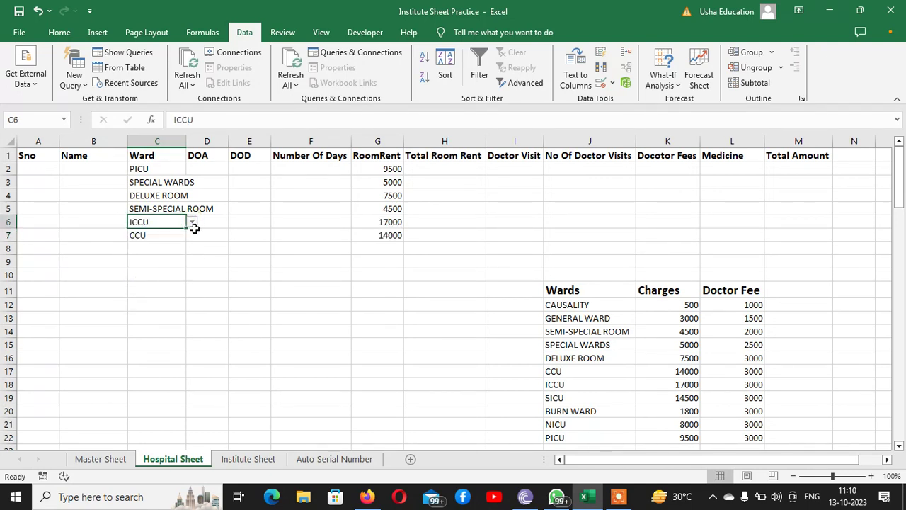
pyautogui.click(156, 246)
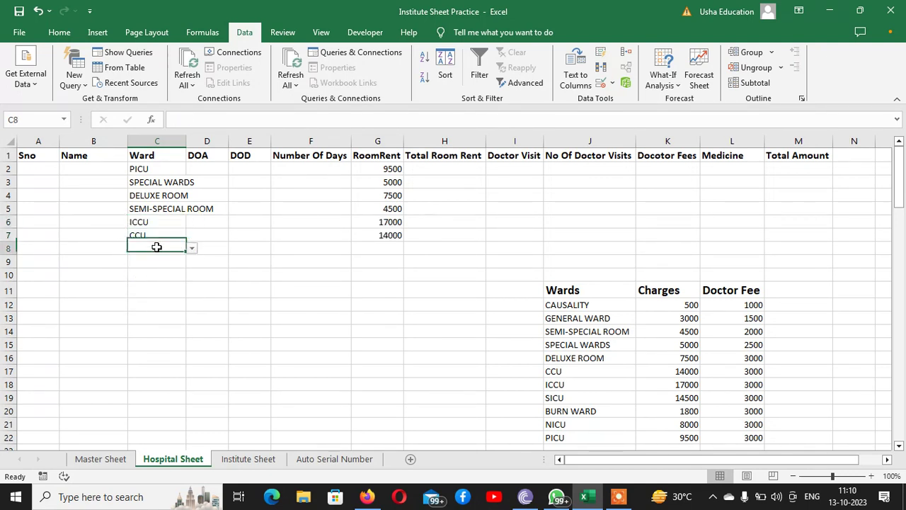
pyautogui.click(192, 248)
pyautogui.click(170, 304)
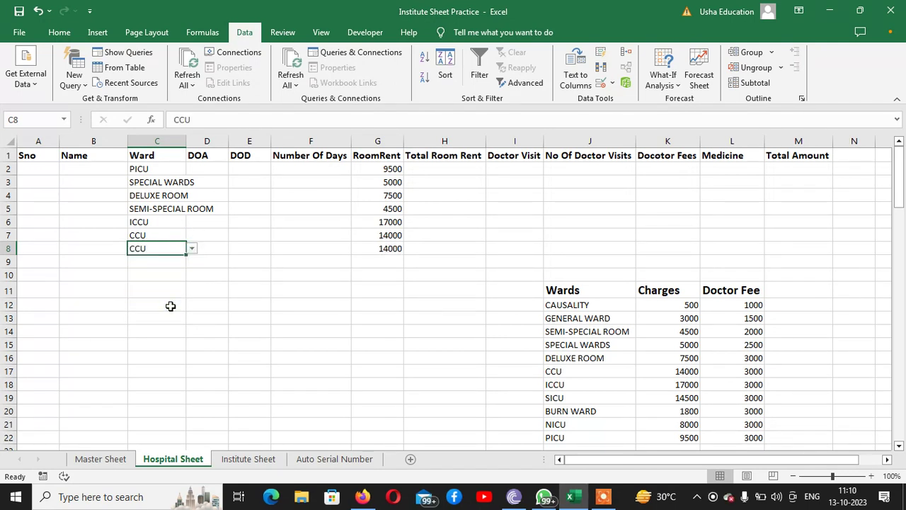
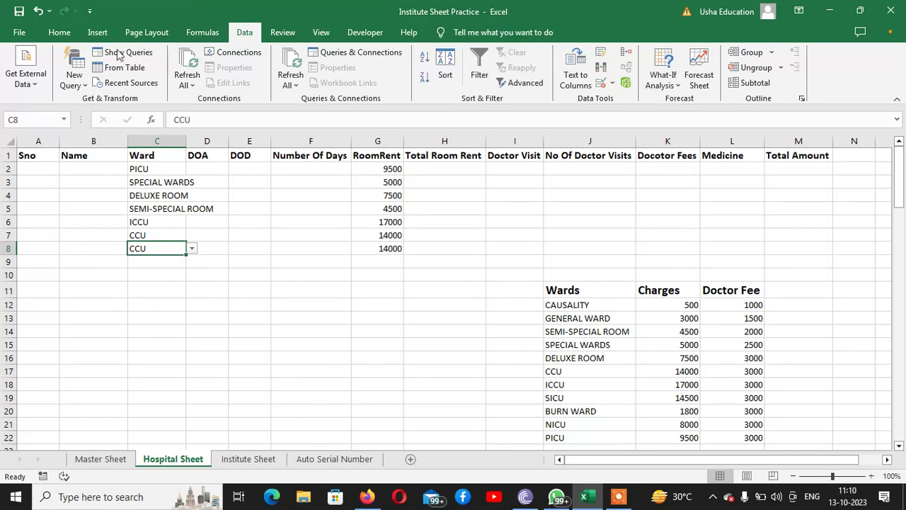
pyautogui.click(168, 273)
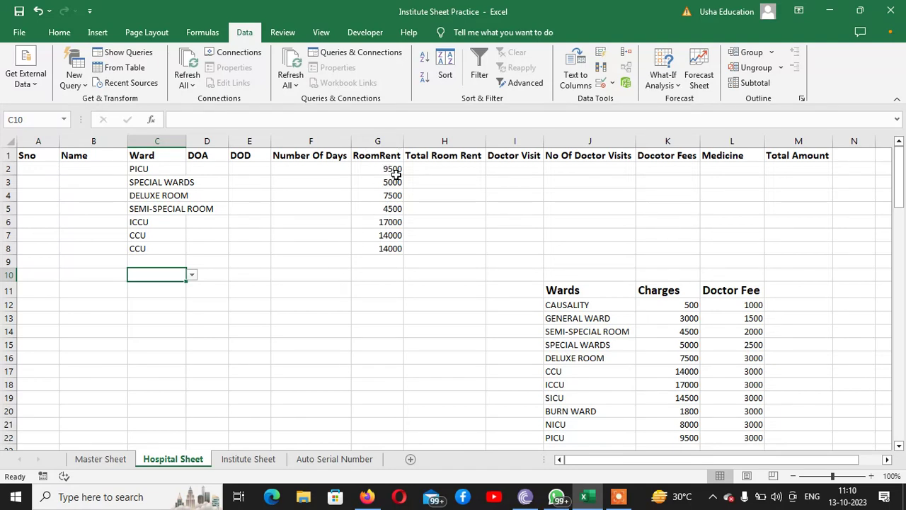
pyautogui.moveTo(387, 167); pyautogui.dragTo(366, 247)
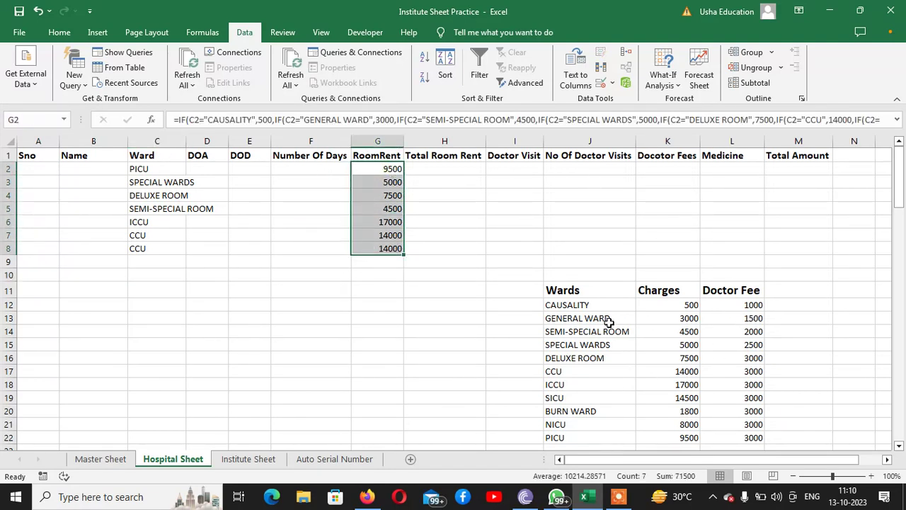
pyautogui.moveTo(752, 306); pyautogui.dragTo(741, 446)
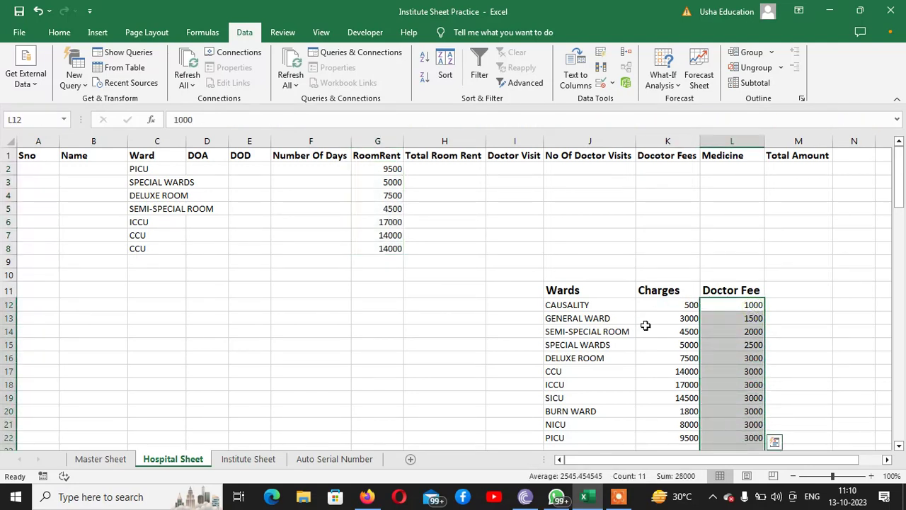
pyautogui.click(385, 167)
pyautogui.click(527, 167)
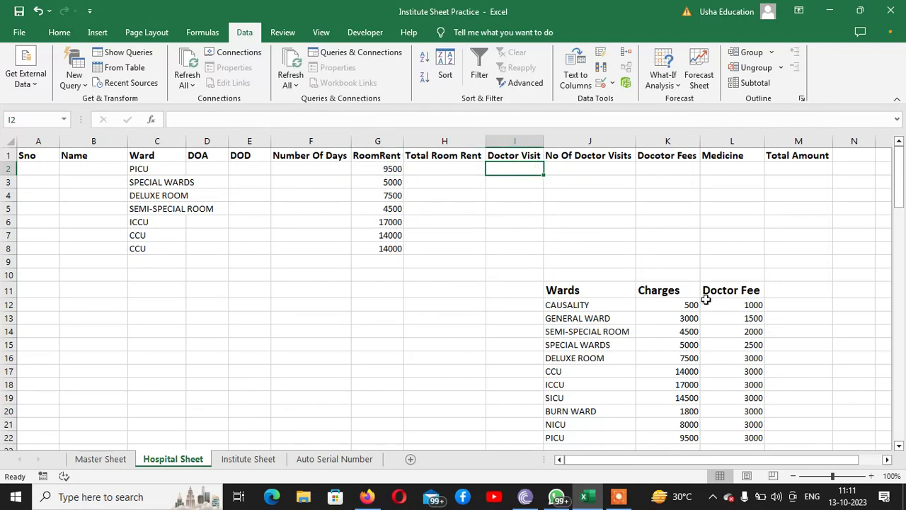
# Step: Try copying the whole nested IF formula text from G2 into the Doctor Visit cell I2, and clear the pasted cell
pyautogui.click(390, 170)
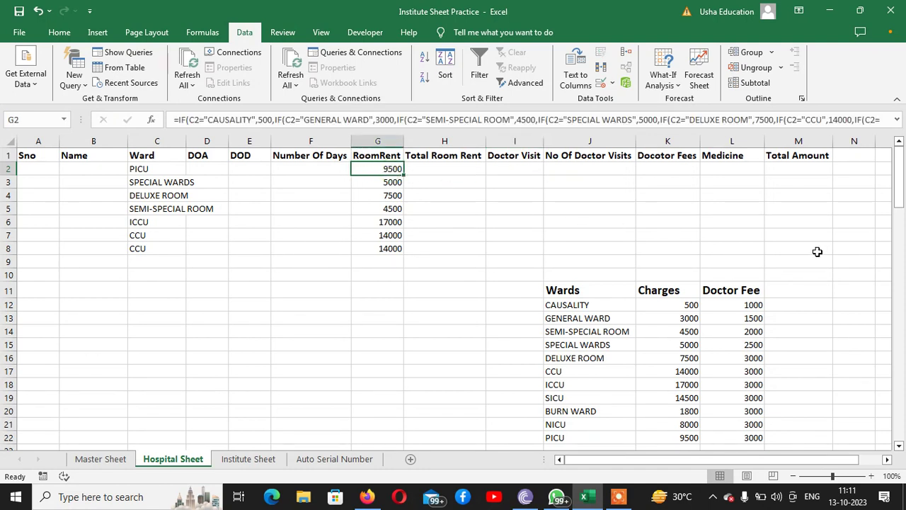
pyautogui.press('F2')
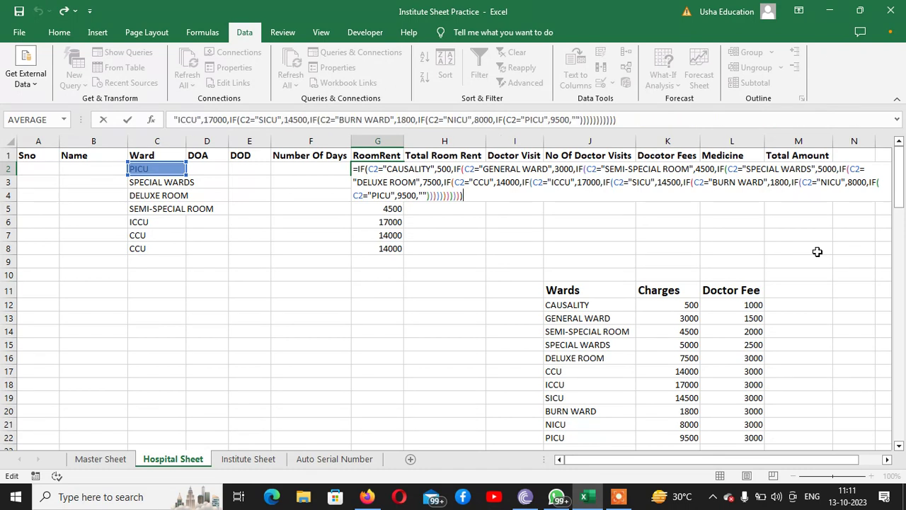
pyautogui.hotkey('shift', 'Up')
pyautogui.hotkey('shift', 'Up')
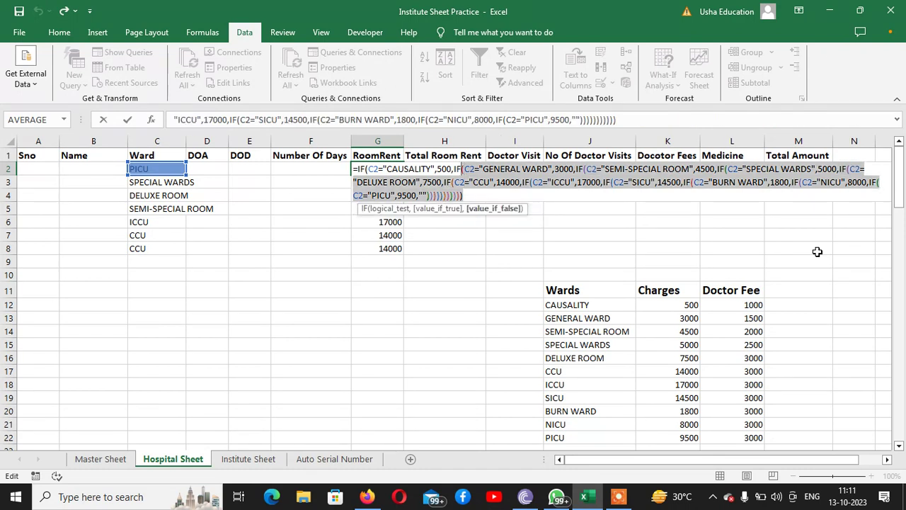
pyautogui.hotkey('shift', 'Left')
pyautogui.hotkey('shift', 'Left')
pyautogui.hotkey('shift', 'Left')
pyautogui.hotkey('shift', 'Left')
pyautogui.hotkey('shift', 'Left')
pyautogui.hotkey('shift', 'Left')
pyautogui.hotkey('shift', 'Left')
pyautogui.hotkey('shift', 'Left')
pyautogui.hotkey('shift', 'Left')
pyautogui.hotkey('shift', 'Left')
pyautogui.hotkey('shift', 'Left')
pyautogui.hotkey('shift', 'Left')
pyautogui.hotkey('shift', 'Left')
pyautogui.hotkey('shift', 'Left')
pyautogui.hotkey('shift', 'Left')
pyautogui.hotkey('shift', 'Left')
pyautogui.hotkey('shift', 'Left')
pyautogui.hotkey('shift', 'Left')
pyautogui.hotkey('shift', 'Left')
pyautogui.hotkey('shift', 'Left')
pyautogui.hotkey('shift', 'Left')
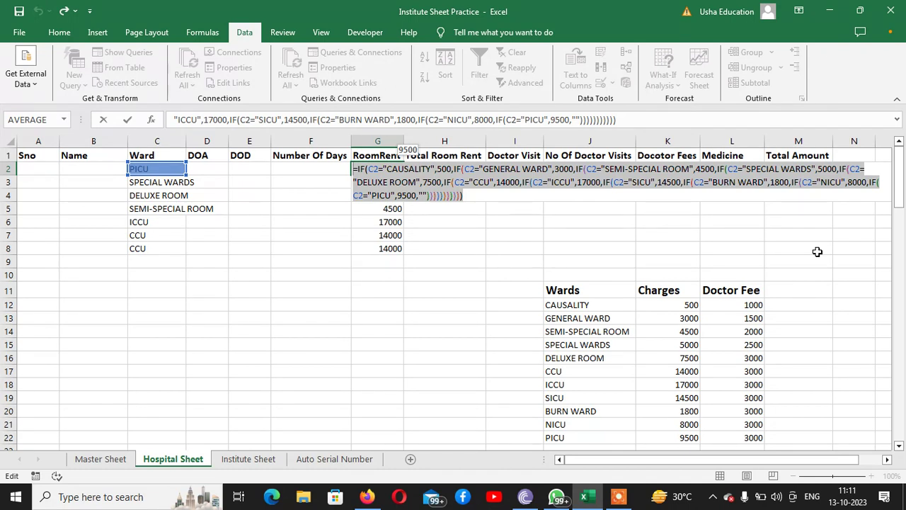
pyautogui.press('Return')
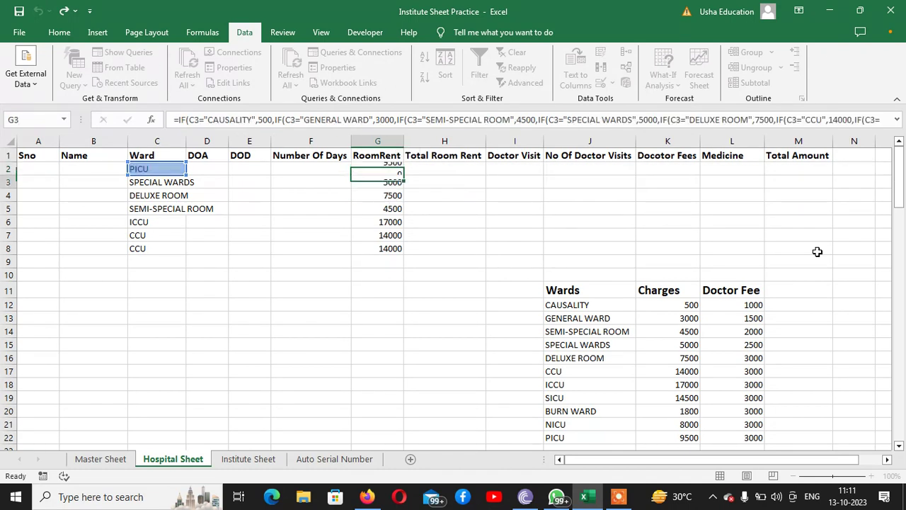
pyautogui.press('Up')
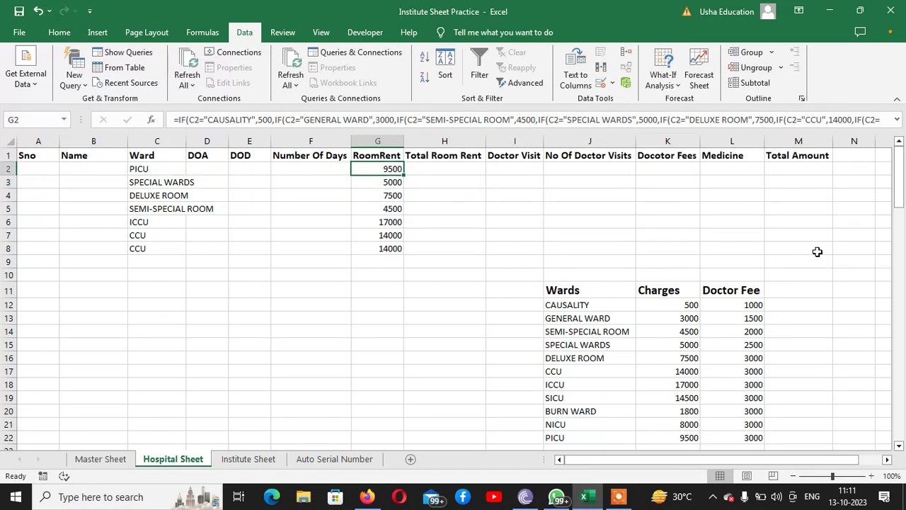
pyautogui.press('Right')
pyautogui.press('Right')
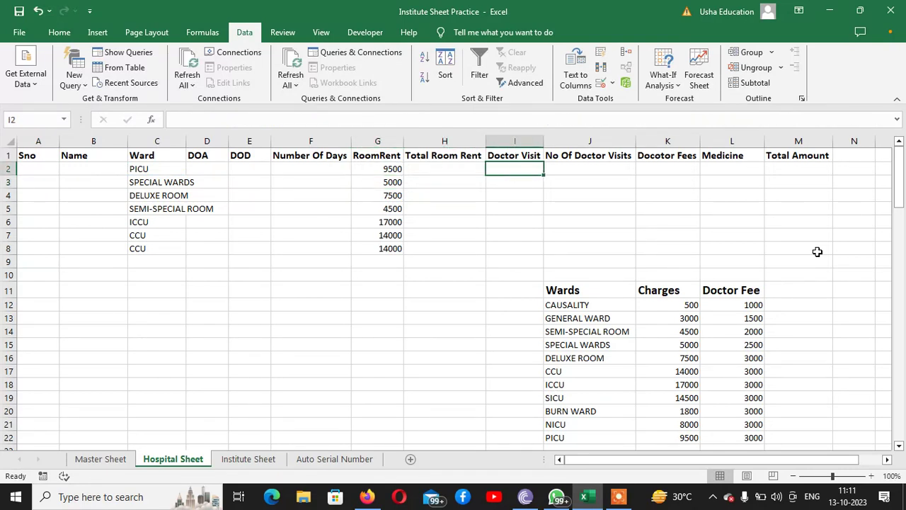
pyautogui.hotkey('ctrl', 'v')
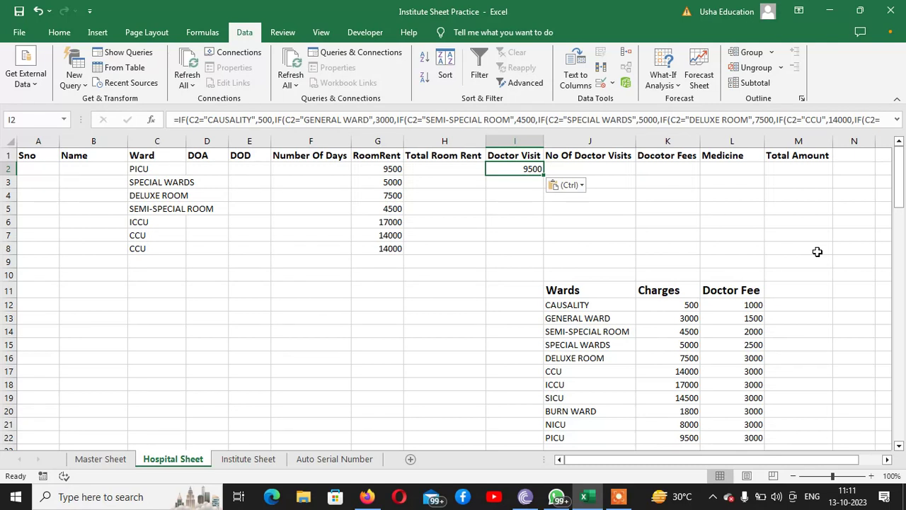
pyautogui.press('Delete')
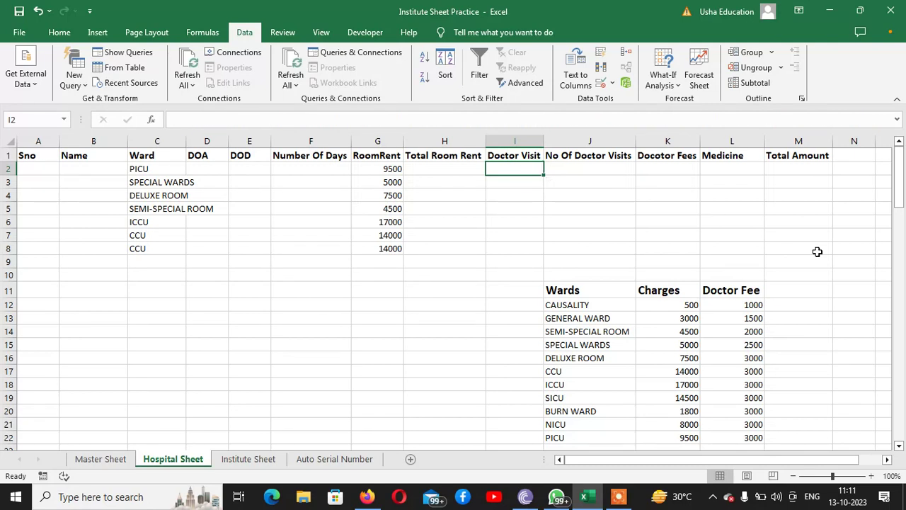
# Step: Copy the complete RoomRent formula text of G2, with its C2 references unchanged, into the Doctor Visit cell I2
pyautogui.click(377, 170)
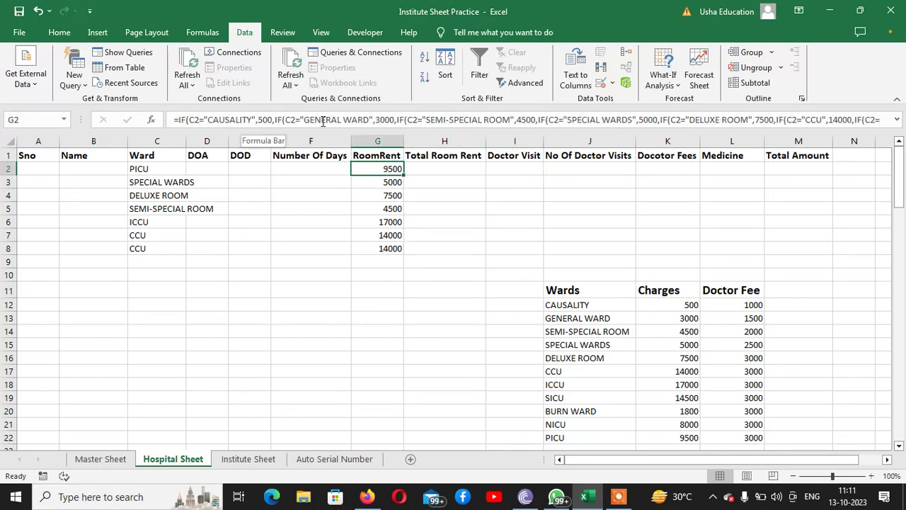
pyautogui.click(172, 119)
pyautogui.moveTo(171, 119); pyautogui.dragTo(797, 139)
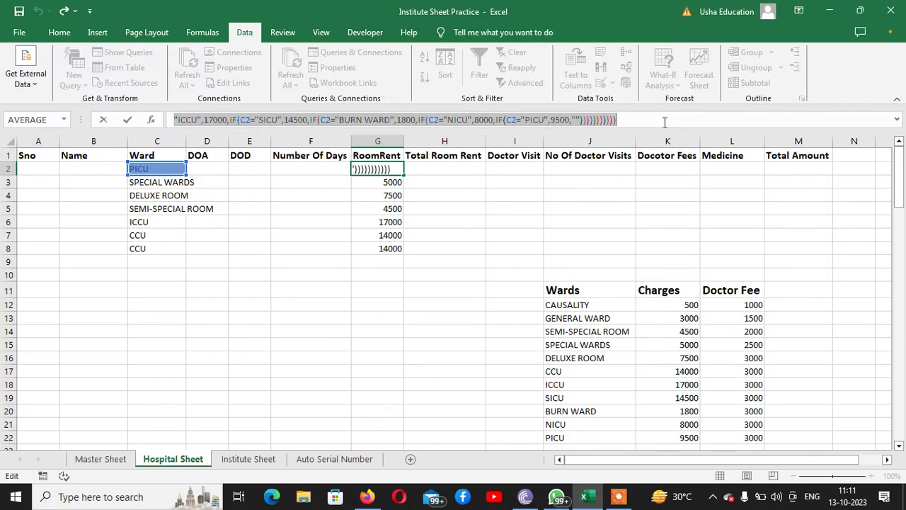
pyautogui.click(515, 169)
pyautogui.press('Escape')
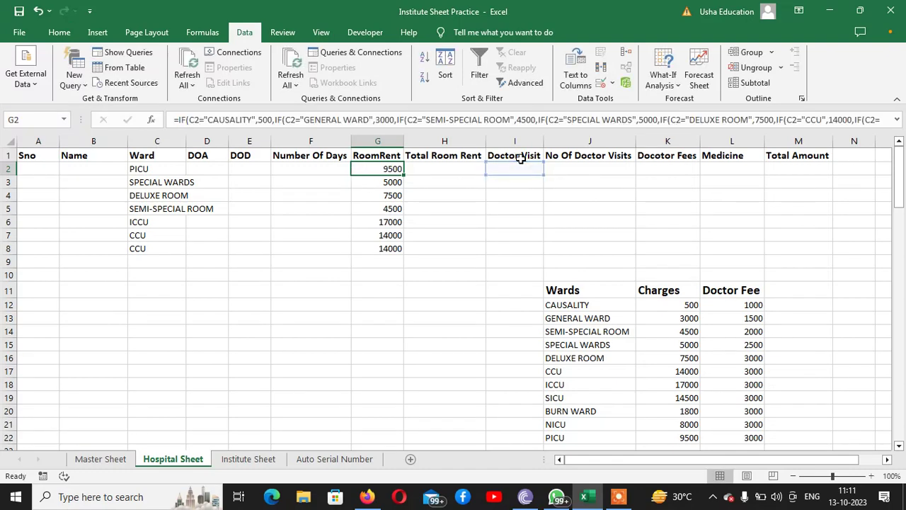
pyautogui.click(525, 168)
pyautogui.hotkey('ctrl', 'v')
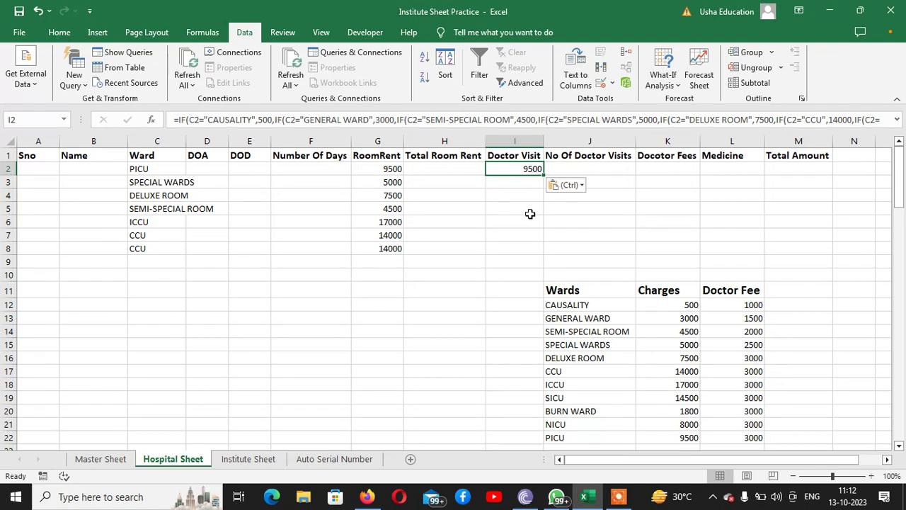
# Step: Change the CAUSALITY amount in the Doctor Visit formula in I2 to 1000
pyautogui.press('F2')
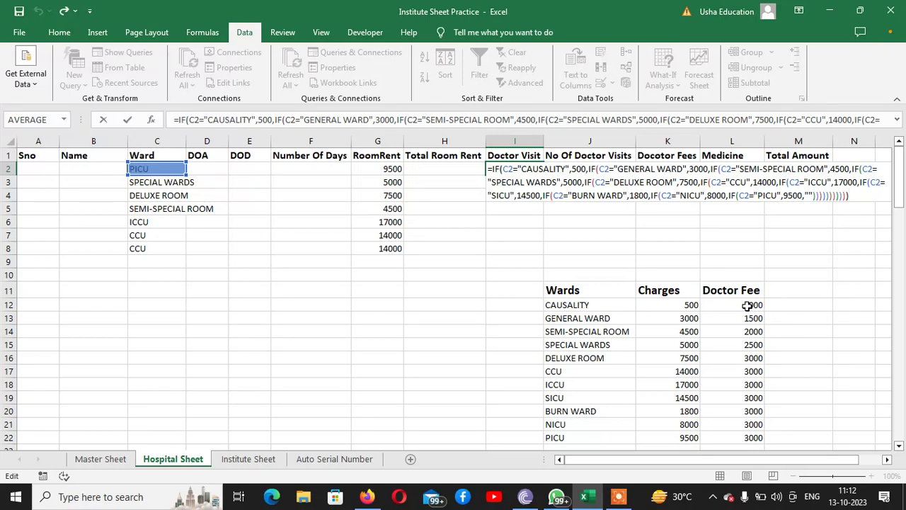
pyautogui.click(579, 171)
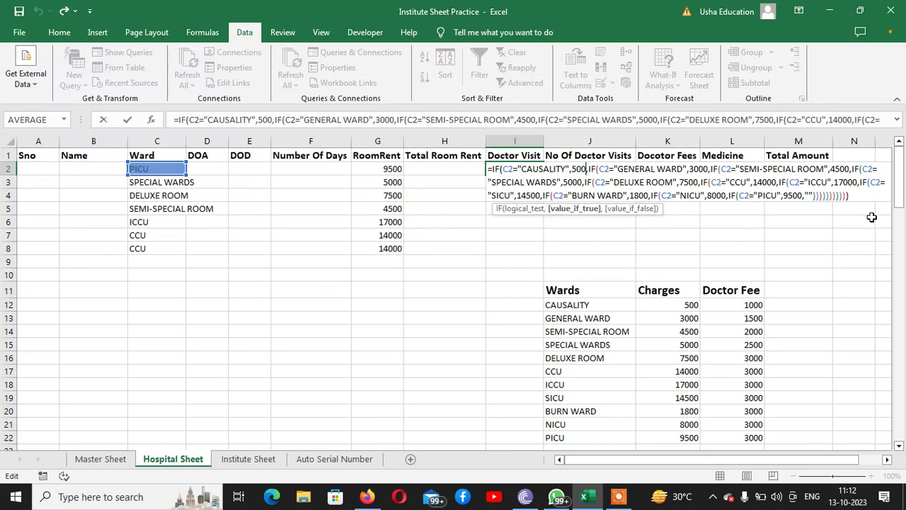
pyautogui.press('BackSpace')
pyautogui.press('BackSpace')
pyautogui.press('BackSpace')
pyautogui.write('1000')
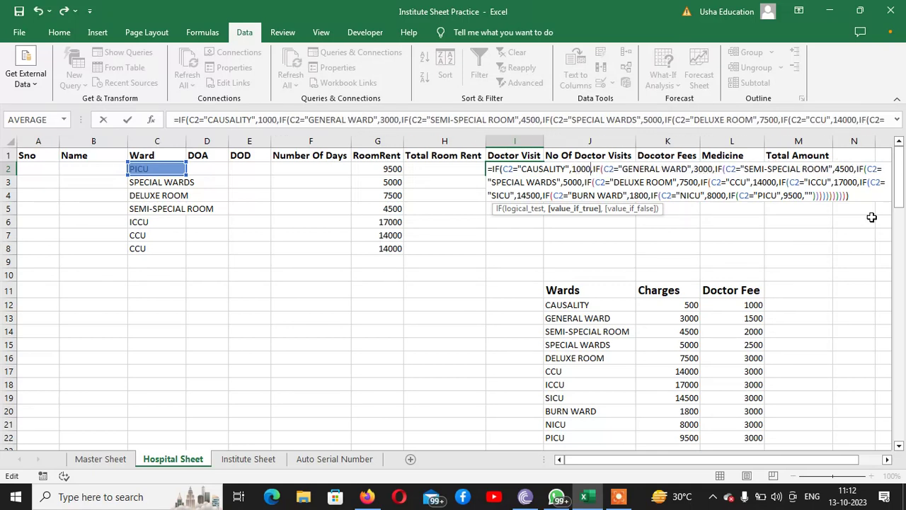
pyautogui.press('Tab')
pyautogui.press('Tab')
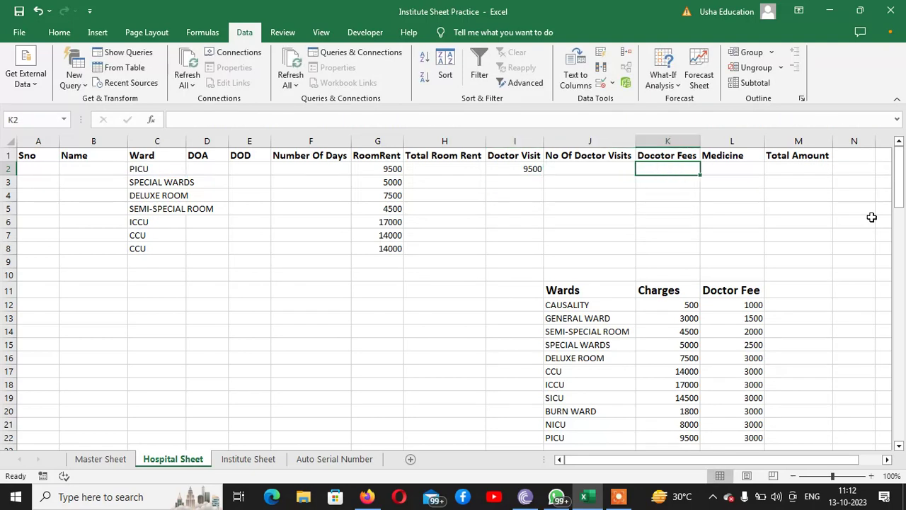
# Step: Change the GENERAL WARD amount in the Doctor Visit formula in I2 to 1500
pyautogui.press('Left')
pyautogui.press('Left')
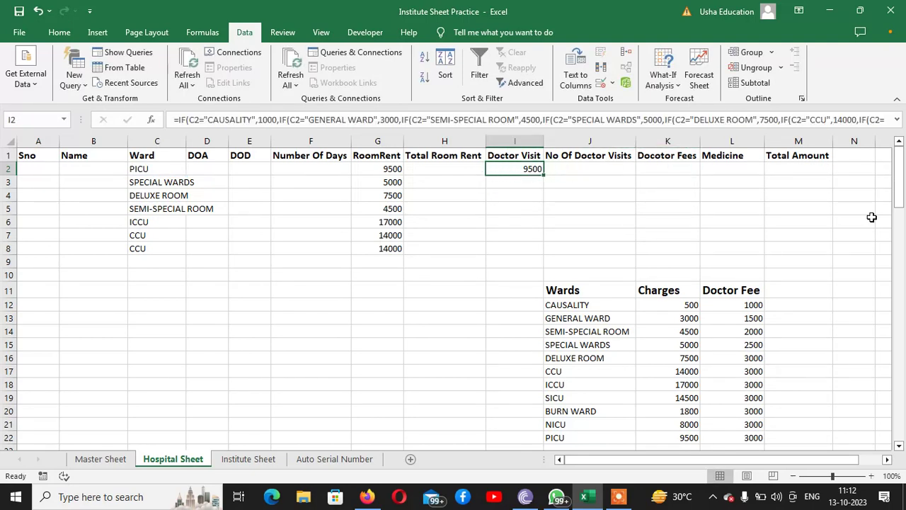
pyautogui.press('F2')
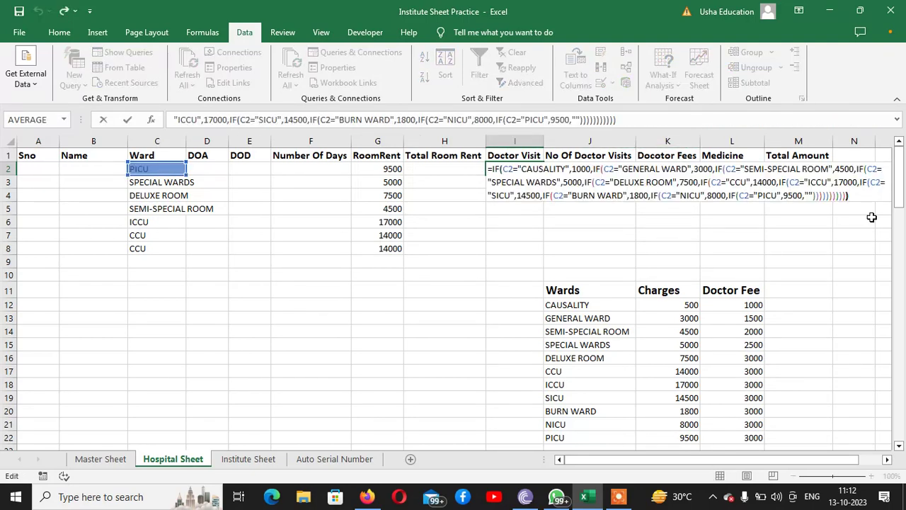
pyautogui.press('Up')
pyautogui.press('Up')
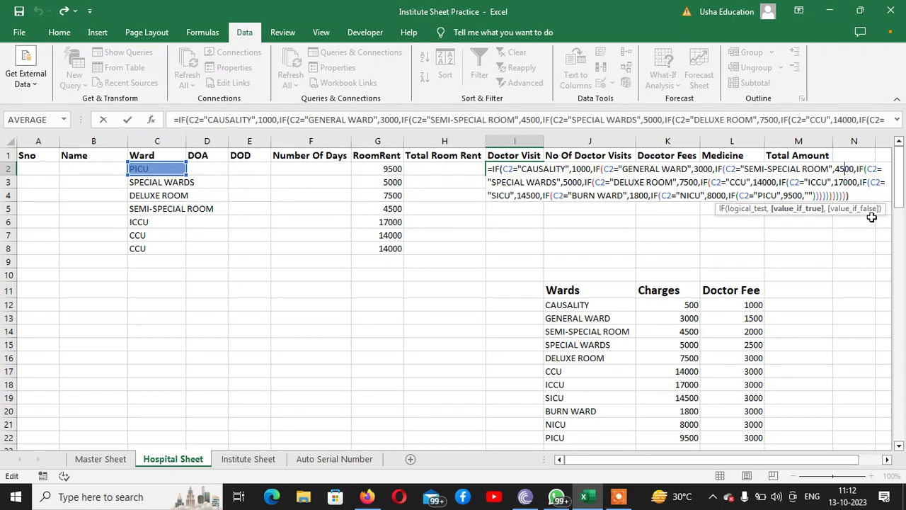
pyautogui.press('Left')
pyautogui.press('Left')
pyautogui.press('Left')
pyautogui.press('Left')
pyautogui.press('Left')
pyautogui.press('Left')
pyautogui.press('Left')
pyautogui.press('Left')
pyautogui.press('Left')
pyautogui.press('Left')
pyautogui.press('Left')
pyautogui.press('Left')
pyautogui.press('Left')
pyautogui.press('Left')
pyautogui.press('Left')
pyautogui.press('Left')
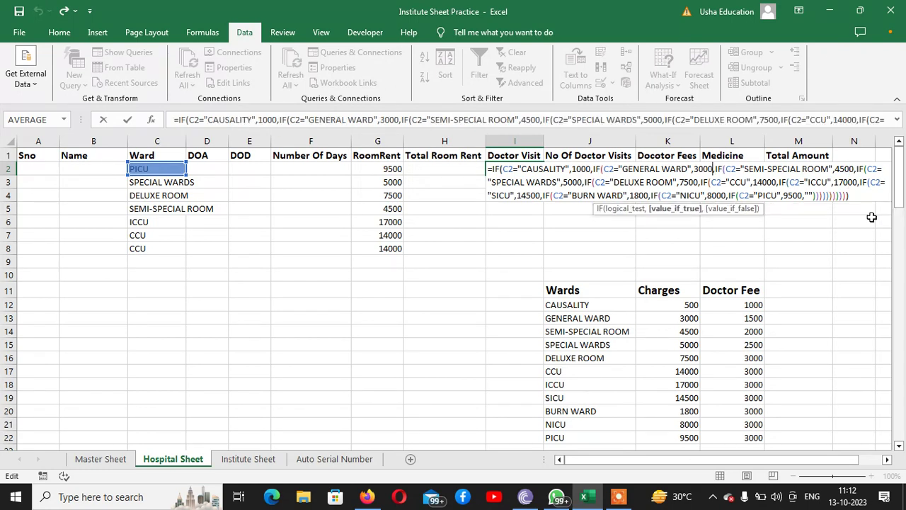
pyautogui.press('BackSpace')
pyautogui.press('BackSpace')
pyautogui.press('BackSpace')
pyautogui.press('BackSpace')
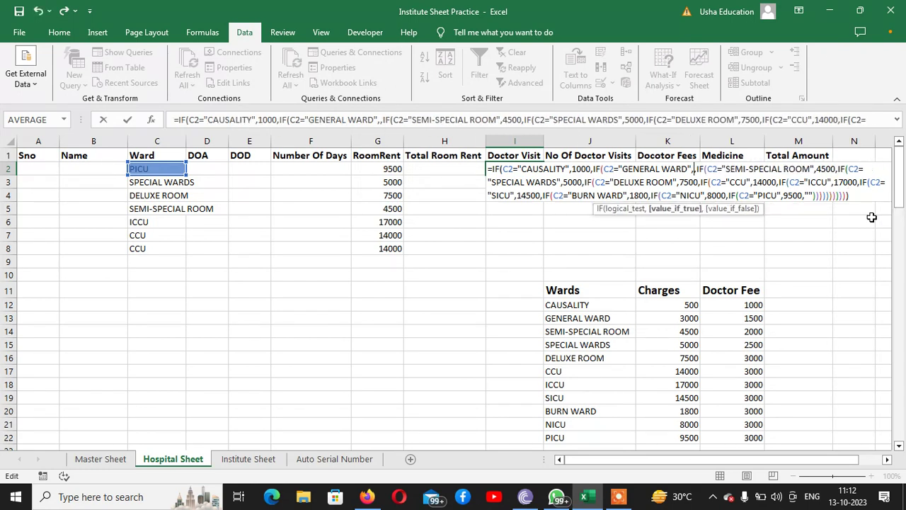
pyautogui.write('1500')
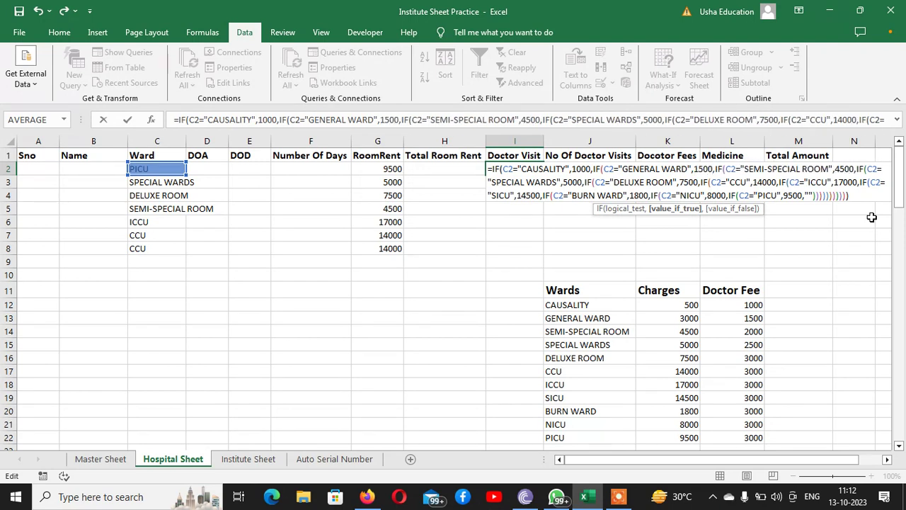
# Step: Change the SEMI-SPECIAL ROOM amount in the I2 Doctor Visit formula to 2000
pyautogui.press('Right')
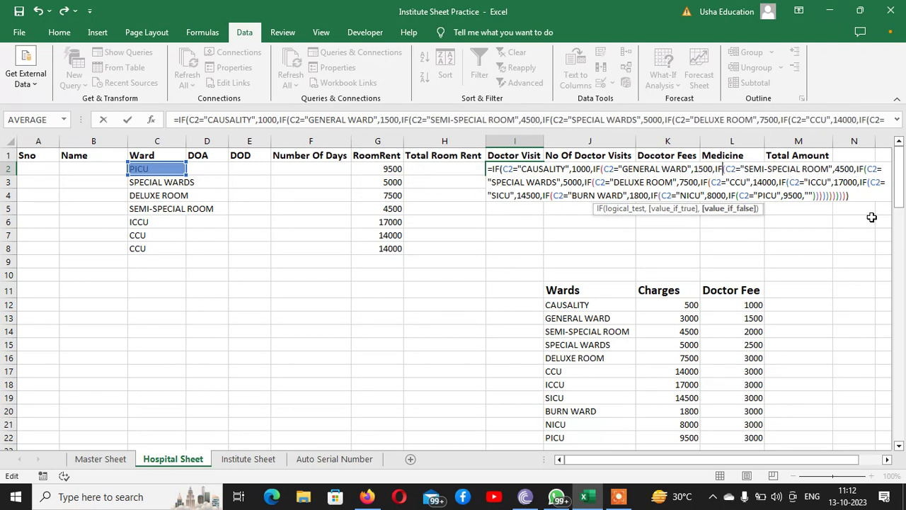
pyautogui.press('Right')
pyautogui.press('Right')
pyautogui.press('Right')
pyautogui.press('Right')
pyautogui.press('Right')
pyautogui.press('Right')
pyautogui.press('Right')
pyautogui.press('Right')
pyautogui.press('Right')
pyautogui.press('Right')
pyautogui.press('Right')
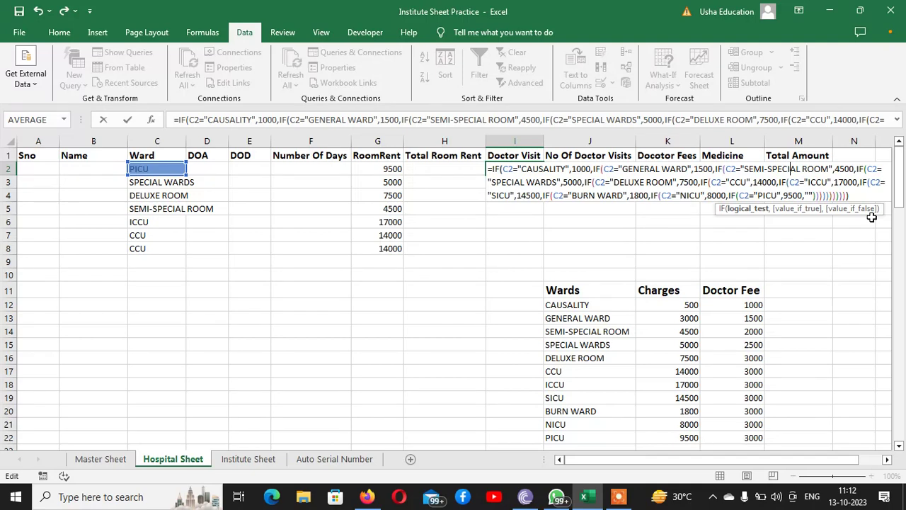
pyautogui.press('Right')
pyautogui.press('Right')
pyautogui.press('Right')
pyautogui.press('BackSpace')
pyautogui.press('BackSpace')
pyautogui.press('BackSpace')
pyautogui.press('BackSpace')
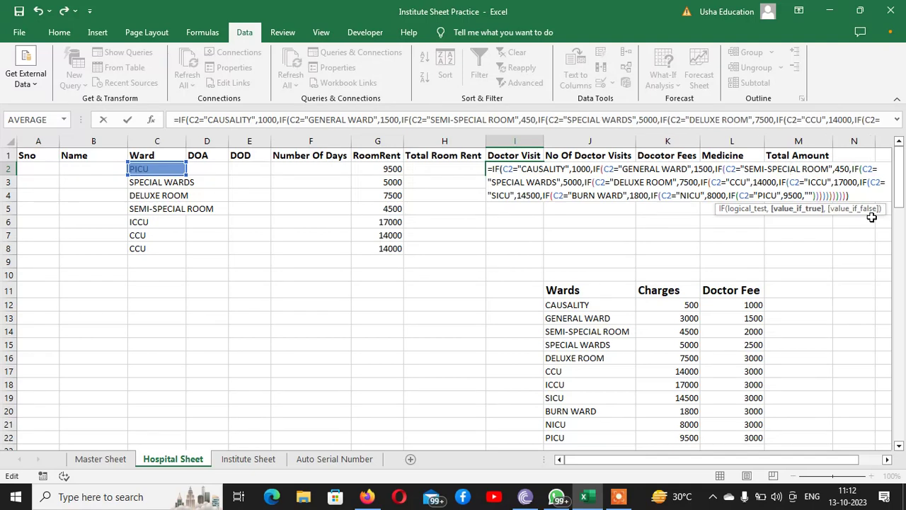
pyautogui.write('2000')
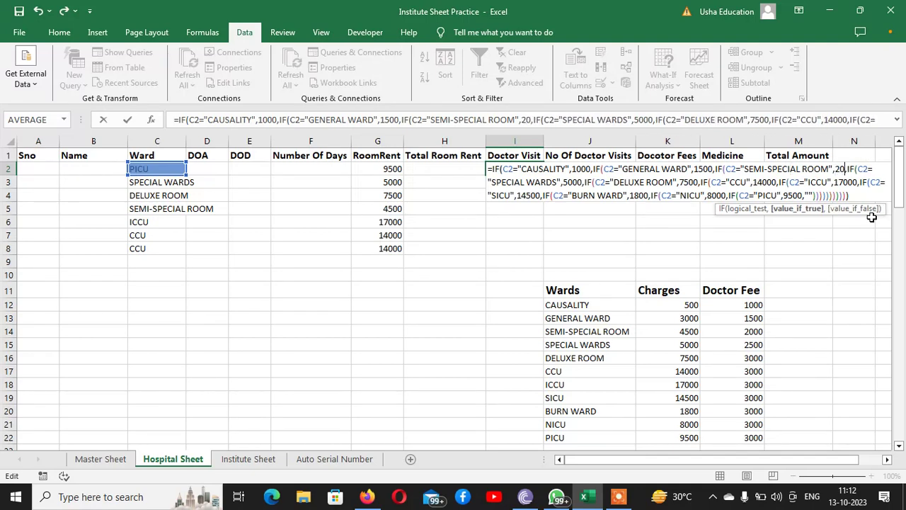
# Step: Replace the SPECIAL WARDS amount in the I2 Doctor Visit formula with 2500
pyautogui.press('Right')
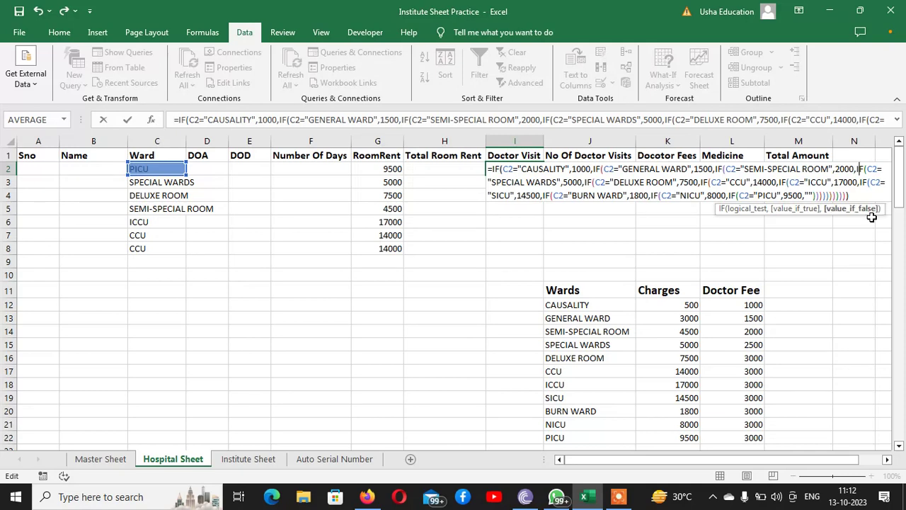
pyautogui.press('Right')
pyautogui.press('Right')
pyautogui.press('Right')
pyautogui.press('Right')
pyautogui.press('Right')
pyautogui.press('Right')
pyautogui.press('Right')
pyautogui.press('Right')
pyautogui.press('Right')
pyautogui.press('Right')
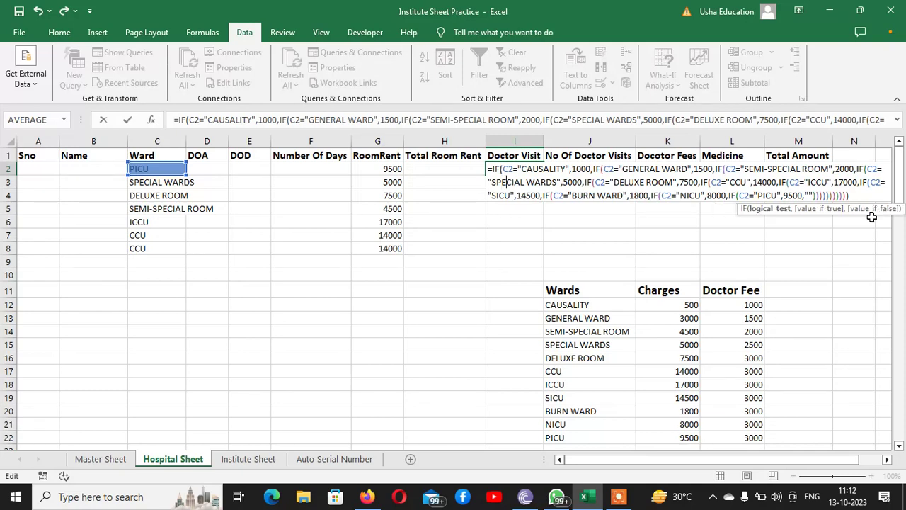
pyautogui.press('Right')
pyautogui.press('Right')
pyautogui.press('Right')
pyautogui.press('Right')
pyautogui.press('Right')
pyautogui.press('Right')
pyautogui.press('Right')
pyautogui.press('Right')
pyautogui.press('BackSpace')
pyautogui.press('BackSpace')
pyautogui.press('BackSpace')
pyautogui.press('BackSpace')
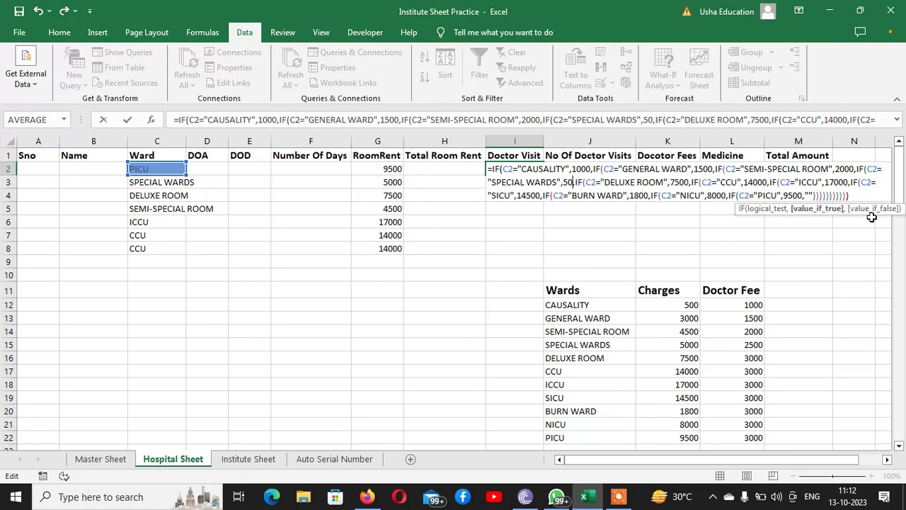
pyautogui.write('2500')
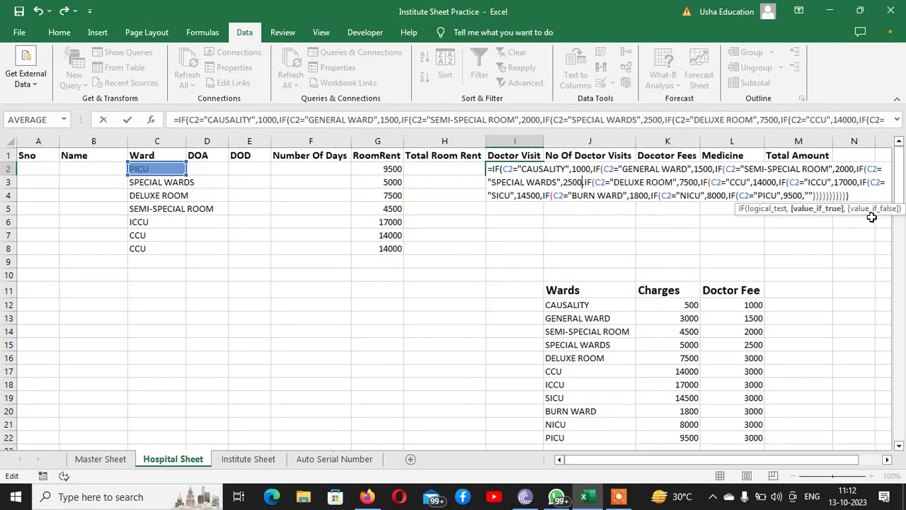
# Step: Replace the DELUXE ROOM amount in the I2 Doctor Visit formula with 3000
pyautogui.press('Right')
pyautogui.press('Right')
pyautogui.press('Right')
pyautogui.press('Right')
pyautogui.press('Right')
pyautogui.press('Right')
pyautogui.press('Right')
pyautogui.press('Right')
pyautogui.press('Right')
pyautogui.press('Right')
pyautogui.press('Right')
pyautogui.press('Right')
pyautogui.press('Right')
pyautogui.press('Right')
pyautogui.press('Right')
pyautogui.press('Right')
pyautogui.press('Right')
pyautogui.press('Right')
pyautogui.press('Right')
pyautogui.press('Right')
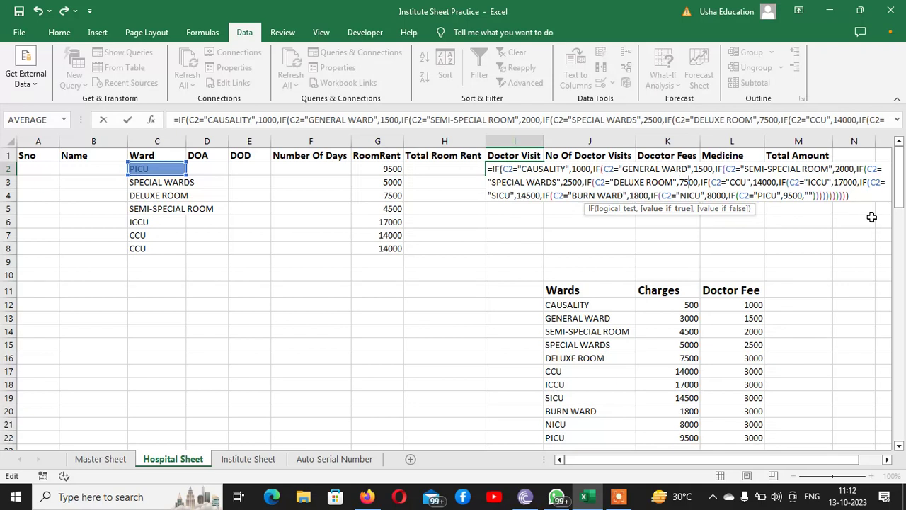
pyautogui.press('Delete')
pyautogui.press('Delete')
pyautogui.press('Delete')
pyautogui.press('Delete')
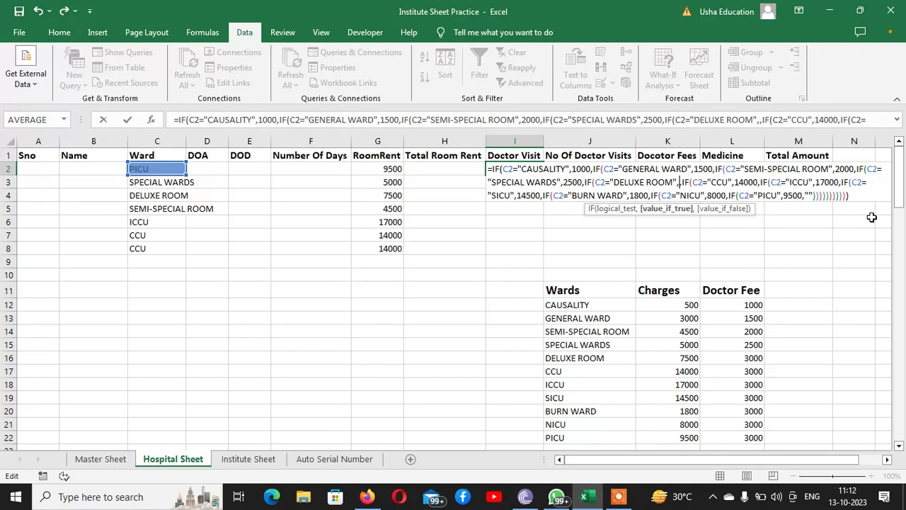
pyautogui.write('3000')
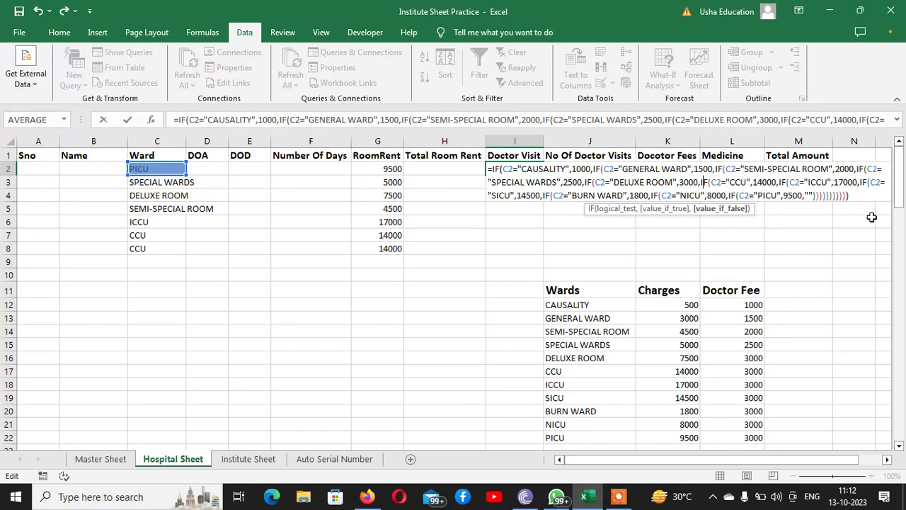
# Step: Set the amount returned for CCU in the I2 Doctor Visit formula to 3000
pyautogui.press('Right')
pyautogui.press('Right')
pyautogui.press('Right')
pyautogui.press('Right')
pyautogui.press('Right')
pyautogui.press('Right')
pyautogui.press('Right')
pyautogui.press('Right')
pyautogui.press('Right')
pyautogui.press('Right')
pyautogui.press('Right')
pyautogui.press('Right')
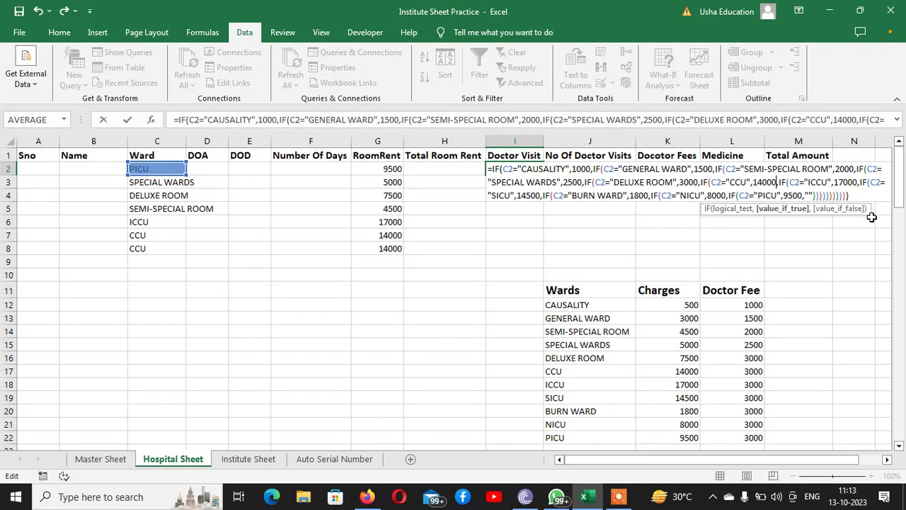
pyautogui.press('Delete')
pyautogui.press('Delete')
pyautogui.press('Delete')
pyautogui.press('Delete')
pyautogui.press('Delete')
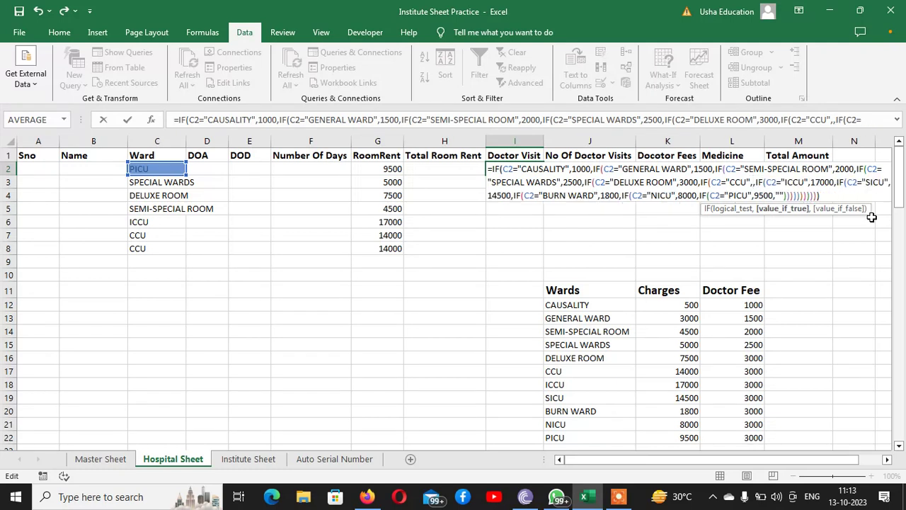
pyautogui.write('3000')
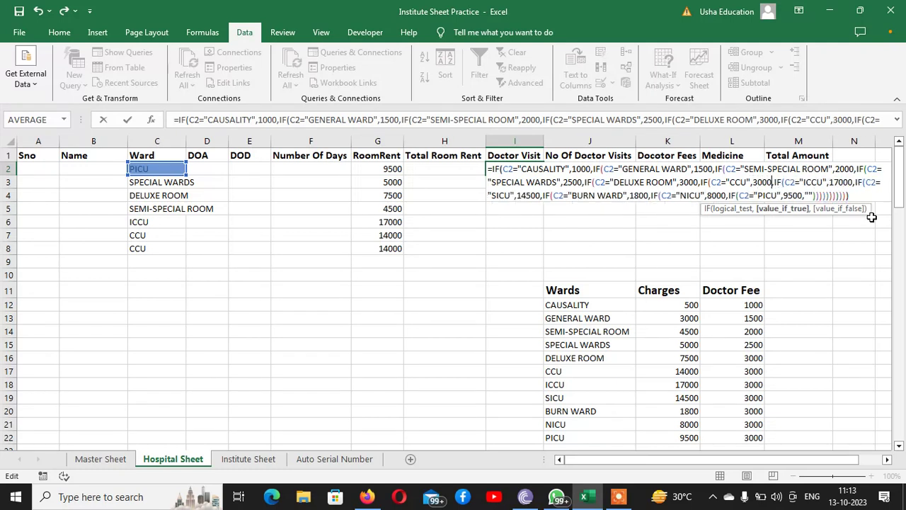
# Step: Set the amount returned for ICCU in the I2 Doctor Visit formula to 3000
pyautogui.press('Right')
pyautogui.press('Right')
pyautogui.press('Right')
pyautogui.press('Right')
pyautogui.press('Right')
pyautogui.press('Right')
pyautogui.press('Right')
pyautogui.press('Right')
pyautogui.press('Right')
pyautogui.press('Right')
pyautogui.press('Right')
pyautogui.press('Right')
pyautogui.press('Right')
pyautogui.press('Right')
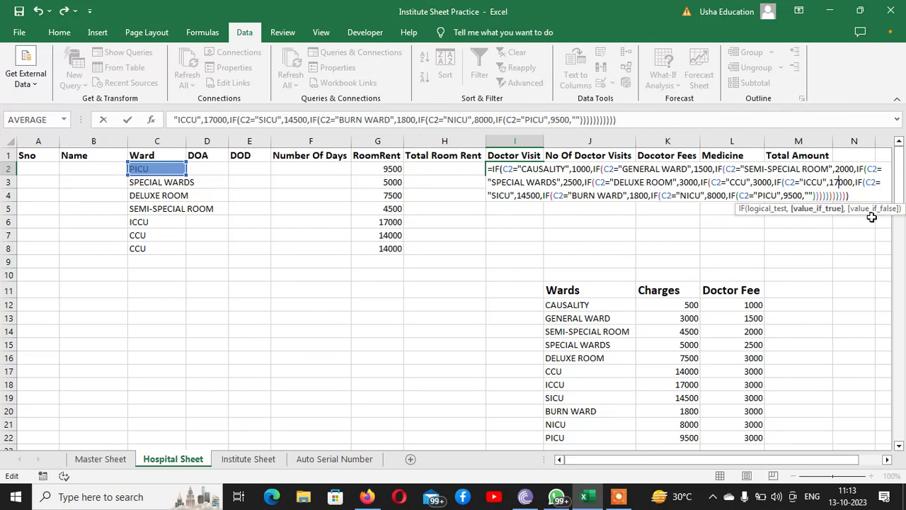
pyautogui.press('Delete')
pyautogui.press('Delete')
pyautogui.press('Delete')
pyautogui.press('Delete')
pyautogui.press('Delete')
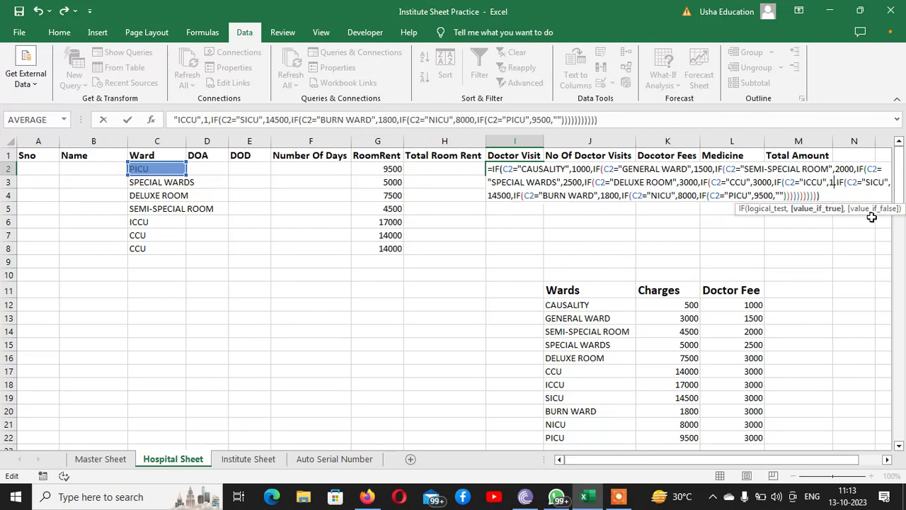
pyautogui.write('3000')
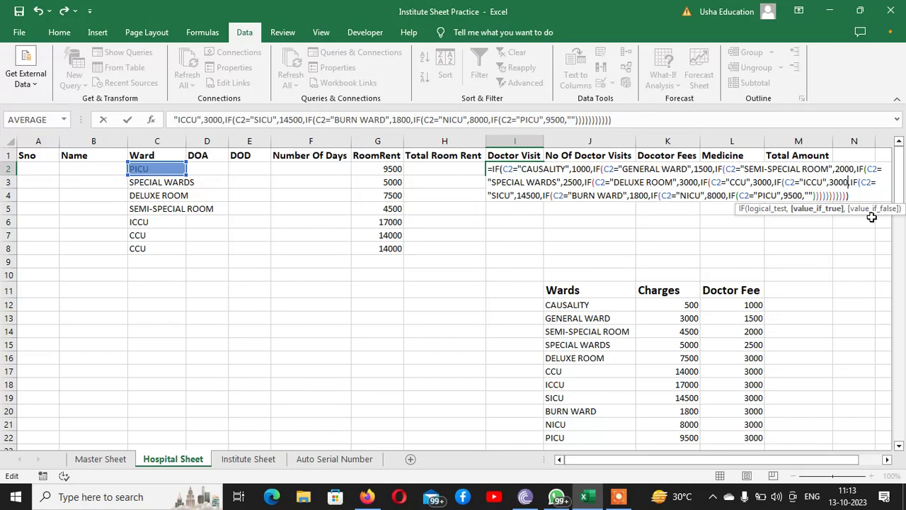
# Step: Set the amount returned for SICU in the I2 Doctor Visit formula to 3000
pyautogui.press('Right')
pyautogui.press('Right')
pyautogui.press('Right')
pyautogui.press('Right')
pyautogui.press('Right')
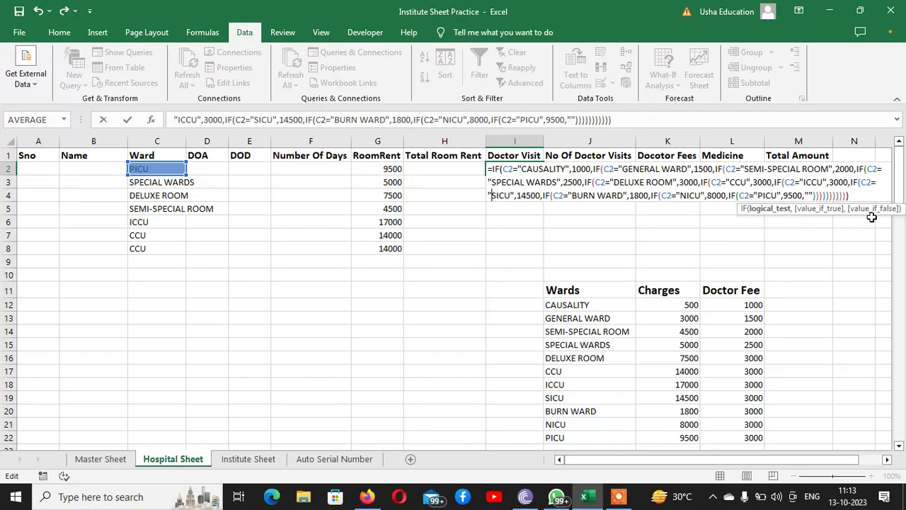
pyautogui.press('Right')
pyautogui.press('Right')
pyautogui.press('Right')
pyautogui.press('Right')
pyautogui.press('Right')
pyautogui.press('Right')
pyautogui.press('Right')
pyautogui.press('Right')
pyautogui.press('Right')
pyautogui.press('Right')
pyautogui.press('Right')
pyautogui.press('BackSpace')
pyautogui.press('BackSpace')
pyautogui.press('BackSpace')
pyautogui.press('BackSpace')
pyautogui.press('BackSpace')
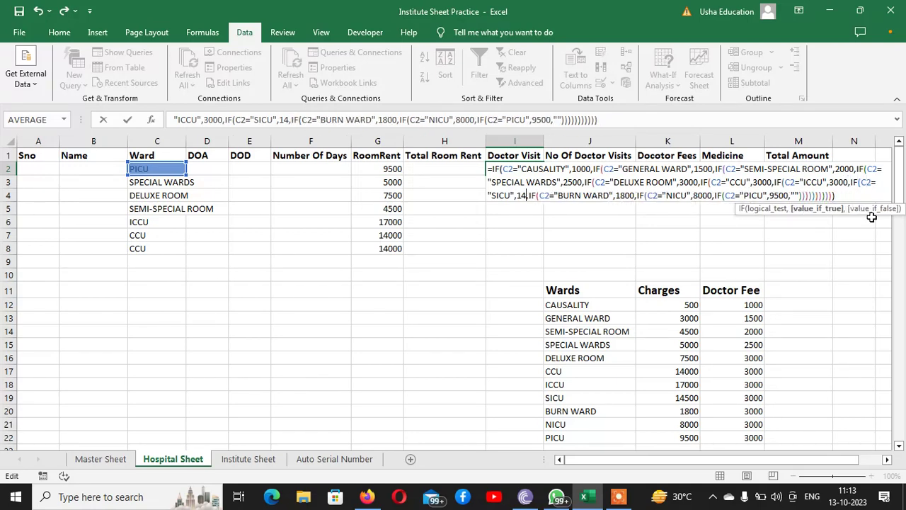
pyautogui.write('3000')
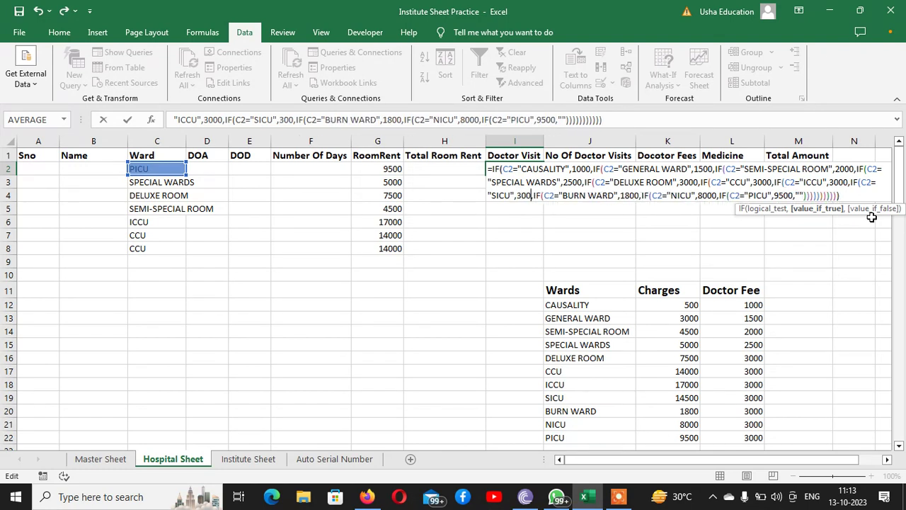
# Step: Set the amount returned for BURN WARD in the I2 Doctor Visit formula to 3000
pyautogui.press('Right')
pyautogui.press('Right')
pyautogui.press('Right')
pyautogui.press('Right')
pyautogui.press('Right')
pyautogui.press('Right')
pyautogui.press('Right')
pyautogui.press('Right')
pyautogui.press('Right')
pyautogui.press('Right')
pyautogui.press('Right')
pyautogui.press('Right')
pyautogui.press('Right')
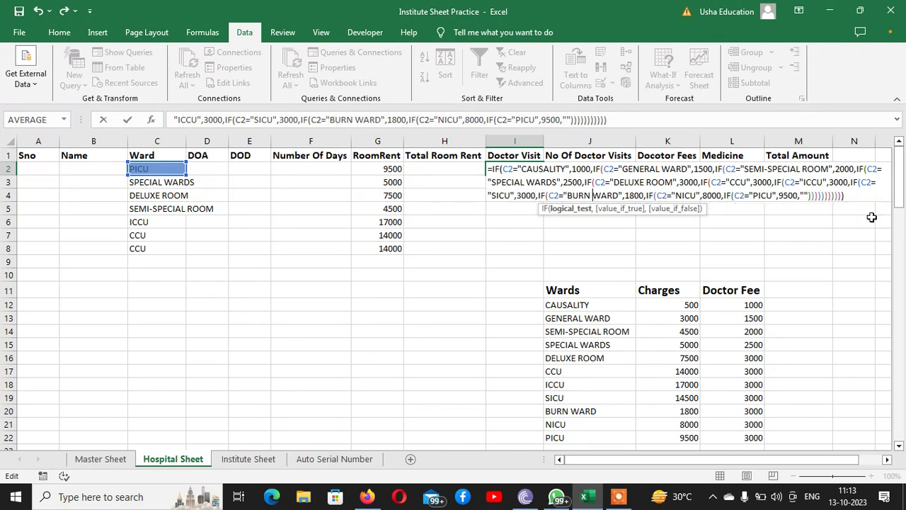
pyautogui.press('Right')
pyautogui.press('Right')
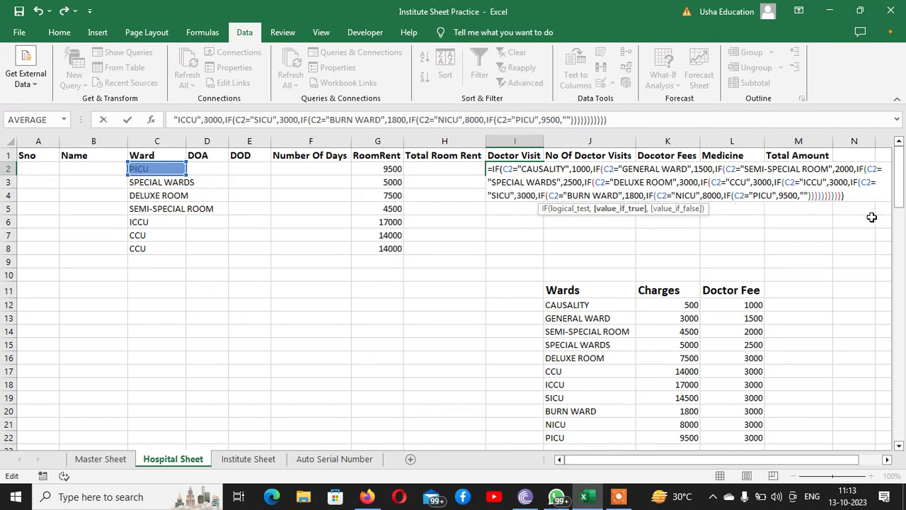
pyautogui.press('BackSpace')
pyautogui.press('Delete')
pyautogui.press('Delete')
pyautogui.press('Delete')
pyautogui.write('3000')
# Step: Set the amount returned for NICU in the I2 Doctor Visit formula to 3000
pyautogui.press('Right')
pyautogui.press('Right')
pyautogui.press('Right')
pyautogui.press('Right')
pyautogui.press('Right')
pyautogui.press('Right')
pyautogui.press('Right')
pyautogui.press('Right')
pyautogui.press('Right')
pyautogui.press('Right')
pyautogui.press('Right')
pyautogui.press('Right')
pyautogui.press('Right')
pyautogui.press('Right')
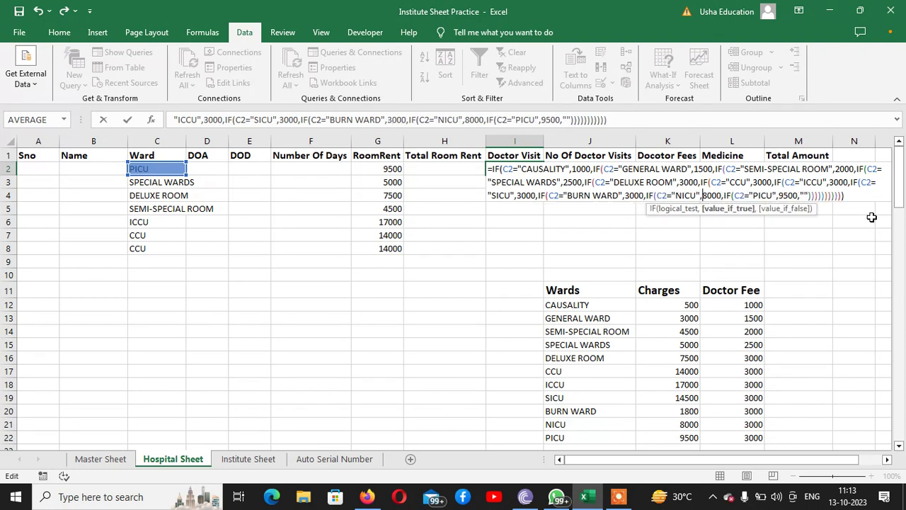
pyautogui.press('BackSpace')
pyautogui.press('BackSpace')
pyautogui.press('BackSpace')
pyautogui.press('BackSpace')
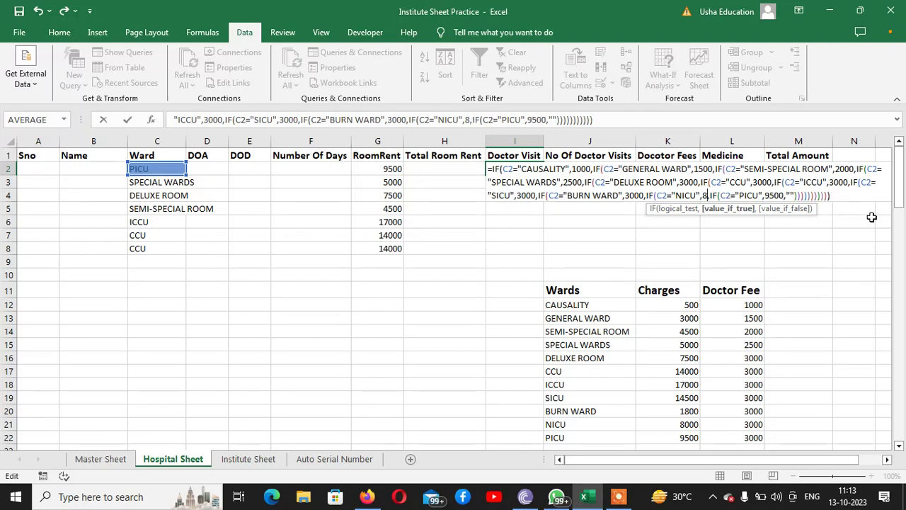
pyautogui.write('3000')
# Step: Set the amount returned for PICU in the I2 Doctor Visit formula to 3000 and commit the formula
pyautogui.press('Right')
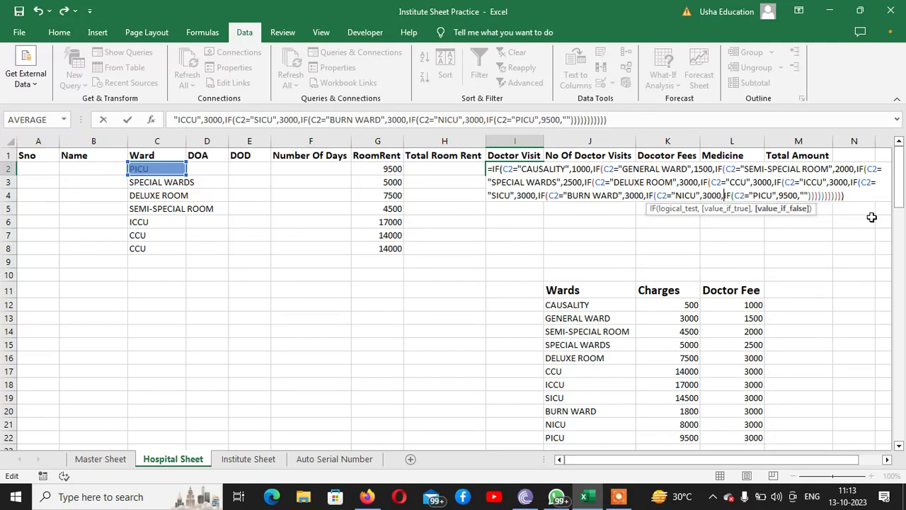
pyautogui.press('Right')
pyautogui.press('Right')
pyautogui.press('Right')
pyautogui.press('Right')
pyautogui.press('Right')
pyautogui.press('Right')
pyautogui.press('Right')
pyautogui.press('Right')
pyautogui.press('Right')
pyautogui.press('Right')
pyautogui.press('Right')
pyautogui.press('Right')
pyautogui.press('Right')
pyautogui.press('Right')
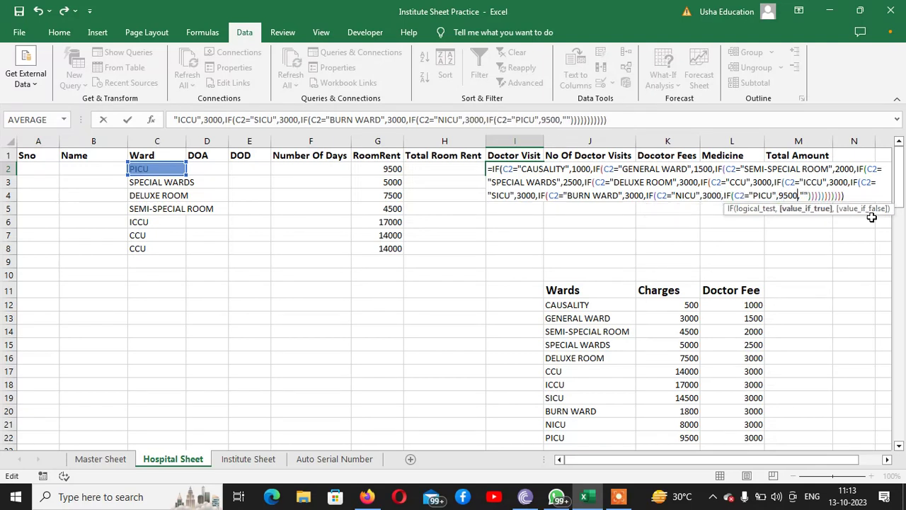
pyautogui.press('BackSpace')
pyautogui.press('BackSpace')
pyautogui.press('BackSpace')
pyautogui.press('BackSpace')
pyautogui.write('3')
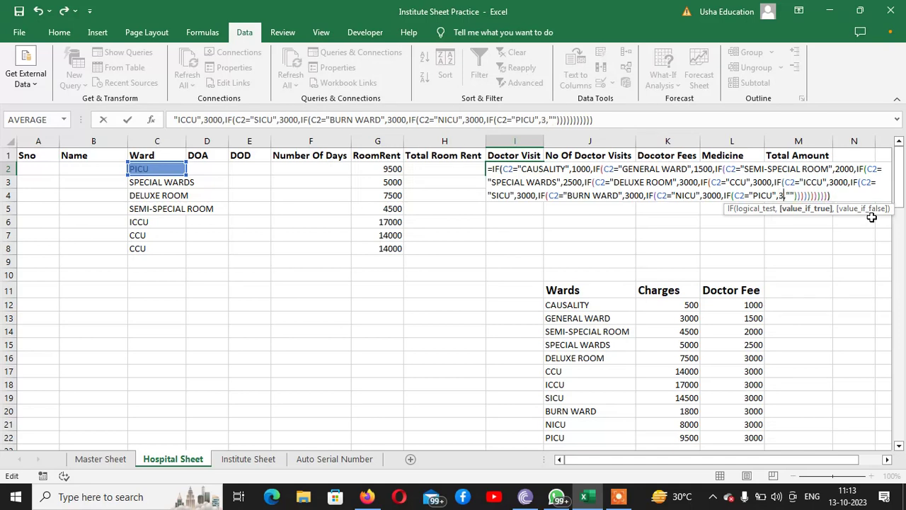
pyautogui.write('000')
pyautogui.press('Return')
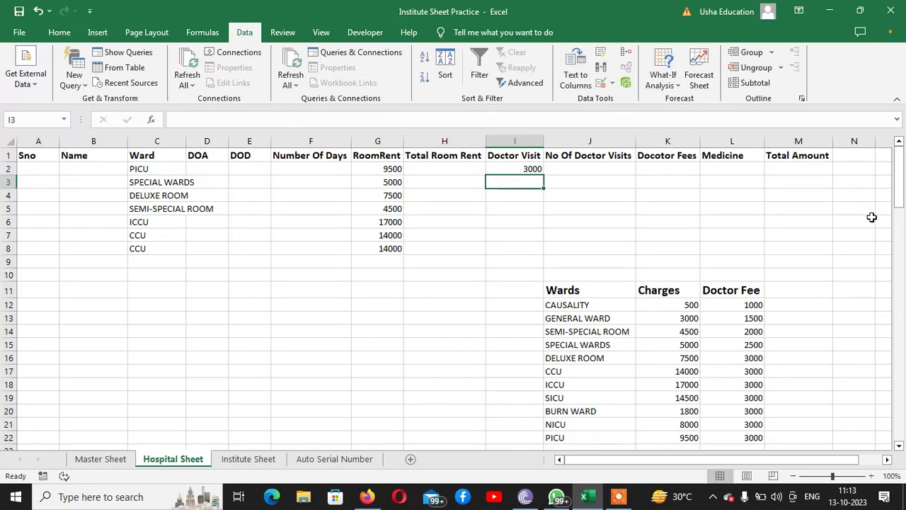
# Step: Fill the I2 Doctor Visit formula down column I, well past the rows that hold ward entries
pyautogui.click(529, 170)
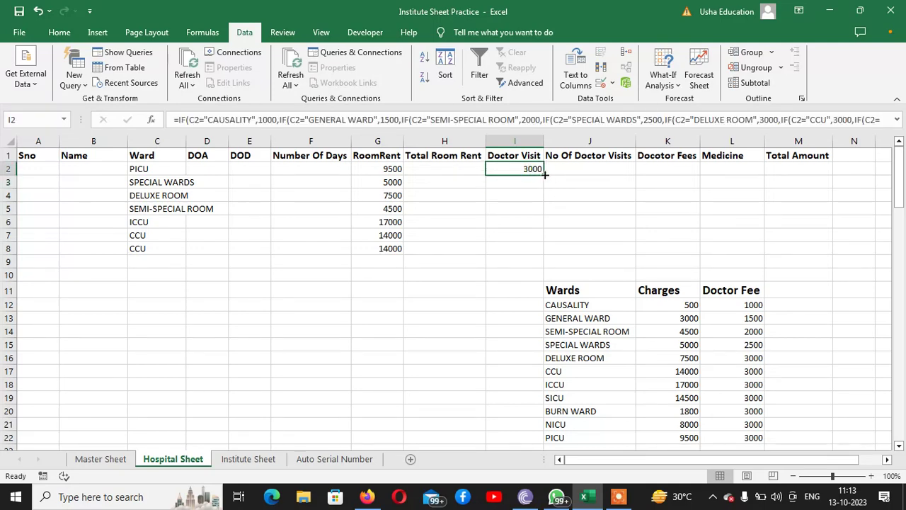
pyautogui.moveTo(544, 174); pyautogui.dragTo(545, 409)
pyautogui.scroll(20, 545, 403)
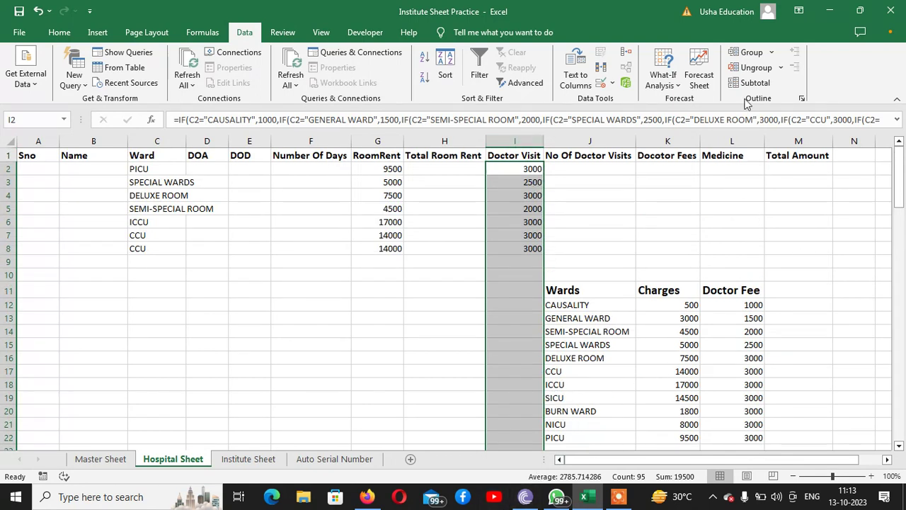
# Step: Clear the ward charges reference table in J11:L21 and the sample ward entries in C3:C8
pyautogui.moveTo(575, 291); pyautogui.dragTo(751, 430)
pyautogui.press('Delete')
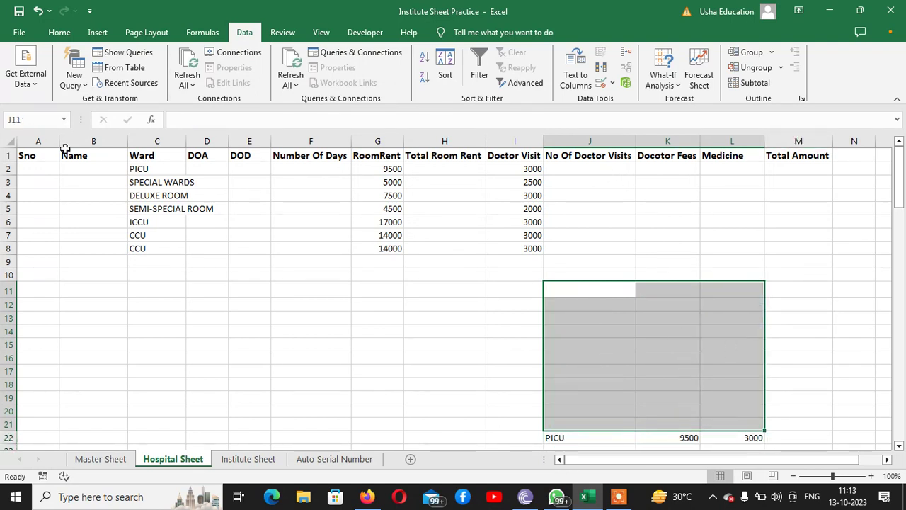
pyautogui.moveTo(146, 183); pyautogui.dragTo(148, 245)
pyautogui.press('Delete')
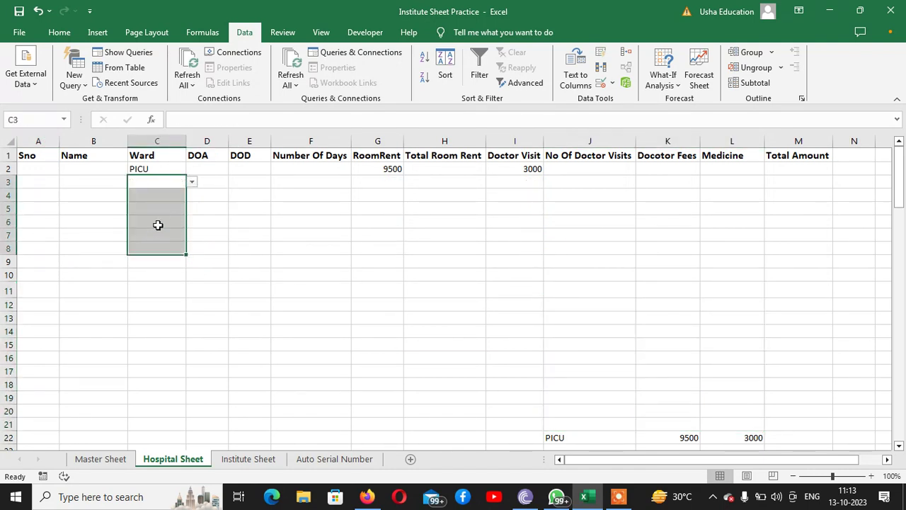
# Step: Test the formulas by switching the ward in C2 to SICU, DELUXE ROOM and SPECIAL WARDS in turn
pyautogui.click(157, 170)
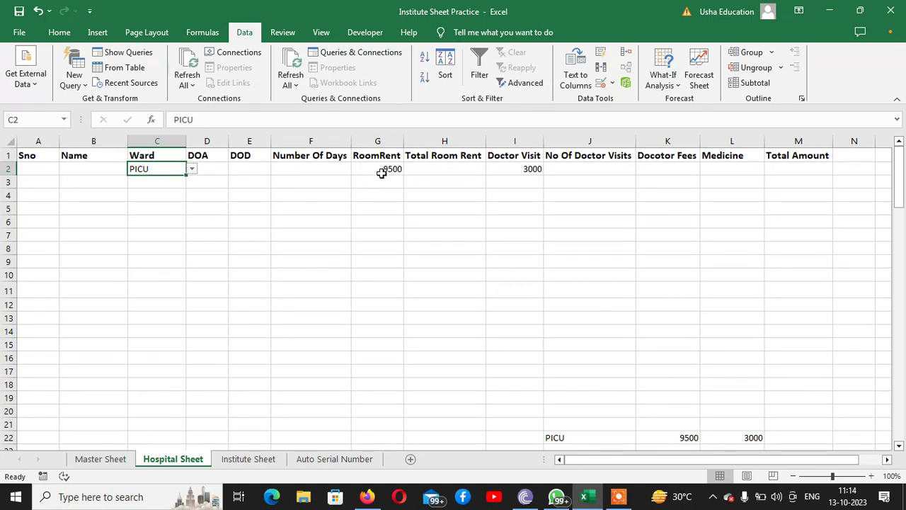
pyautogui.click(191, 170)
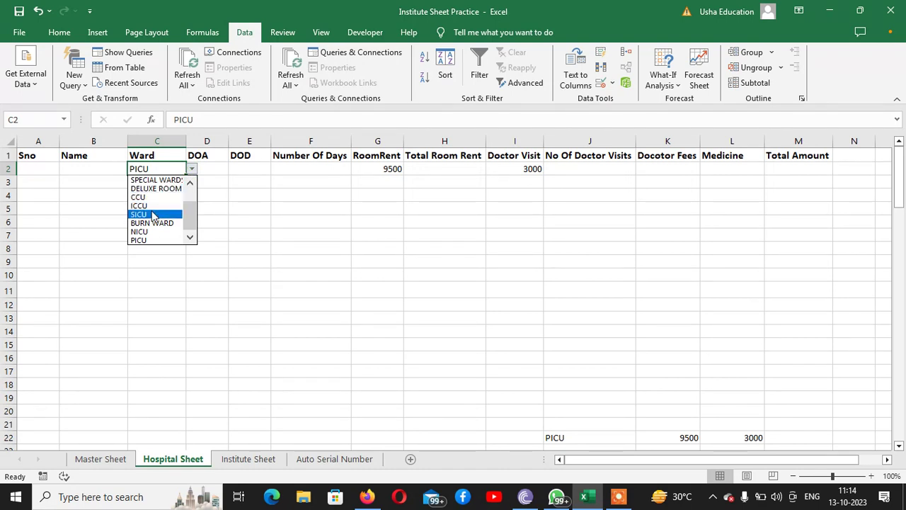
pyautogui.click(152, 216)
pyautogui.click(192, 170)
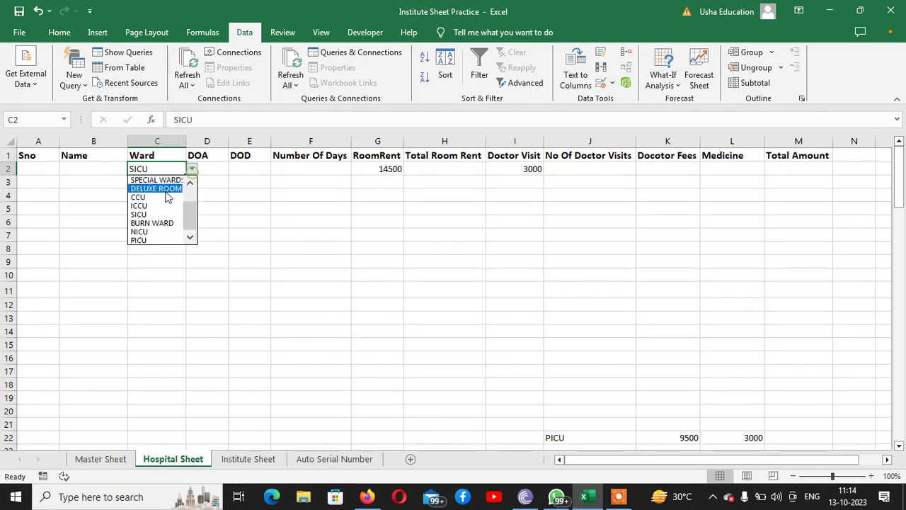
pyautogui.click(167, 189)
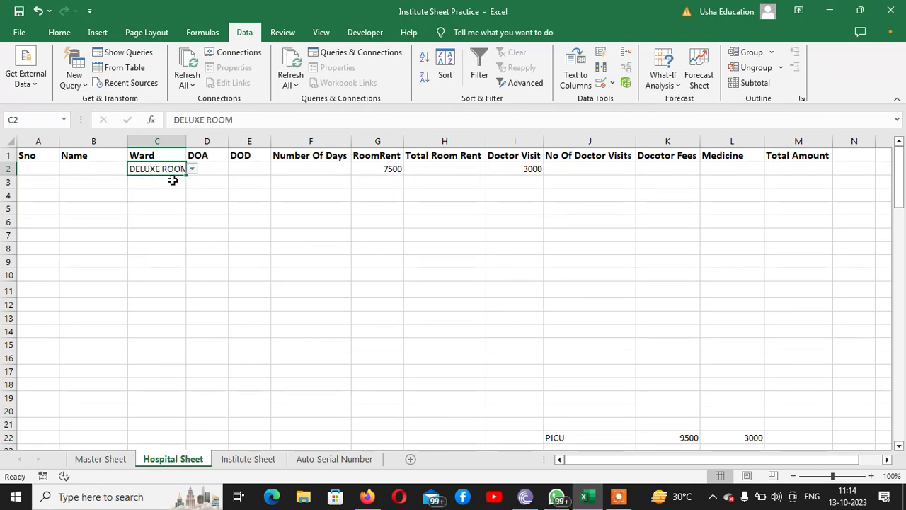
pyautogui.click(192, 169)
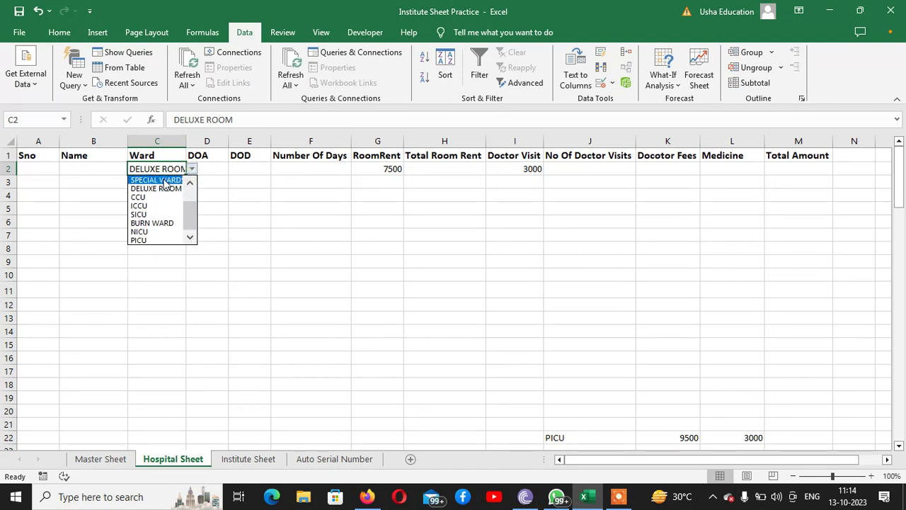
pyautogui.click(166, 178)
# Step: Set the ward in C2 to CAUSALITY
pyautogui.click(198, 170)
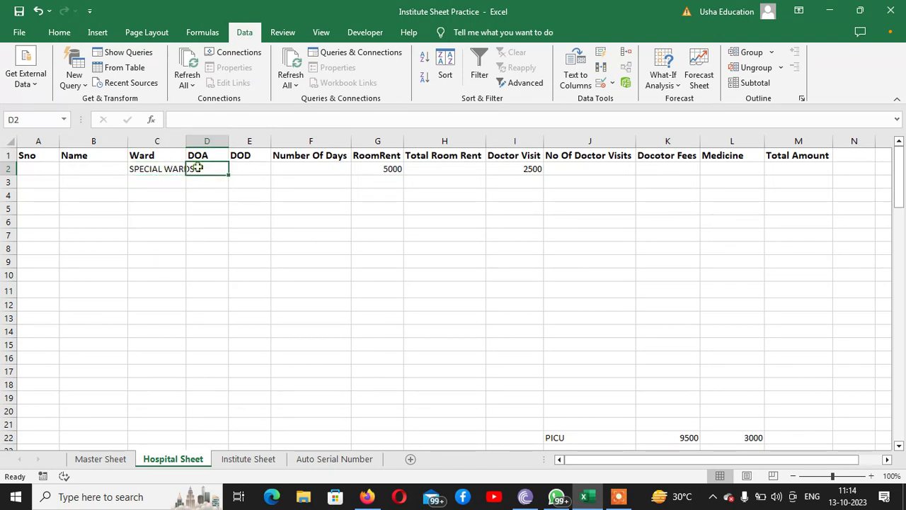
pyautogui.click(175, 168)
pyautogui.click(192, 170)
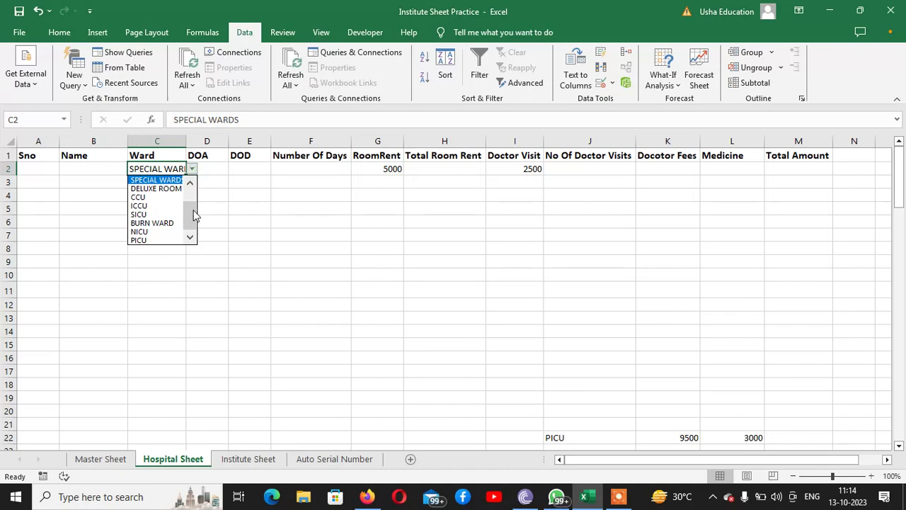
pyautogui.moveTo(193, 208); pyautogui.dragTo(196, 196)
pyautogui.click(159, 179)
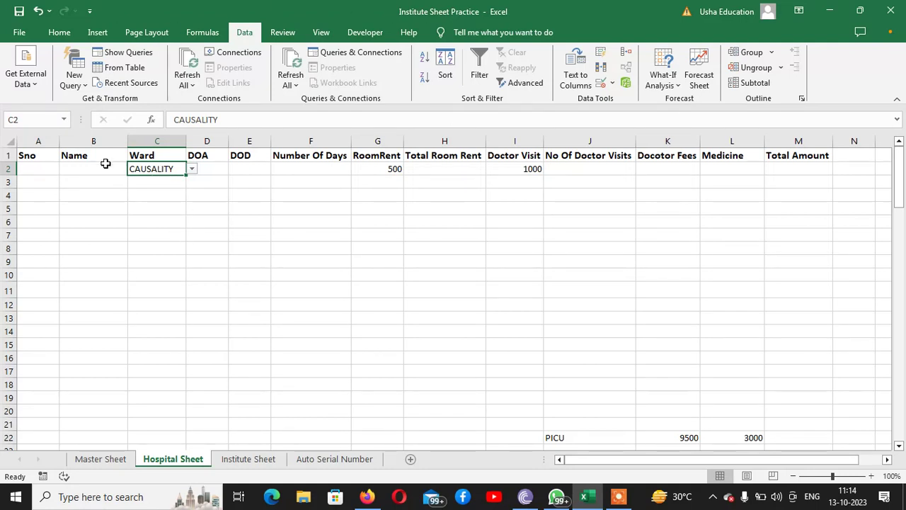
# Step: Enter the serial numbers 1 and 2 manually in A2 and A3, and clear both cells again
pyautogui.click(220, 172)
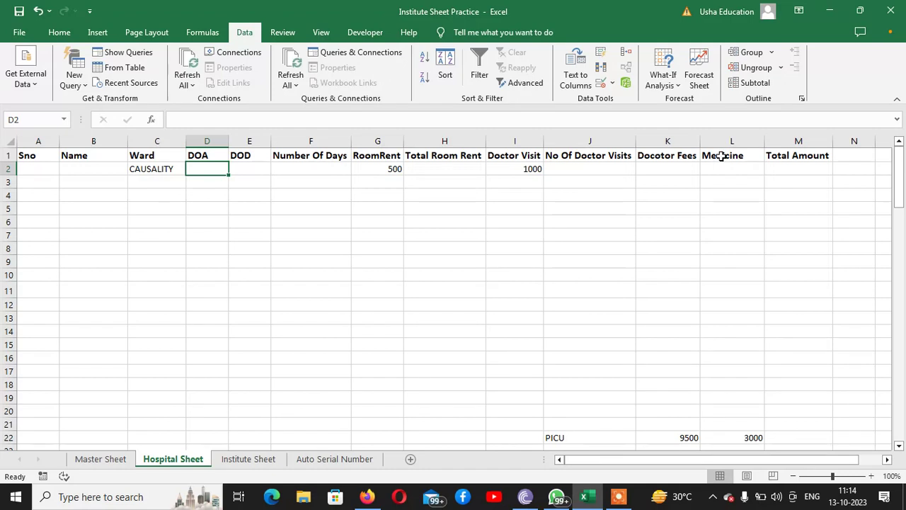
pyautogui.press('Left')
pyautogui.press('Left')
pyautogui.press('Left')
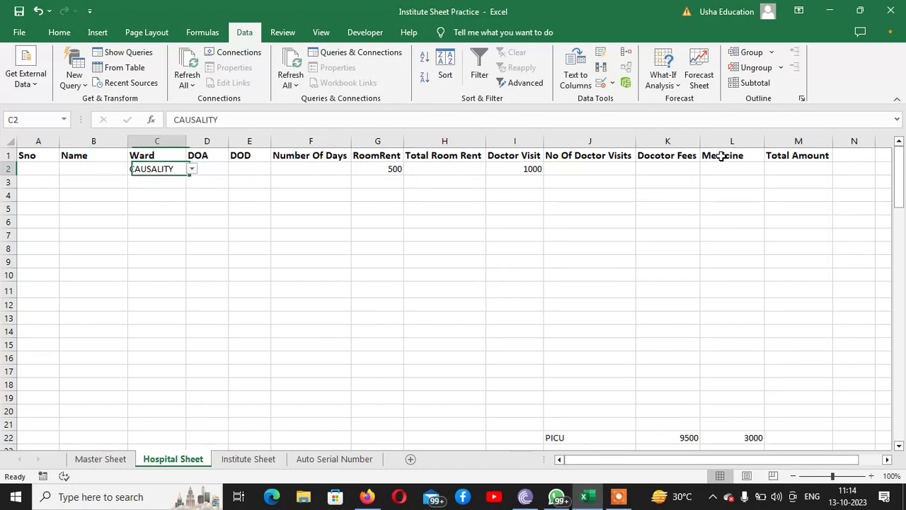
pyautogui.write('1')
pyautogui.press('Return')
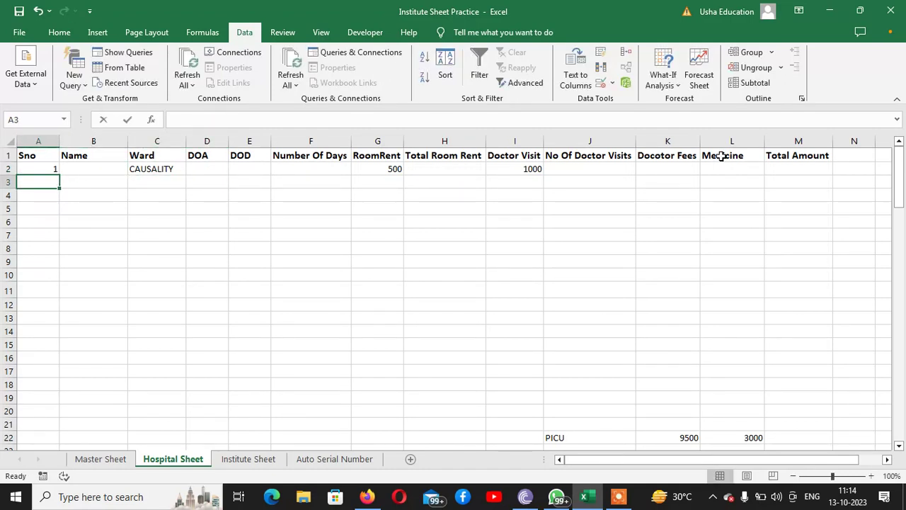
pyautogui.write('2')
pyautogui.press('Return')
pyautogui.press('Up')
pyautogui.press('Up')
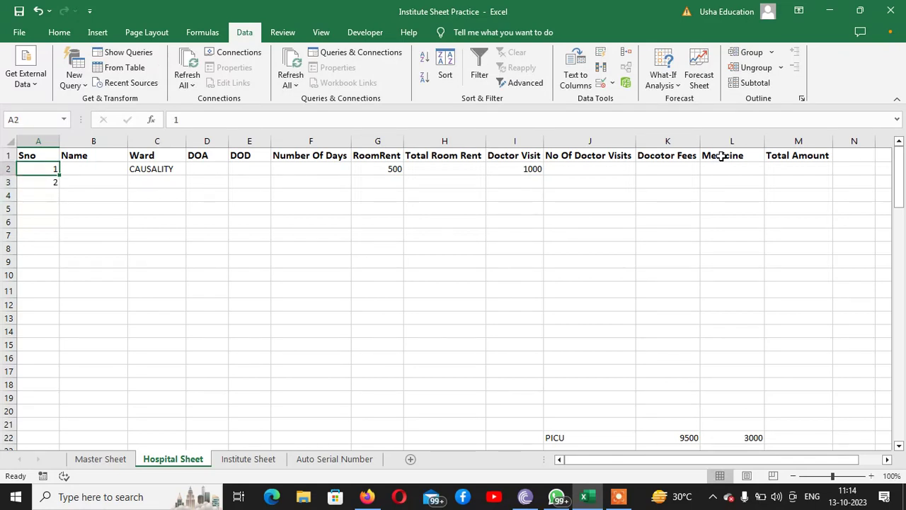
pyautogui.hotkey('shift', 'Down')
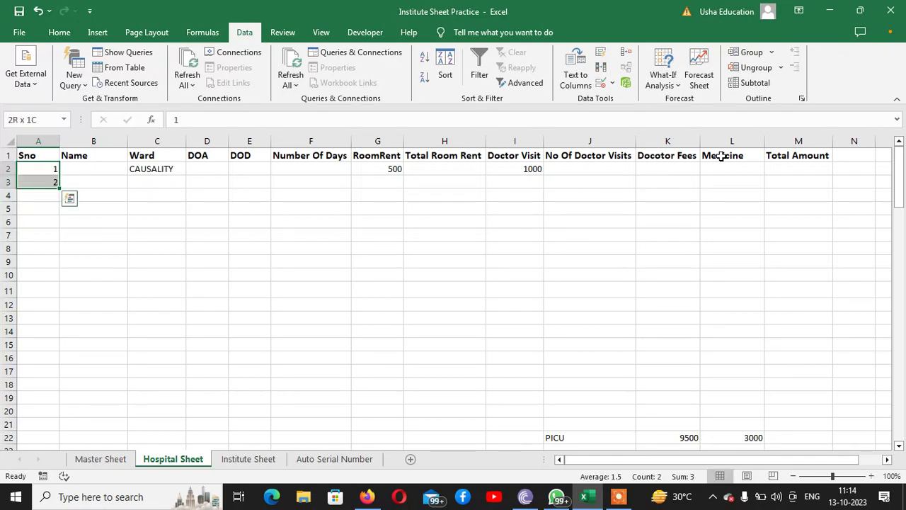
pyautogui.press('Delete')
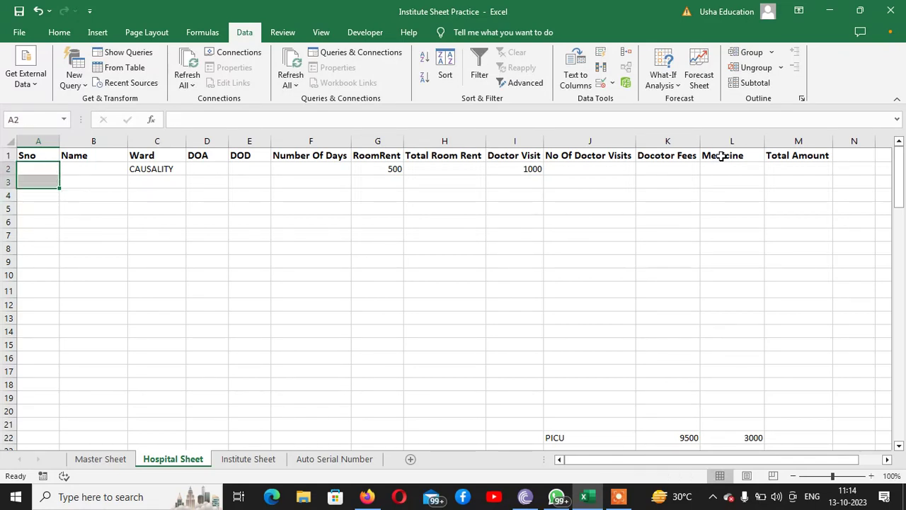
# Step: Enter the automatic serial number formula =IF(ISBLANK(B2),"",ROW()-1) in A2
pyautogui.hotkey('shift', 'Up')
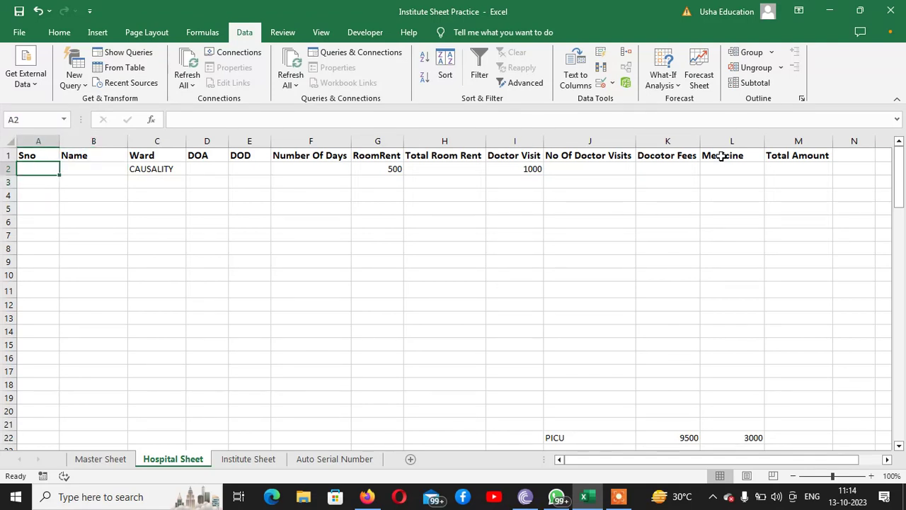
pyautogui.write('=')
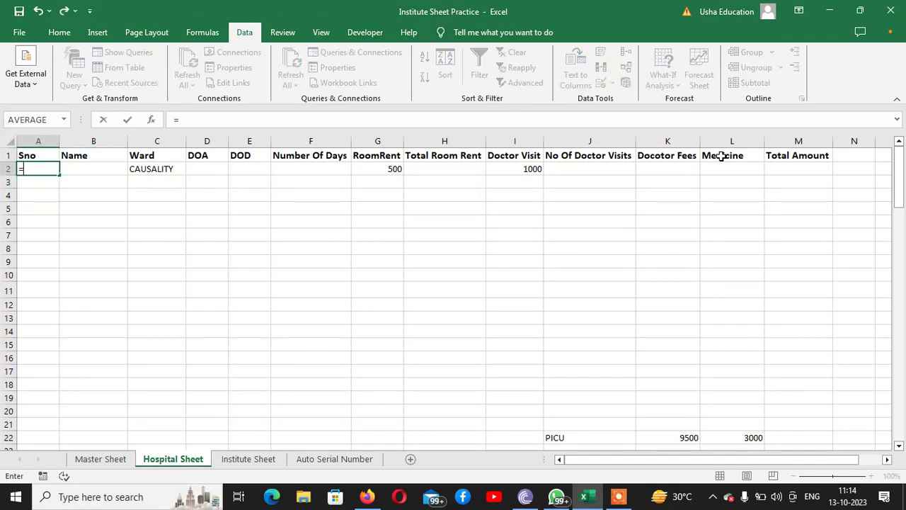
pyautogui.write('IF')
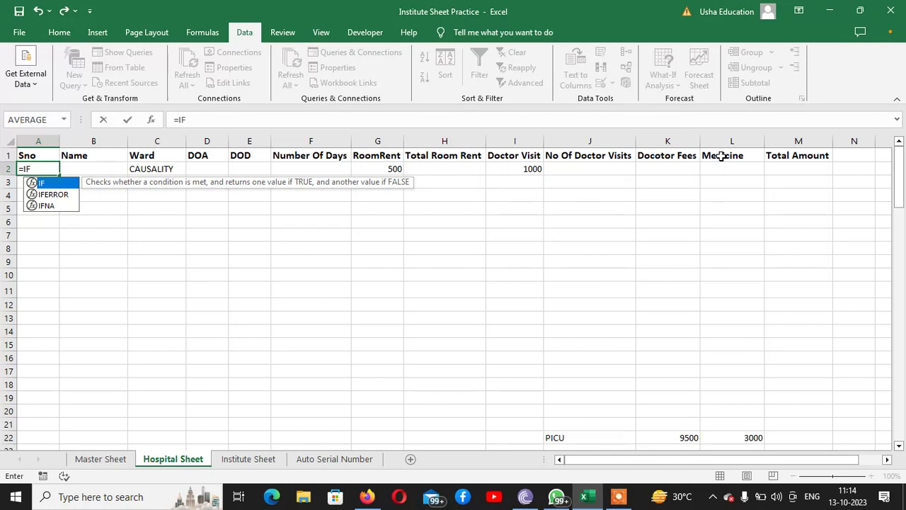
pyautogui.write('(ISB')
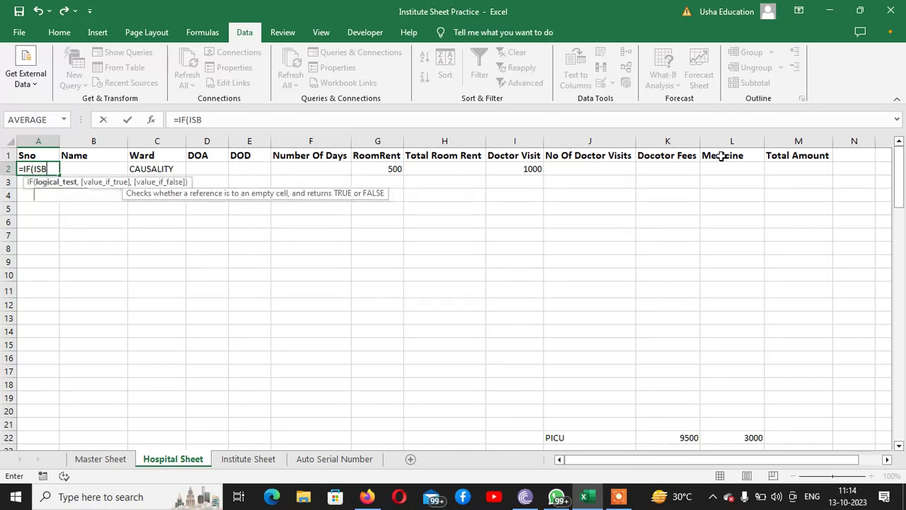
pyautogui.write('LANK(')
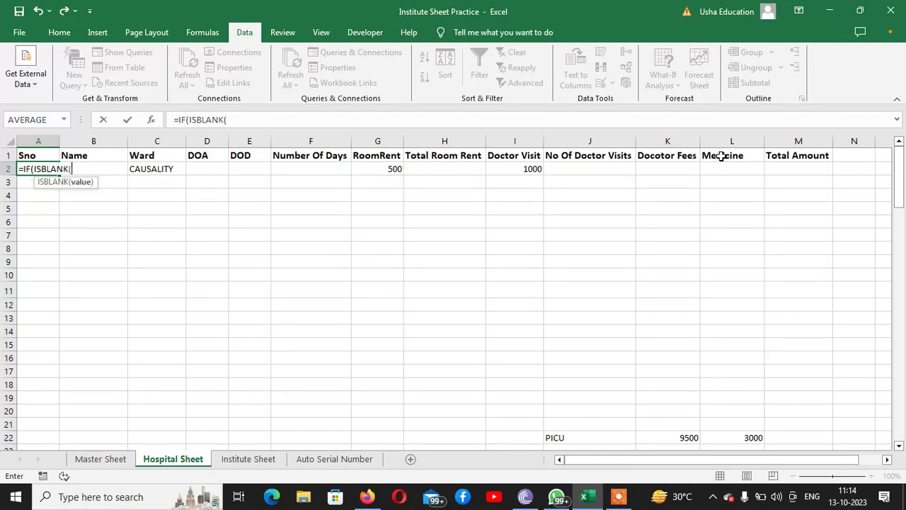
pyautogui.press('Right')
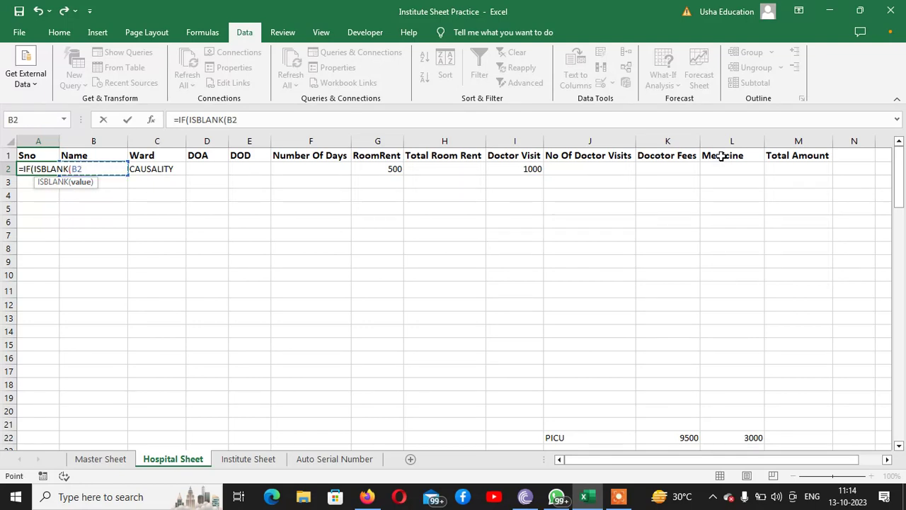
pyautogui.write('),')
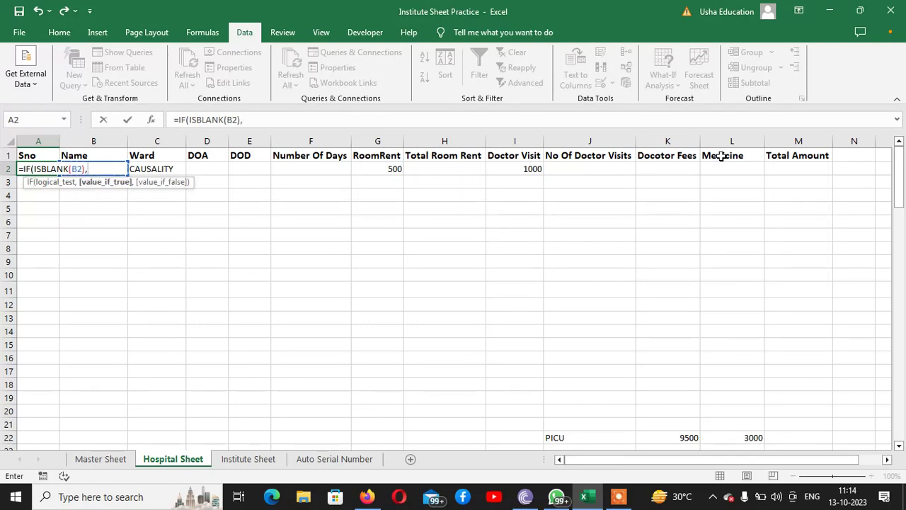
pyautogui.write('"",ROW')
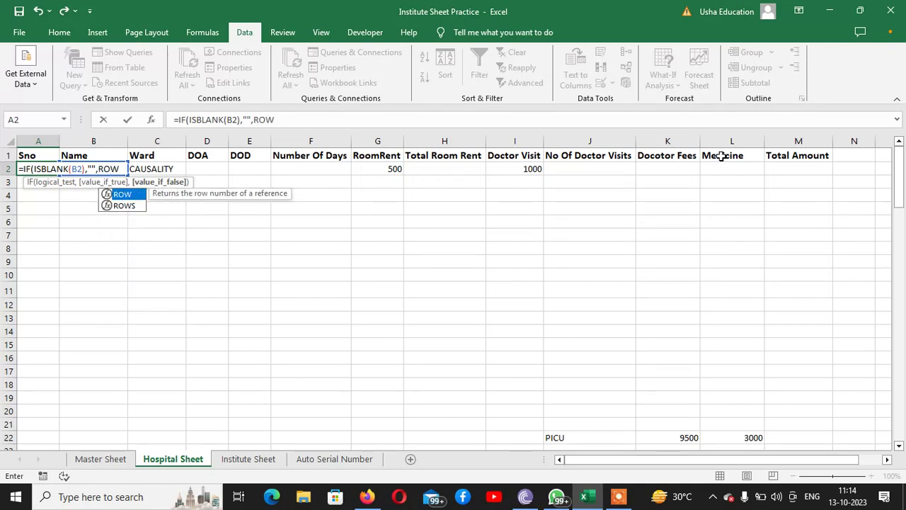
pyautogui.write('()-')
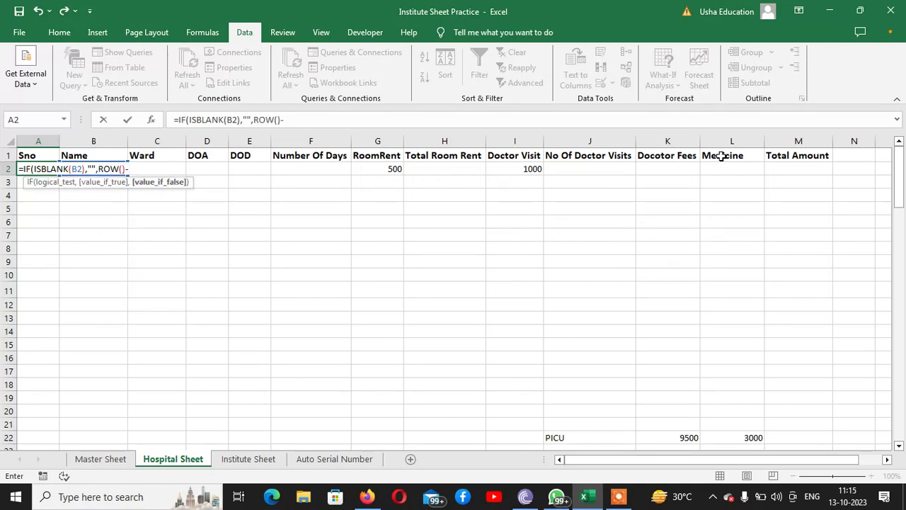
pyautogui.write('1)')
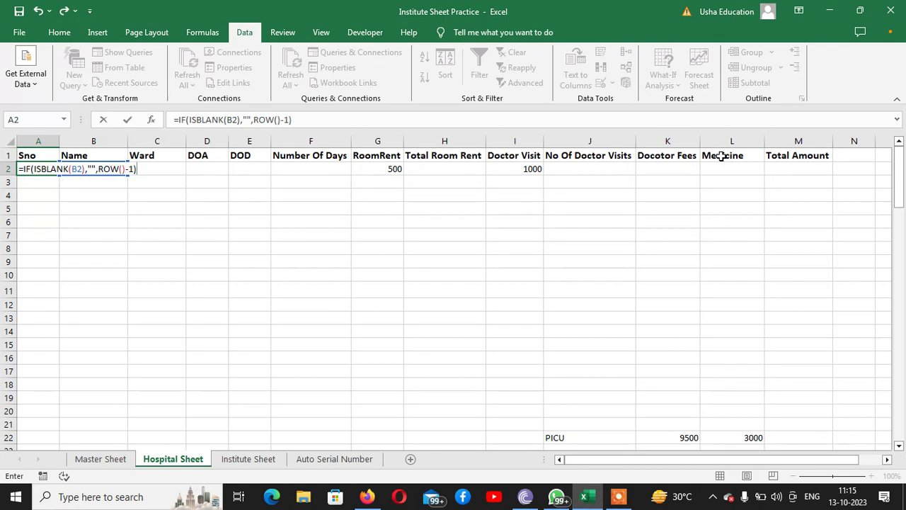
pyautogui.press('Return')
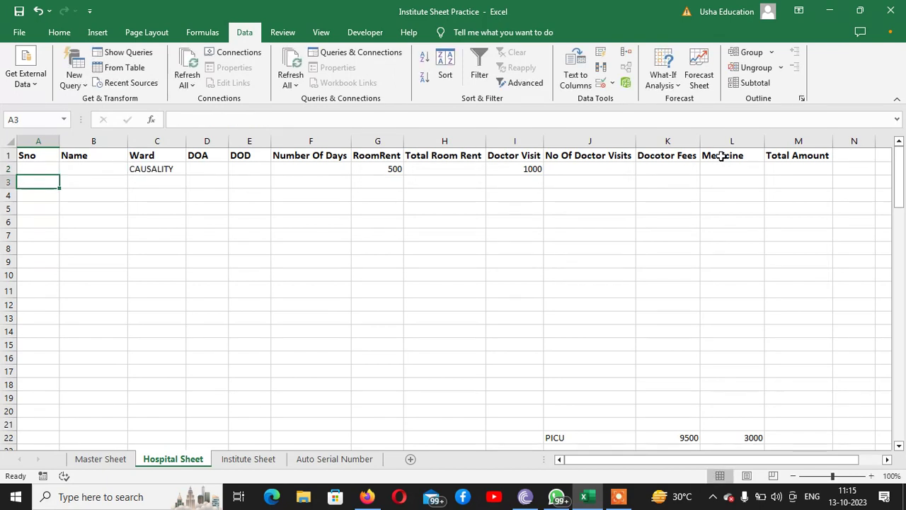
# Step: Fill the serial number formula from A2 down the Sno column to A37
pyautogui.click(53, 170)
pyautogui.moveTo(61, 174); pyautogui.dragTo(61, 414)
pyautogui.scroll(6, 73, 264)
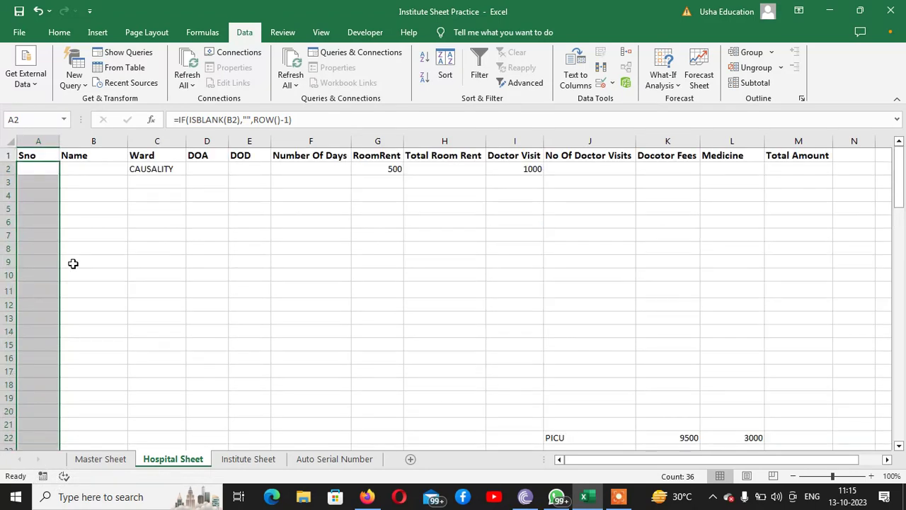
# Step: Enter the sample patient names abc in B2 and PQR in B3 to test the serial numbering
pyautogui.click(95, 167)
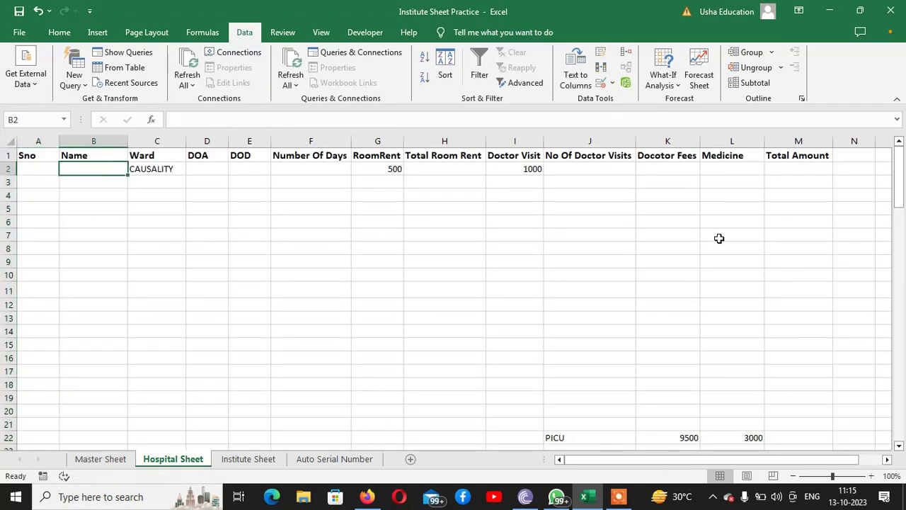
pyautogui.write('abc')
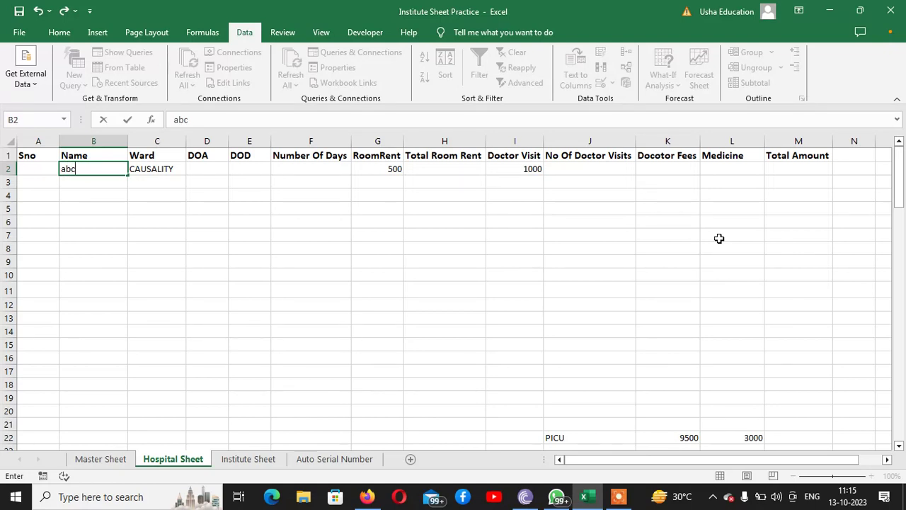
pyautogui.press('Return')
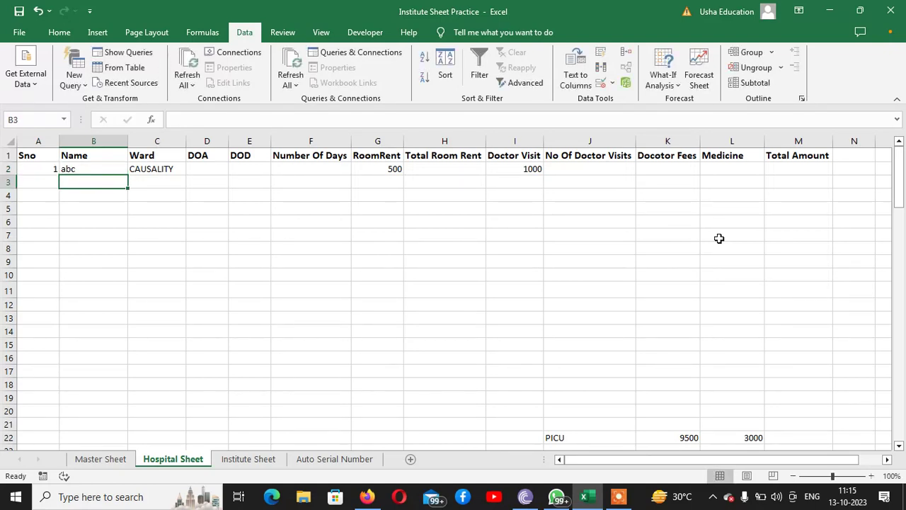
pyautogui.write('PQR')
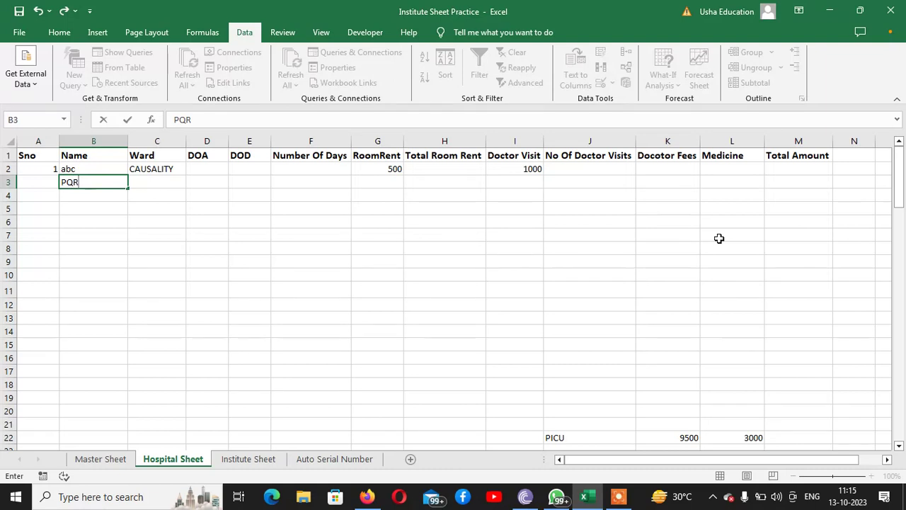
pyautogui.press('Return')
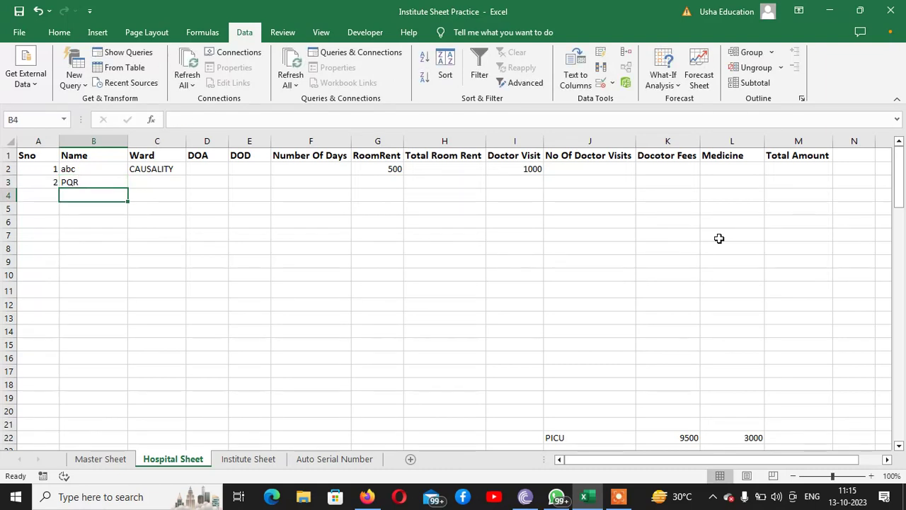
# Step: Add two more sample names, DUUMY1 in B4 and DUMMY2 in B5
pyautogui.press('Up')
pyautogui.press('Up')
pyautogui.press('Up')
pyautogui.press('Down')
pyautogui.press('Down')
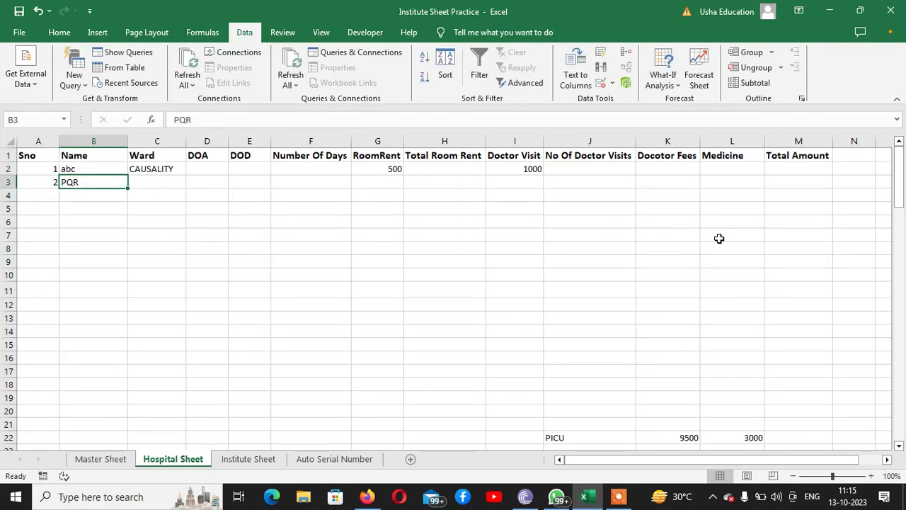
pyautogui.press('Down')
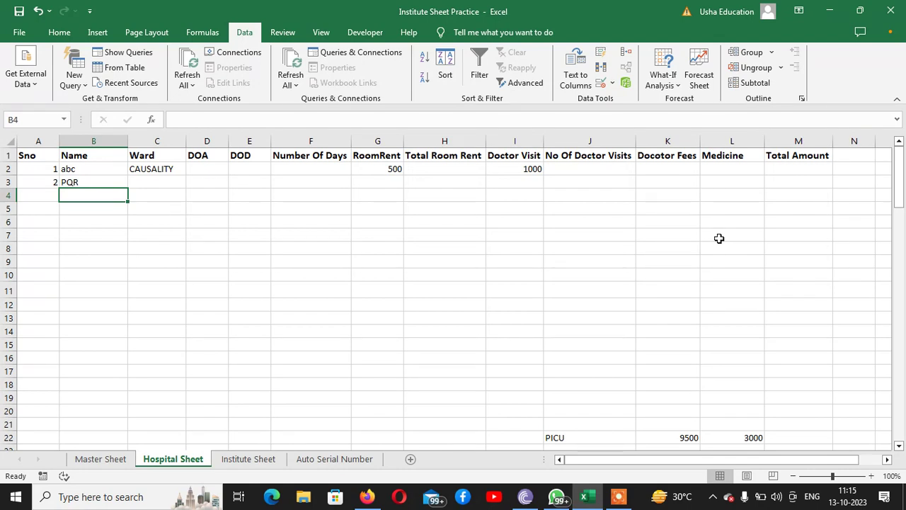
pyautogui.write('DUUMY1')
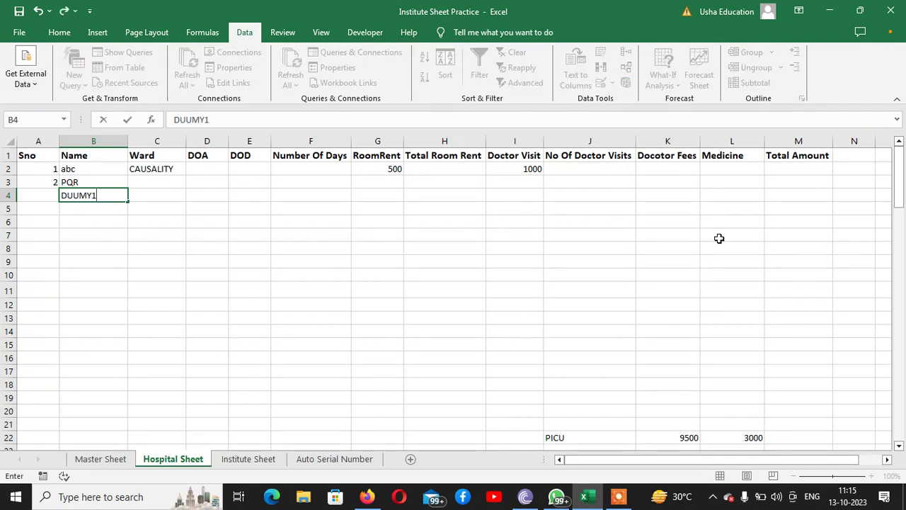
pyautogui.press('Return')
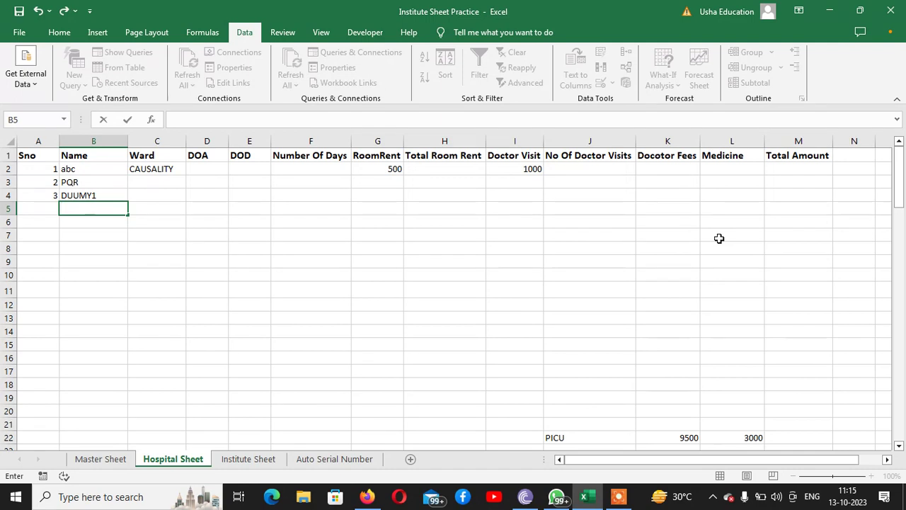
pyautogui.write('DUMMY2')
pyautogui.press('Return')
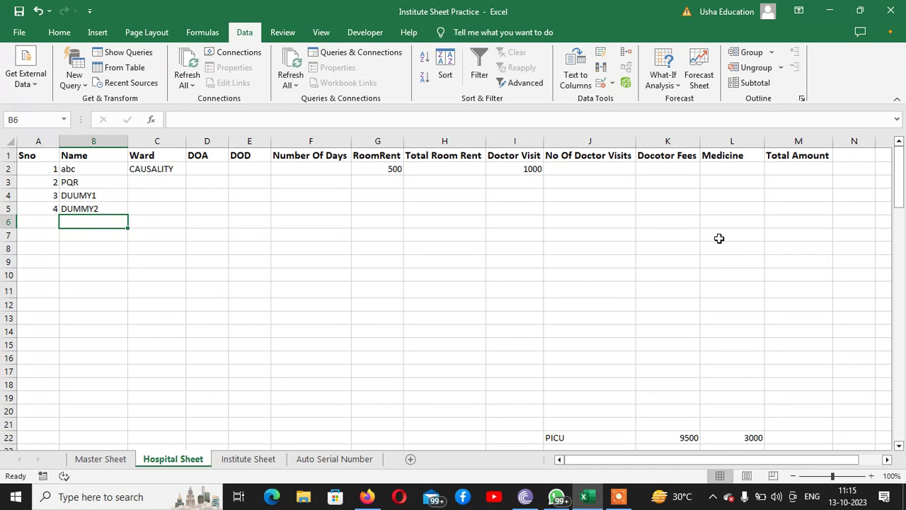
# Step: Enter the admission date 10-10-2023 under DOA in D2
pyautogui.press('Up')
pyautogui.press('Up')
pyautogui.press('Up')
pyautogui.press('Up')
pyautogui.press('Right')
pyautogui.press('Right')
pyautogui.press('Right')
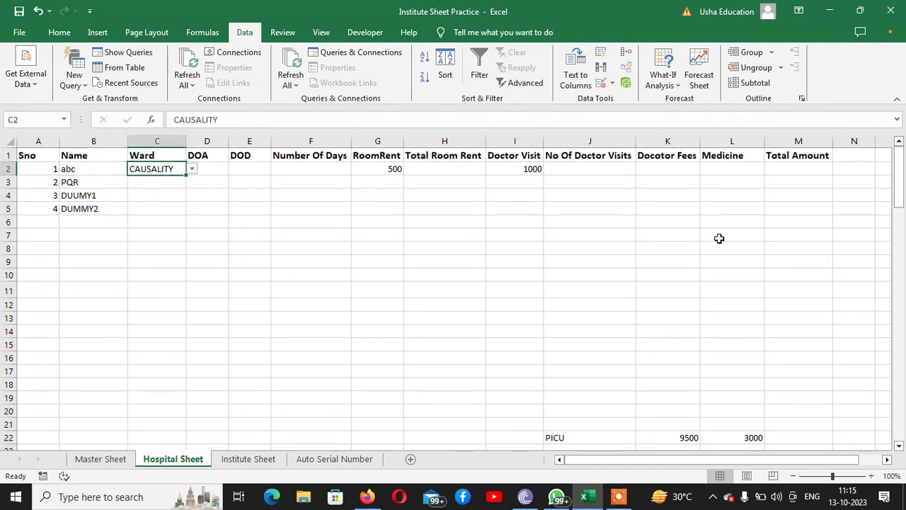
pyautogui.press('Left')
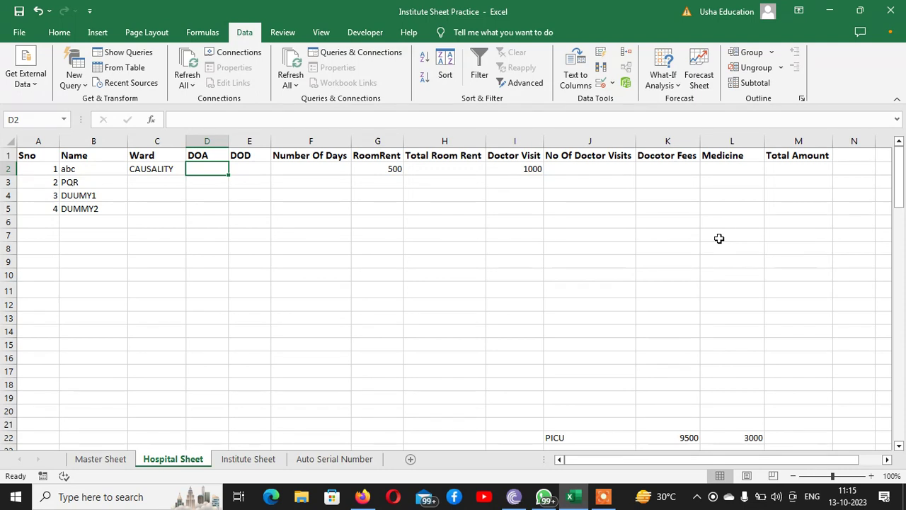
pyautogui.write('10-')
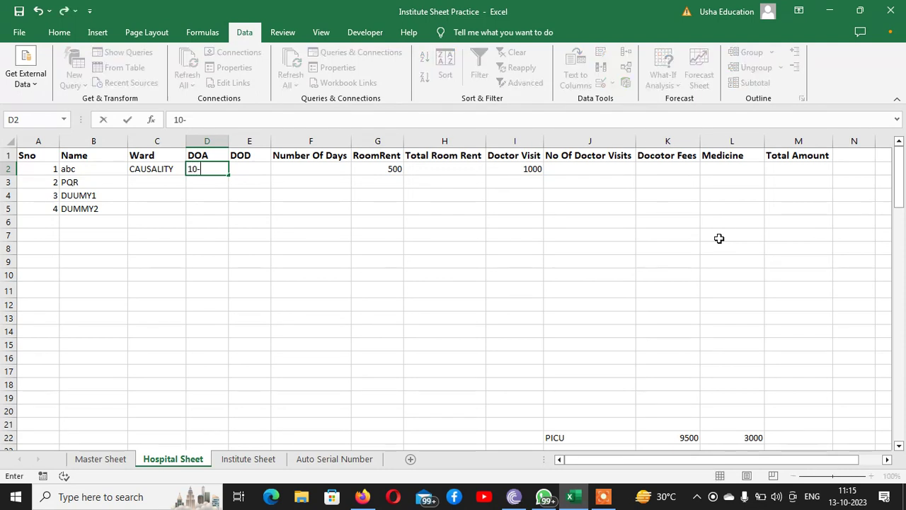
pyautogui.write('10-2023')
pyautogui.press('Return')
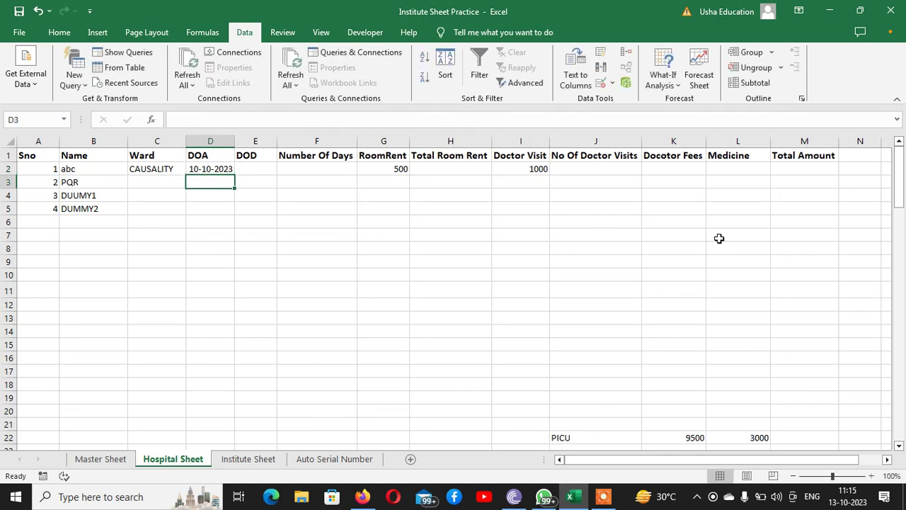
# Step: Apply the custom date format DD-MMM-YYYY to the DOA and DOD cells from row 2 through row 24
pyautogui.press('Up')
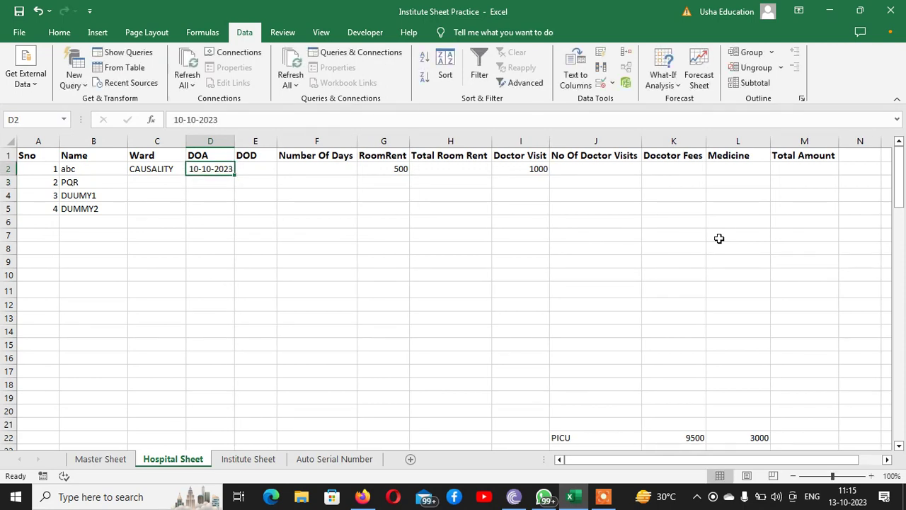
pyautogui.hotkey('shift', 'Right')
pyautogui.hotkey('shift', 'Down')
pyautogui.hotkey('shift', 'Down')
pyautogui.hotkey('shift', 'Down')
pyautogui.hotkey('shift', 'Down')
pyautogui.hotkey('shift', 'Down')
pyautogui.hotkey('shift', 'Down')
pyautogui.hotkey('shift', 'Down')
pyautogui.hotkey('shift', 'Down')
pyautogui.hotkey('shift', 'Down')
pyautogui.hotkey('shift', 'Down')
pyautogui.hotkey('shift', 'Down')
pyautogui.hotkey('shift', 'Down')
pyautogui.hotkey('shift', 'Down')
pyautogui.hotkey('shift', 'Down')
pyautogui.hotkey('shift', 'Down')
pyautogui.hotkey('shift', 'Down')
pyautogui.hotkey('shift', 'Down')
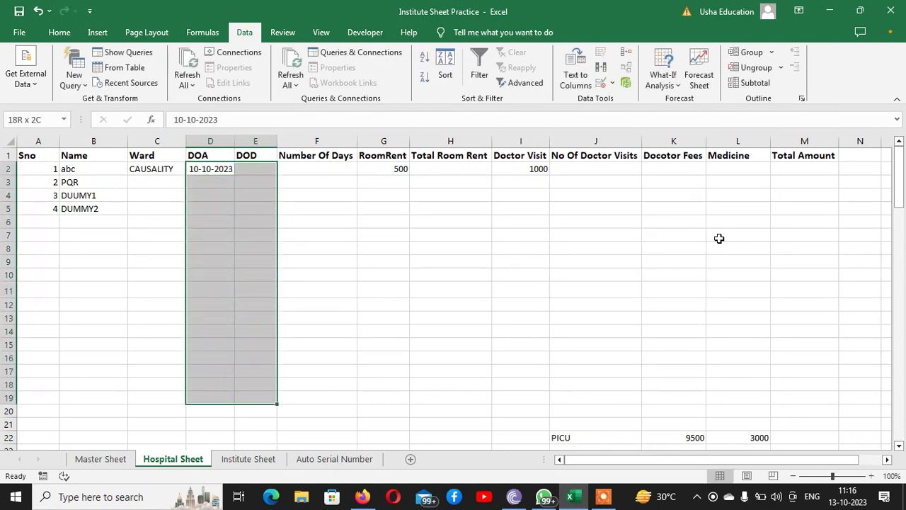
pyautogui.hotkey('shift', 'Down')
pyautogui.hotkey('shift', 'Down')
pyautogui.hotkey('shift', 'Down')
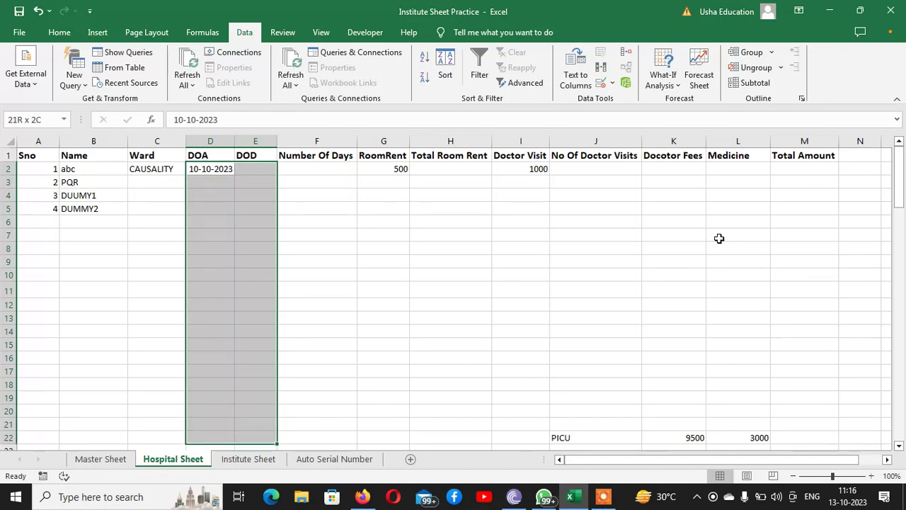
pyautogui.hotkey('shift', 'Down')
pyautogui.hotkey('shift', 'Down')
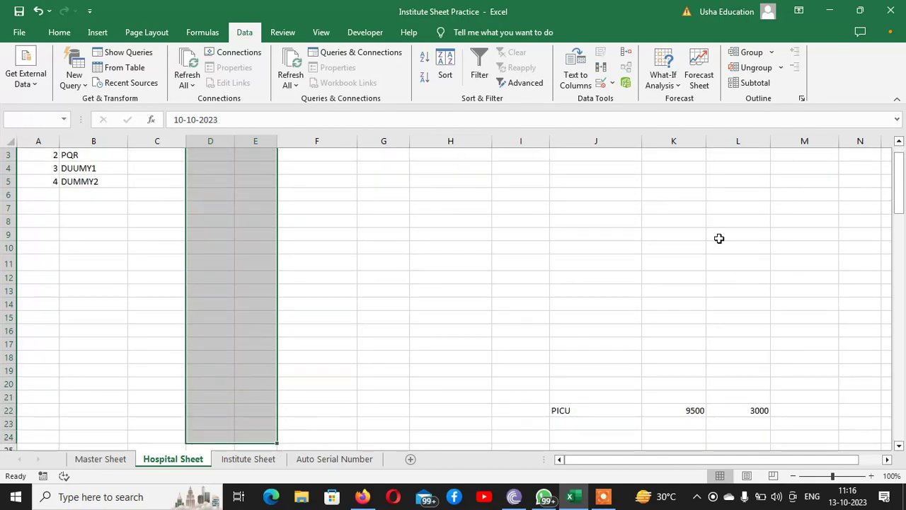
pyautogui.scroll(1, 166, 340)
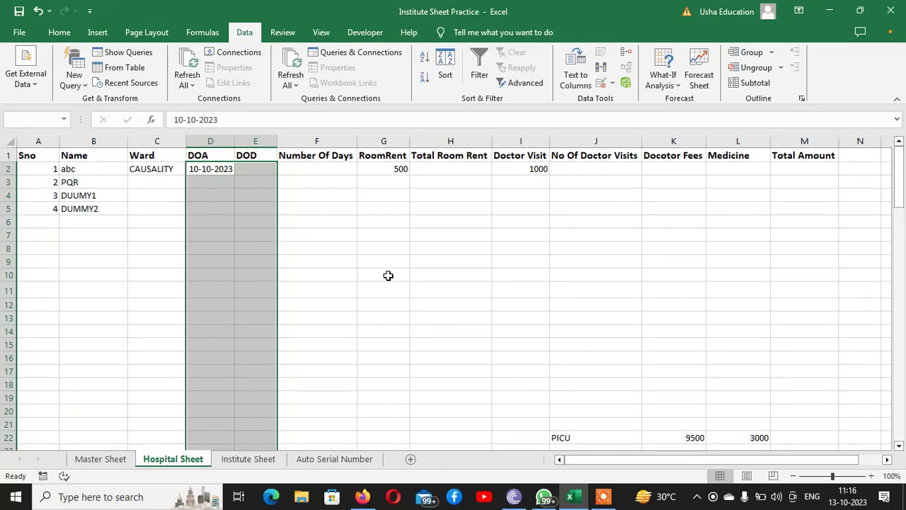
pyautogui.click(59, 35)
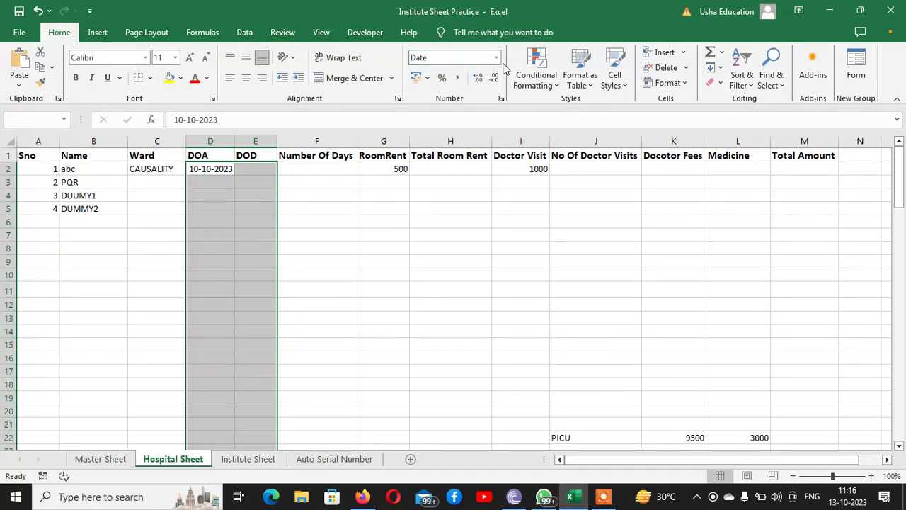
pyautogui.click(496, 57)
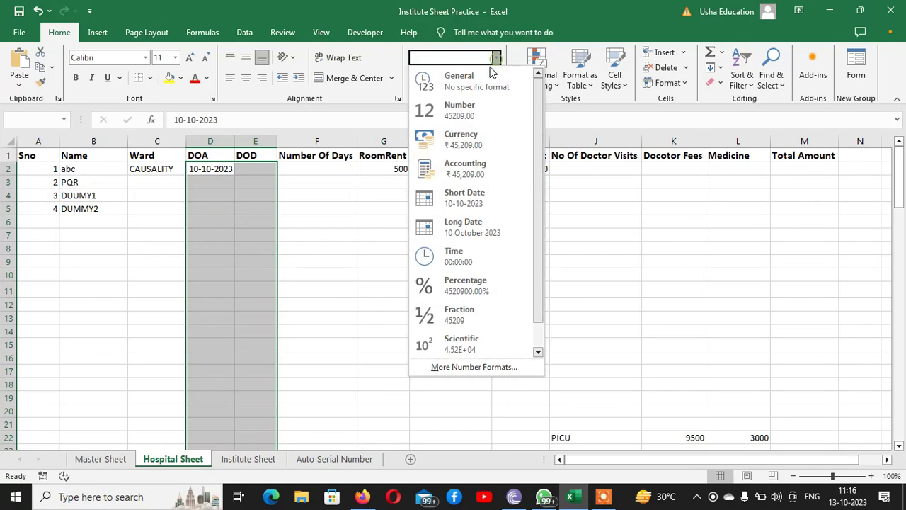
pyautogui.click(476, 366)
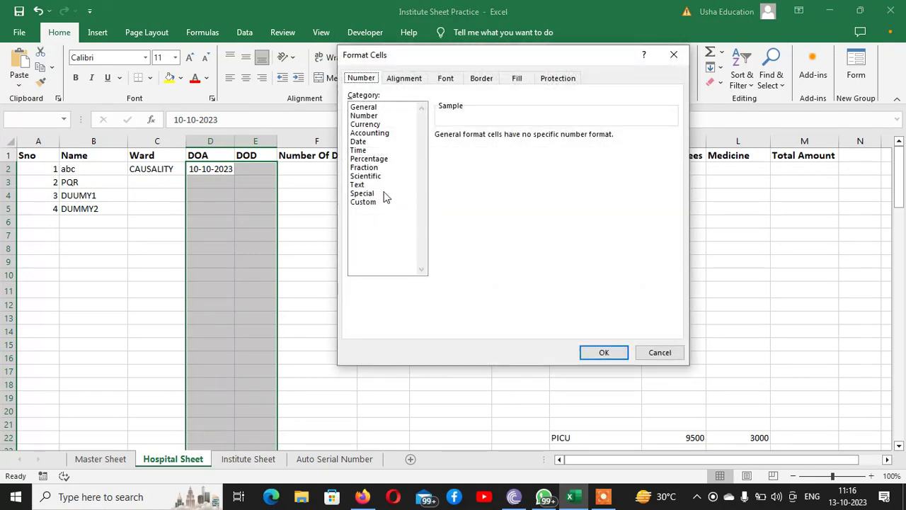
pyautogui.click(362, 202)
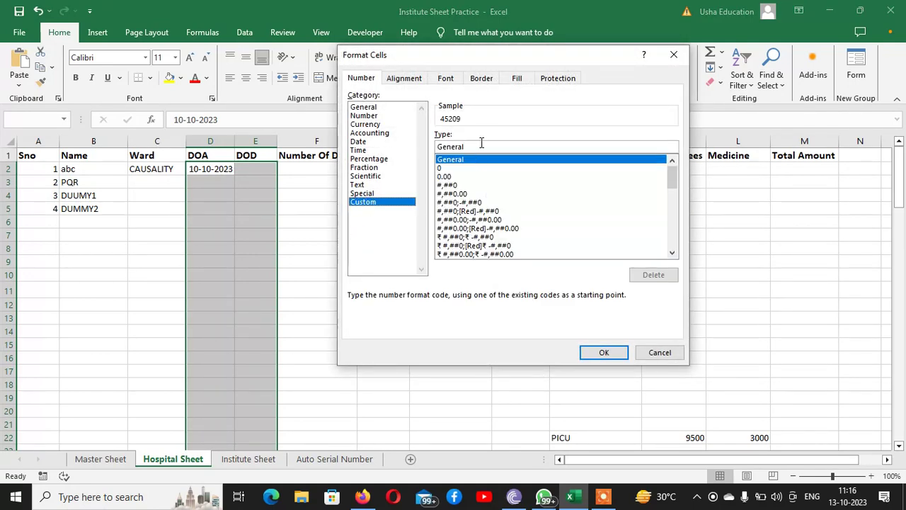
pyautogui.moveTo(481, 143); pyautogui.dragTo(322, 146)
pyautogui.write('DD-')
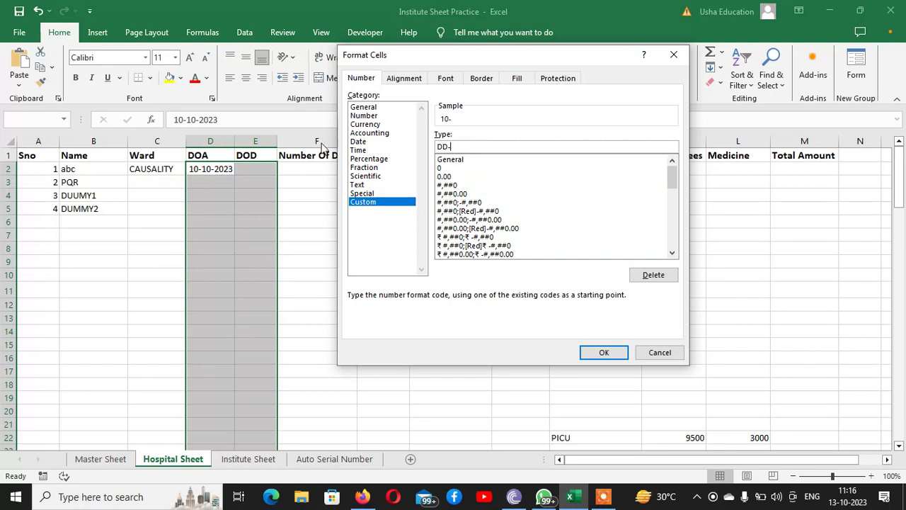
pyautogui.write('MMM-YYYY')
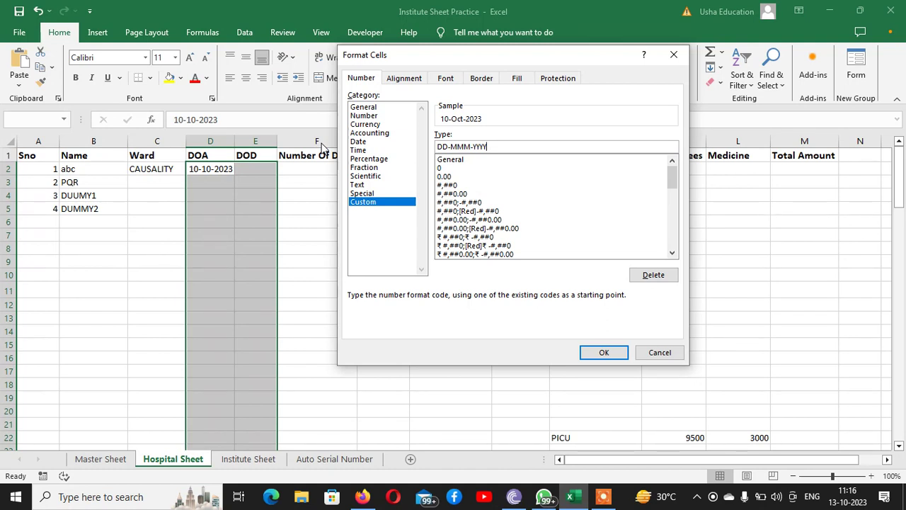
pyautogui.press('Return')
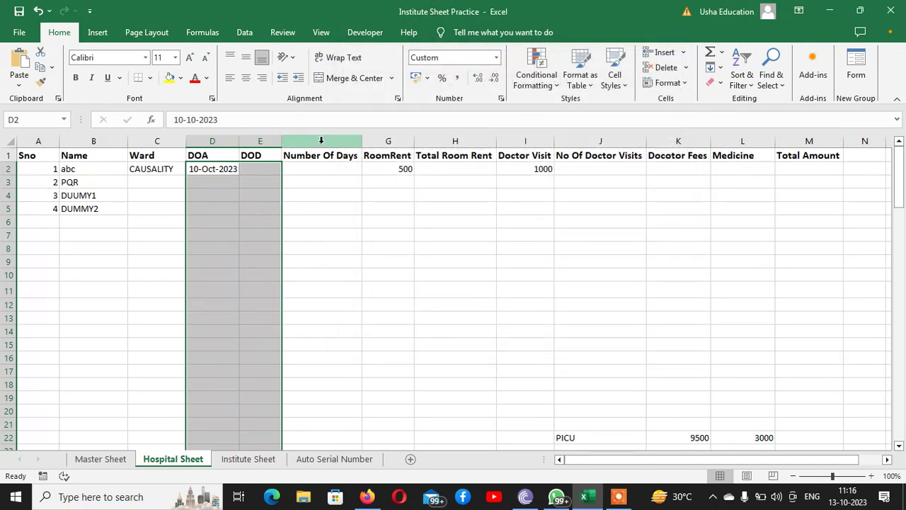
# Step: Widen the DOD column and enter the discharge date 14-10-2023 in E2
pyautogui.click(225, 181)
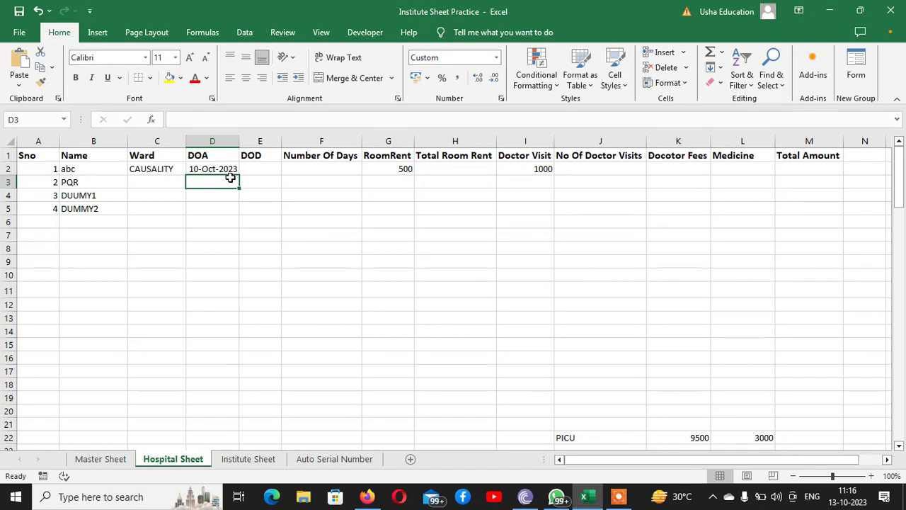
pyautogui.click(268, 167)
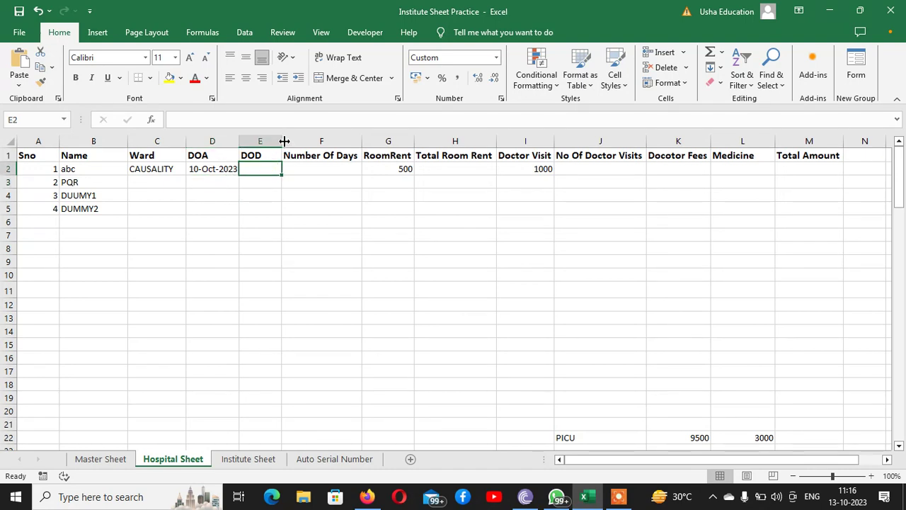
pyautogui.moveTo(282, 142); pyautogui.dragTo(302, 141)
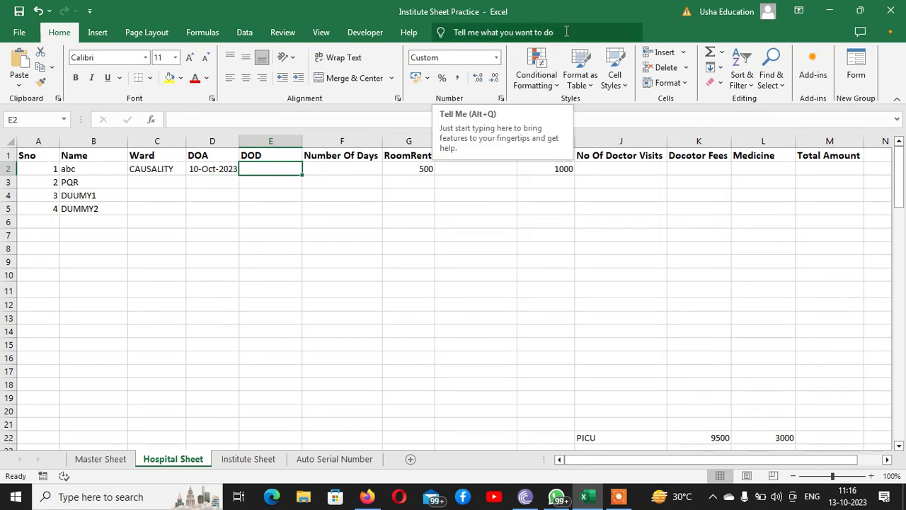
pyautogui.write('14-10')
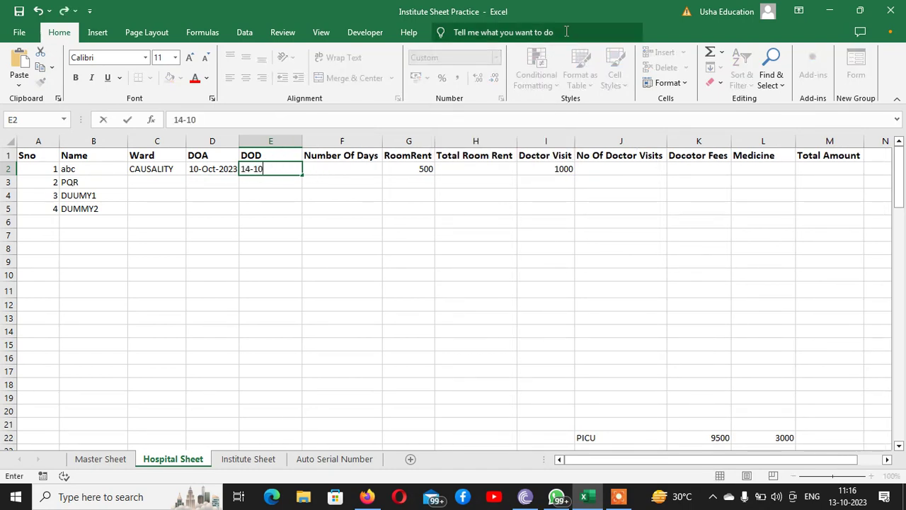
pyautogui.write('2-')
pyautogui.press('BackSpace')
pyautogui.press('BackSpace')
pyautogui.write('-2023')
pyautogui.press('Return')
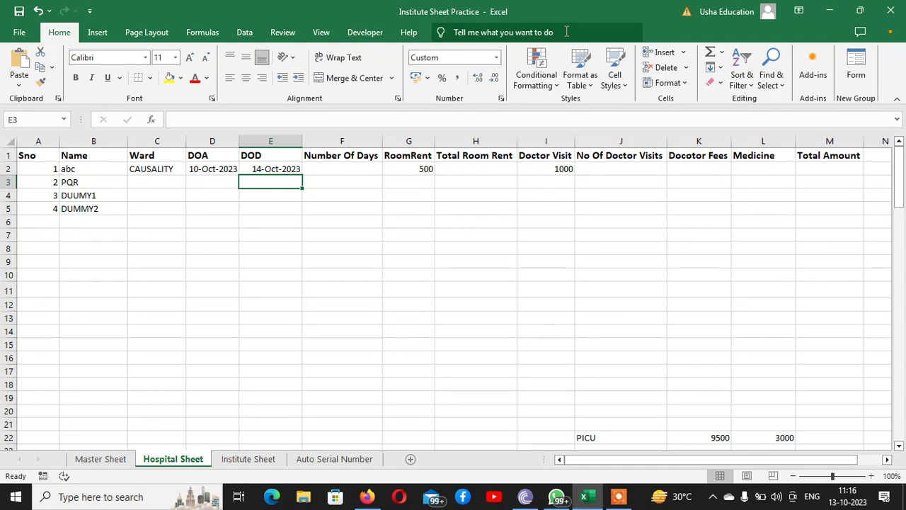
# Step: Calculate Number Of Days in F2 by subtracting the admission date from the discharge date with =E2-D2
pyautogui.press('Up')
pyautogui.press('Left')
pyautogui.press('Right')
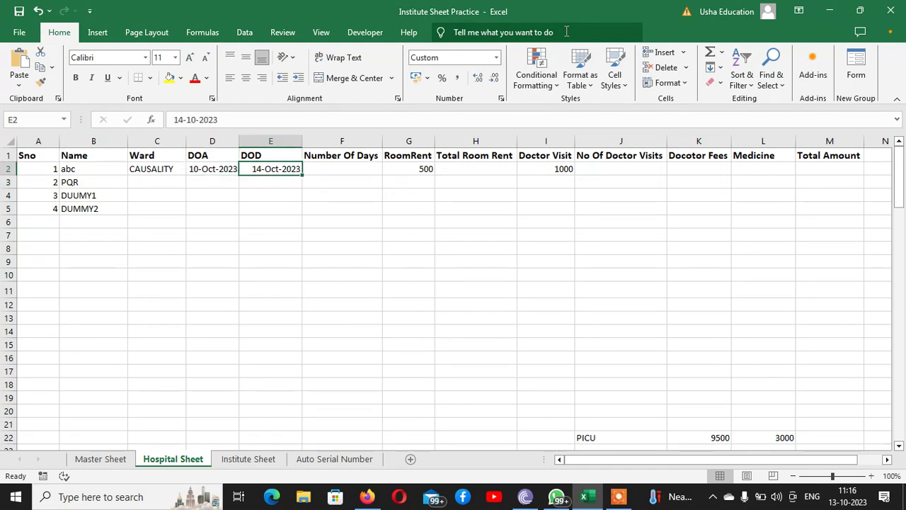
pyautogui.press('Right')
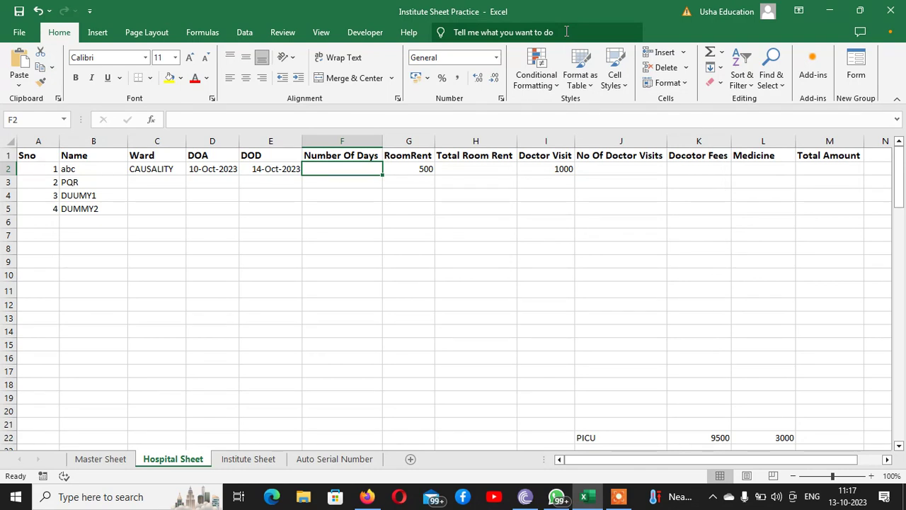
pyautogui.write('=')
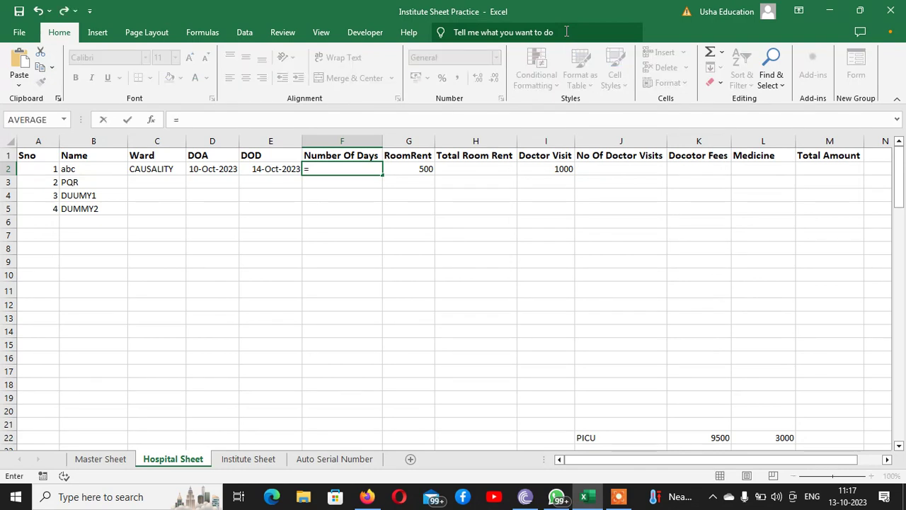
pyautogui.press('Left')
pyautogui.write('-')
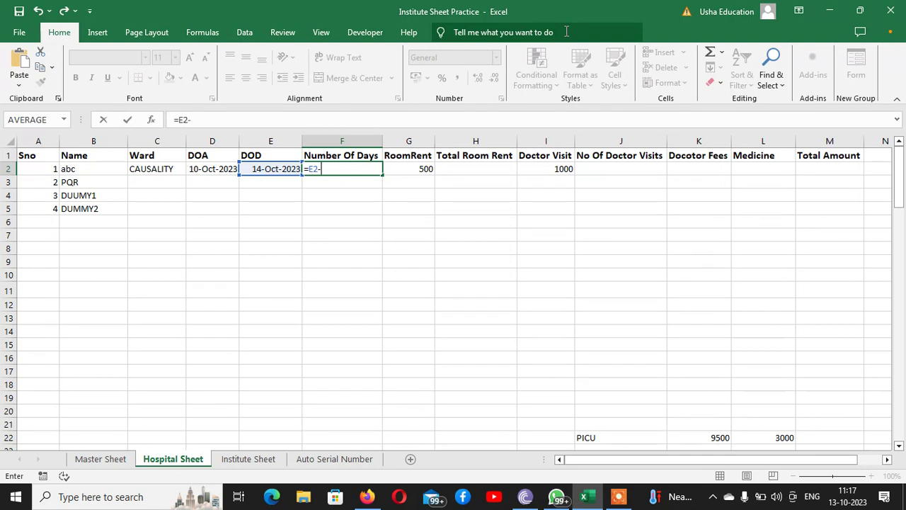
pyautogui.press('Left')
pyautogui.press('Left')
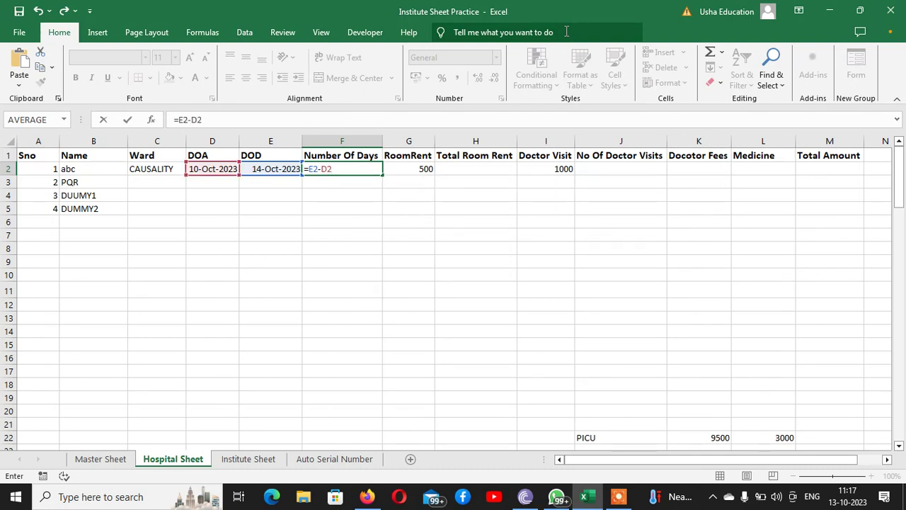
pyautogui.press('Return')
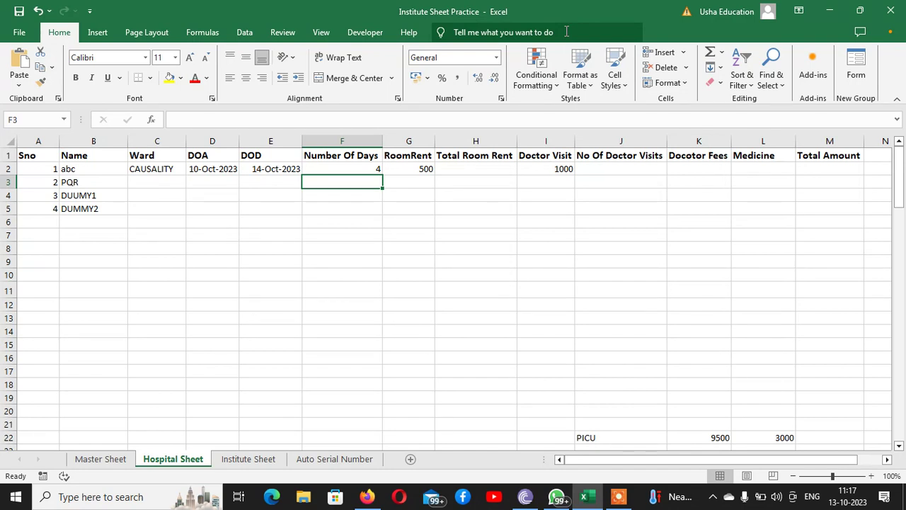
pyautogui.press('Up')
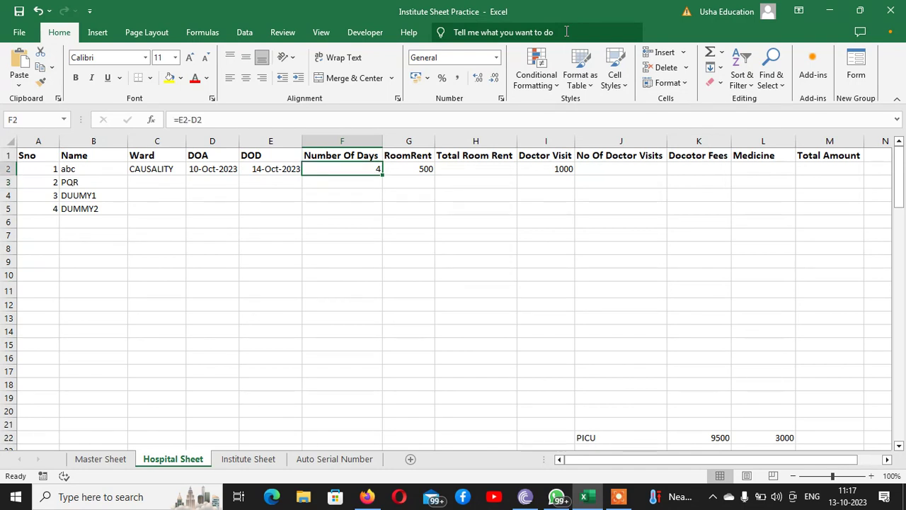
# Step: Calculate Total Room Rent in H2 by multiplying the number of days by the room rent with =F2*G2
pyautogui.click(483, 171)
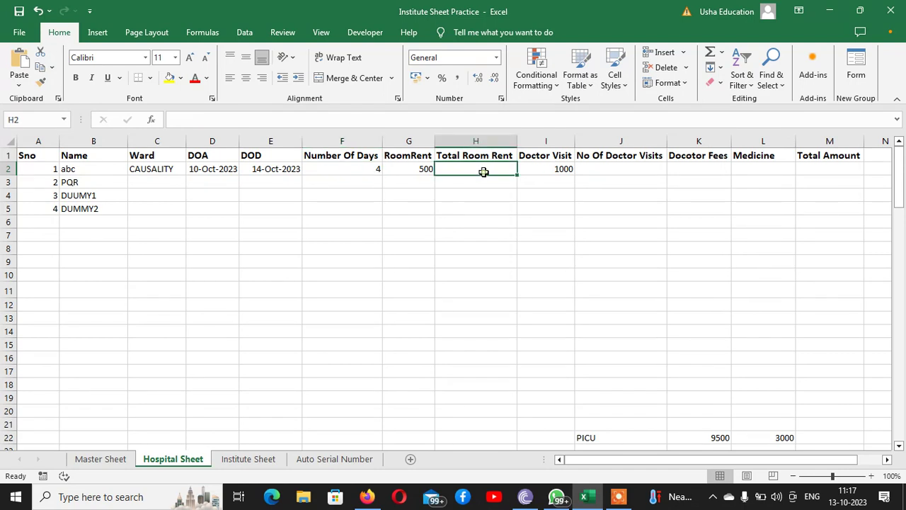
pyautogui.click(408, 174)
pyautogui.click(347, 169)
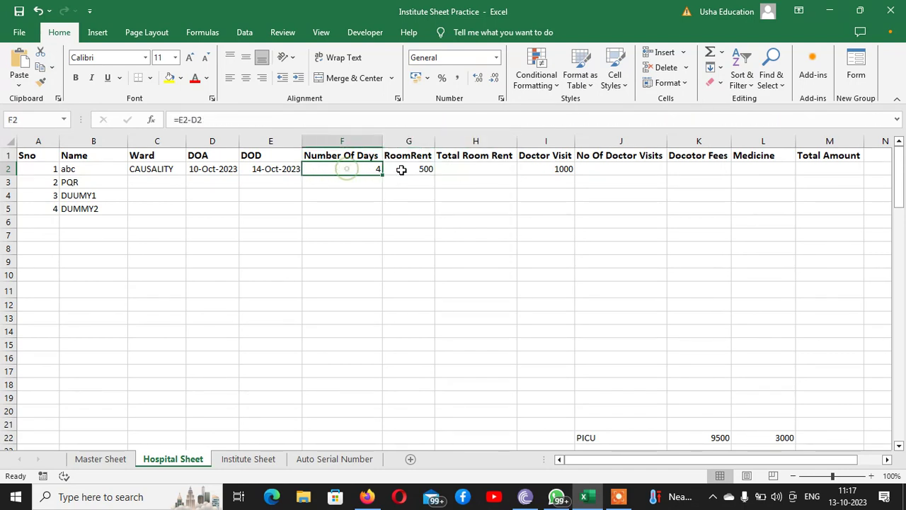
pyautogui.click(423, 170)
pyautogui.click(362, 176)
pyautogui.click(496, 169)
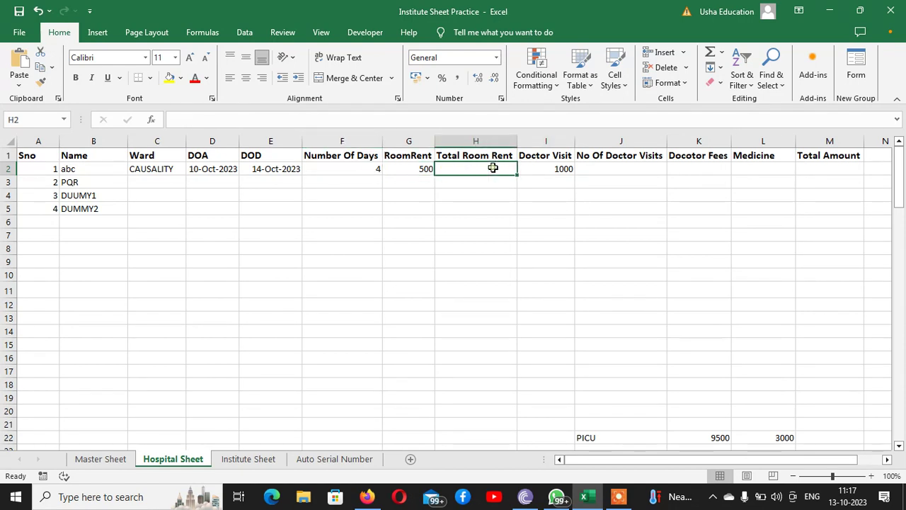
pyautogui.write('=')
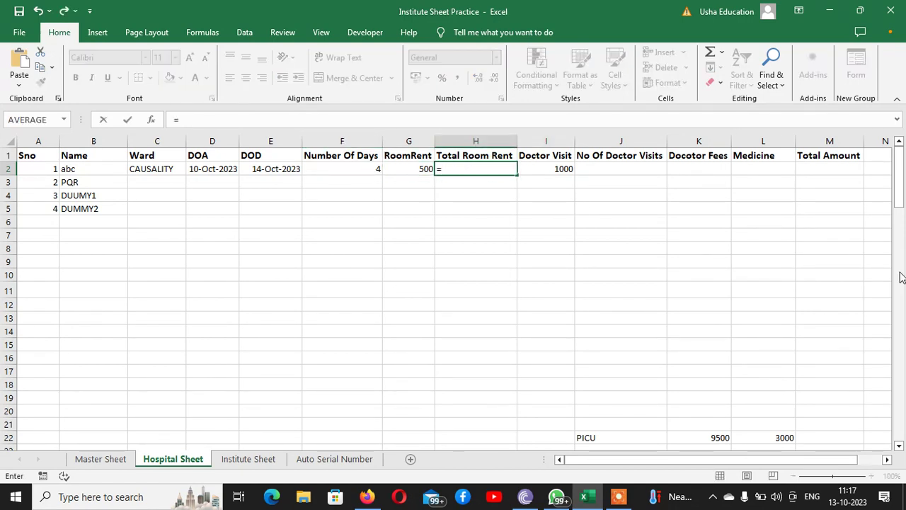
pyautogui.write('F2')
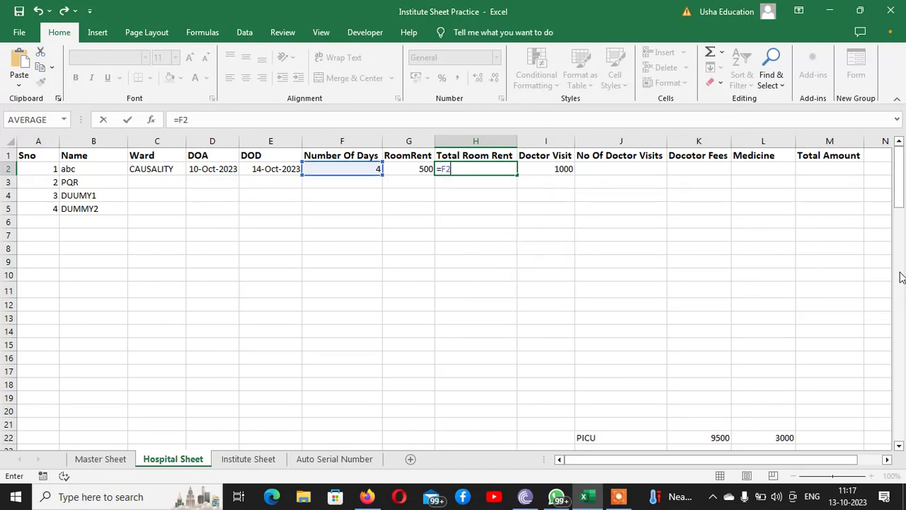
pyautogui.write('*G2')
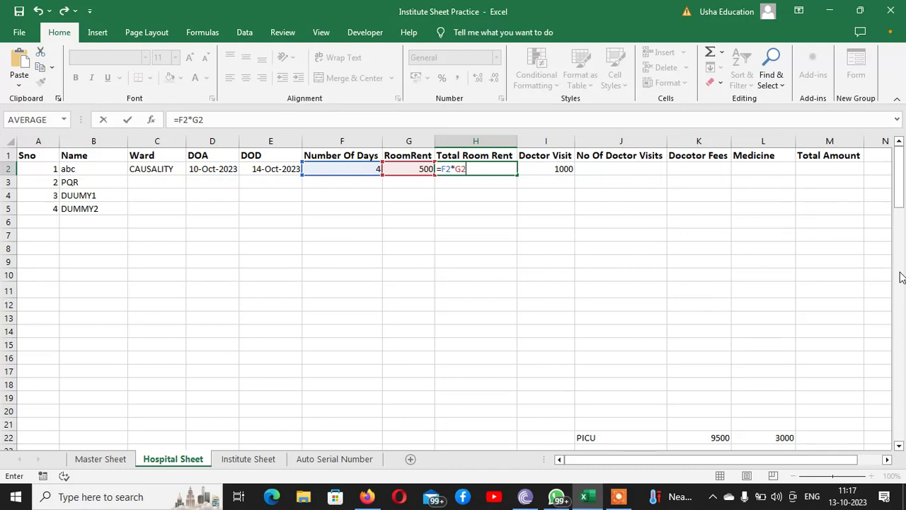
pyautogui.press('Return')
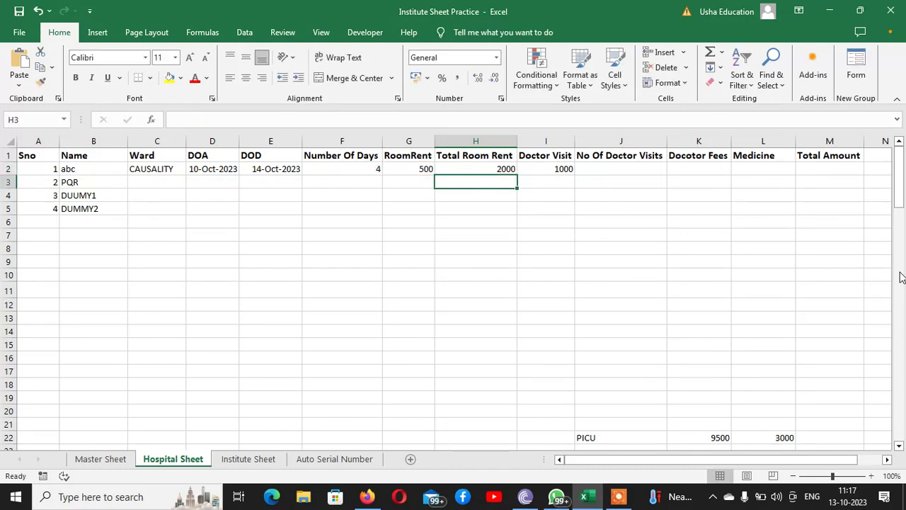
# Step: Calculate No Of Doctor Visits in J2 as two visits per day with =F2*2
pyautogui.press('Up')
pyautogui.press('Right')
pyautogui.press('Right')
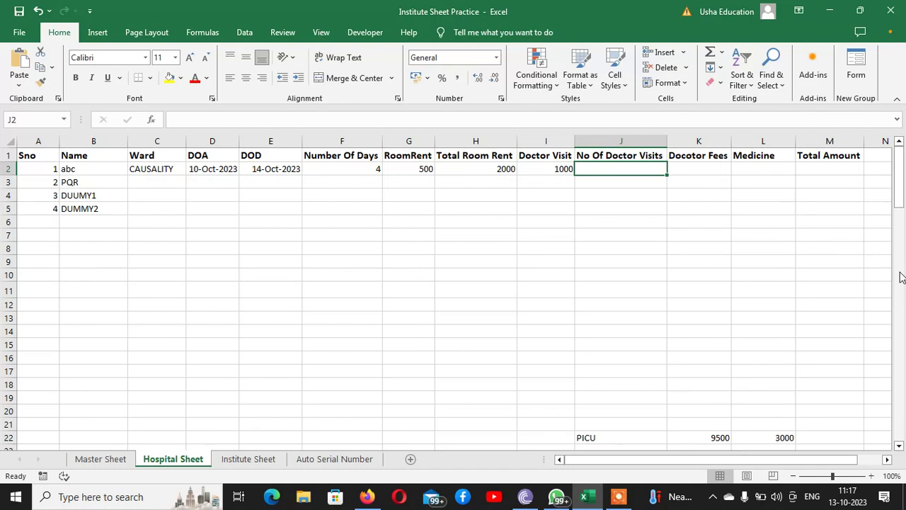
pyautogui.write('=')
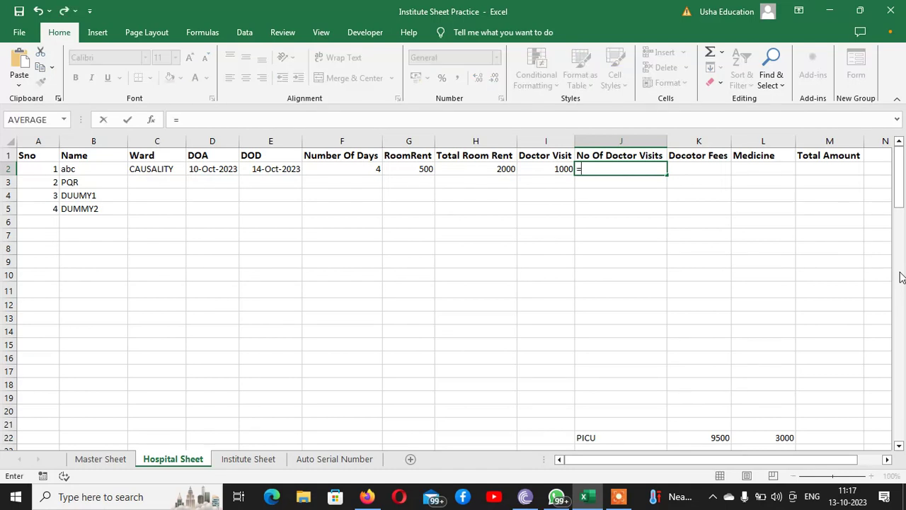
pyautogui.write('F2*2')
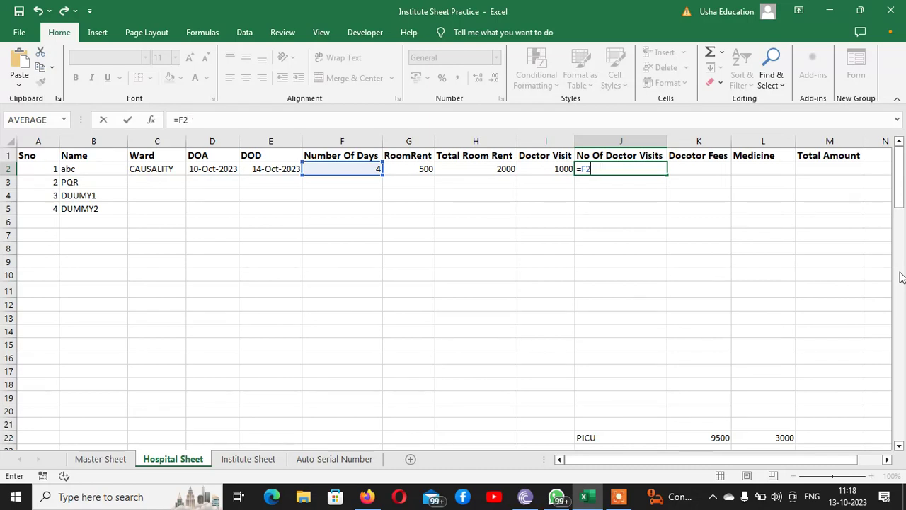
pyautogui.press('BackSpace')
pyautogui.press('BackSpace')
pyautogui.press('BackSpace')
pyautogui.press('BackSpace')
pyautogui.press('BackSpace')
pyautogui.write('=')
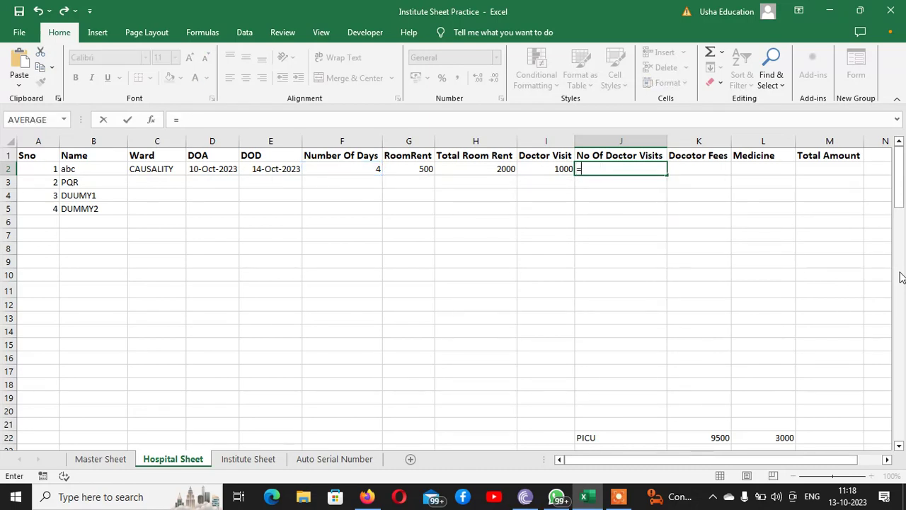
pyautogui.write('F2*2')
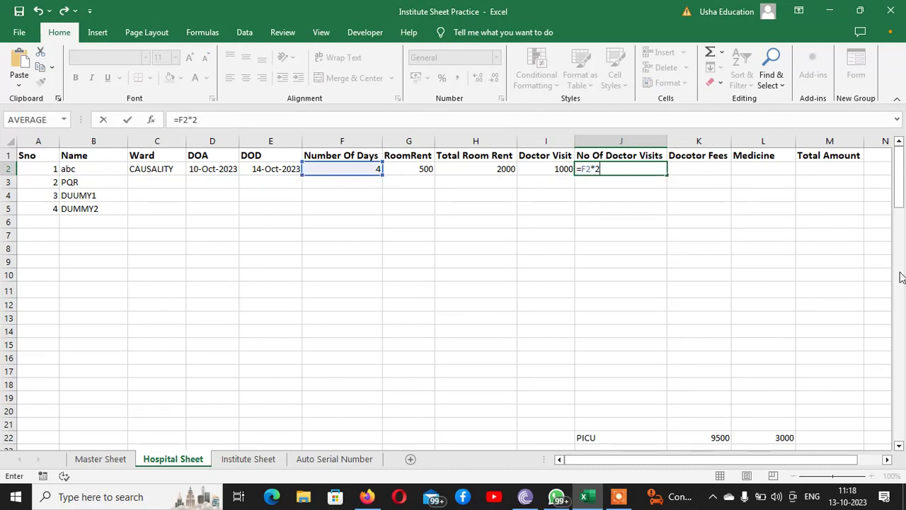
pyautogui.press('Return')
pyautogui.press('Up')
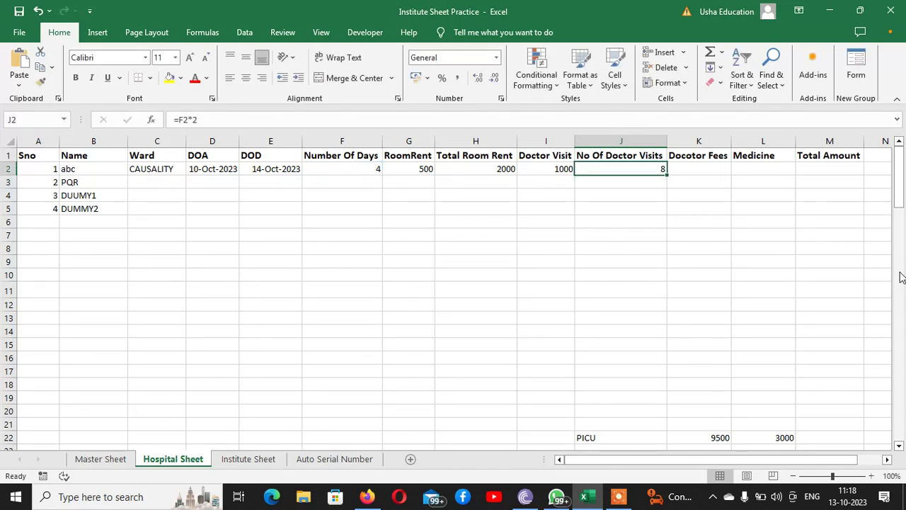
# Step: Calculate the doctor fees in K2 by multiplying the visit charge by the number of visits with =I2*J2
pyautogui.press('Left')
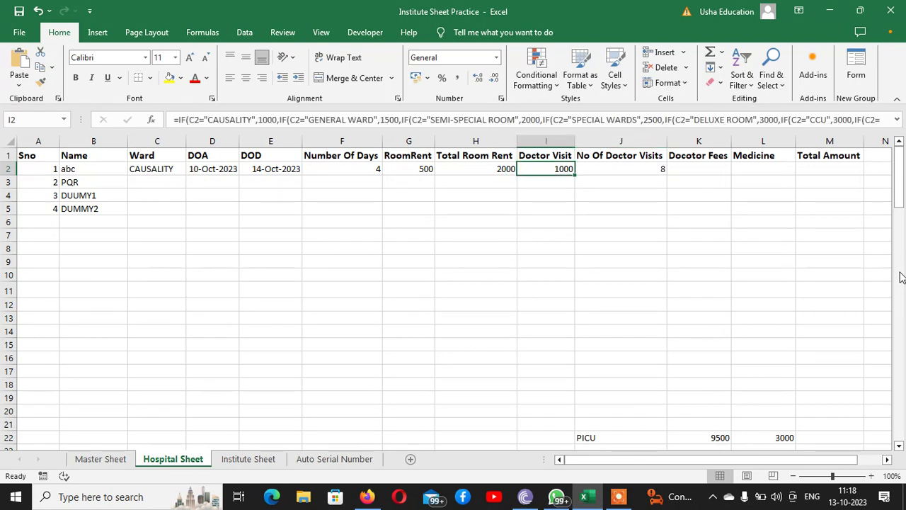
pyautogui.press('Right')
pyautogui.press('Right')
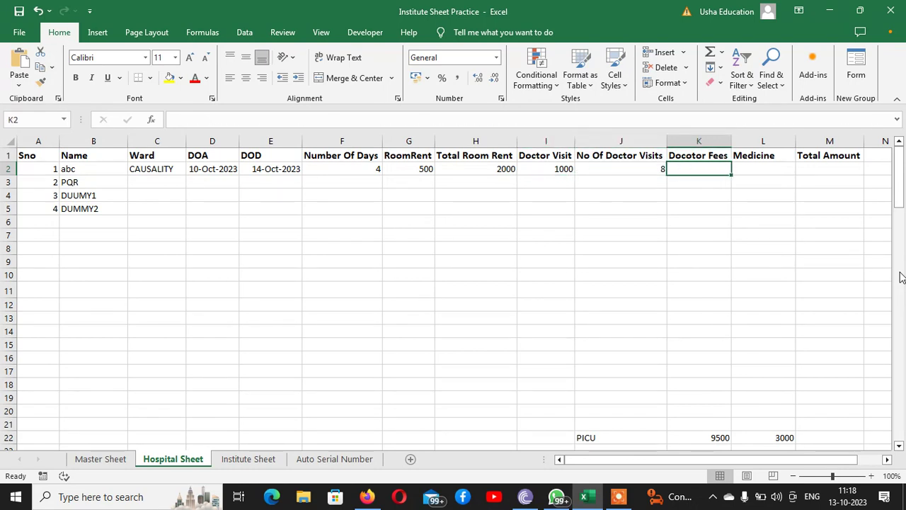
pyautogui.press('Left')
pyautogui.press('Left')
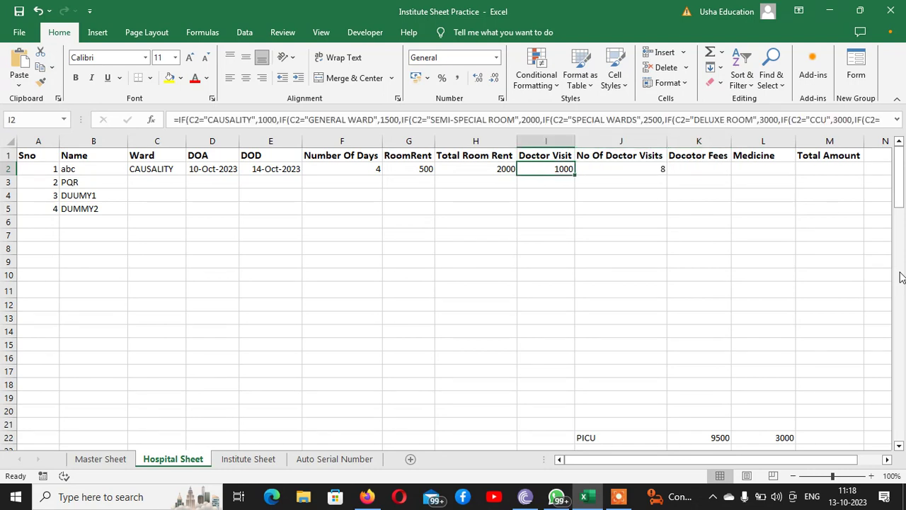
pyautogui.press('Right')
pyautogui.press('Right')
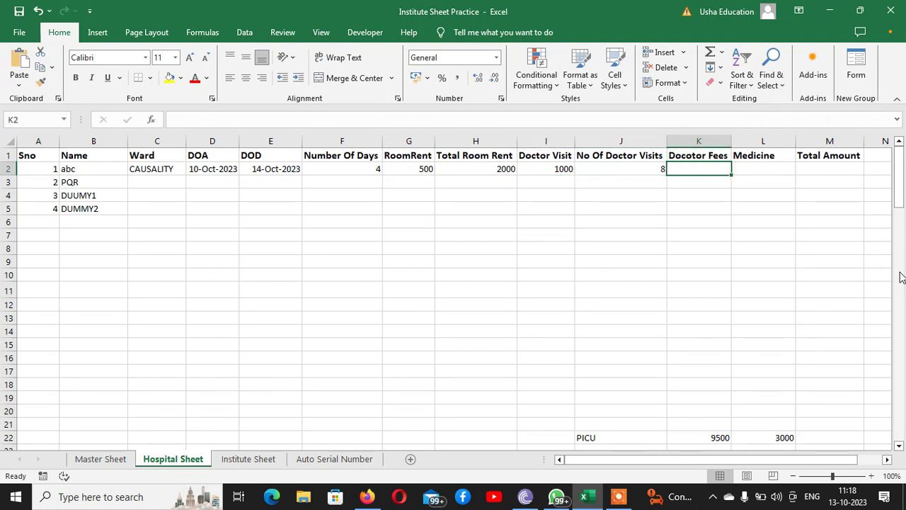
pyautogui.write('=')
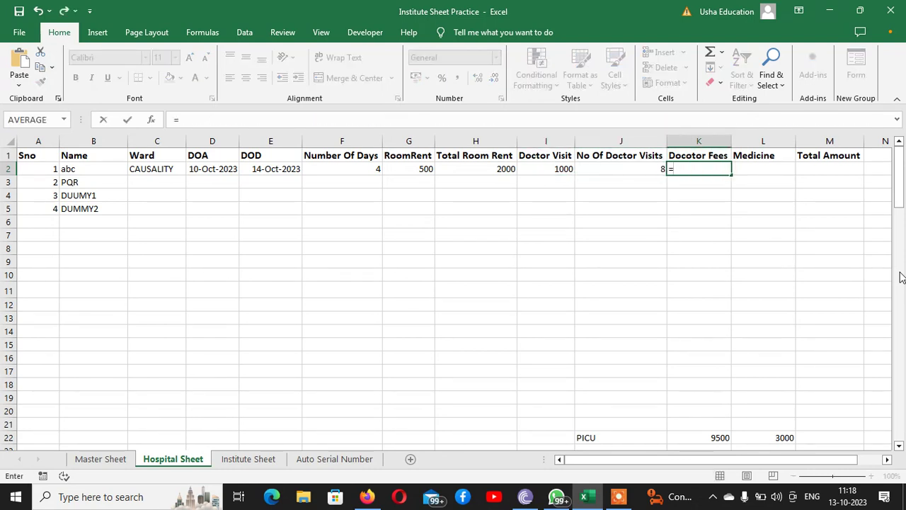
pyautogui.press('Left')
pyautogui.press('Left')
pyautogui.write('*')
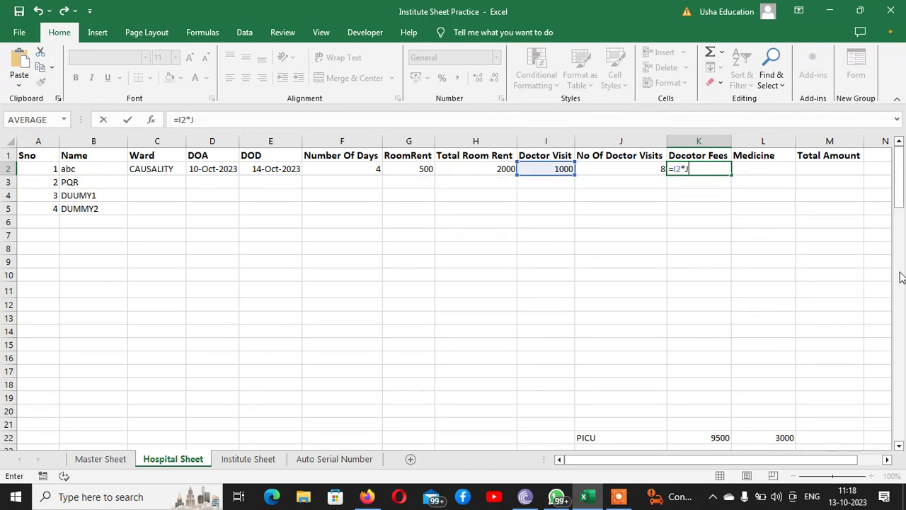
pyautogui.press('Left')
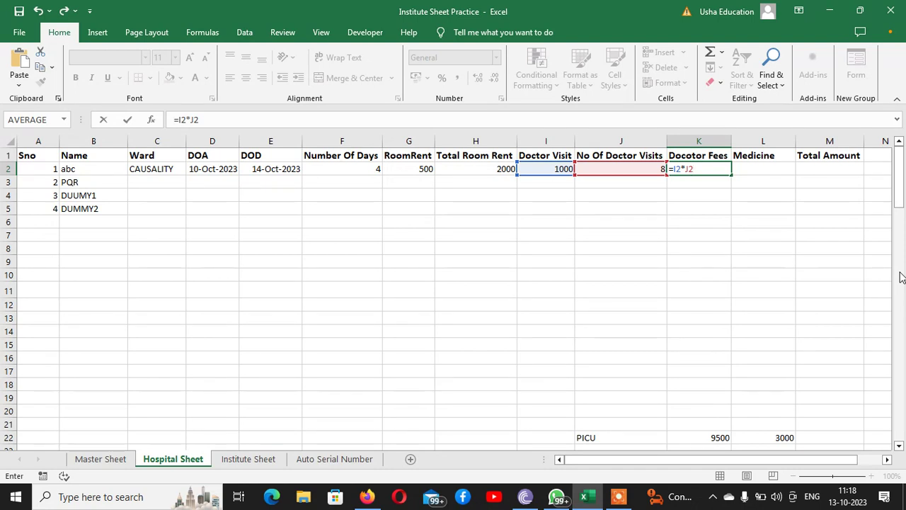
pyautogui.press('Return')
pyautogui.press('Up')
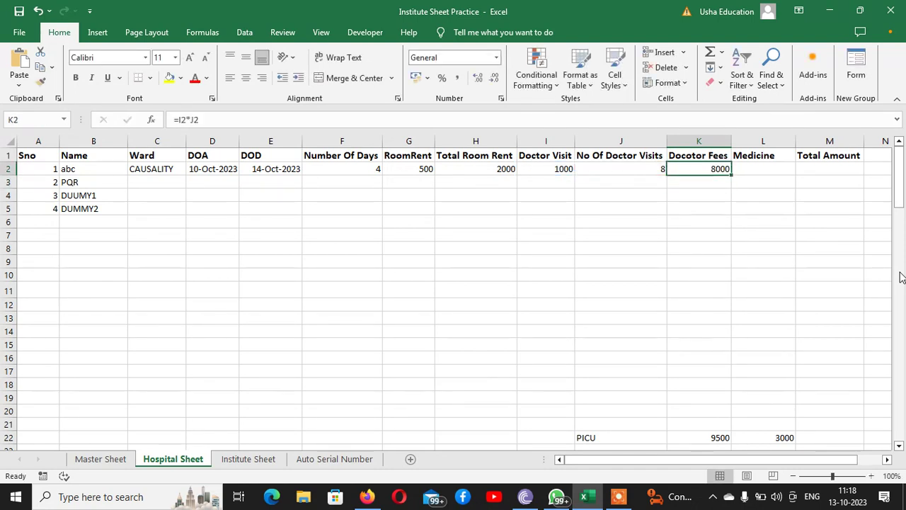
# Step: Enter 9000 as the Medicine charge in L2
pyautogui.press('Right')
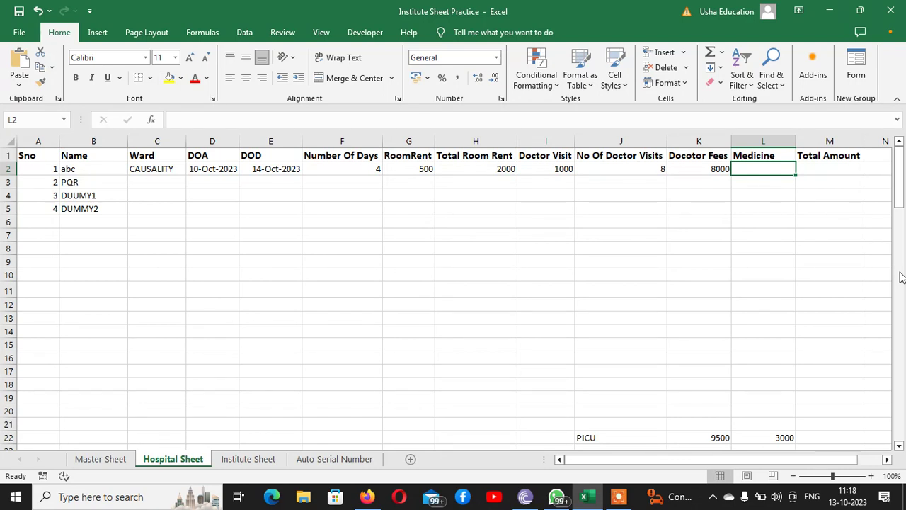
pyautogui.write('9000')
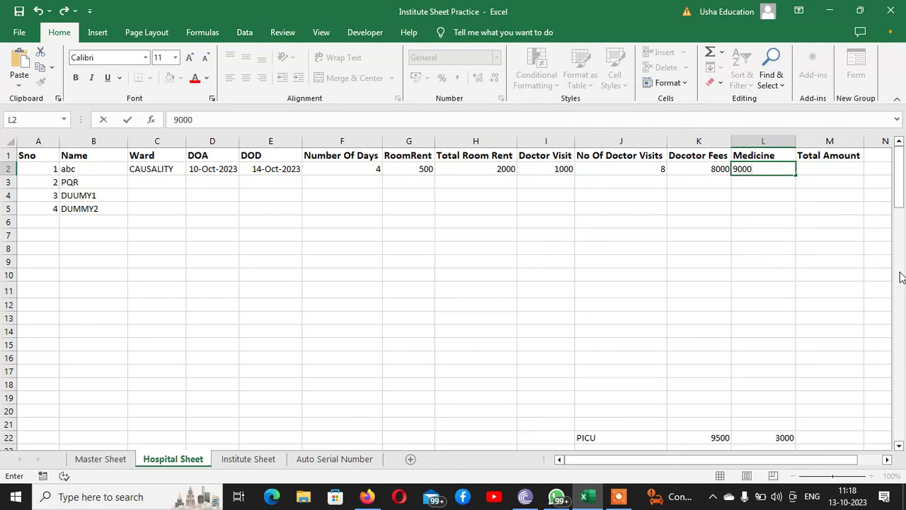
pyautogui.press('Return')
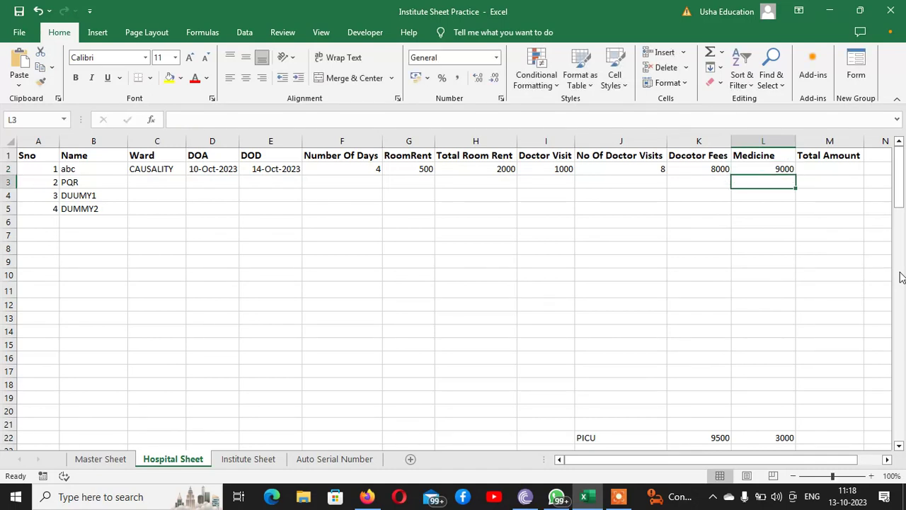
pyautogui.press('Up')
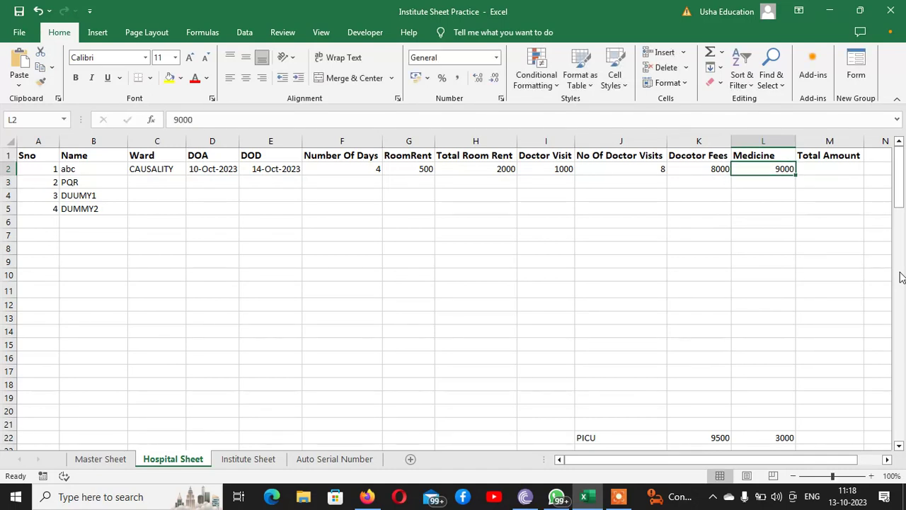
# Step: Calculate Total Amount in M2 by adding total room rent, doctor fees and medicine with =H2+K2+L2
pyautogui.press('Right')
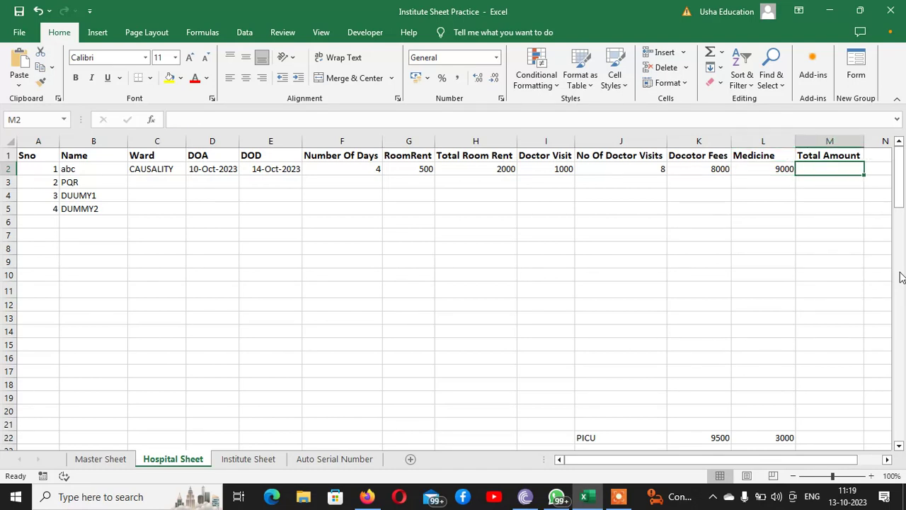
pyautogui.write('=')
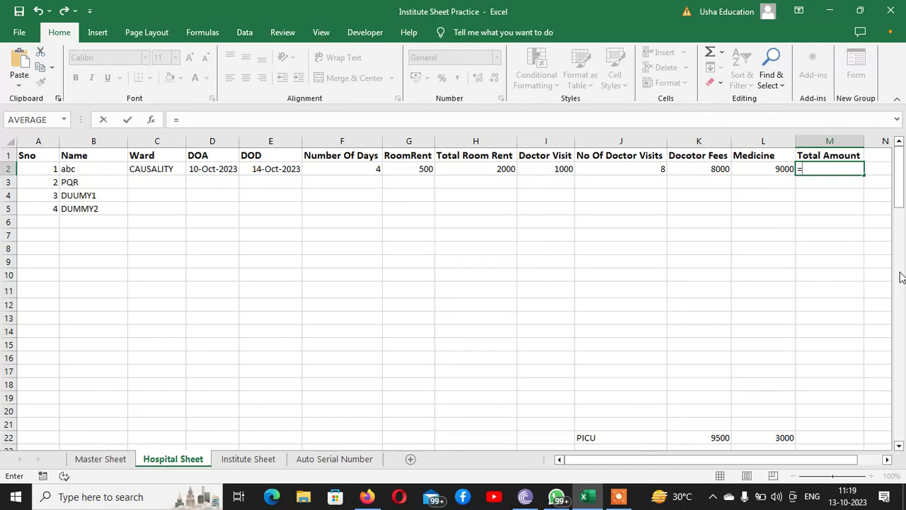
pyautogui.write('H2+')
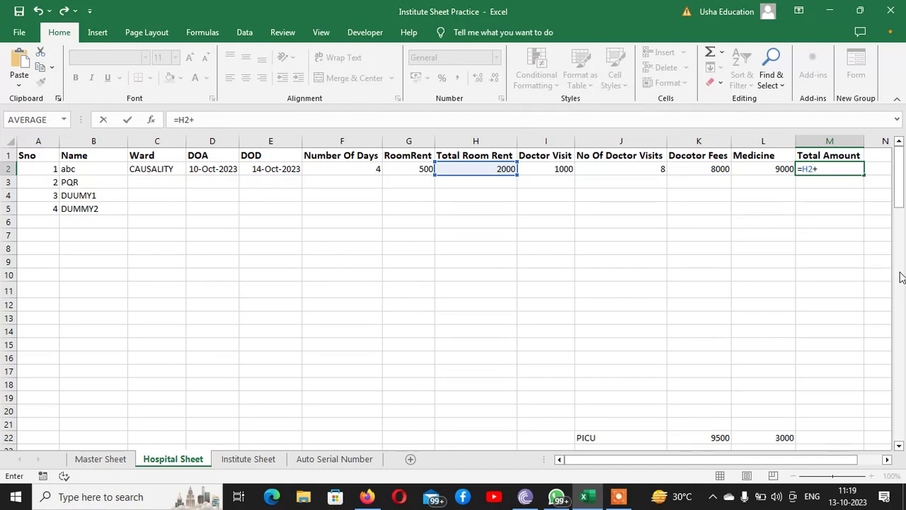
pyautogui.write('K2')
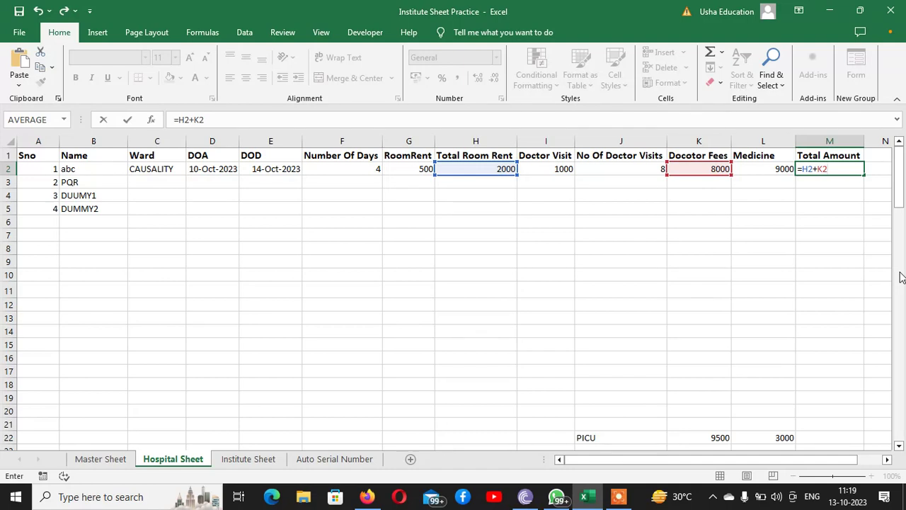
pyautogui.write('+L2')
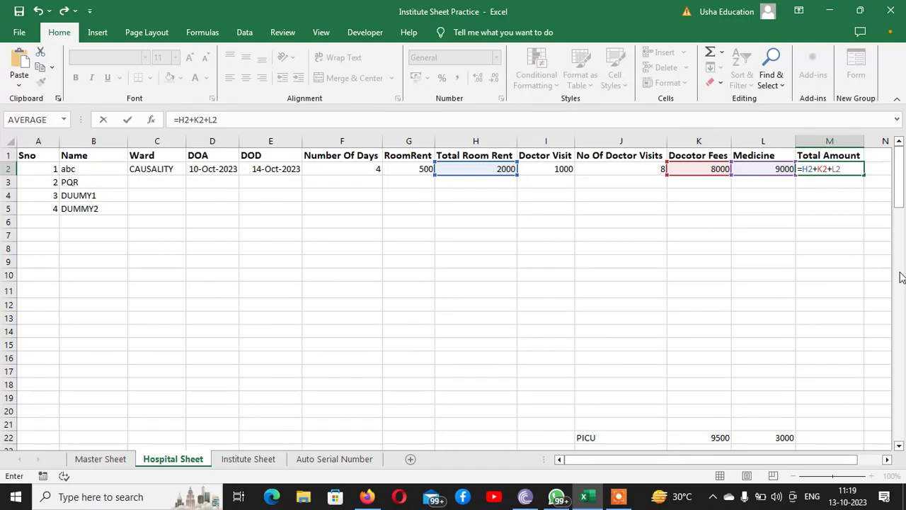
pyautogui.hotkey('ctrl', 'Return')
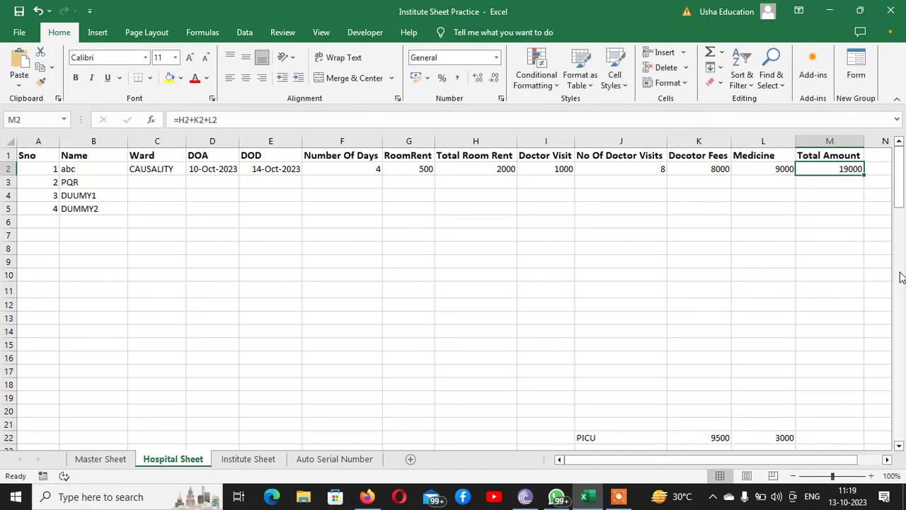
# Step: Test the ward-based formulas by switching the ward in C2 to CCU, NICU and DELUXE ROOM in turn
pyautogui.press('Left')
pyautogui.press('Left')
pyautogui.press('Left')
pyautogui.press('Left')
pyautogui.press('Left')
pyautogui.press('Left')
pyautogui.press('Left')
pyautogui.press('Left')
pyautogui.press('Left')
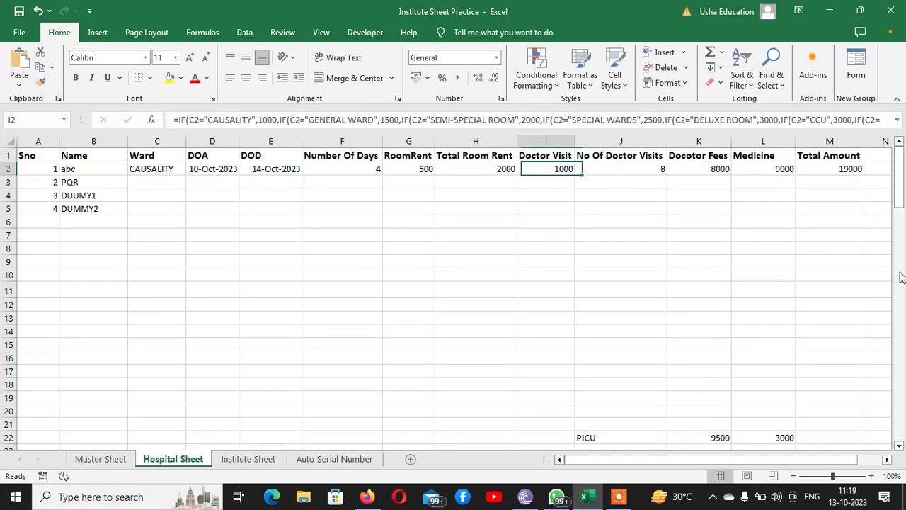
pyautogui.press('Left')
pyautogui.press('Left')
pyautogui.press('Right')
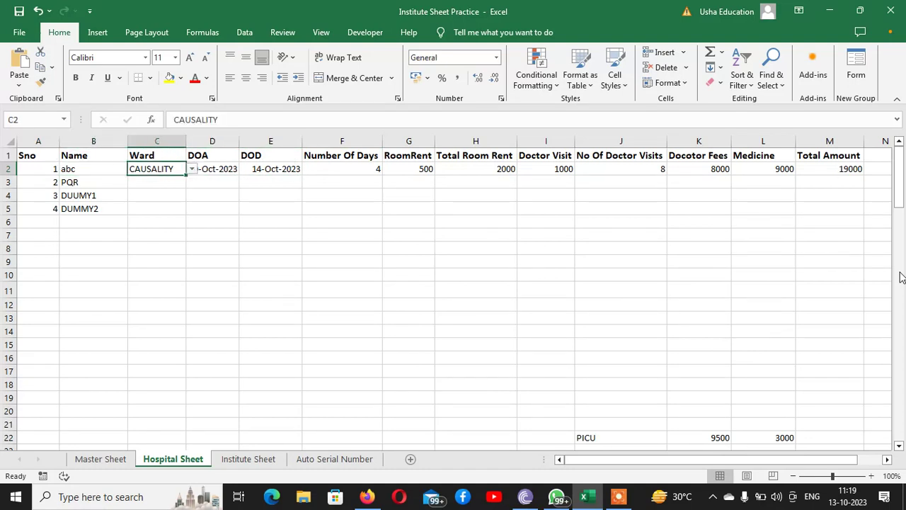
pyautogui.press('Left')
pyautogui.press('Right')
pyautogui.click(192, 170)
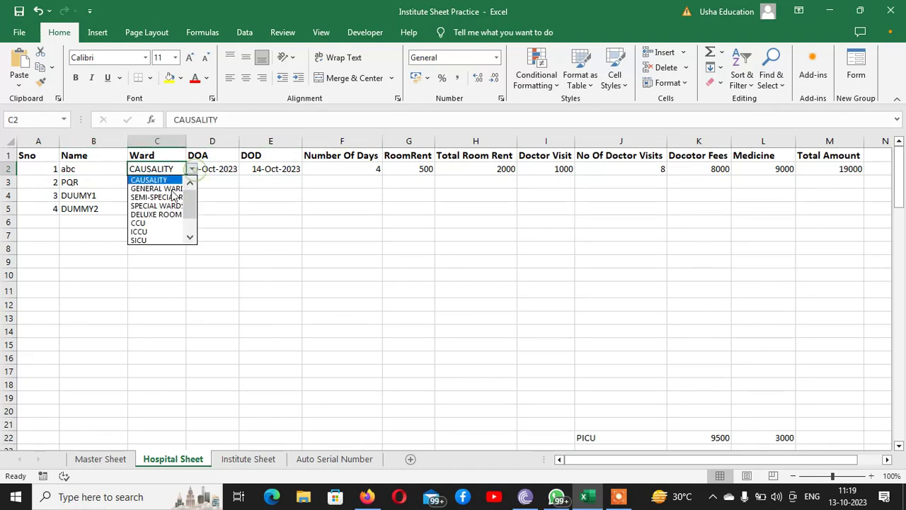
pyautogui.click(153, 224)
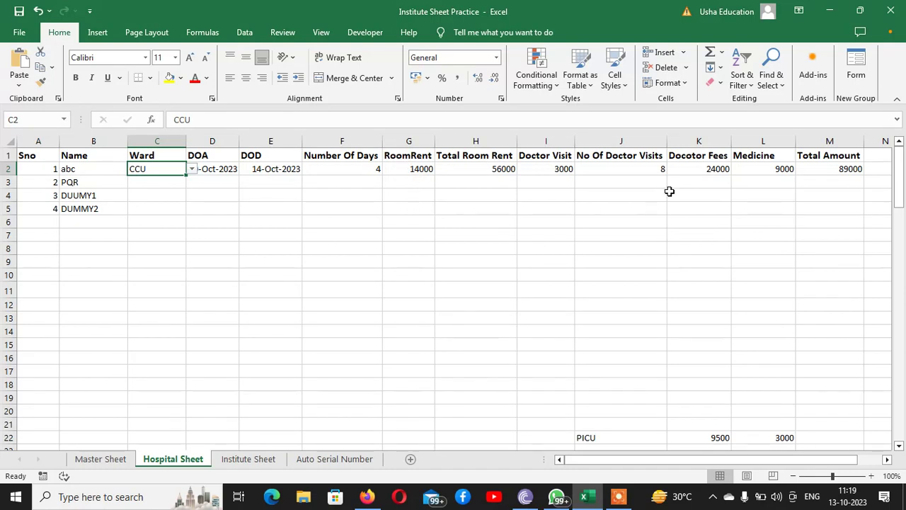
pyautogui.click(191, 169)
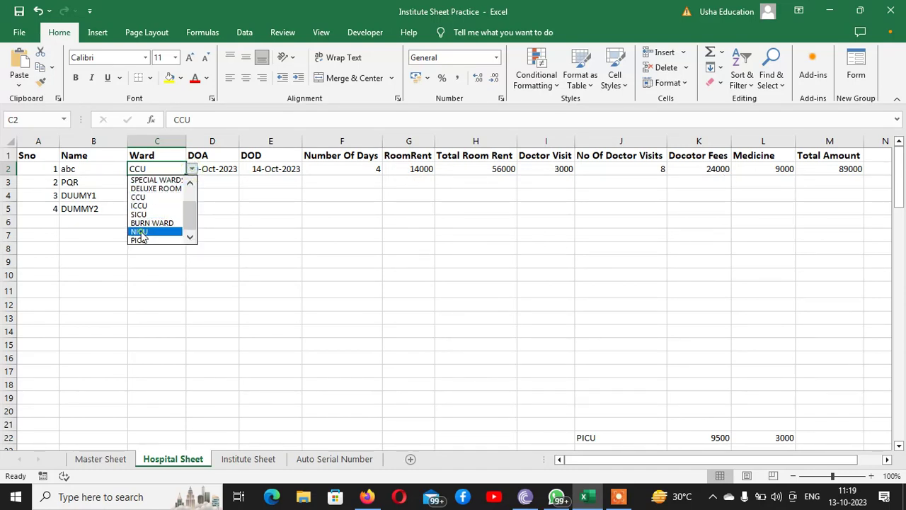
pyautogui.click(140, 232)
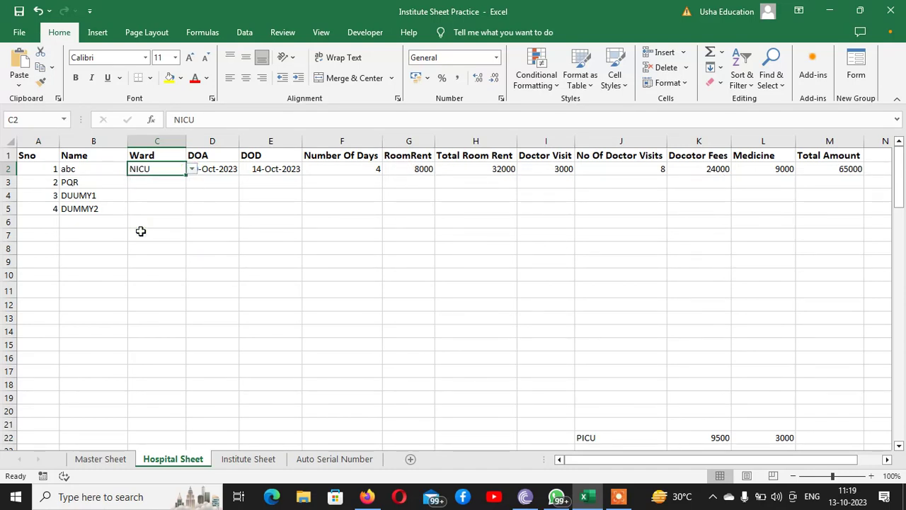
pyautogui.click(191, 170)
pyautogui.click(164, 188)
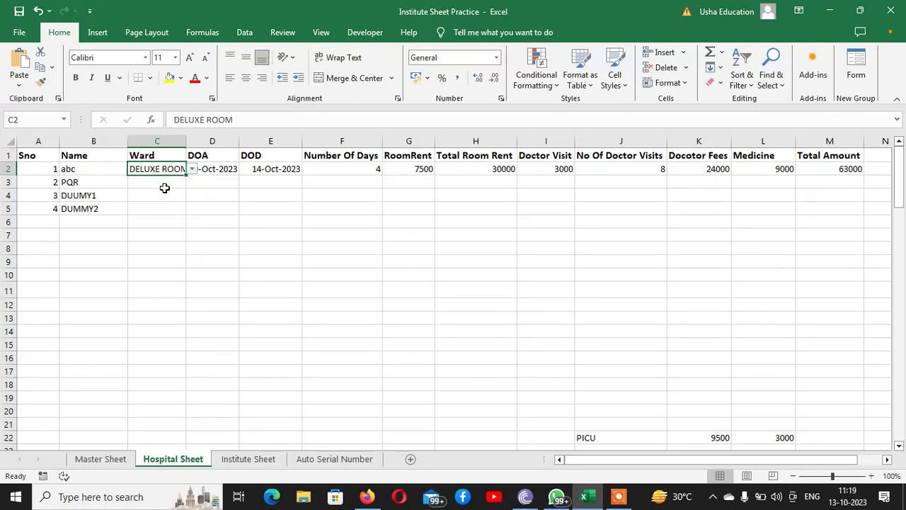
# Step: Set the first patient's ward in C2 to SPECIAL WARDS
pyautogui.click(191, 170)
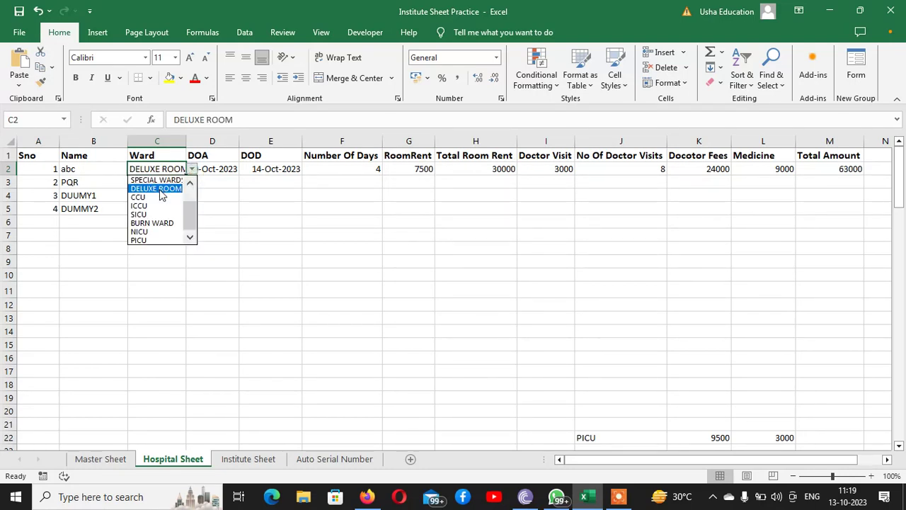
pyautogui.click(155, 180)
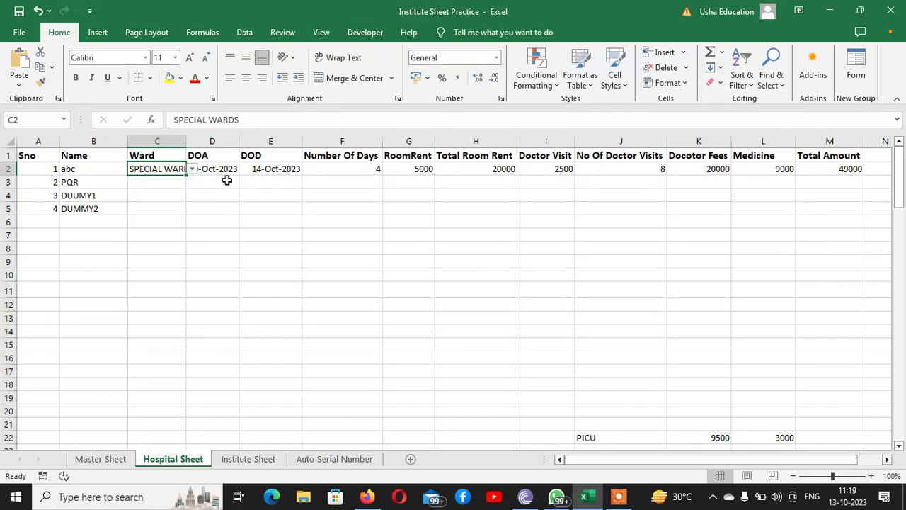
# Step: Fill the Number Of Days formula from F2 down through row 17
pyautogui.click(330, 169)
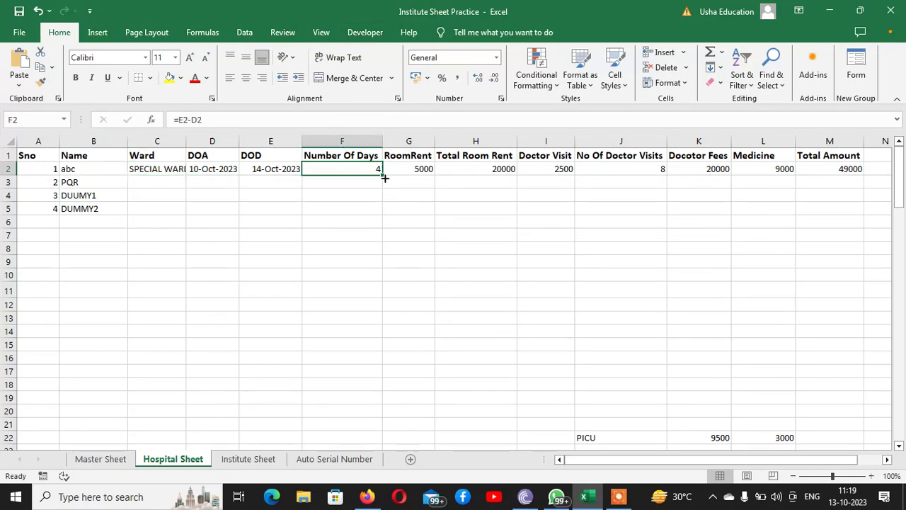
pyautogui.moveTo(383, 177); pyautogui.dragTo(366, 378)
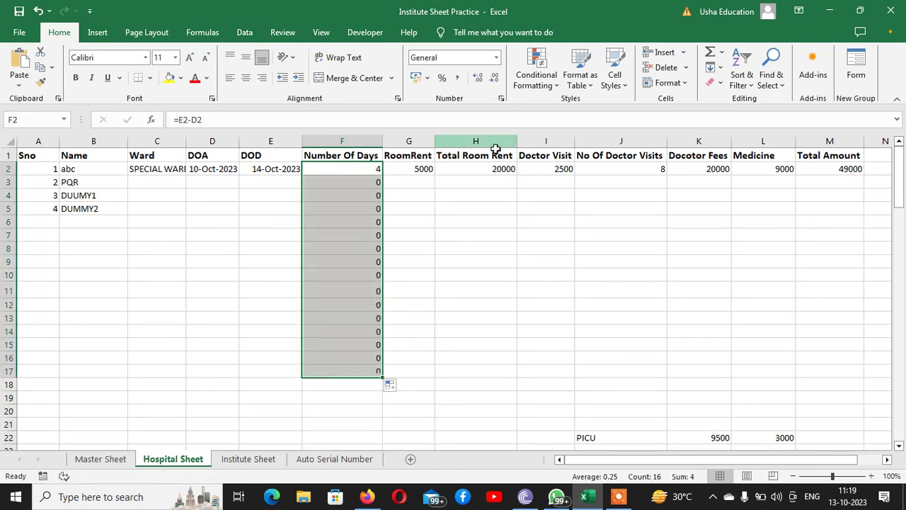
# Step: Fill the Total Room Rent and Doctor Visit formulas from H2 and I2 down through row 17
pyautogui.click(433, 170)
pyautogui.click(484, 170)
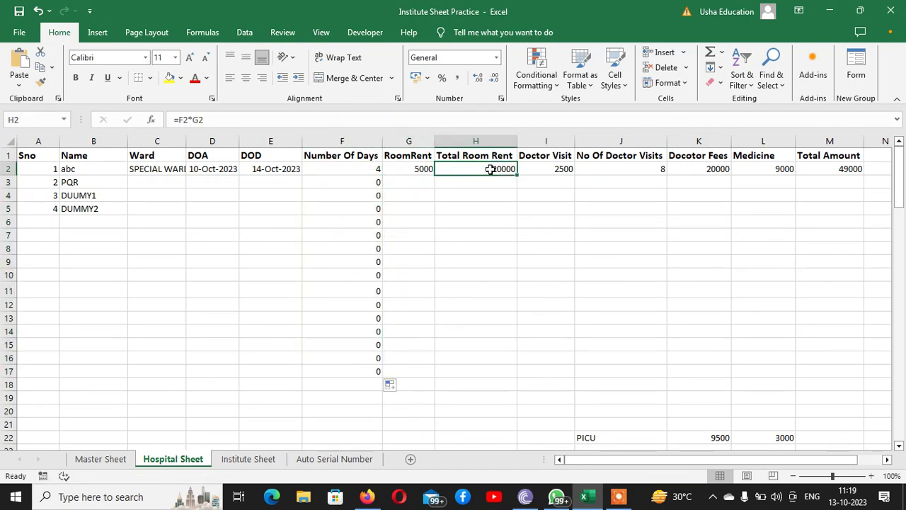
pyautogui.moveTo(517, 174); pyautogui.dragTo(475, 373)
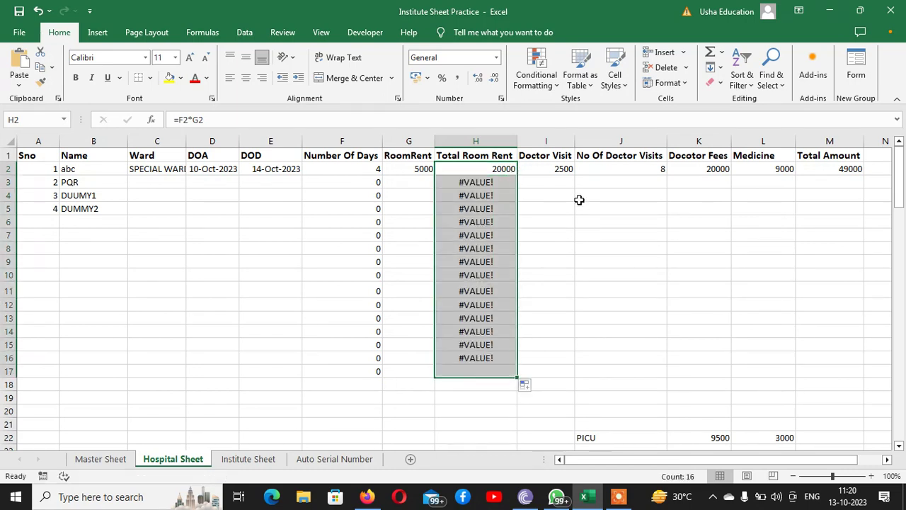
pyautogui.click(545, 168)
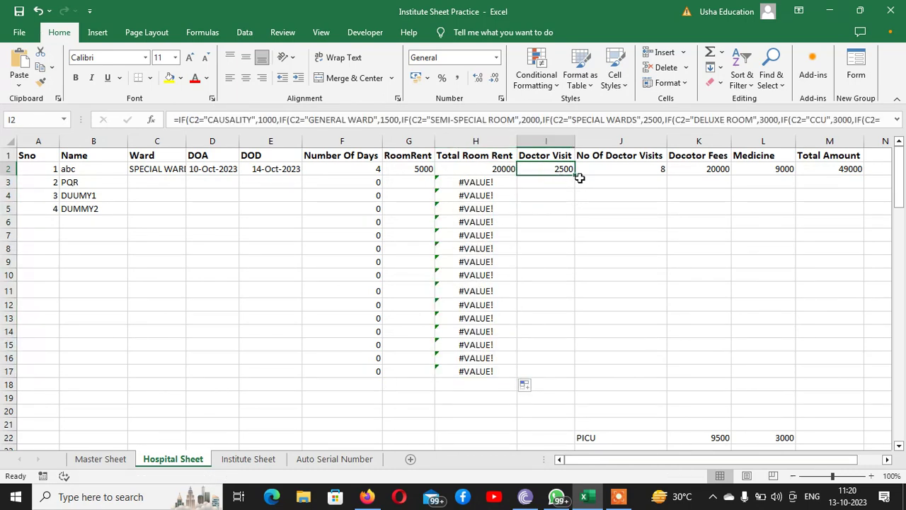
pyautogui.moveTo(574, 175); pyautogui.dragTo(556, 383)
# Step: Fill the No Of Doctor Visits and Doctor Fees formulas from J2 and K2 down through row 17
pyautogui.click(644, 167)
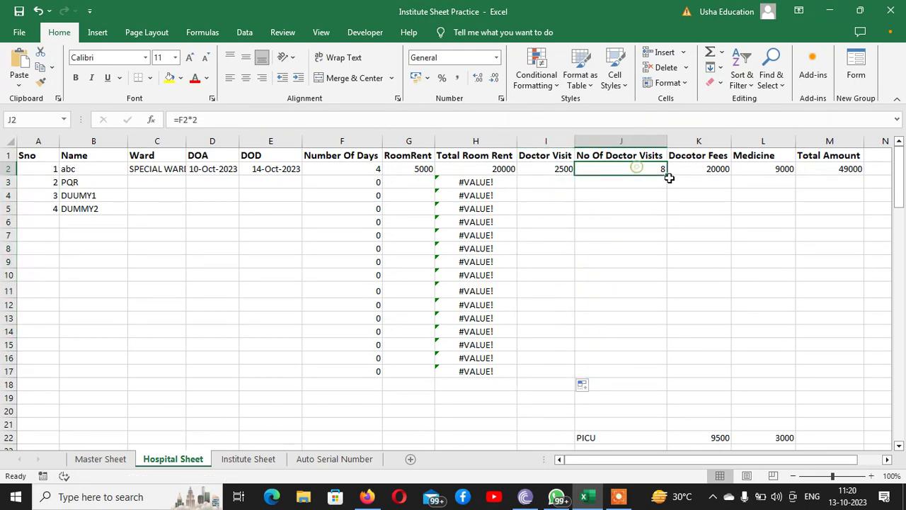
pyautogui.moveTo(666, 176); pyautogui.dragTo(647, 378)
pyautogui.click(719, 169)
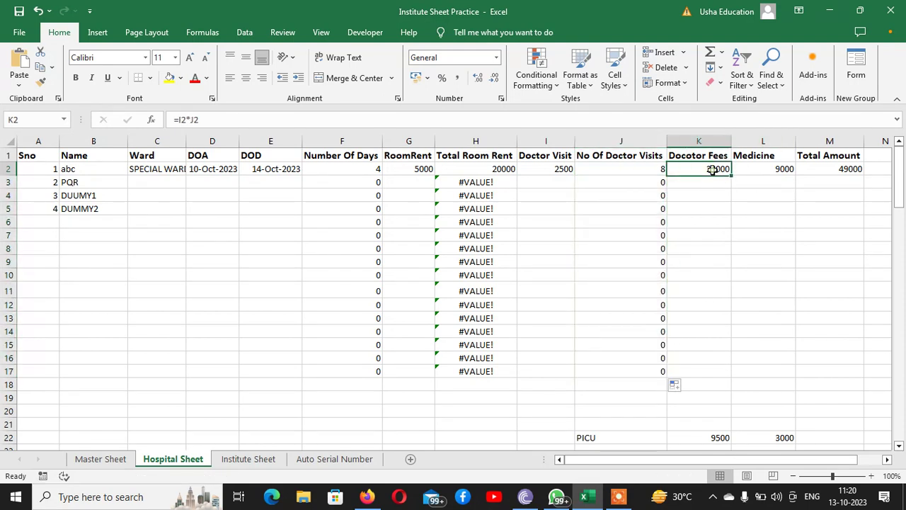
pyautogui.moveTo(732, 180); pyautogui.dragTo(742, 375)
# Step: Fill the Total Amount formula from M2 down through row 17
pyautogui.click(773, 169)
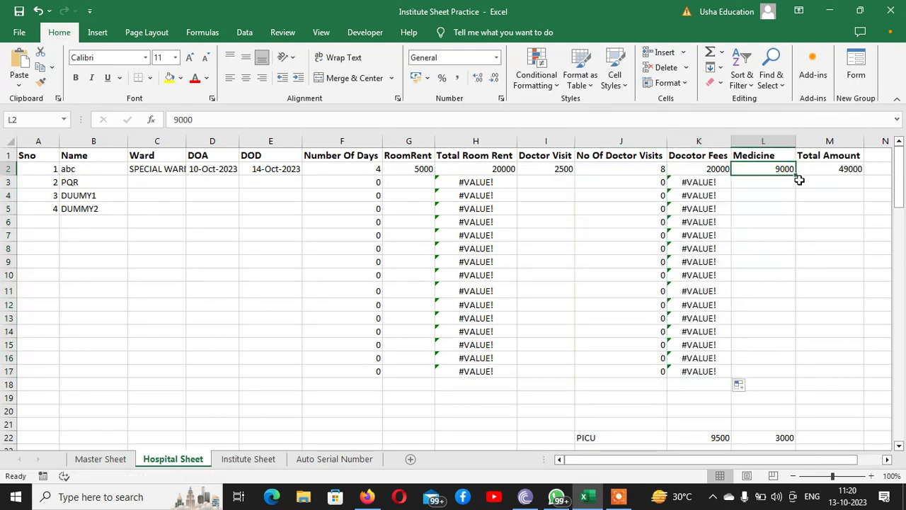
pyautogui.click(825, 171)
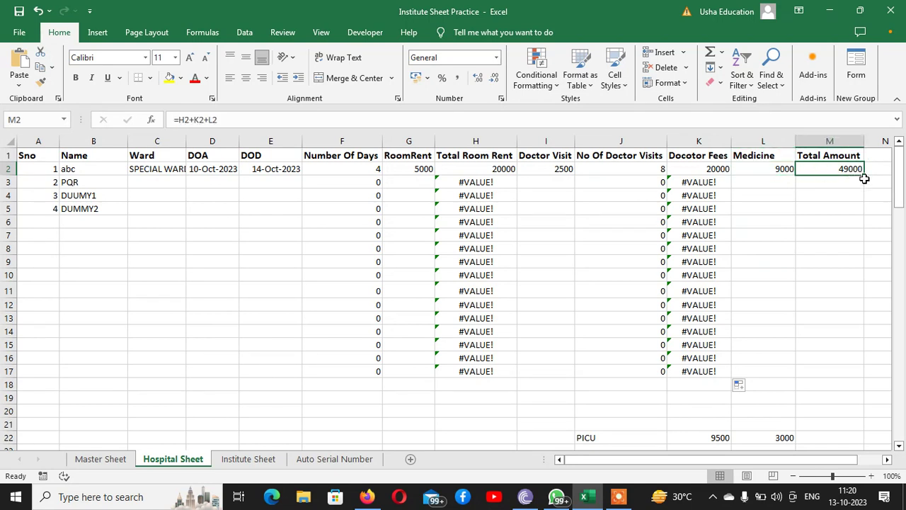
pyautogui.moveTo(864, 175); pyautogui.dragTo(854, 382)
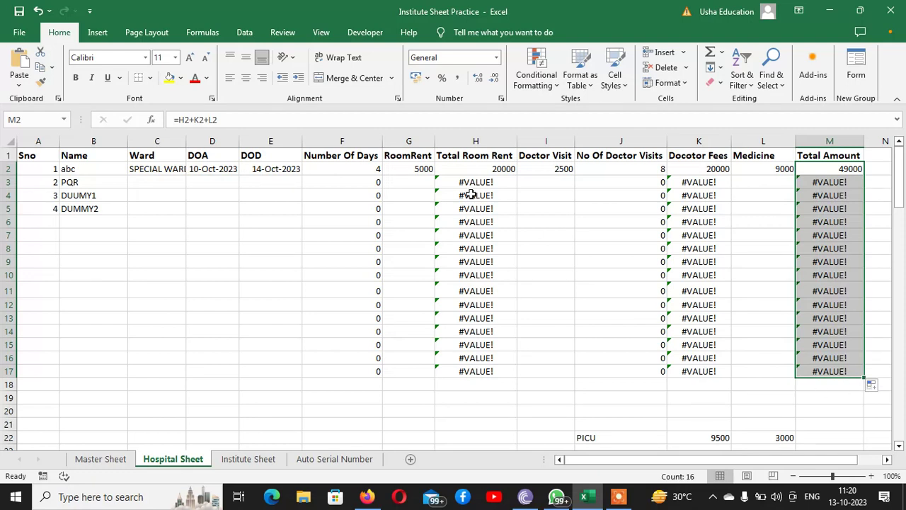
# Step: Set the second patient's ward in C3 to SPECIAL WARDS
pyautogui.click(150, 182)
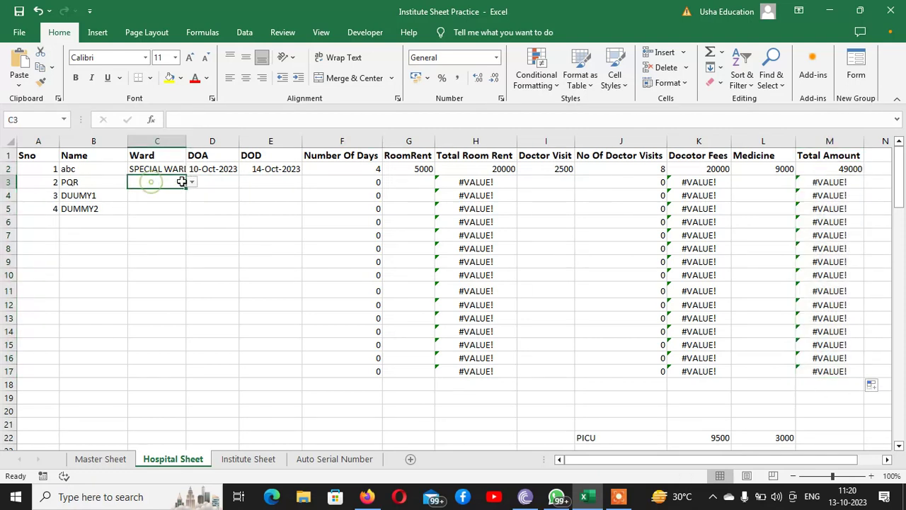
pyautogui.click(192, 182)
pyautogui.click(164, 217)
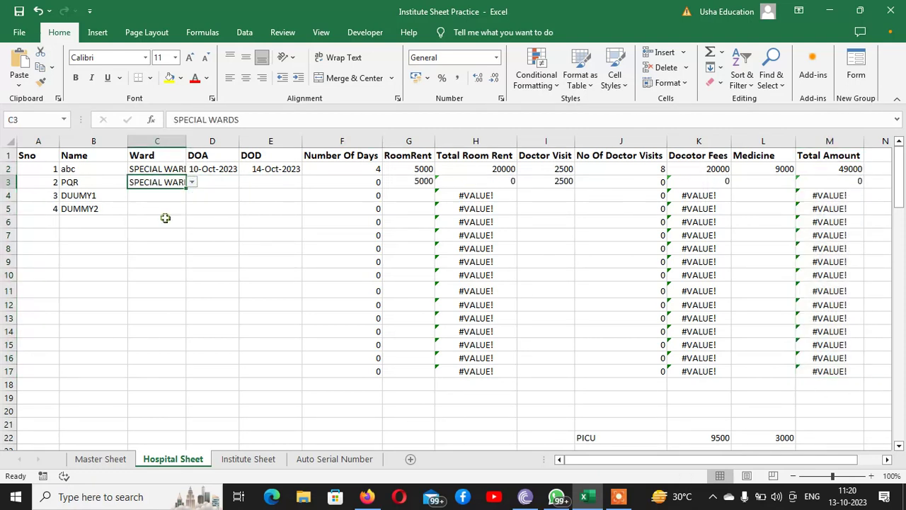
# Step: Enter the second patient's admission date 8-10-2023 in D3 and discharge date 13-10-2023 in E3
pyautogui.click(234, 182)
pyautogui.write('8-1')
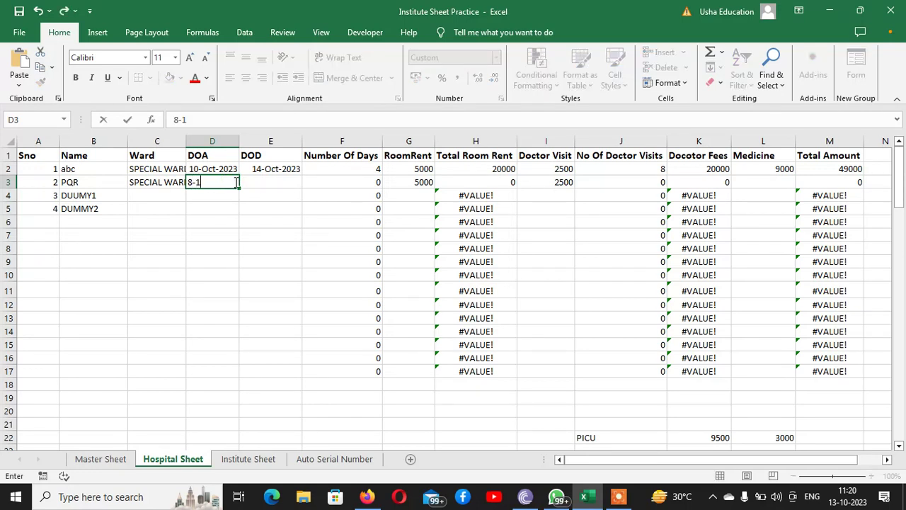
pyautogui.write('0-2023')
pyautogui.press('Return')
pyautogui.press('Up')
pyautogui.press('Right')
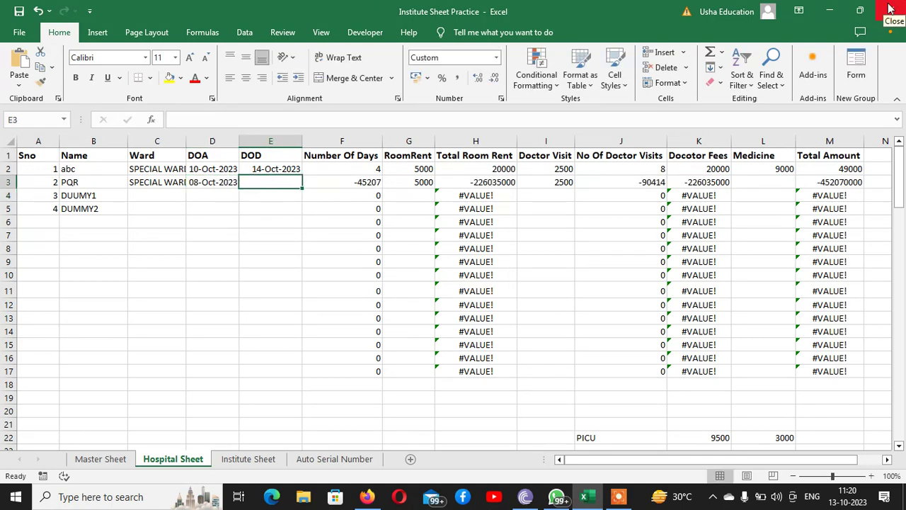
pyautogui.write('13-10-')
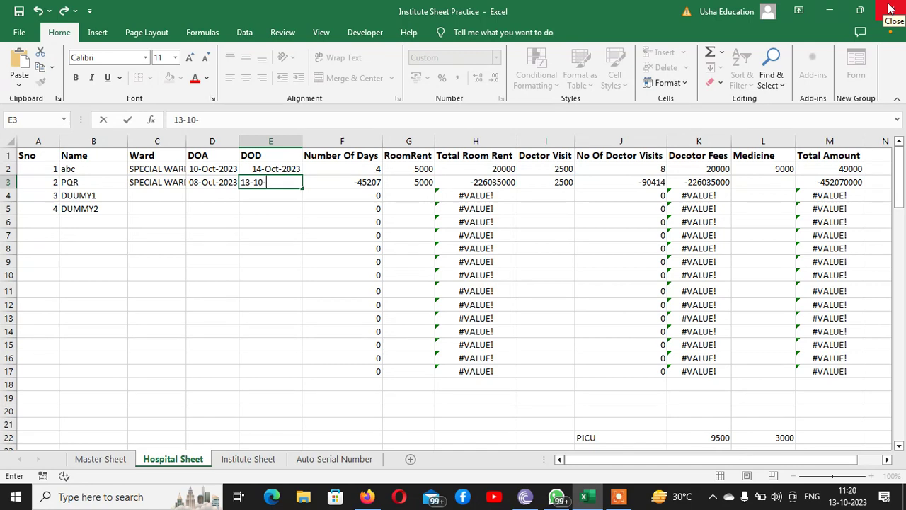
pyautogui.write('2023')
pyautogui.press('Return')
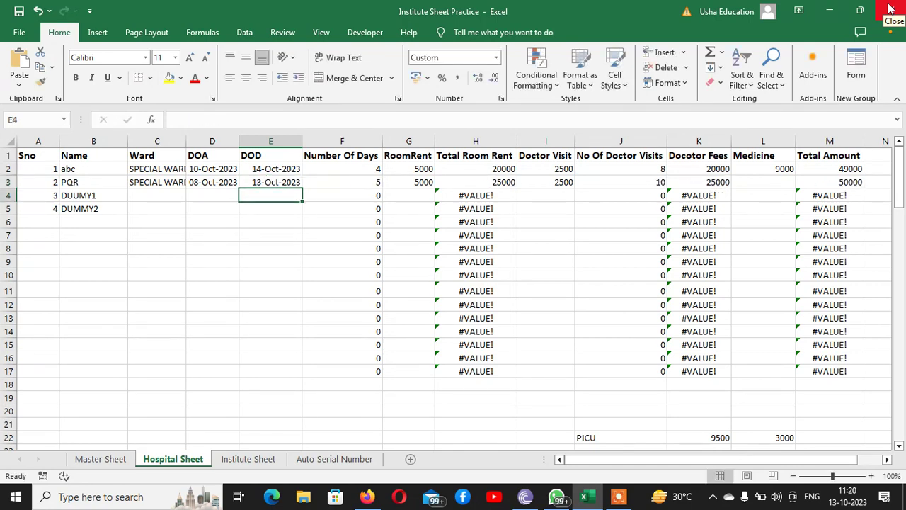
pyautogui.press('Up')
pyautogui.press('Right')
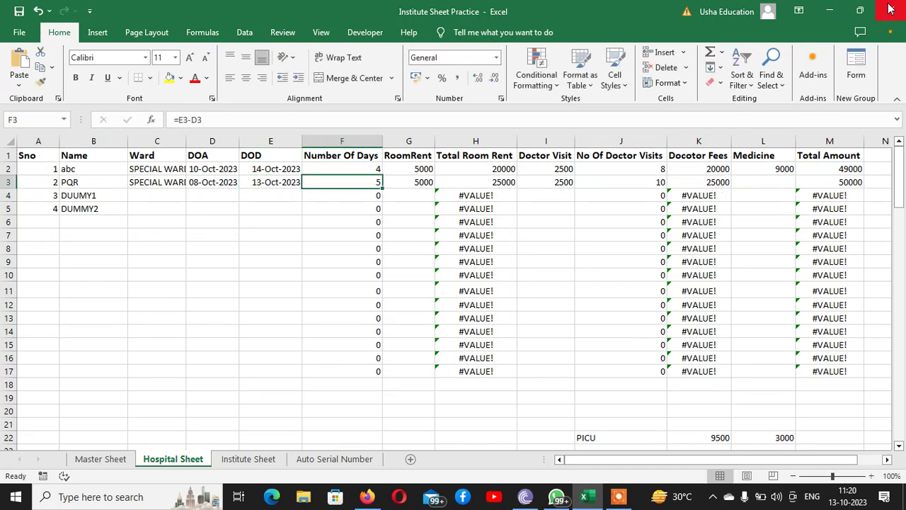
# Step: Widen the Ward column to fit its contents and change the second patient's ward in C3 to ICCU
pyautogui.press('Left')
pyautogui.press('Left')
pyautogui.press('Left')
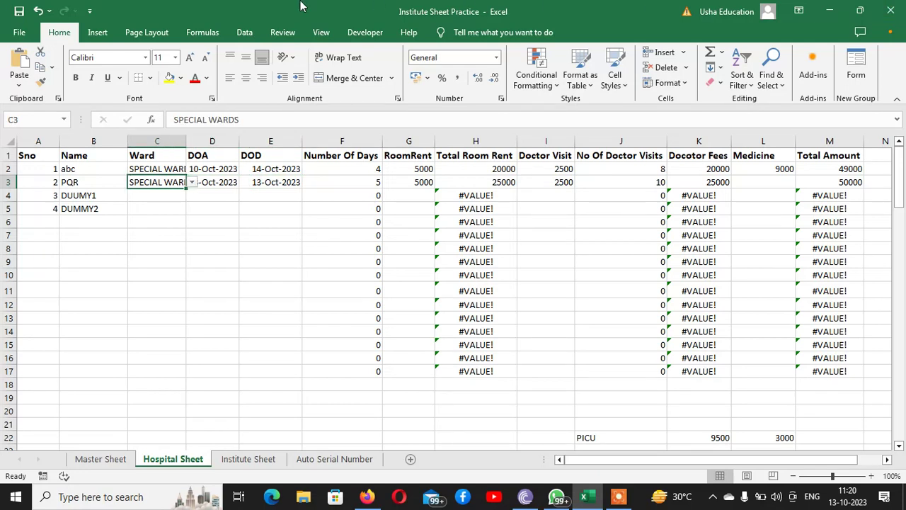
pyautogui.doubleClick(186, 142)
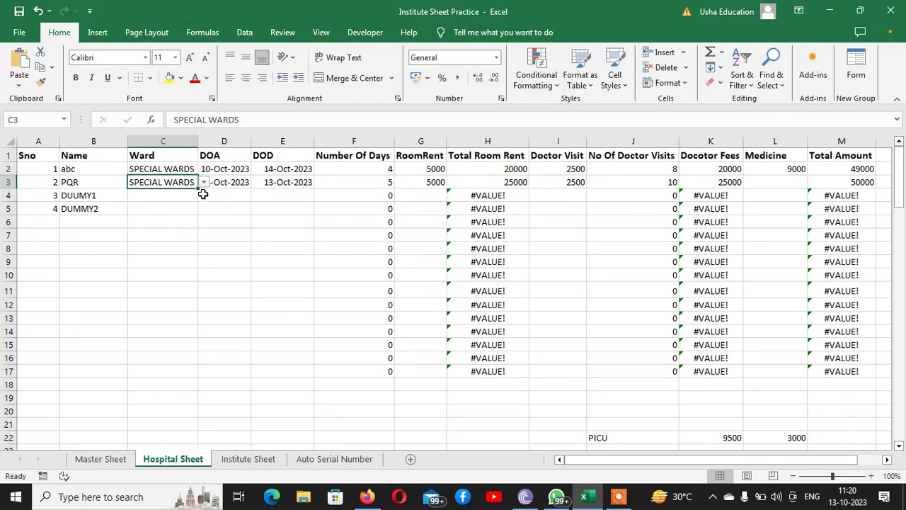
pyautogui.click(204, 182)
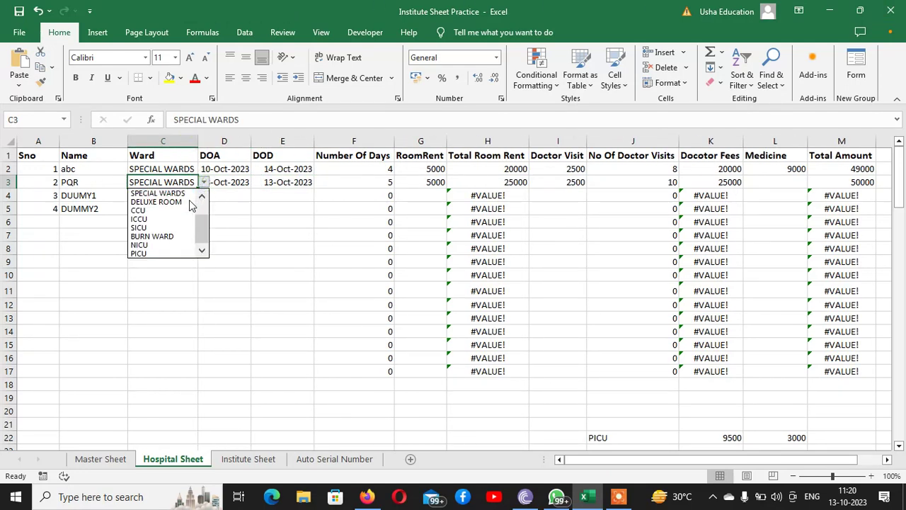
pyautogui.click(154, 221)
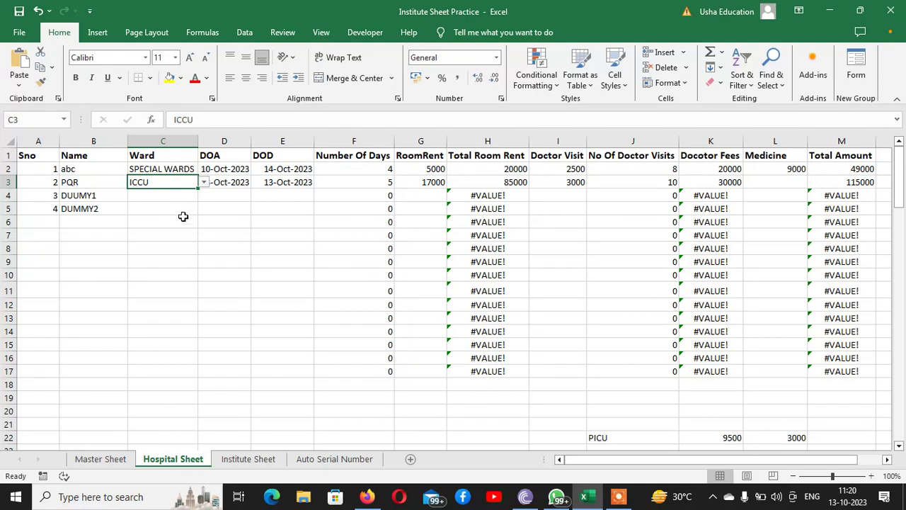
# Step: Set the third patient's ward in C4 to DELUXE ROOM and the fourth patient's ward in C5 to ICCU
pyautogui.click(161, 195)
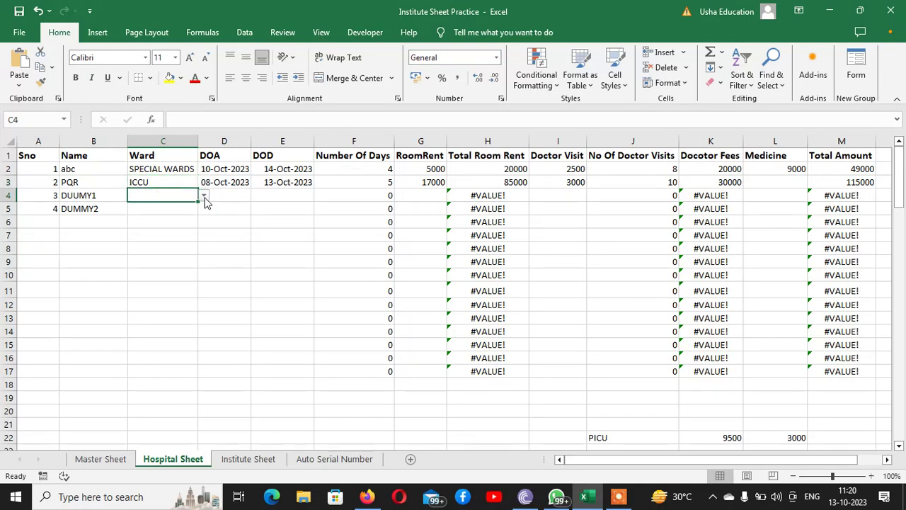
pyautogui.click(204, 197)
pyautogui.click(156, 238)
pyautogui.click(164, 209)
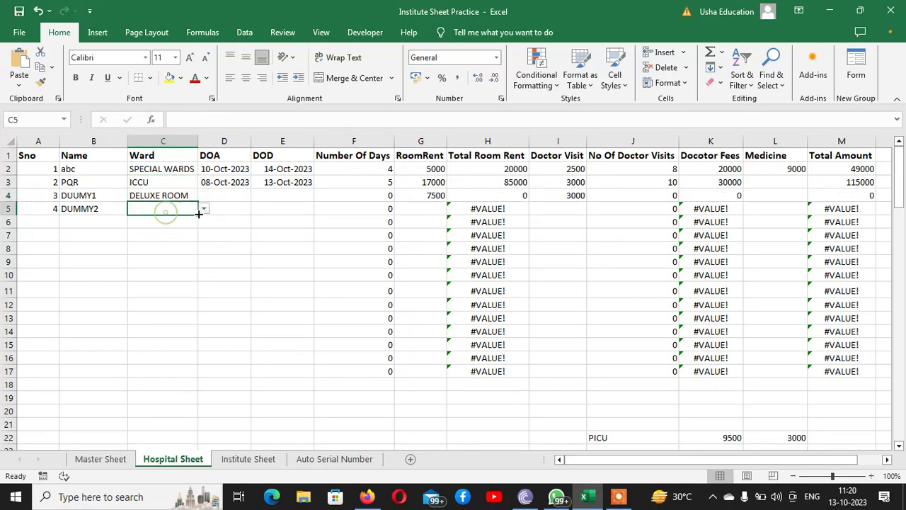
pyautogui.click(203, 209)
pyautogui.click(156, 269)
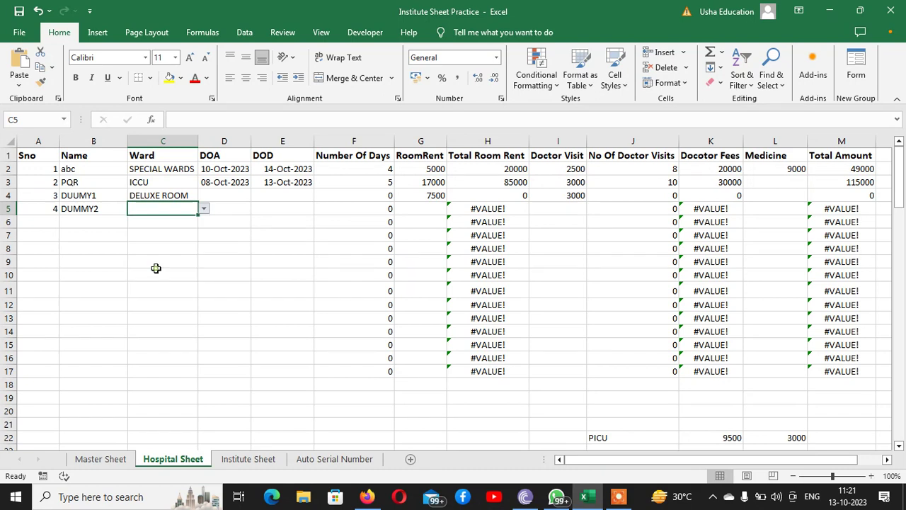
# Step: Enter 25000 as the second patient's medicine charge in L3 and check the total amount in M3
pyautogui.click(773, 183)
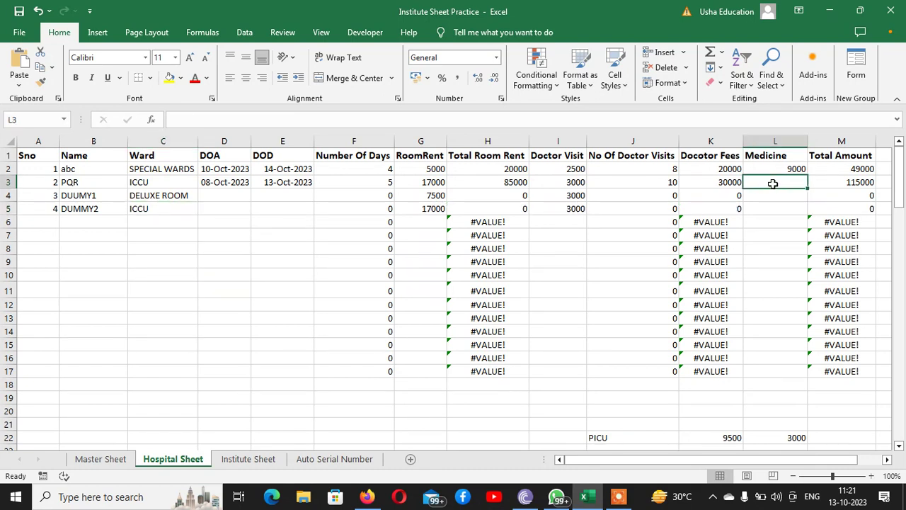
pyautogui.write('25000')
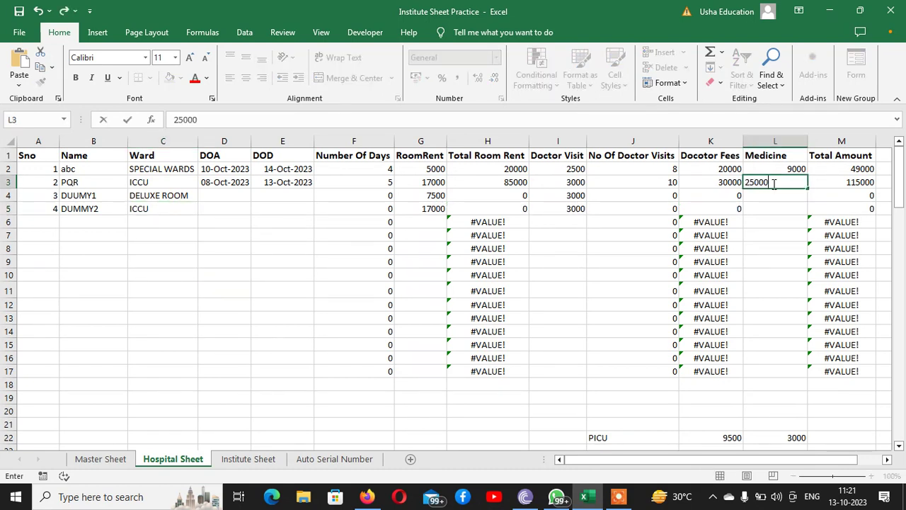
pyautogui.press('Return')
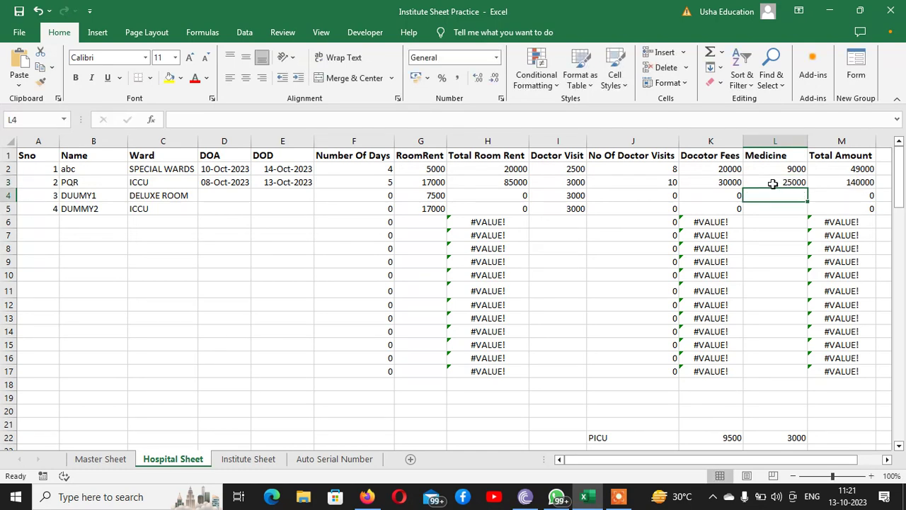
pyautogui.press('Up')
pyautogui.press('Right')
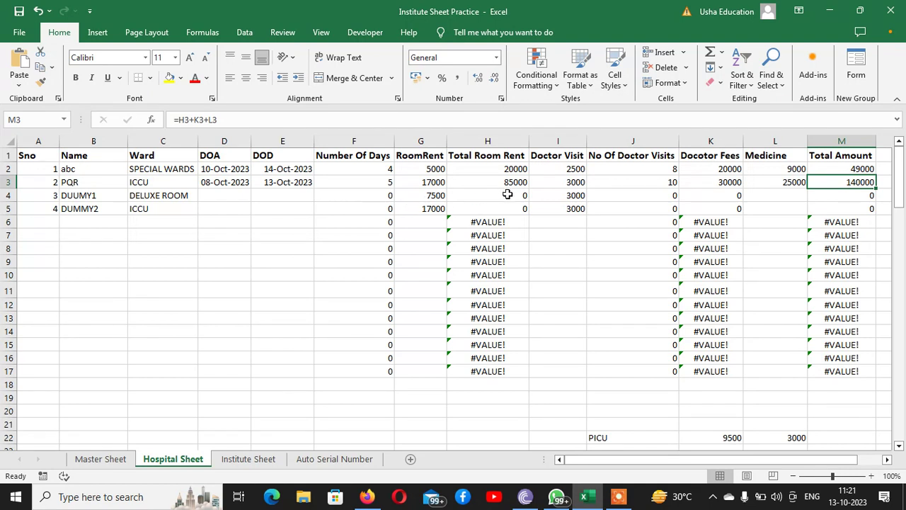
# Step: Enter the third patient's admission date 11-10-2023 in D4 and discharge date 12-10-2023 in E4
pyautogui.click(224, 196)
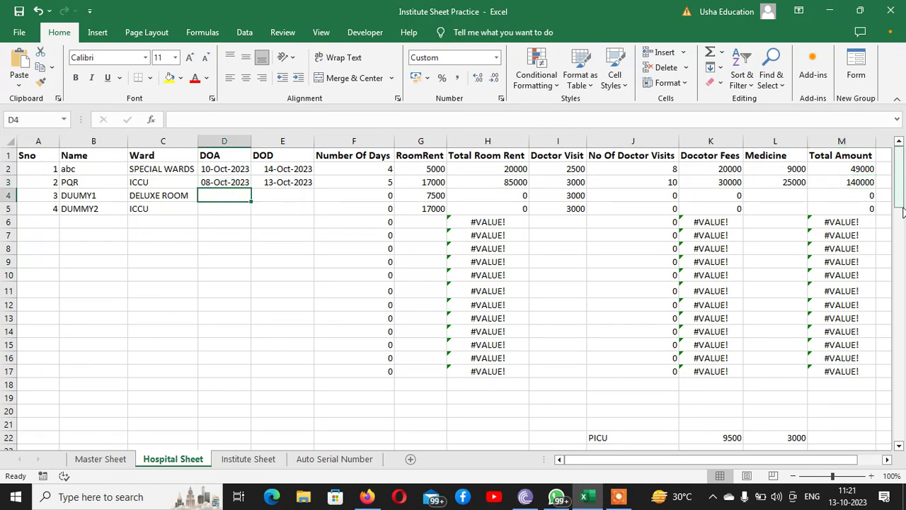
pyautogui.write('1')
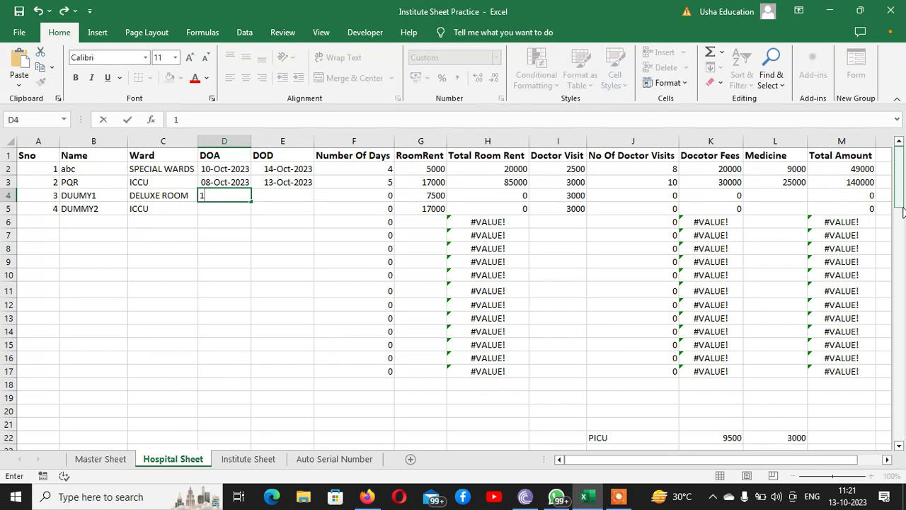
pyautogui.write('1-10-2023')
pyautogui.press('Return')
pyautogui.press('Up')
pyautogui.press('Right')
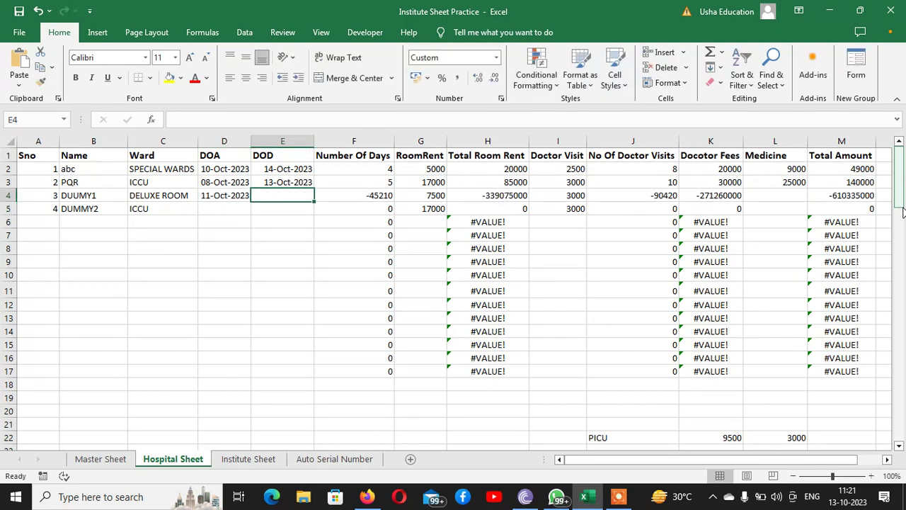
pyautogui.write('12-10-2')
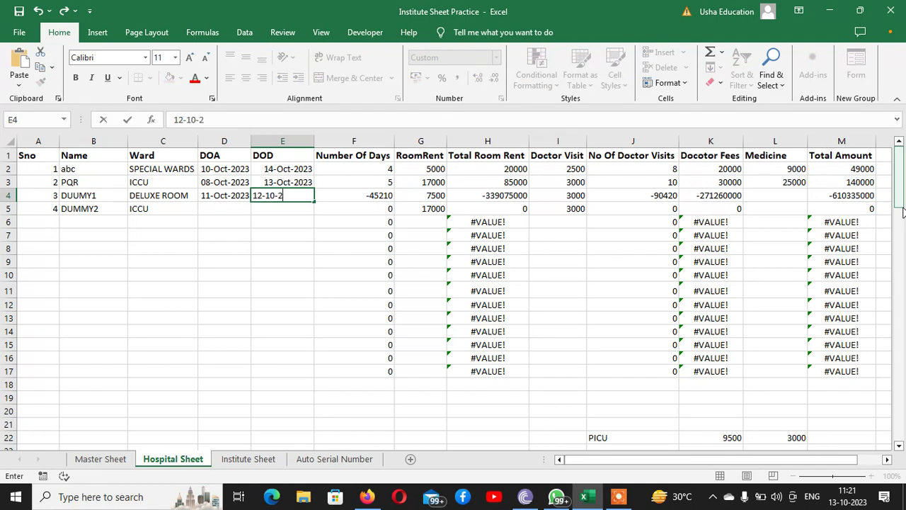
pyautogui.write('023')
pyautogui.press('Tab')
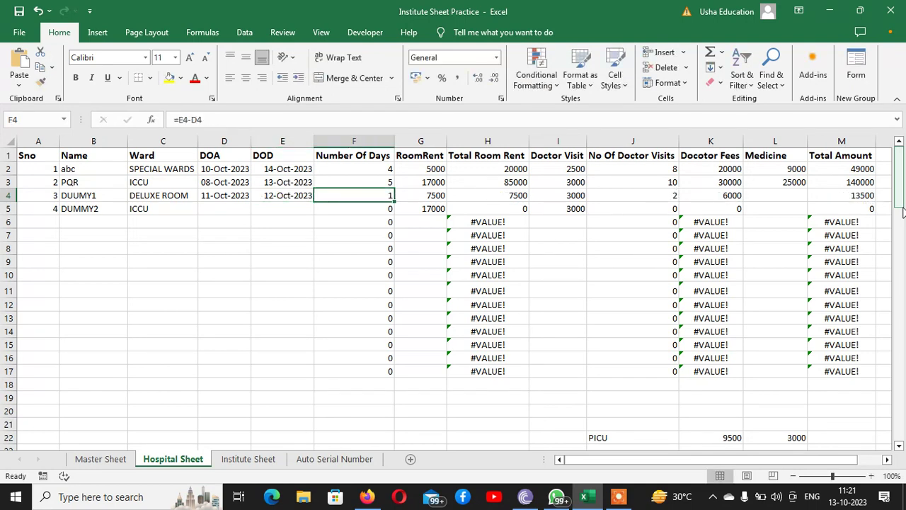
pyautogui.press('Left')
pyautogui.press('Left')
pyautogui.press('Left')
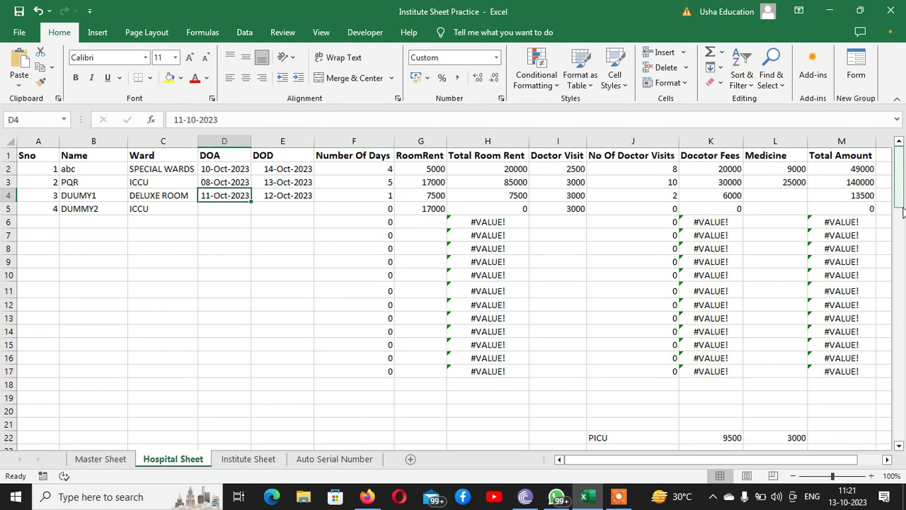